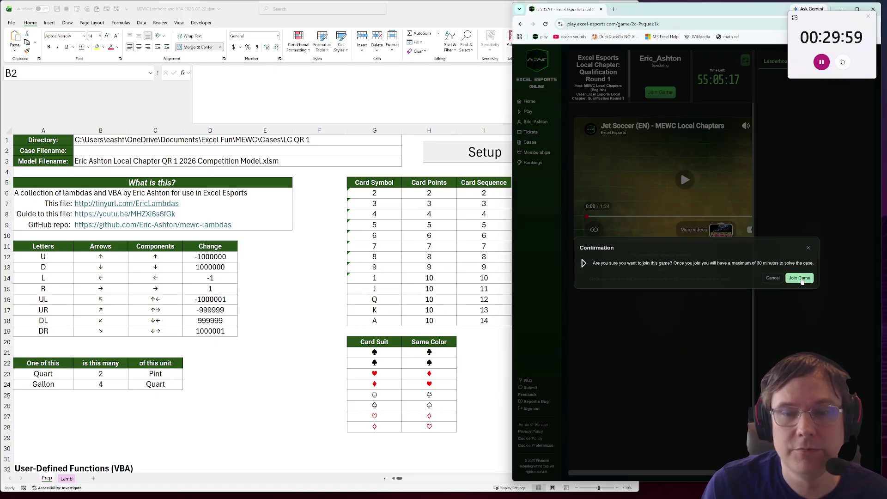
Step: Join the Excel Esports Local Chapter Qualification Round 1 game to open its Jet Soccer case
click(649, 277)
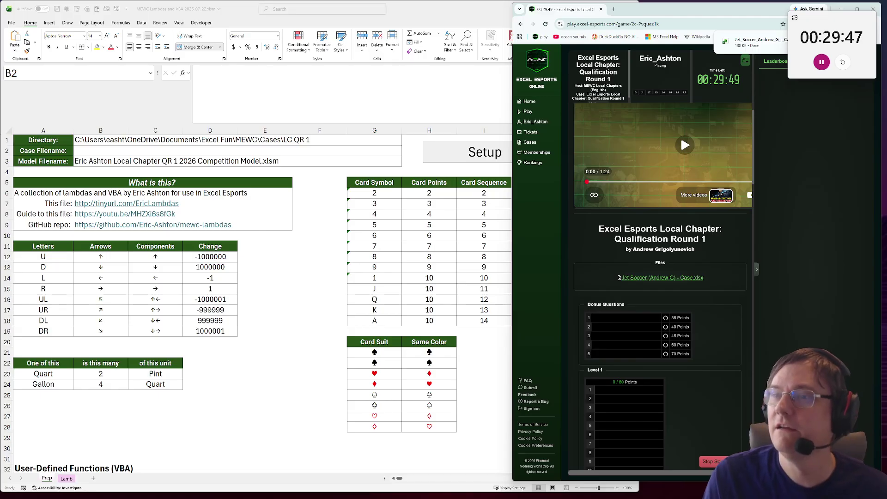
Step: Switch to Excel, enter the downloaded Jet Soccer case's file name in B2, and run the workbook's Setup macro
key(alt+Tab)
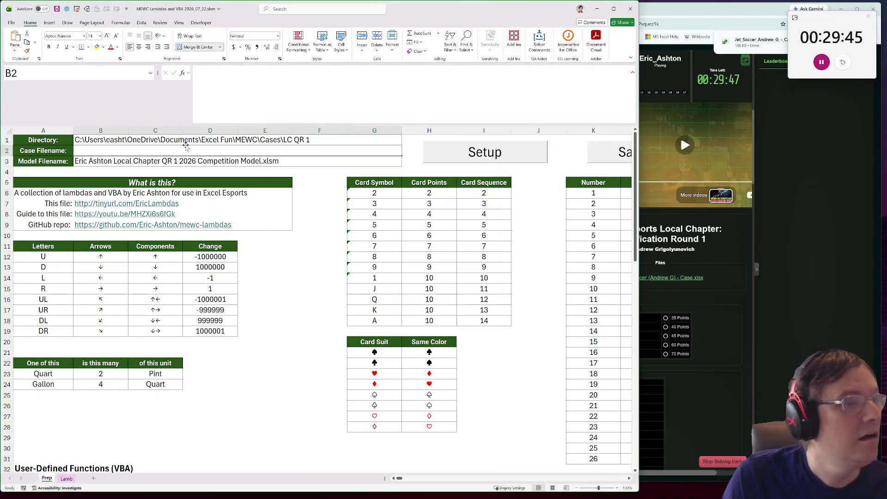
key(F2)
text(Jet_Soccer_Andrew_G_-_Case.xlsx)
click(319, 235)
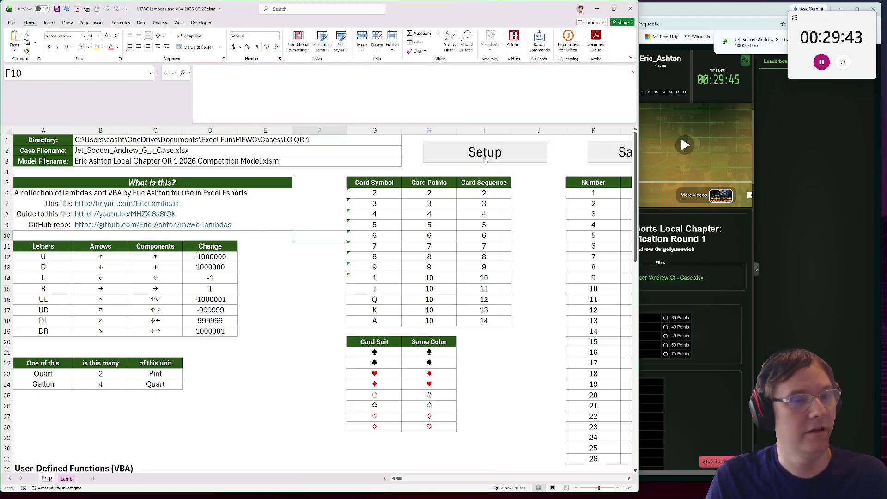
click(485, 155)
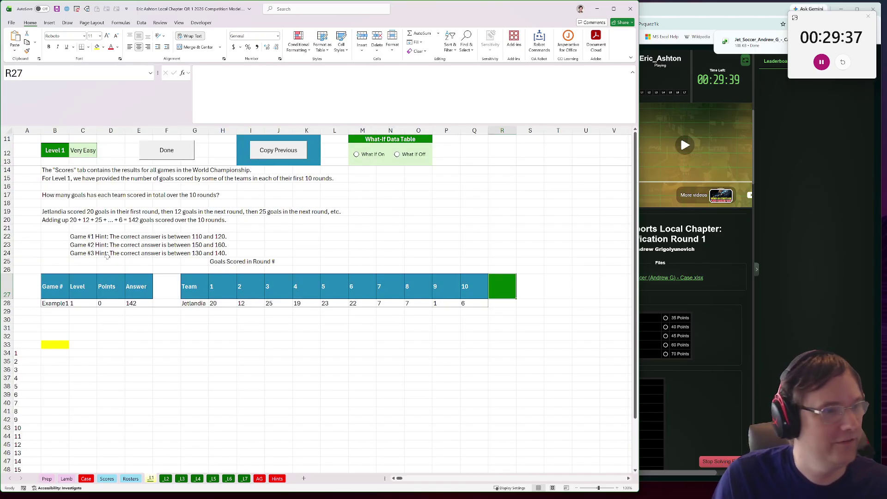
Step: In B33 of the Level 1 sheet, sum the example team's goals over the 10 rounds with =SUM(H28:Q28)
click(65, 346)
text(=sum()
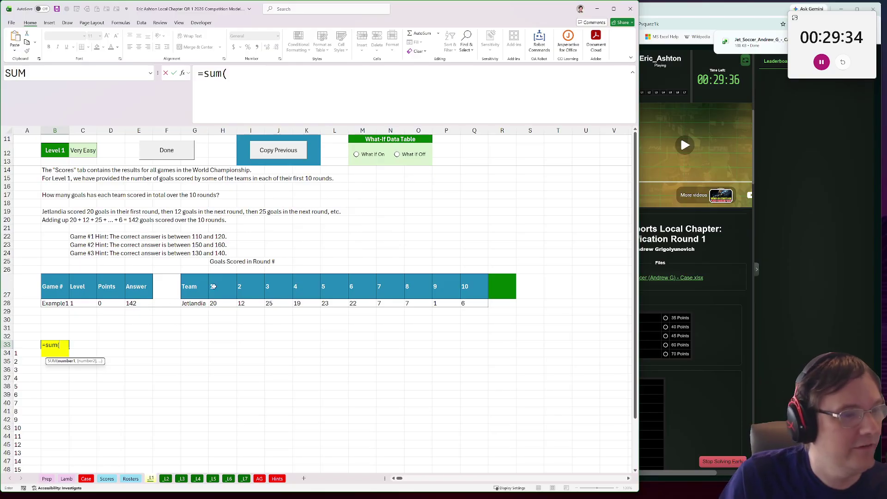
drag(213, 303, 468, 304)
text())
key(ctrl+Return)
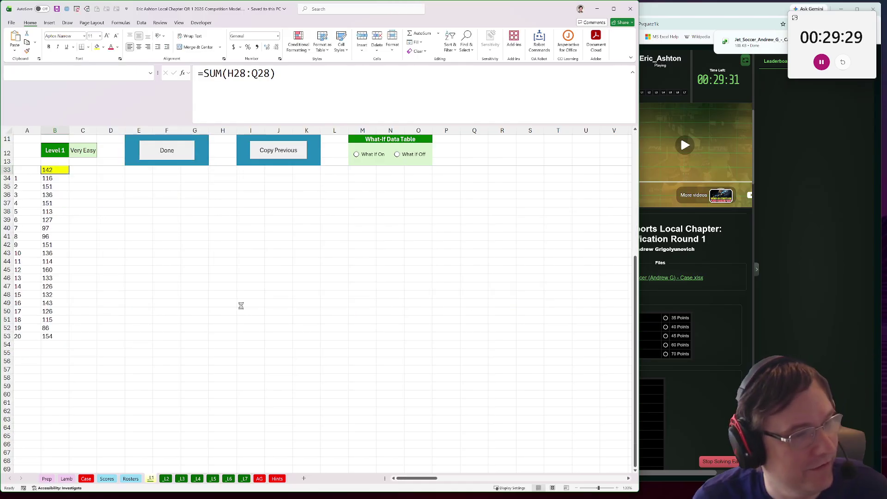
Step: Paste the computed answers for games 1 to 20 into the Level 1 grid on the contest page
click(704, 384)
click(624, 391)
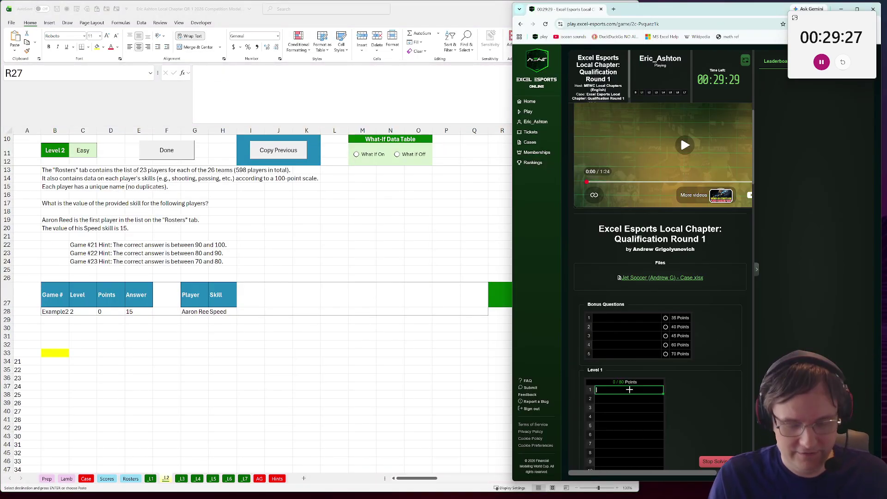
key(ctrl+v)
scroll(643, 351, down, 1)
scroll(643, 338, down, 4)
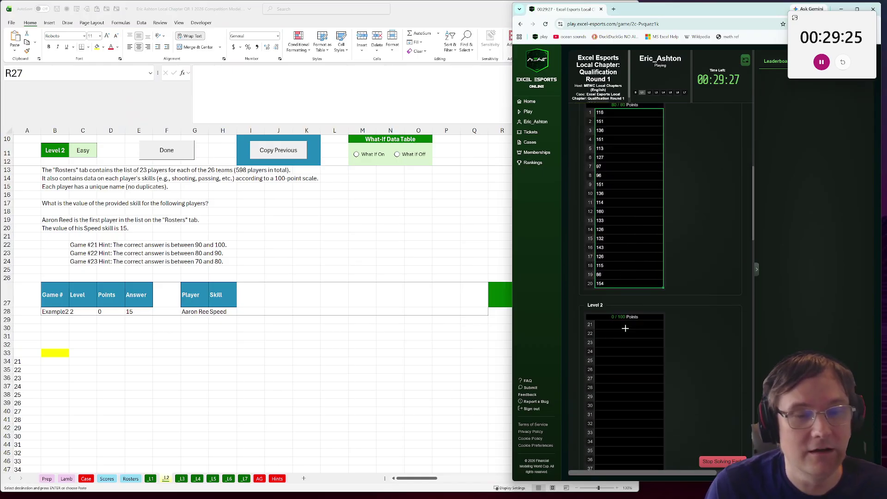
scroll(617, 340, down, 2)
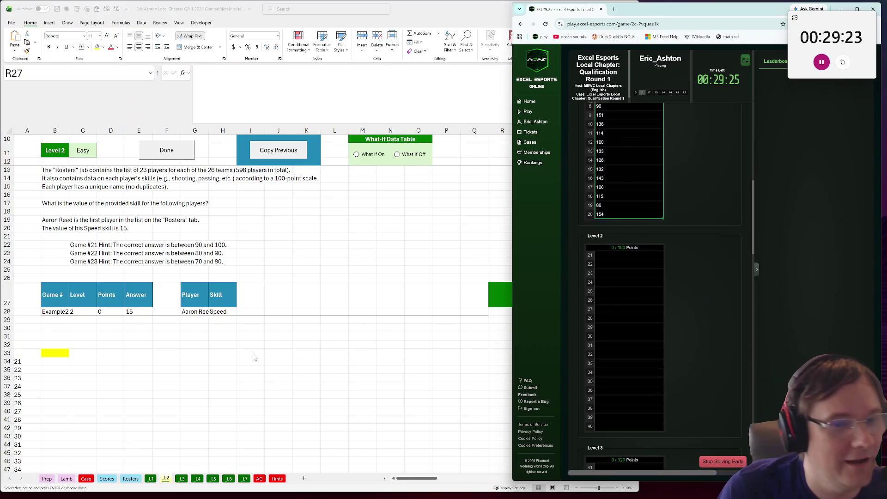
Step: Back in Excel, delete the three rows above the headers and the empty first column from the Rosters sheet
key(alt+Tab)
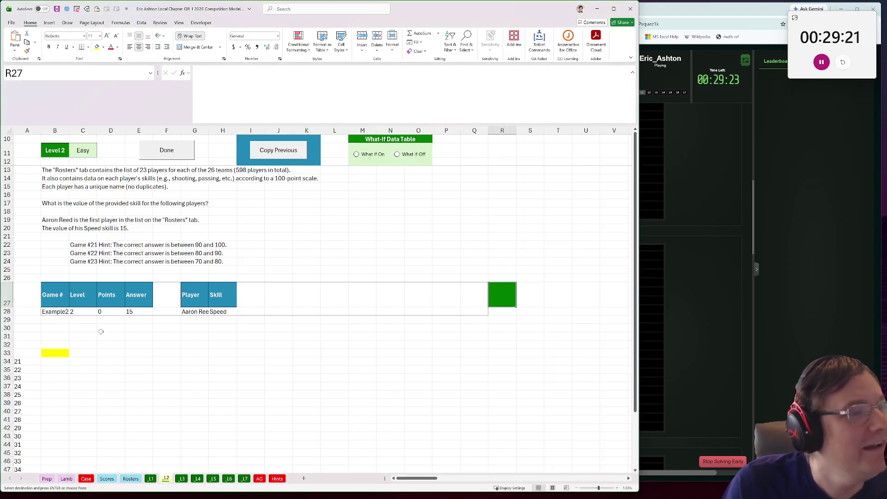
click(101, 331)
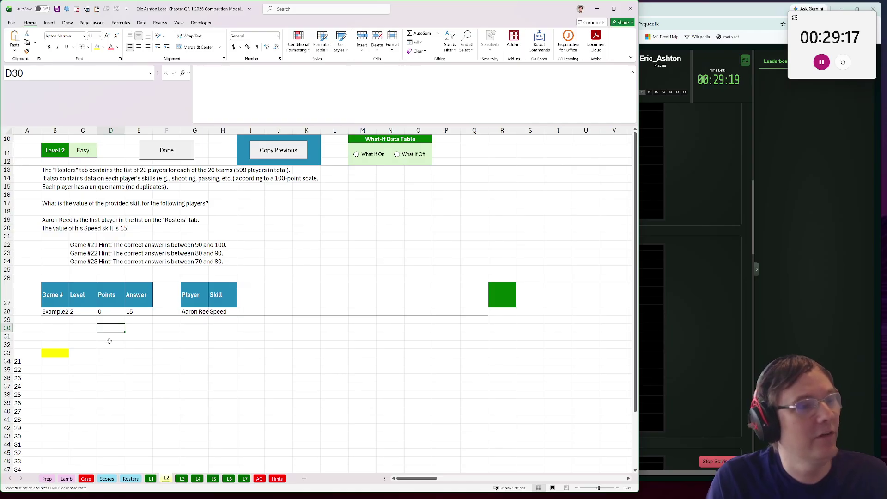
scroll(109, 346, down, 1)
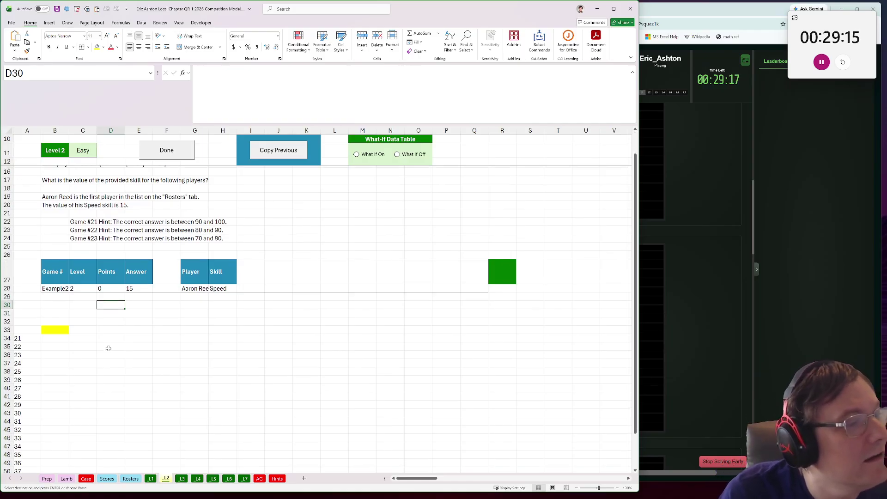
click(130, 480)
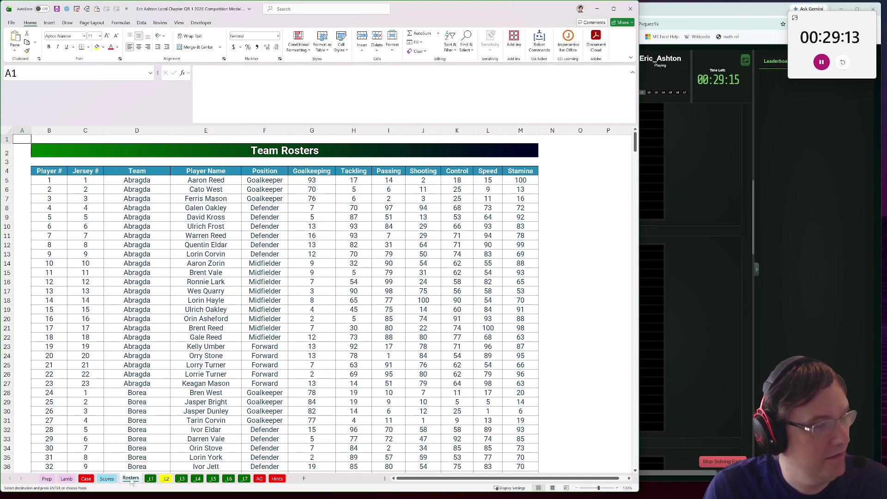
click(180, 479)
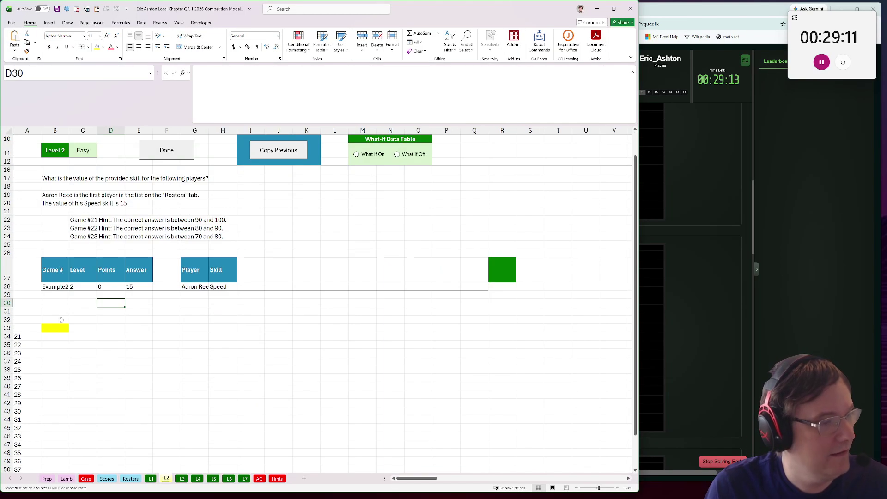
click(130, 481)
drag(7, 162, 7, 139)
right_click(77, 152)
click(94, 229)
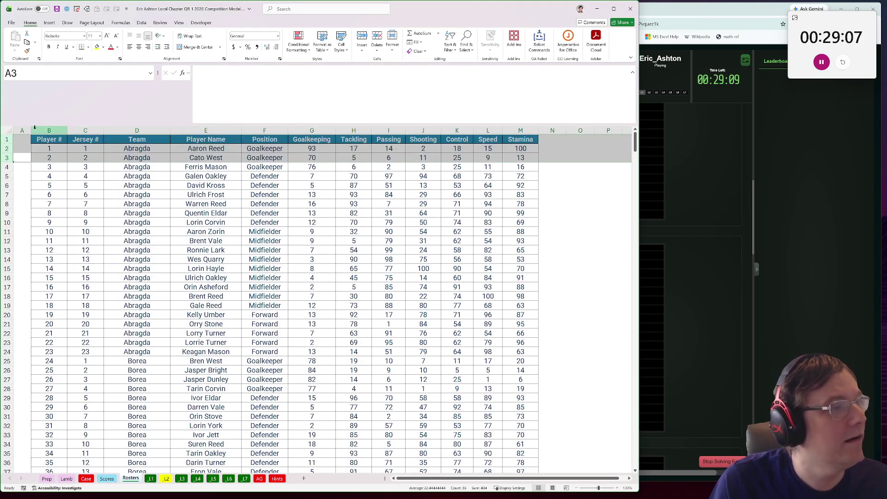
right_click(24, 131)
click(70, 210)
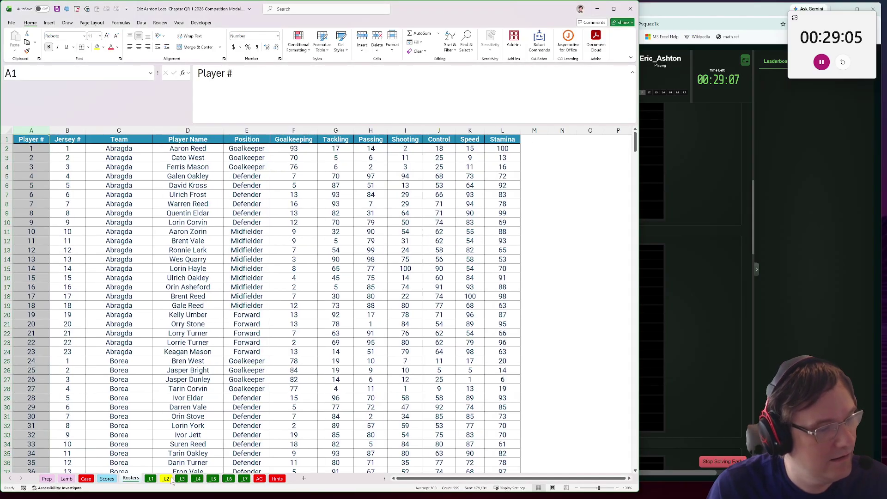
Step: In B33 of the Level 2 sheet, enter =label_lookup(Rosters!A1:L599,,) with both label arguments left blank
click(166, 479)
click(48, 326)
text(=lab)
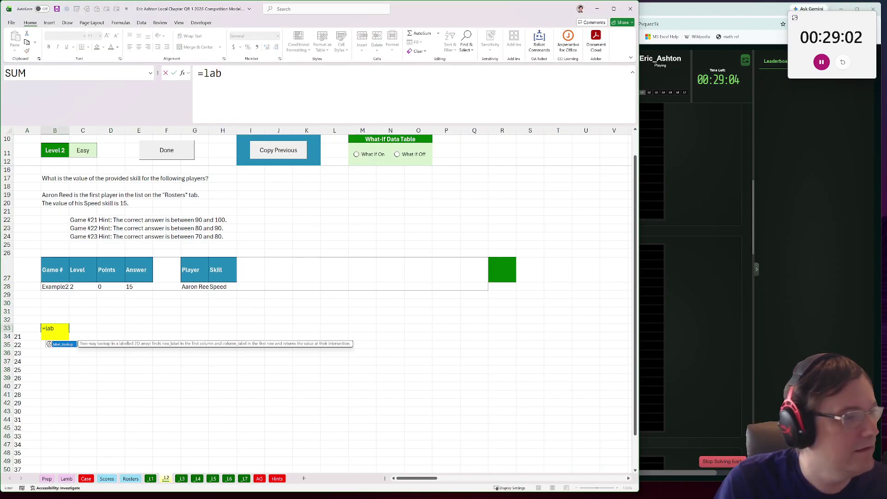
key(Tab)
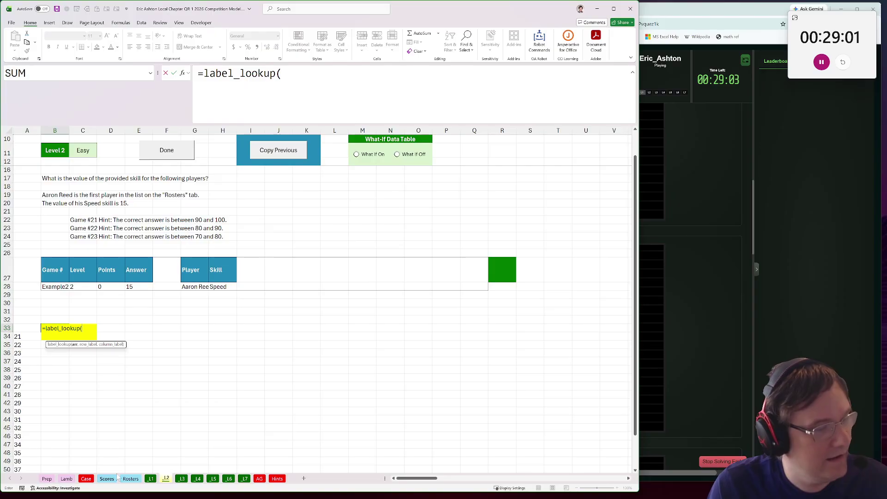
click(130, 479)
click(26, 140)
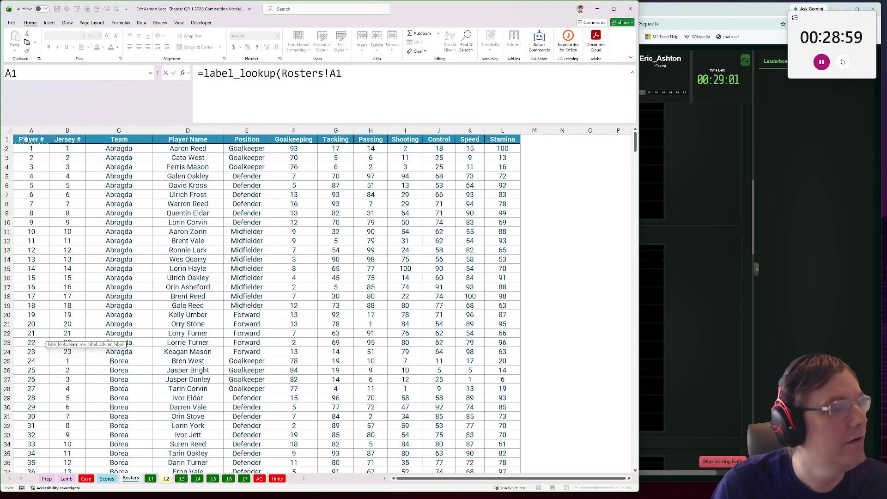
key(ctrl+shift+End)
text(,,))
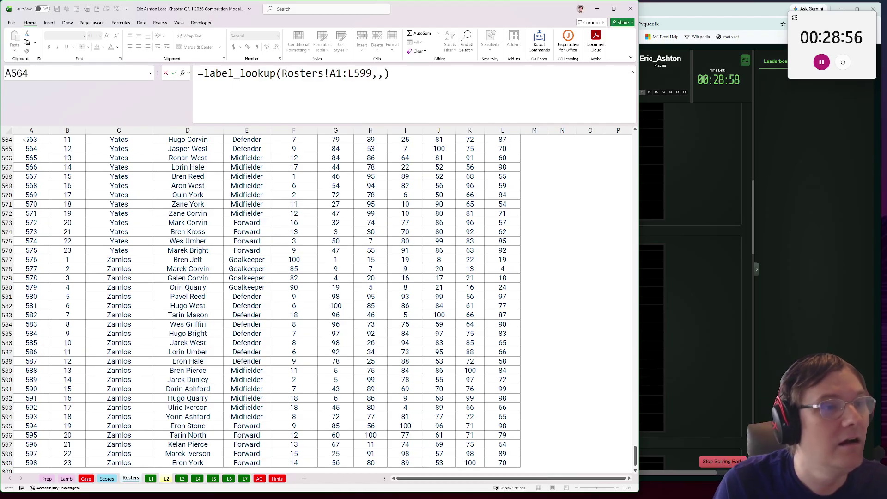
key(ctrl+Return)
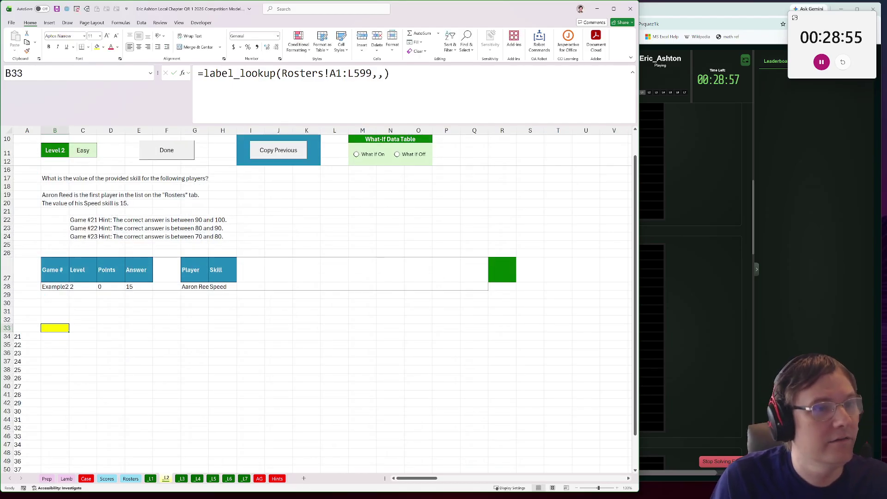
Step: Complete the B33 lookup with the player in G28 as row label and the skill in H28 as column label
click(378, 73)
click(194, 287)
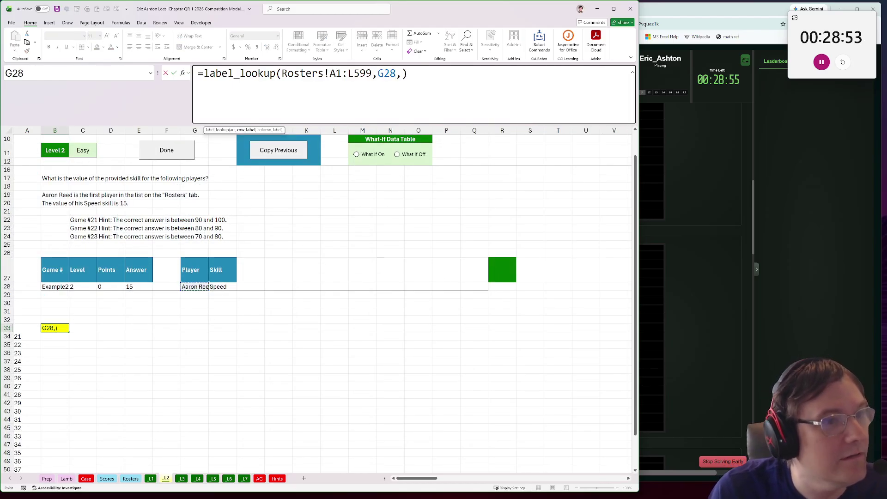
mouse_move(220, 291)
mouse_down()
mouse_move(221, 278)
mouse_move(220, 287)
mouse_up()
key(Return)
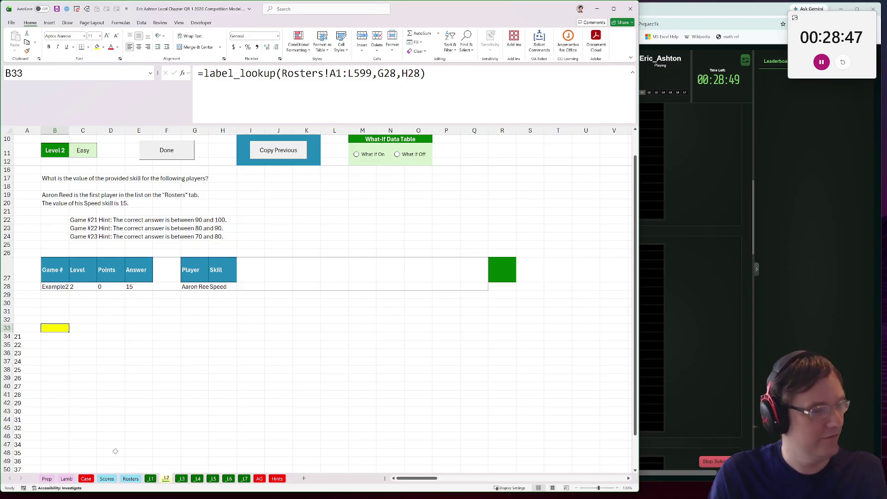
Step: Check the Rosters columns and change the B33 lookup array to Rosters!D1:L599 so it starts at Player Name
click(131, 478)
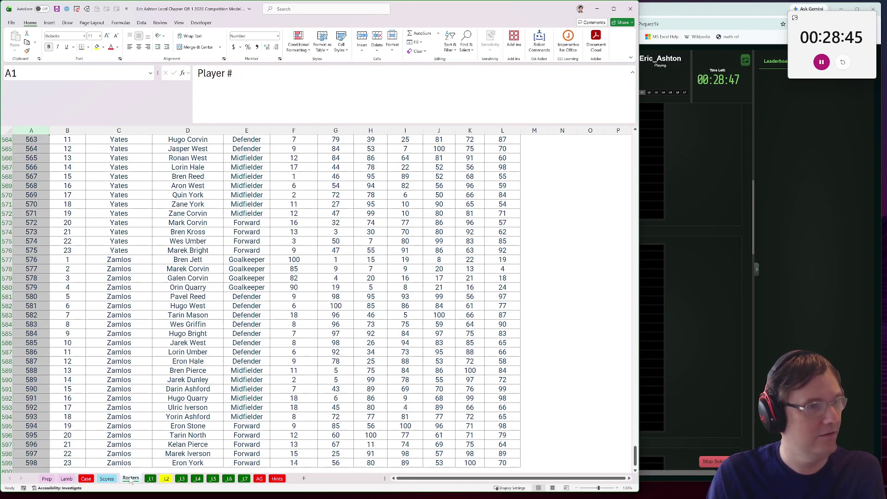
scroll(215, 360, up, 10)
scroll(215, 360, up, 17)
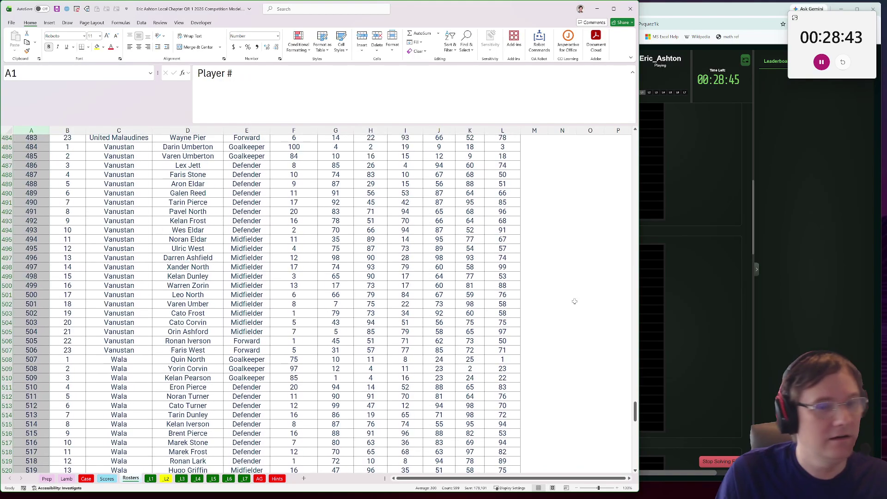
click(636, 415)
drag(637, 415, 636, 141)
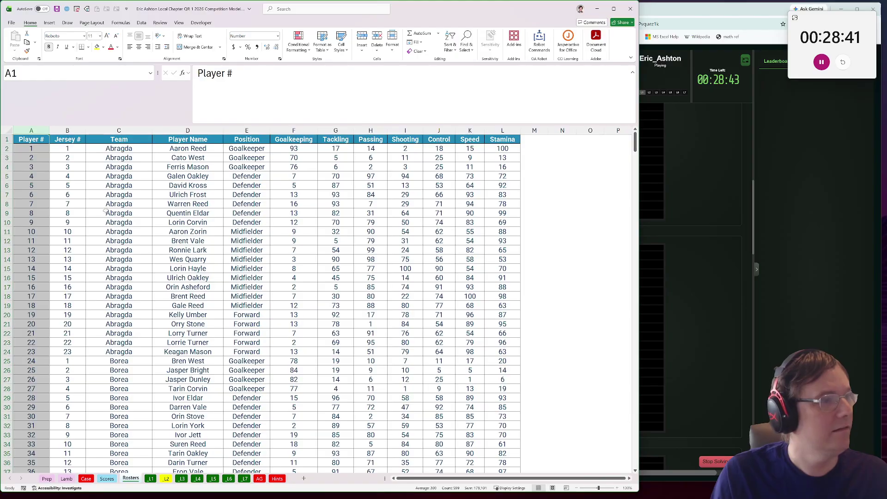
click(179, 138)
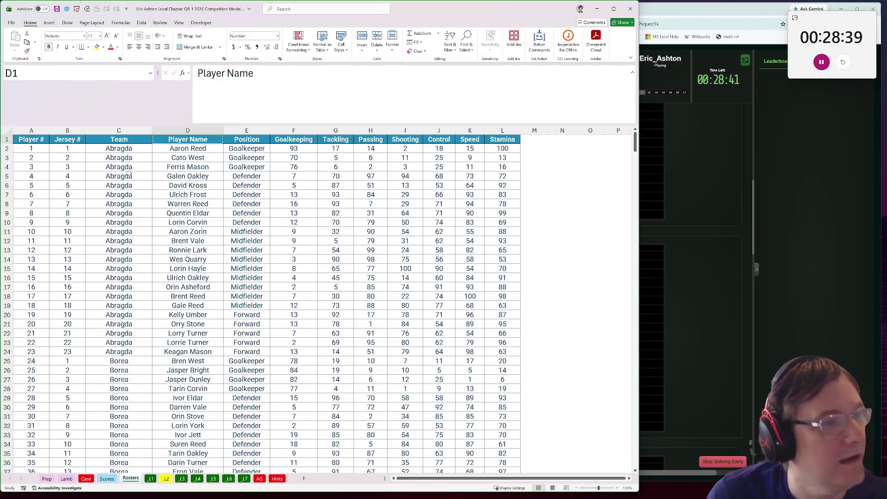
click(166, 478)
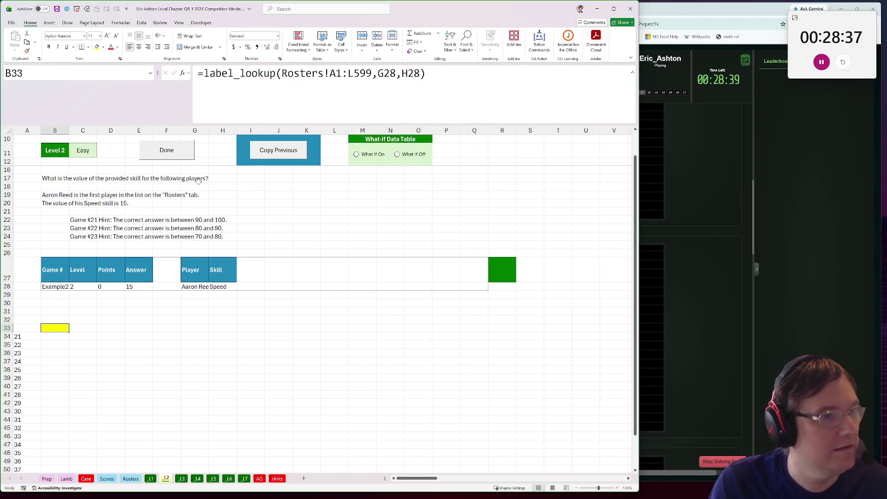
click(329, 74)
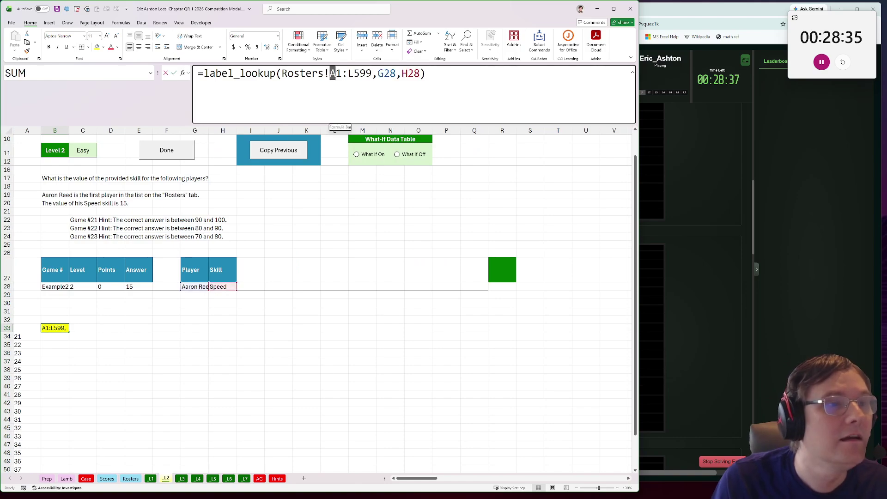
text(D)
key(Return)
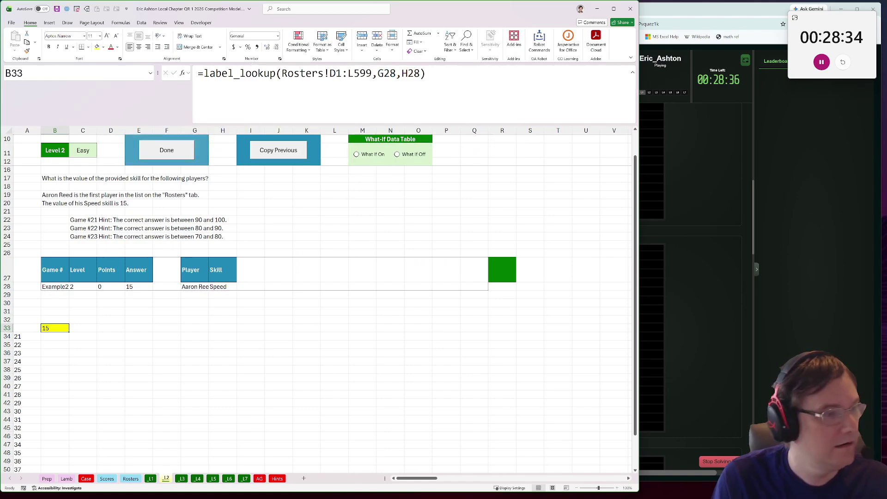
Step: Calculate the Level 2 answers for games 21 to 40 and paste them into the contest page's Level 2 grid
click(176, 155)
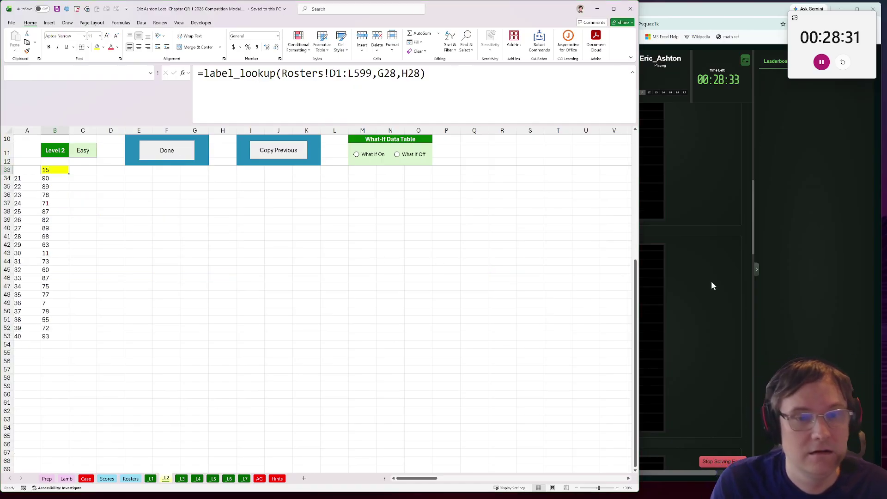
click(623, 151)
key(ctrl+v)
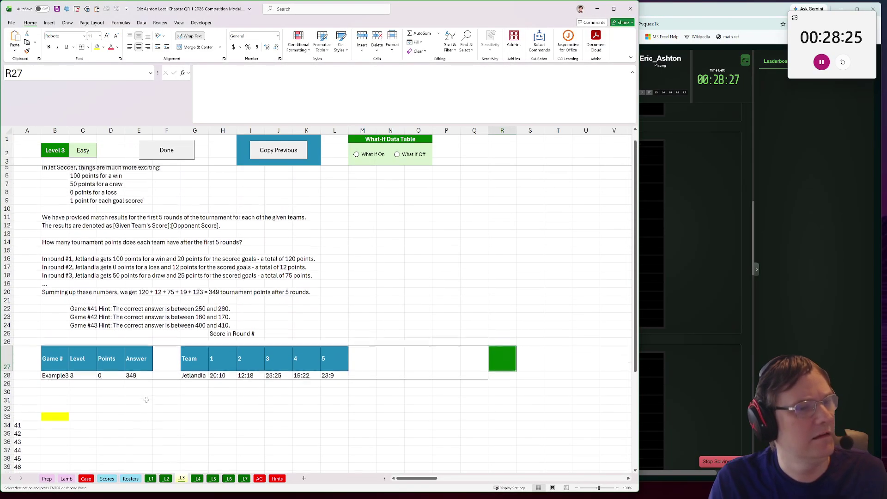
Step: In R28 of the Level 3 sheet, stack the five round scores from H28:L28 into a column with TOCOL
scroll(186, 389, down, 1)
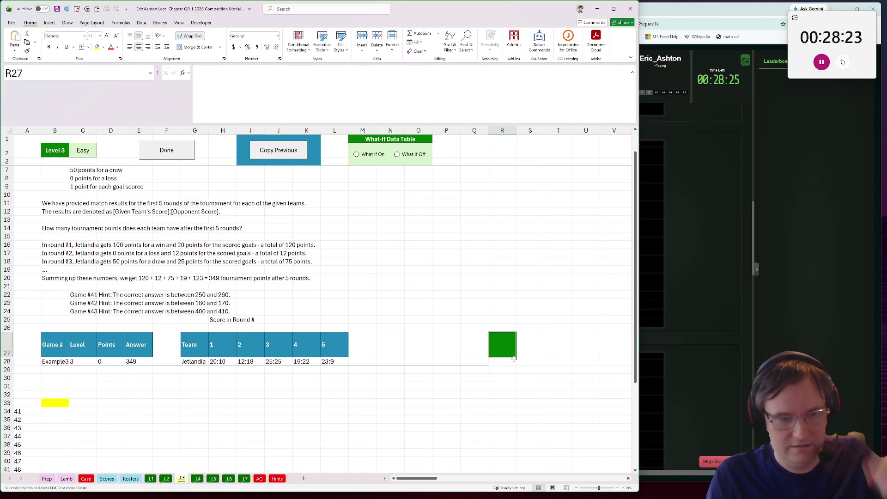
key(Down)
text(=tocol()
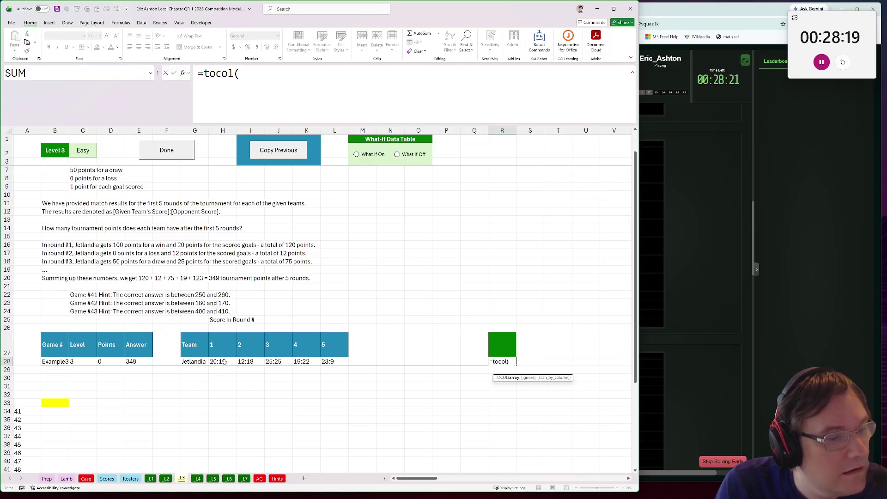
drag(223, 362, 342, 363)
key(Return)
click(535, 363)
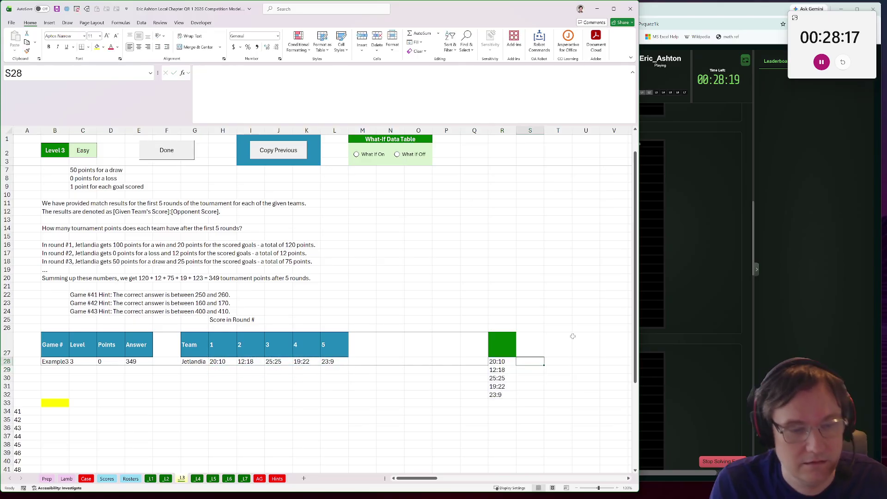
Step: In S28, split the R28 score at the colon into two numbers with TEXTSPLIT multiplied by 1
text(=textsplit()
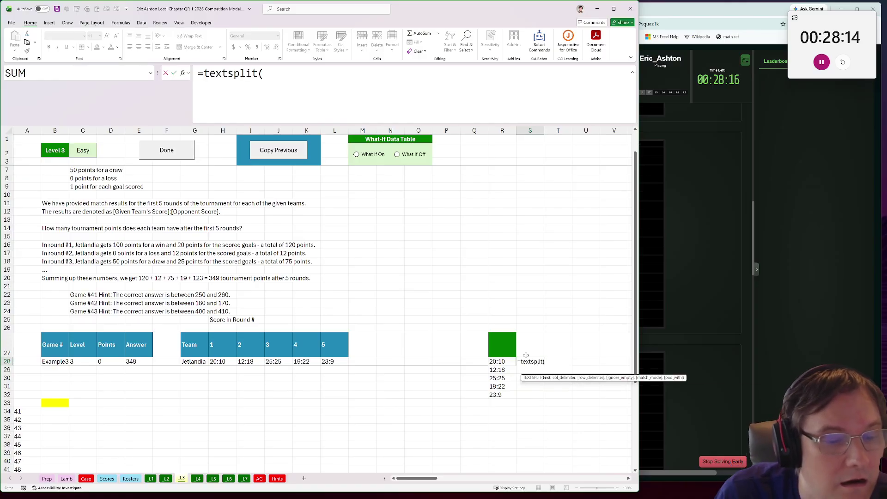
click(499, 362)
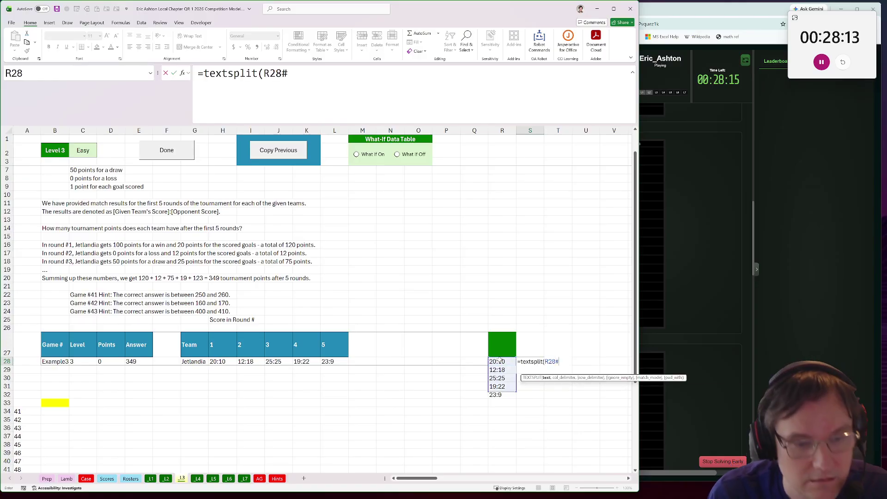
key(BackSpace)
text(,)
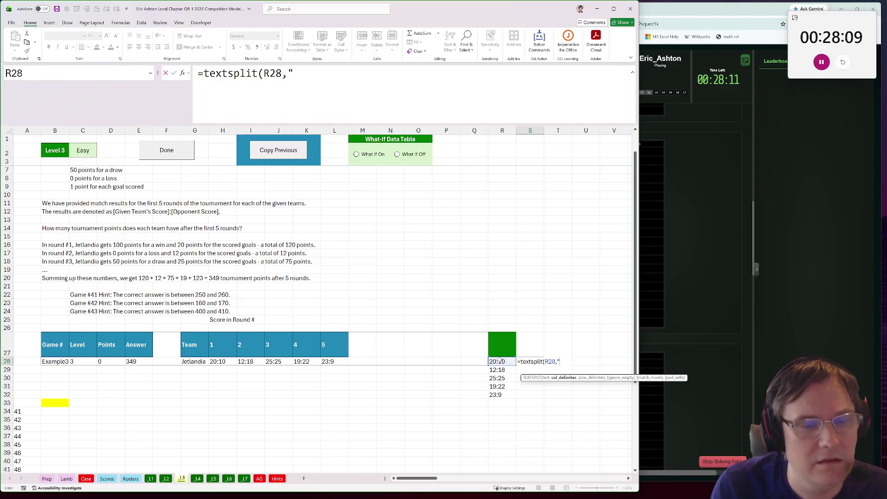
text(";)
key(BackSpace)
text(:")
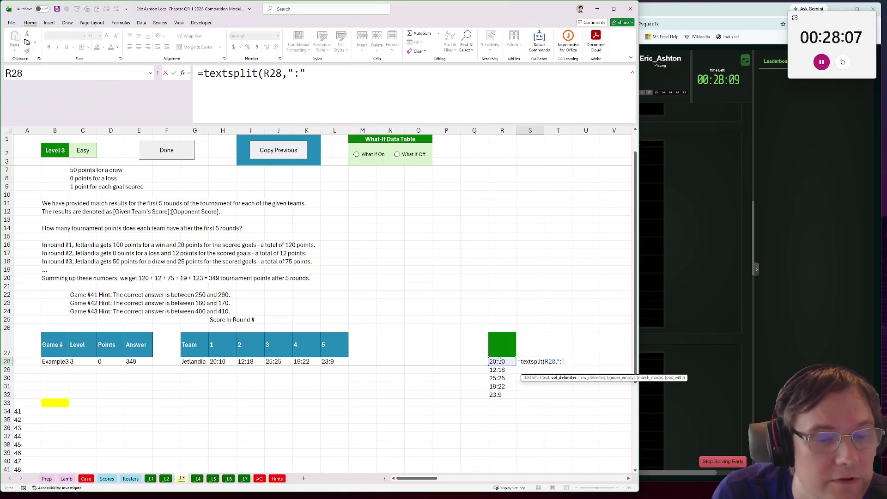
text()*)
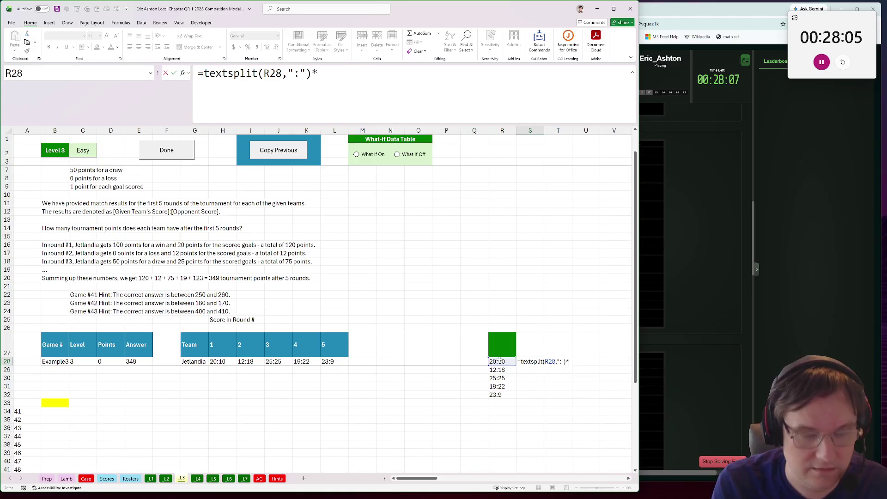
text(1)
key(ctrl+Return)
Step: Copy the S28 split formula down to S32 for all five rounds
key(ctrl+c)
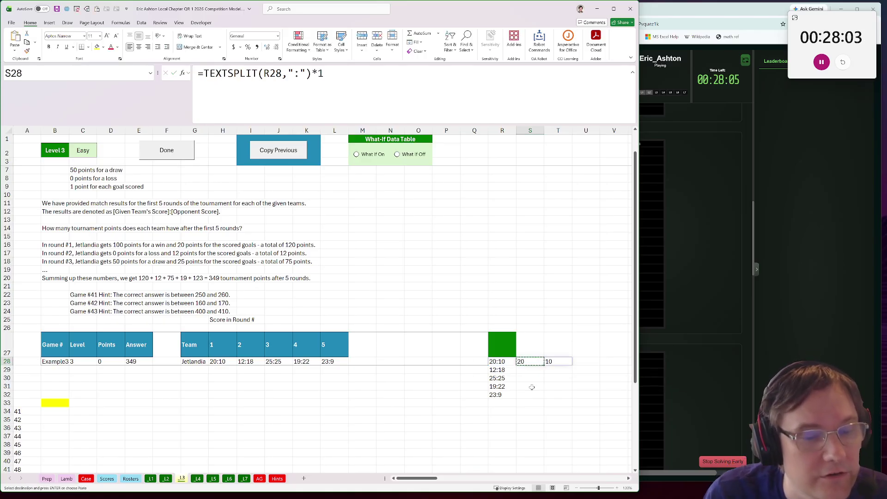
drag(527, 362, 527, 394)
key(ctrl+v)
Step: Label U27 as Points and rename that header to Win/Loss
click(584, 354)
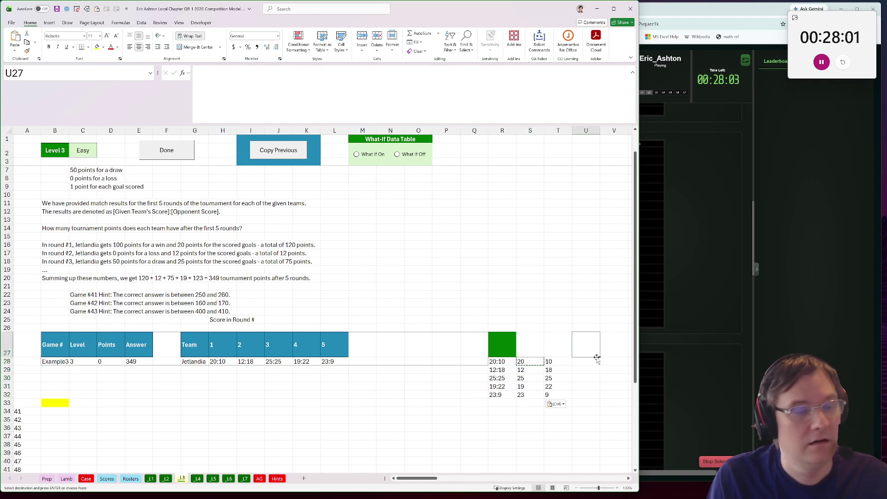
scroll(245, 328, up, 1)
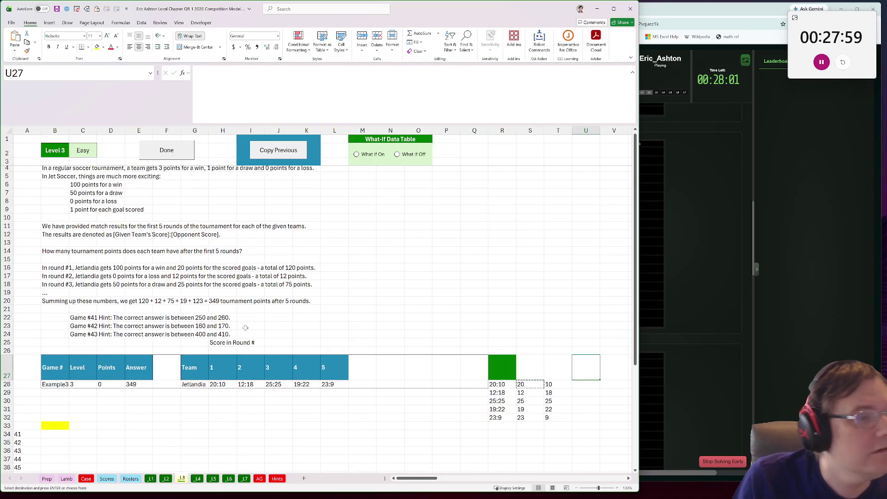
text(Points)
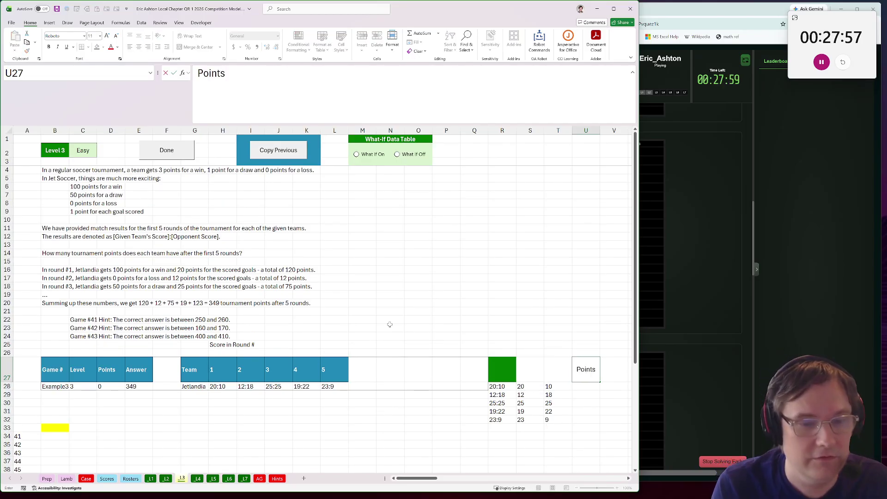
key(Return)
text(=ifs()
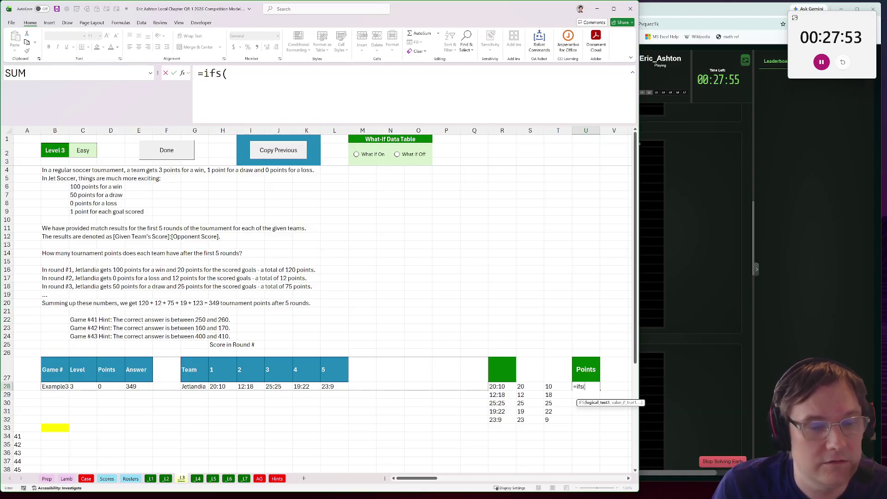
key(Escape)
key(Up)
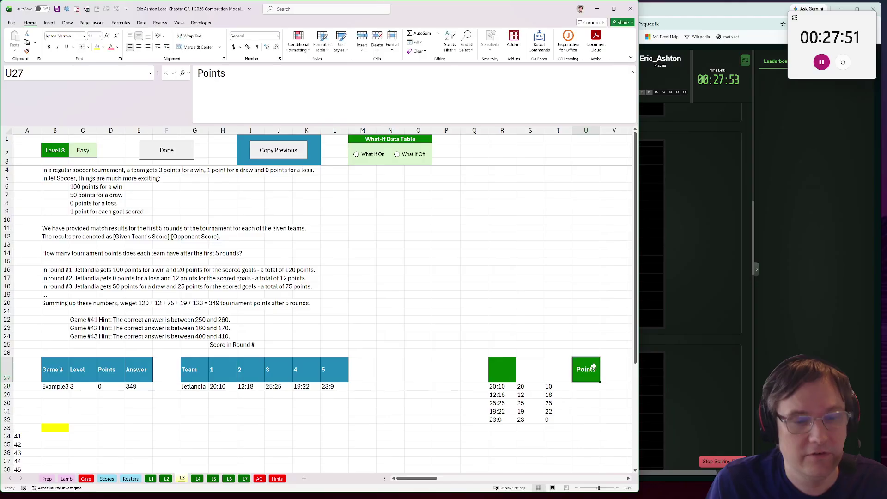
text(Win/Loss)
key(Return)
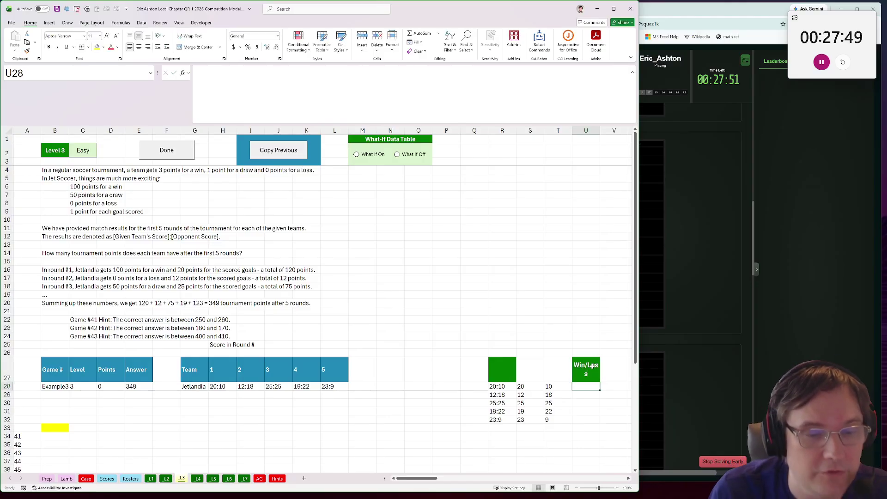
Step: In U28, enter an IFS formula giving 100 if S28>T28, 50 if S28=T28 and 0 otherwise
text(=ifs()
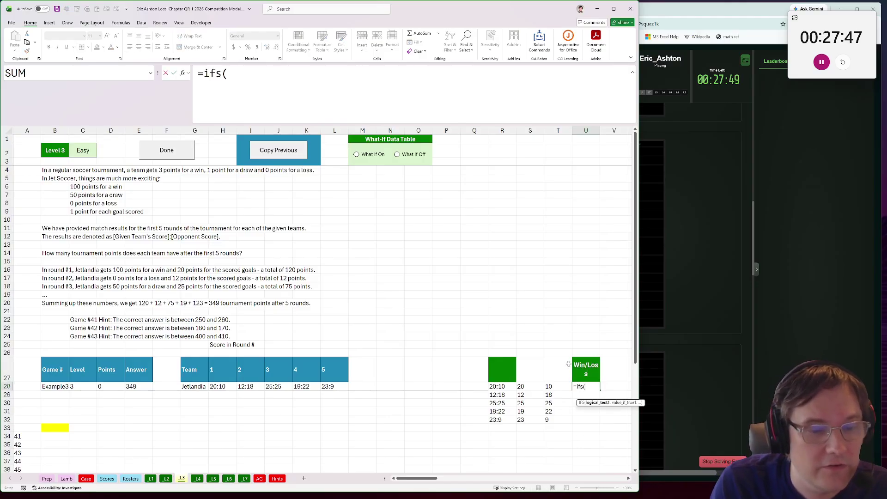
click(527, 384)
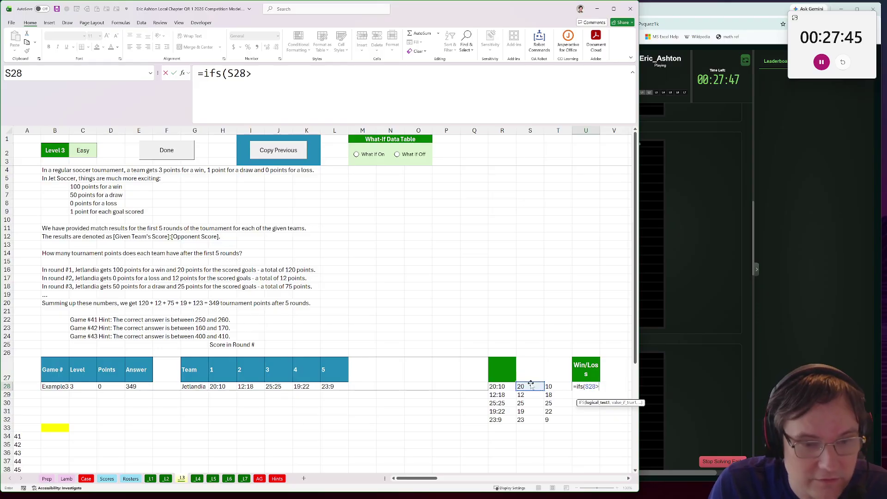
text(>)
click(552, 386)
text(,)
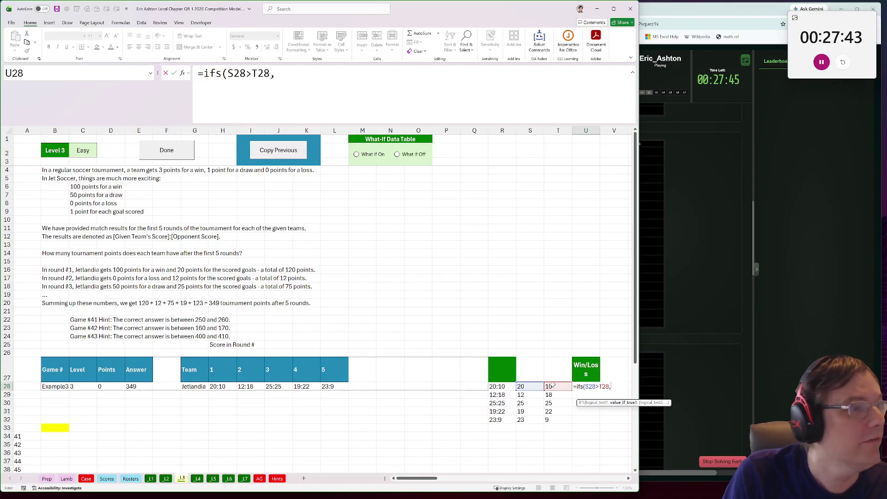
text(100,)
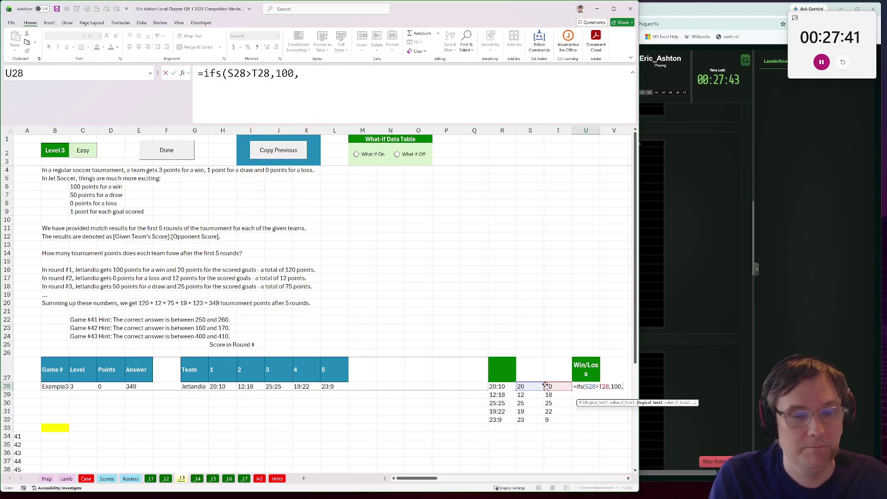
click(531, 387)
text(=)
click(552, 385)
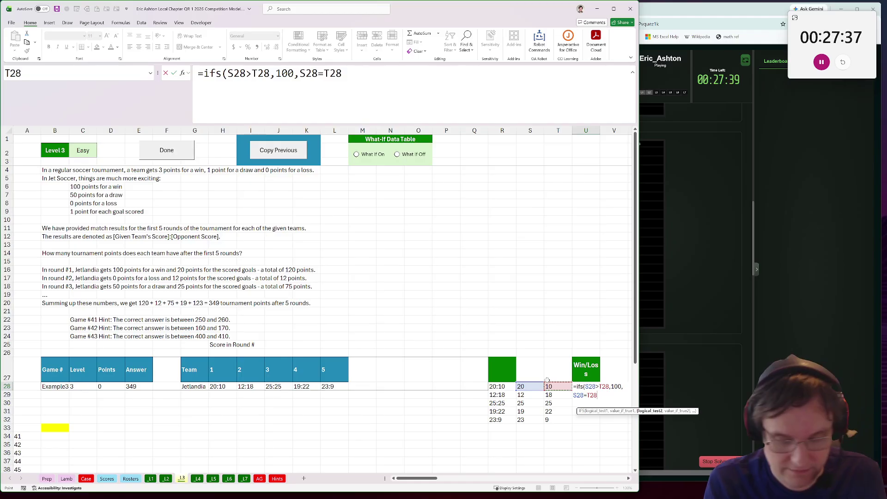
text(,50,TRUE)
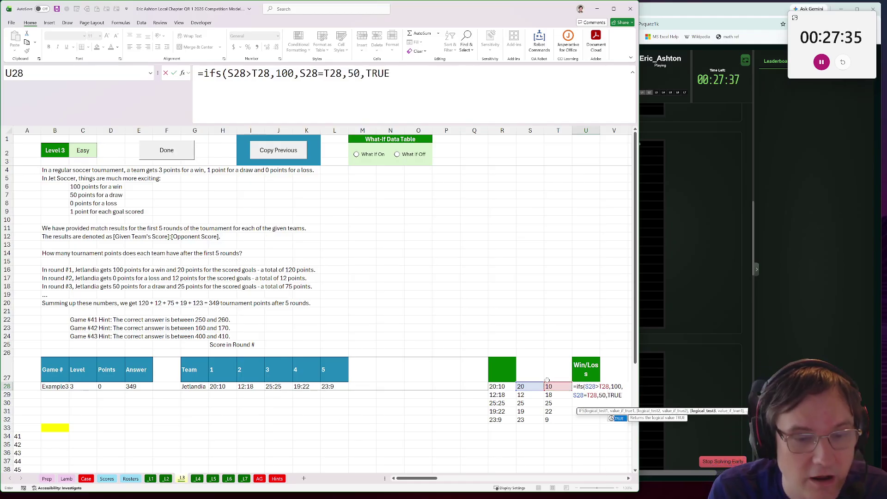
text(,0))
key(ctrl+Return)
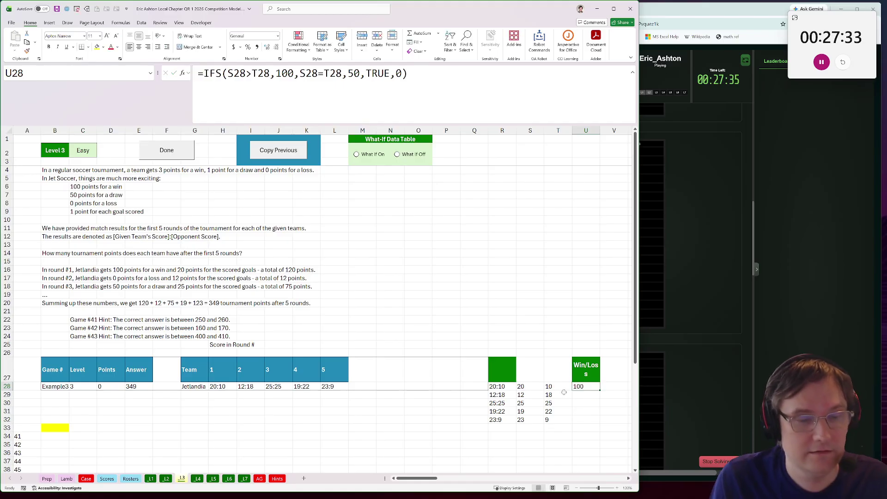
Step: Copy the U28 IFS formula down to U32
key(ctrl+c)
key(shift+Down)
key(shift+Down)
key(shift+Down)
key(shift+Down)
key(ctrl+v)
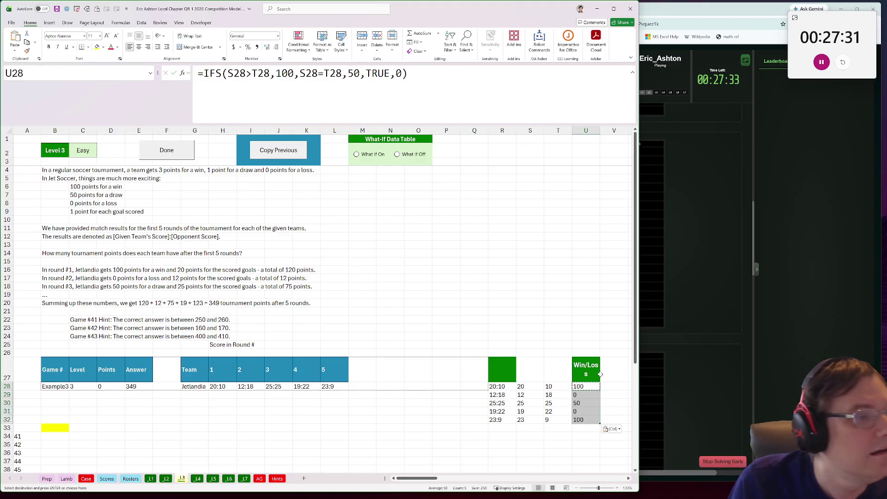
Step: Add the scored goals in S28 to the end of the U28 IFS formula
click(577, 386)
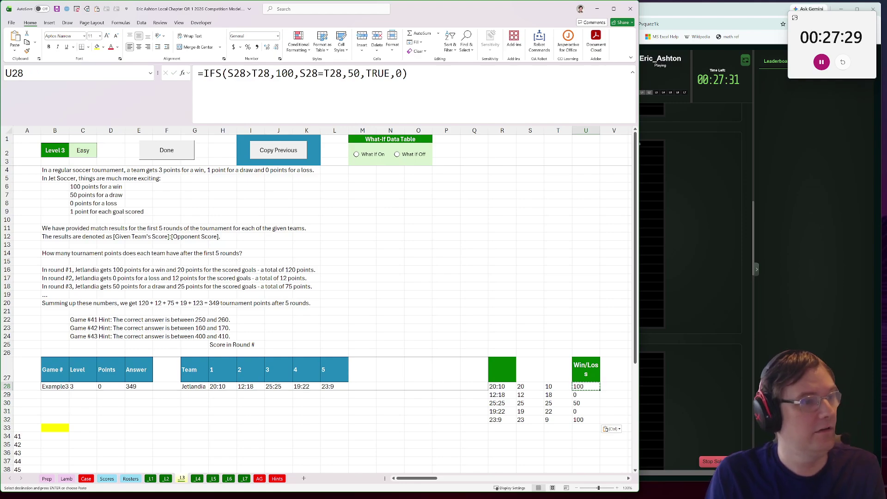
click(408, 73)
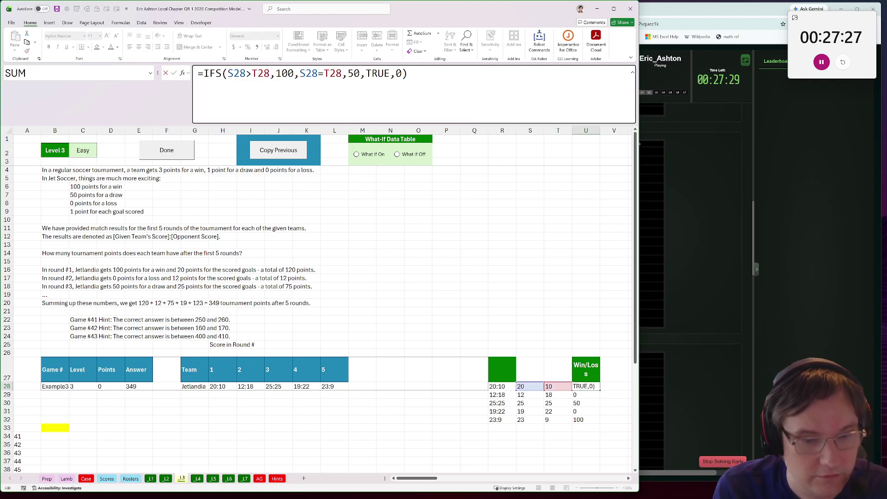
text(+)
click(522, 387)
key(Return)
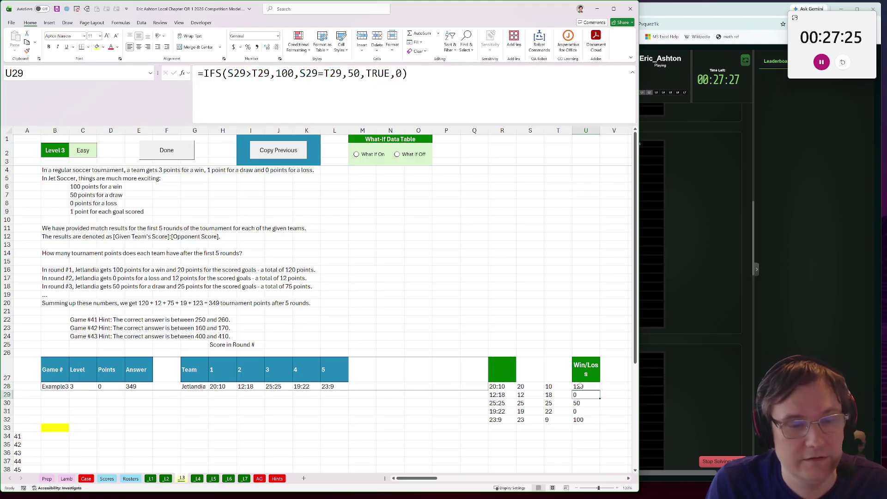
Step: Fill the extended U28 formula down to U32
key(Up)
key(ctrl+c)
key(ctrl+shift+Down)
key(Escape)
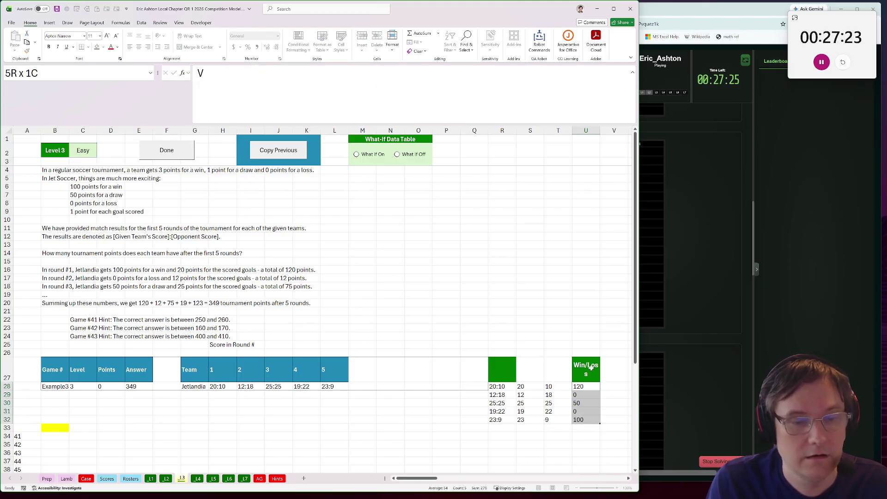
click(590, 388)
double_click(600, 391)
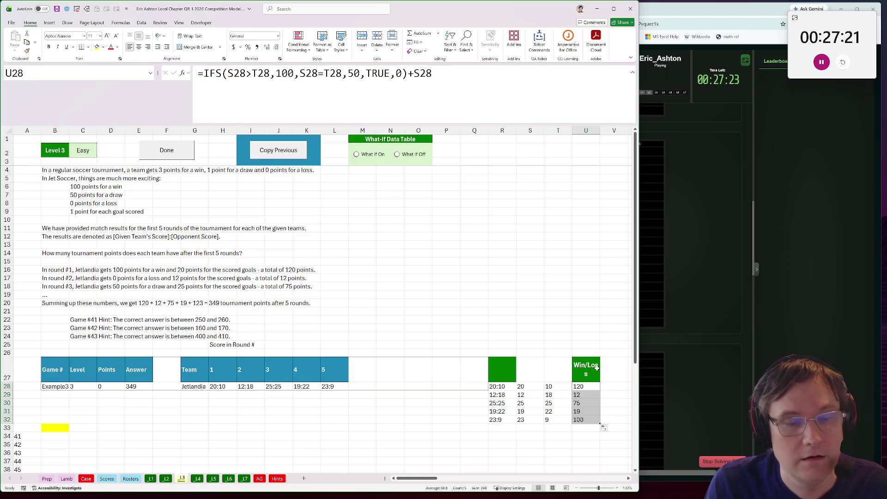
Step: Change the U27 header to Points
key(Up)
text(Points)
key(Return)
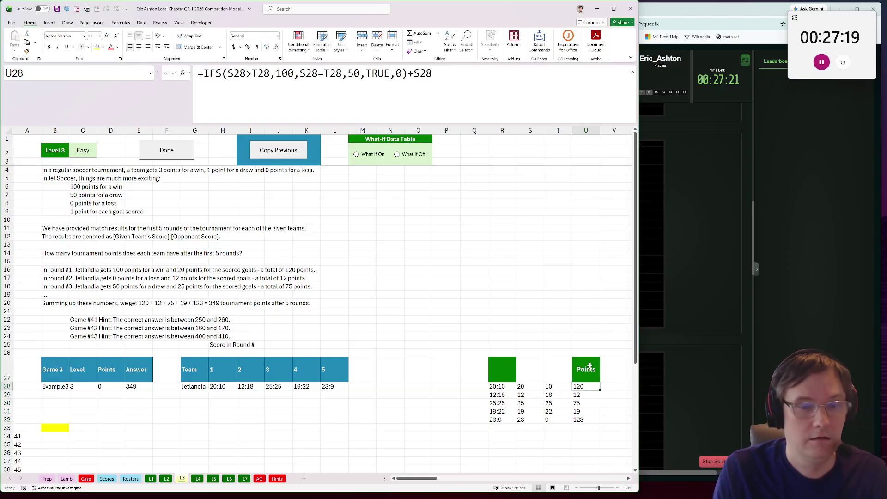
Step: In the yellow cell B33, total the five round points with =SUM(U28:U32)
scroll(408, 370, down, 2)
click(55, 378)
text(=su)
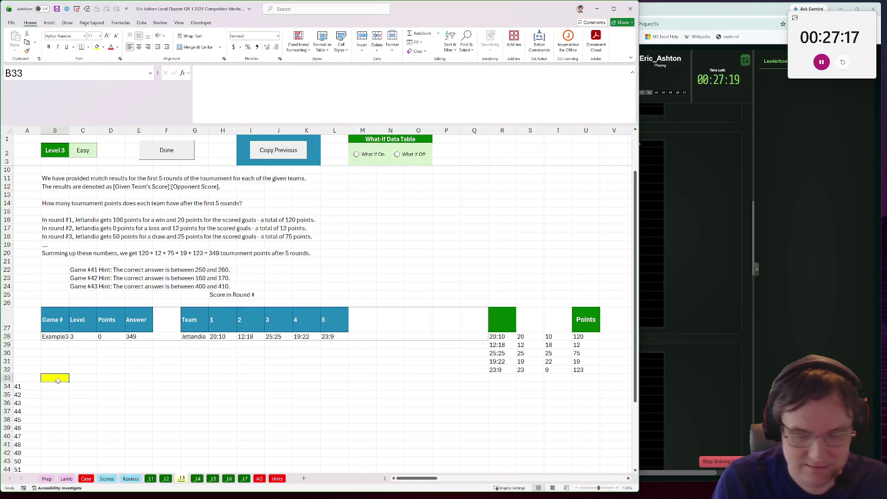
text(m()
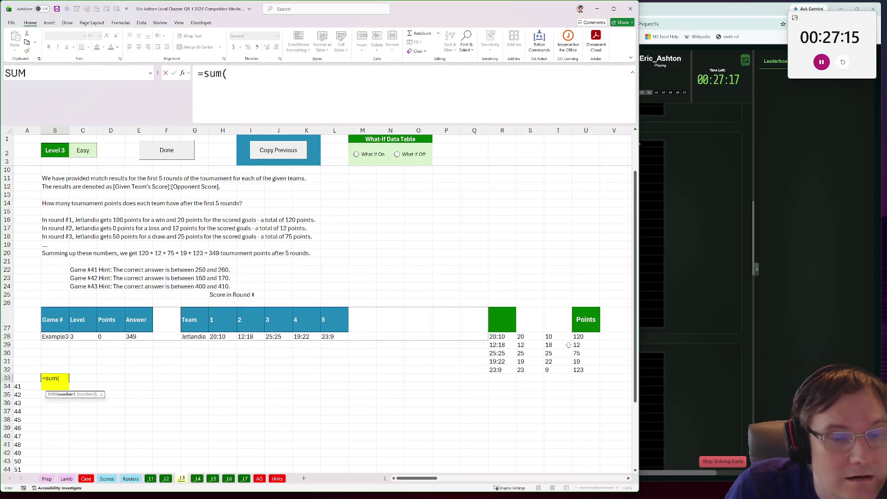
drag(584, 335, 589, 372)
key(ctrl+Return)
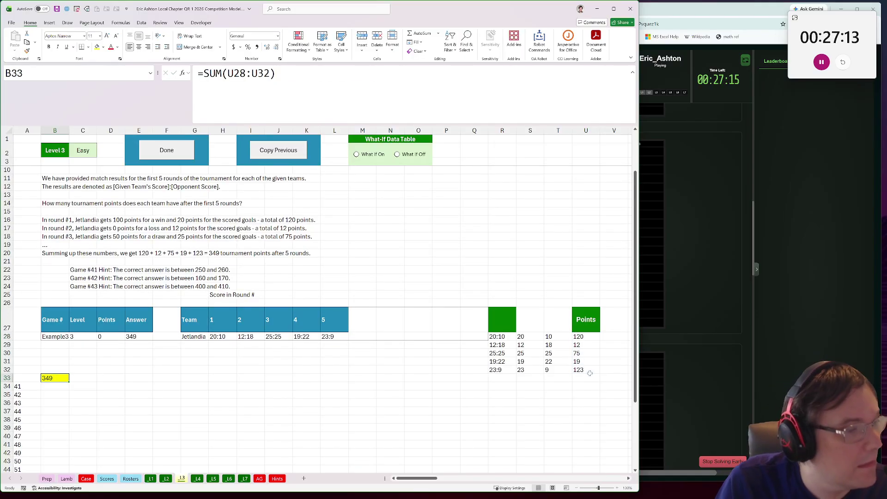
Step: Calculate the Level 3 answers for games 41 to 60 and paste them into the contest page's Level 3 grid
click(167, 150)
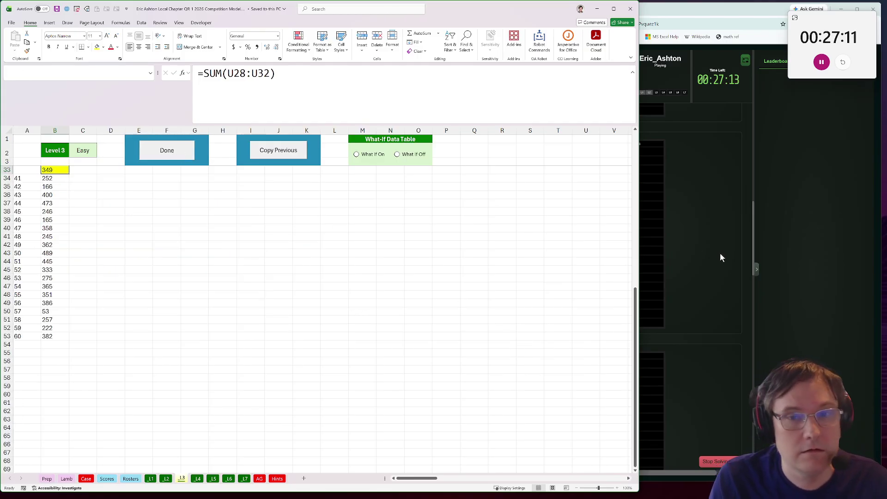
click(713, 288)
scroll(711, 284, down, 2)
click(629, 295)
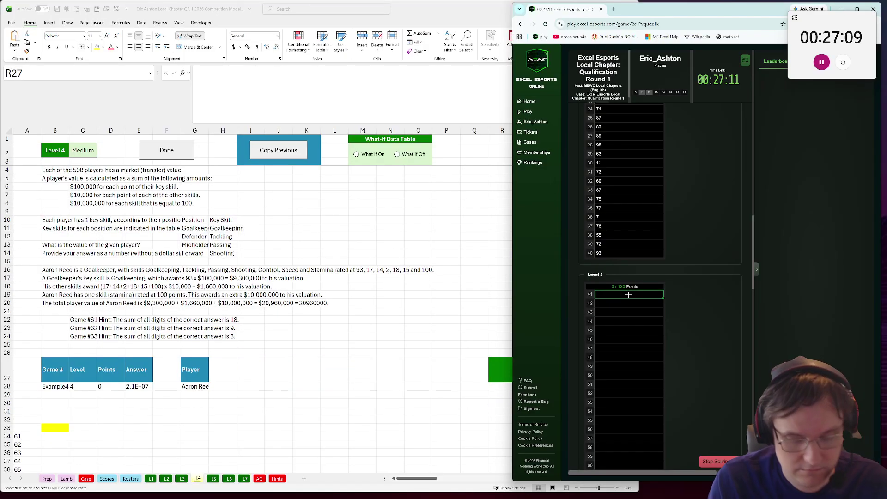
key(super)
key(Escape)
key(ctrl+v)
Step: Switch to the Excel workbook and start an XLOOKUP in R28 of the Level 4 sheet with player cell G28 as lookup value
scroll(287, 361, down, 3)
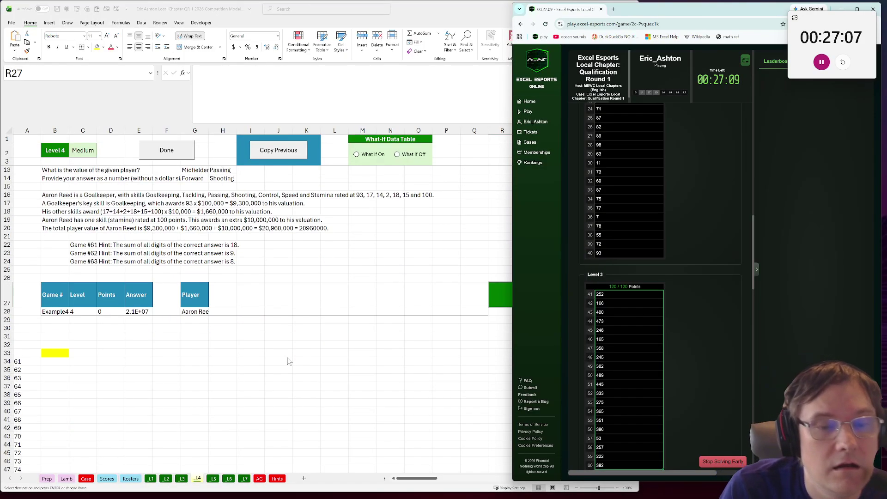
scroll(287, 361, up, 1)
key(alt+Tab)
scroll(135, 328, up, 2)
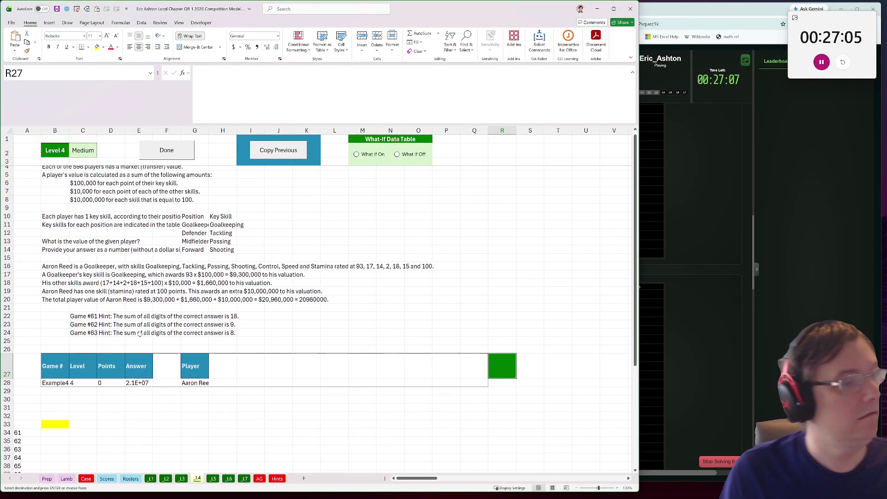
click(505, 386)
text(=xlo)
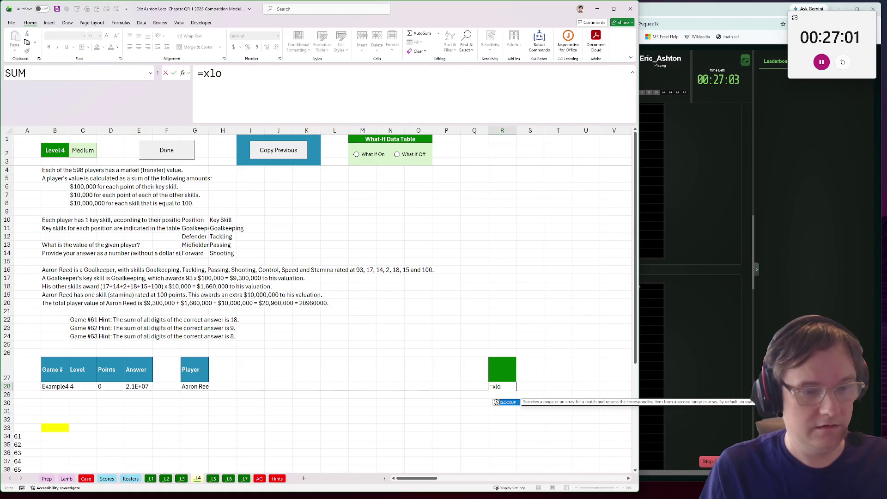
key(super+Up)
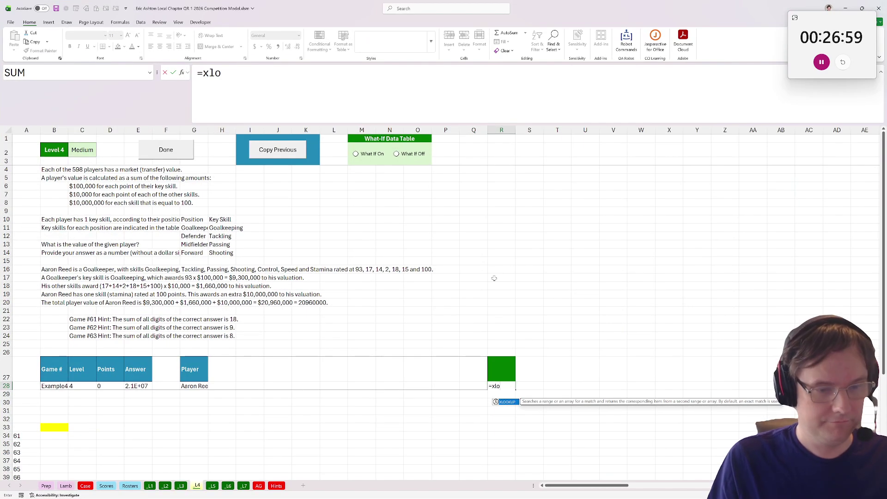
text(okup()
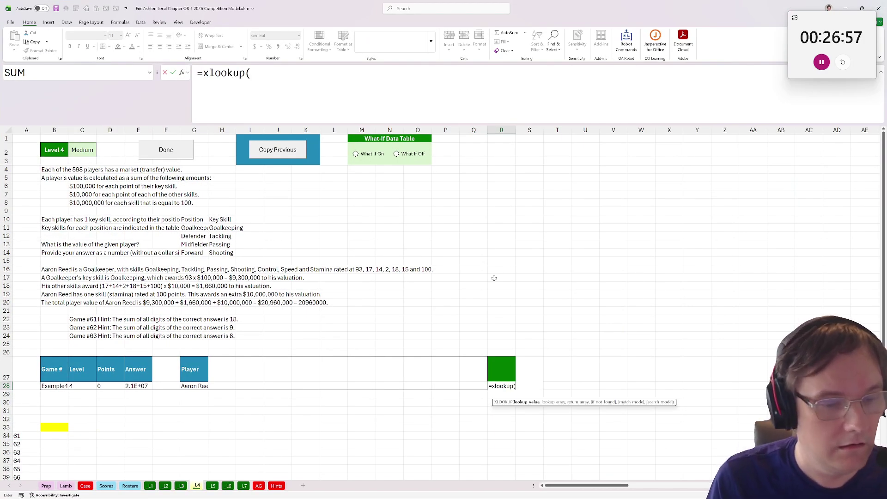
click(191, 387)
text(,)
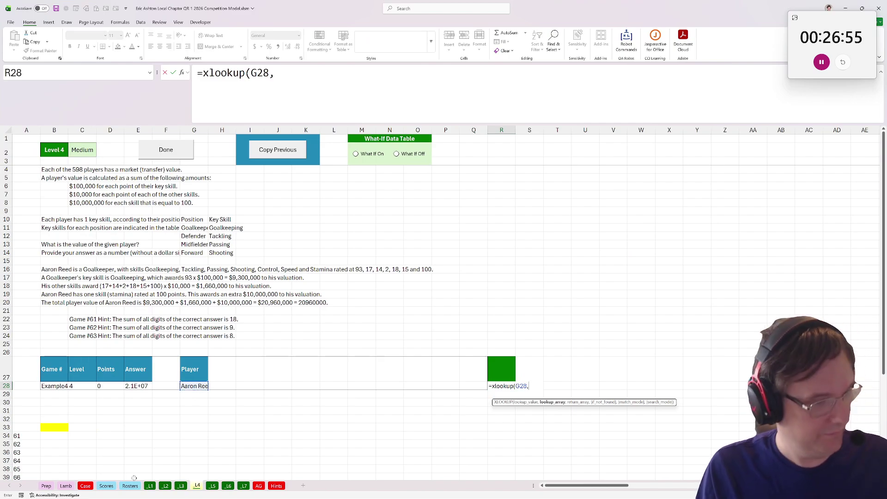
Step: Set the XLOOKUP's lookup array to the player names in Rosters!D2:D599
click(105, 486)
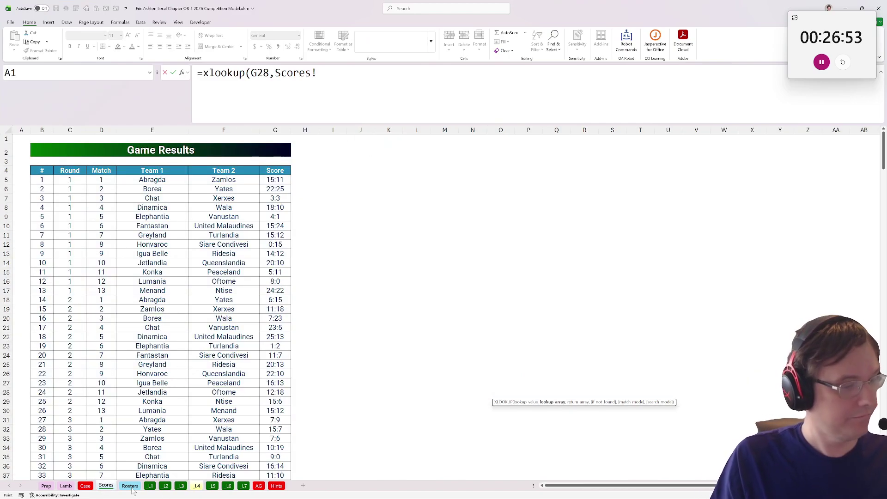
click(130, 486)
click(187, 139)
click(187, 166)
click(196, 151)
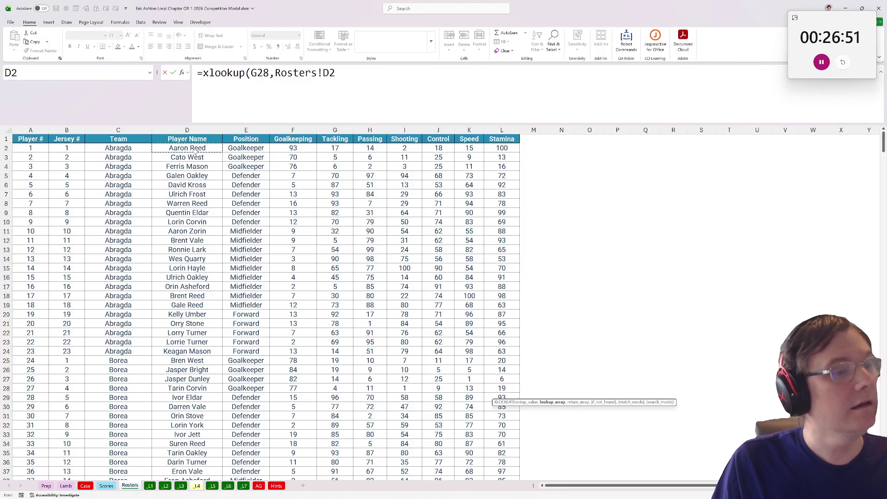
key(ctrl+shift+Down)
key(Return)
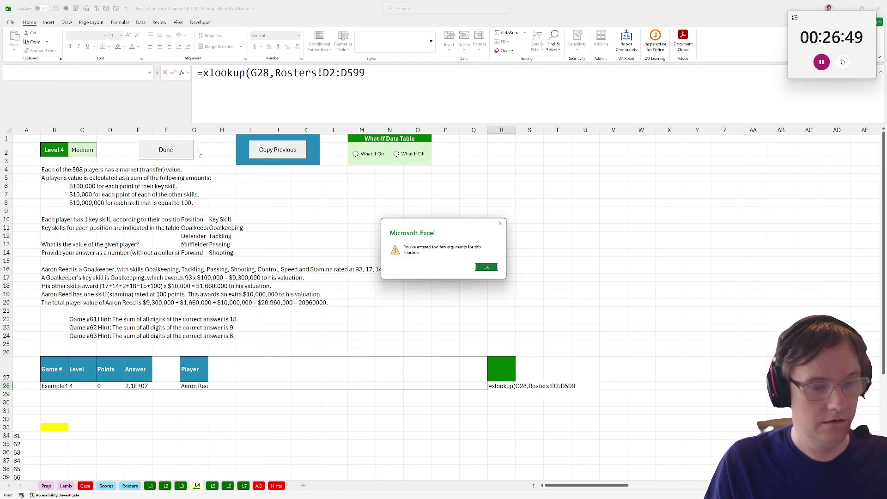
click(486, 267)
text(,)
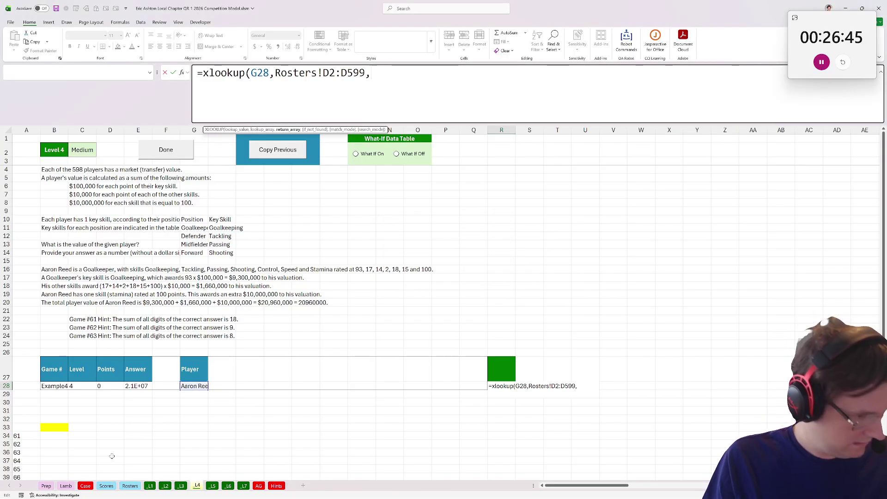
Step: Complete the R28 XLOOKUP with the position and skill columns Rosters!E2:L599 as return array
click(129, 485)
click(506, 471)
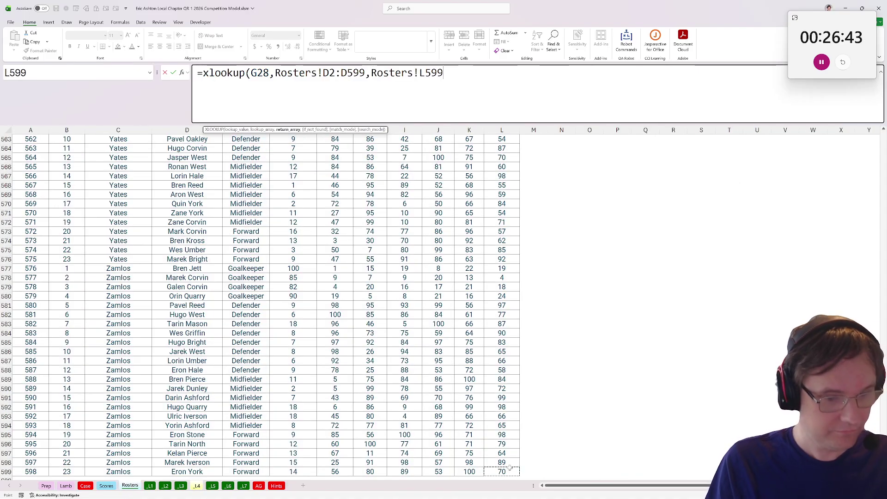
key(shift+Left)
key(shift+Left)
key(shift+Left)
key(shift+Left)
key(shift+Left)
key(shift+Left)
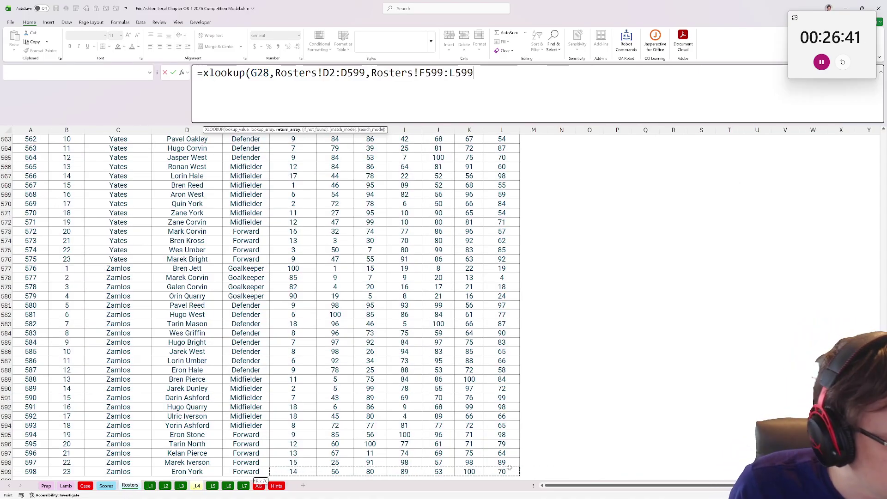
key(shift+Left)
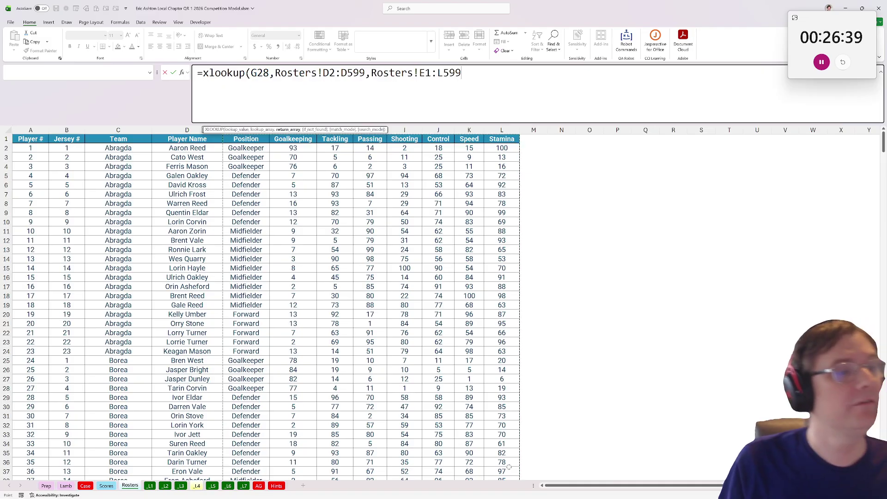
key(shift+Down)
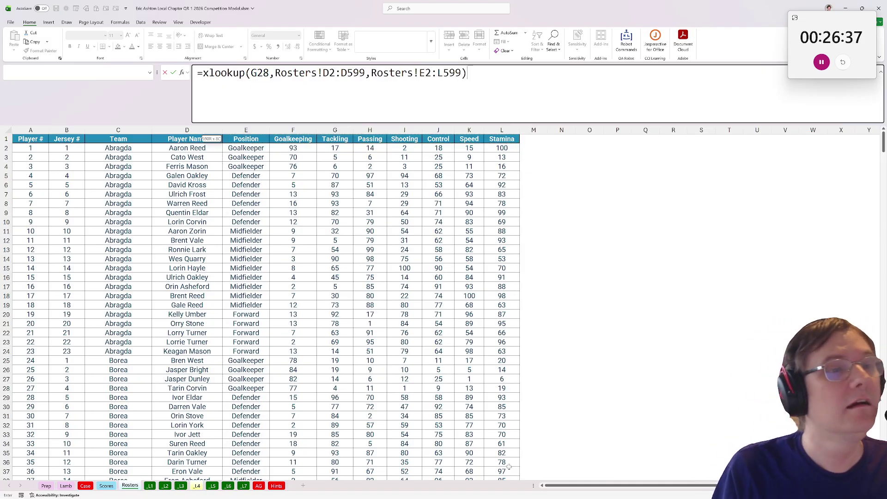
key(Return)
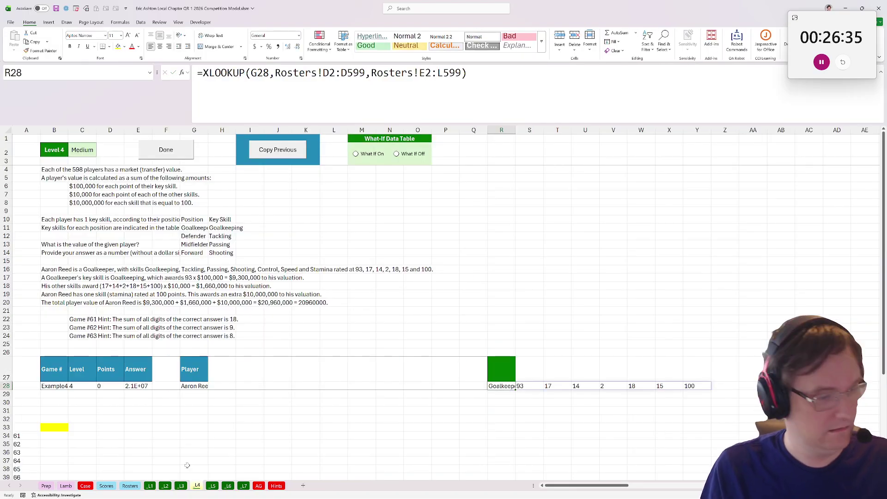
Step: In R27, reference the Rosters headers from Position to Stamina, E1:L1, so they spill above the lookup results
click(504, 366)
text(=)
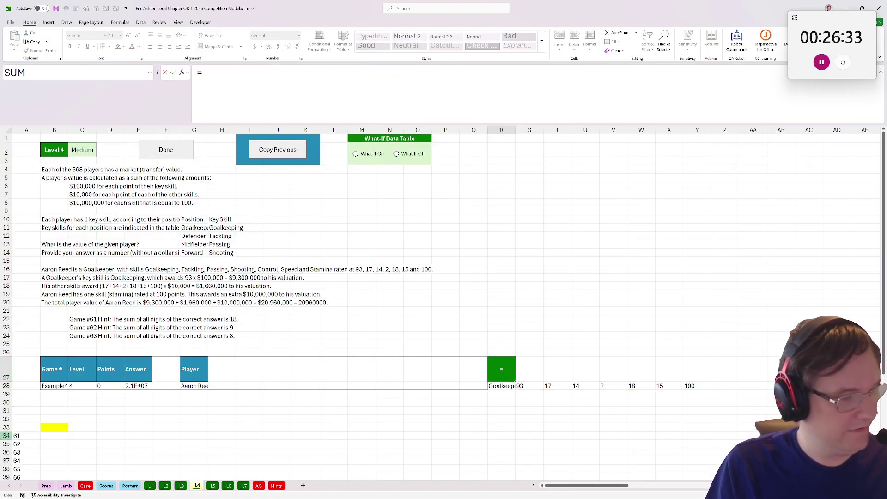
click(106, 485)
click(130, 485)
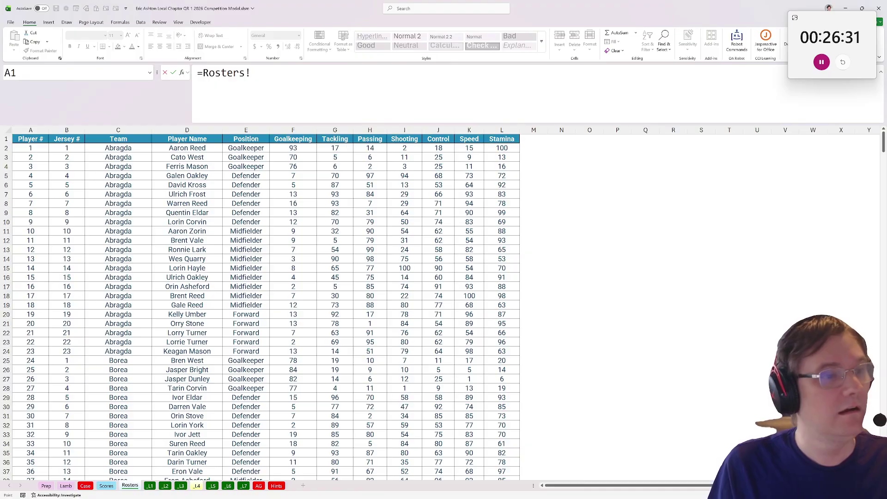
drag(245, 139, 502, 141)
key(Return)
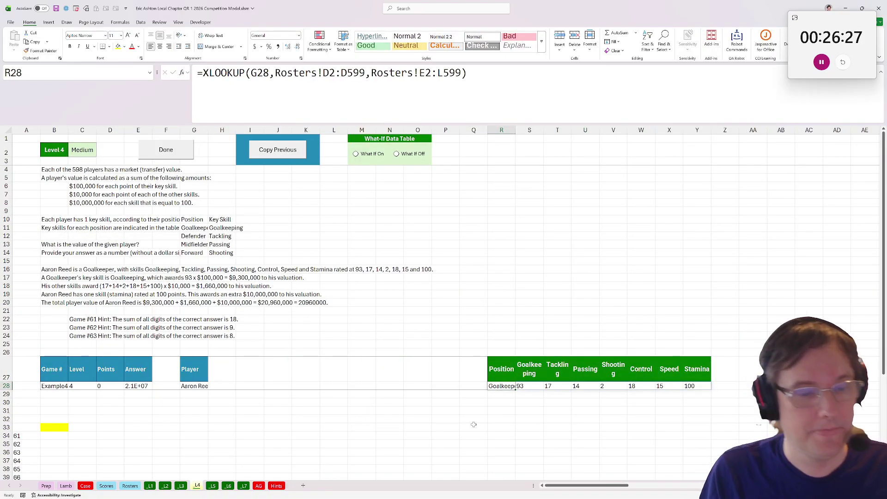
Step: Add the header Key in Z27, beside the Stamina header
click(462, 394)
scroll(210, 387, down, 1)
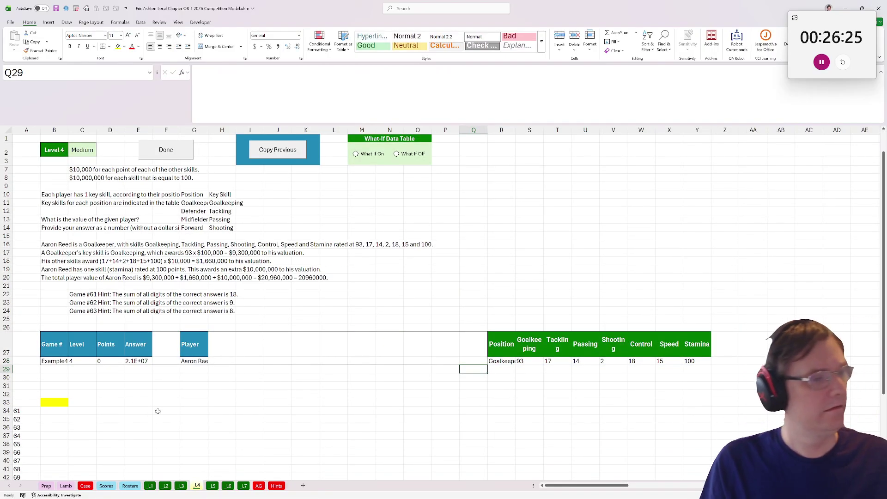
scroll(159, 412, up, 1)
click(725, 370)
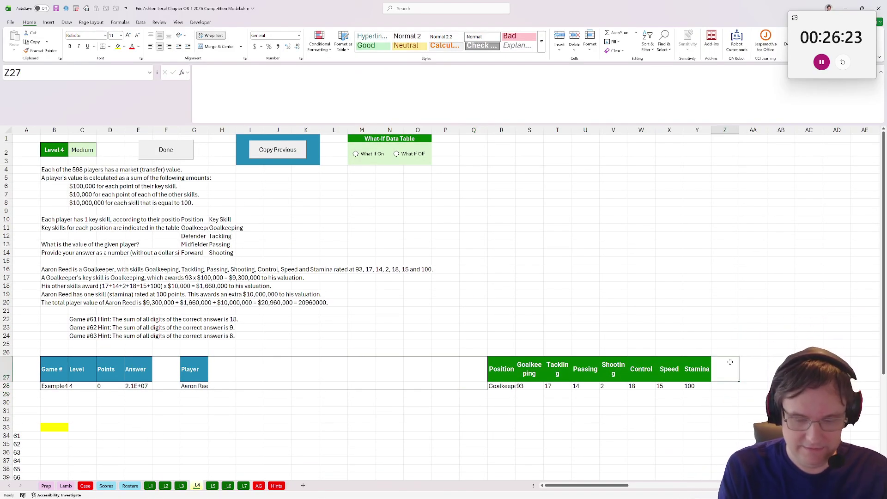
text(Key)
key(Return)
Step: In Z28, find the player's key skill from the position table with =XLOOKUP(R28,G11:G14,H11:H14)
text(=xlookuP()
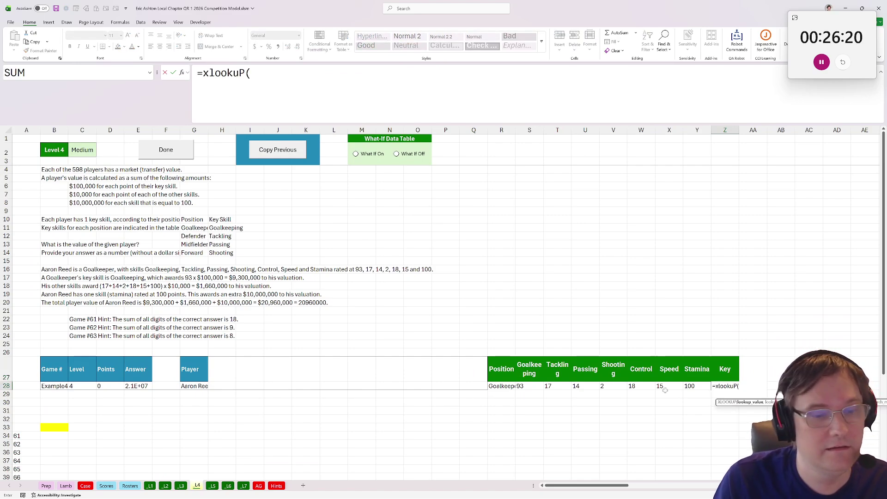
click(504, 386)
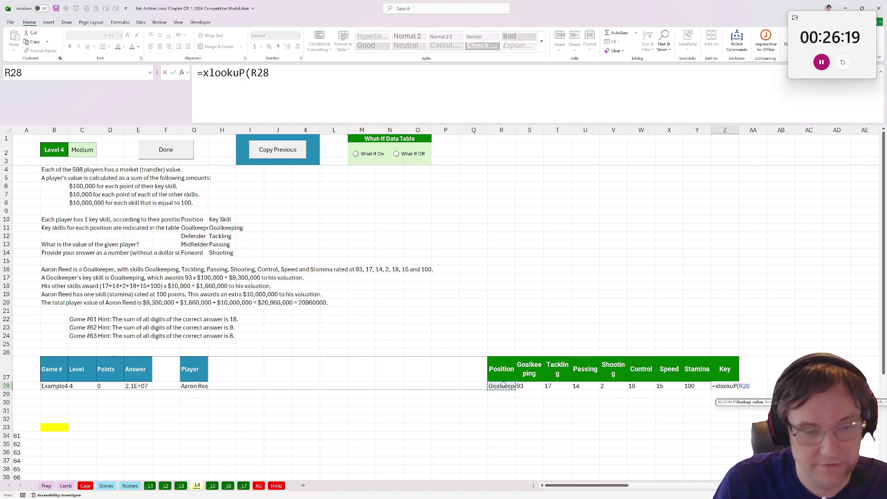
text(,)
drag(190, 228, 191, 252)
text(,)
click(228, 228)
drag(228, 229, 226, 252)
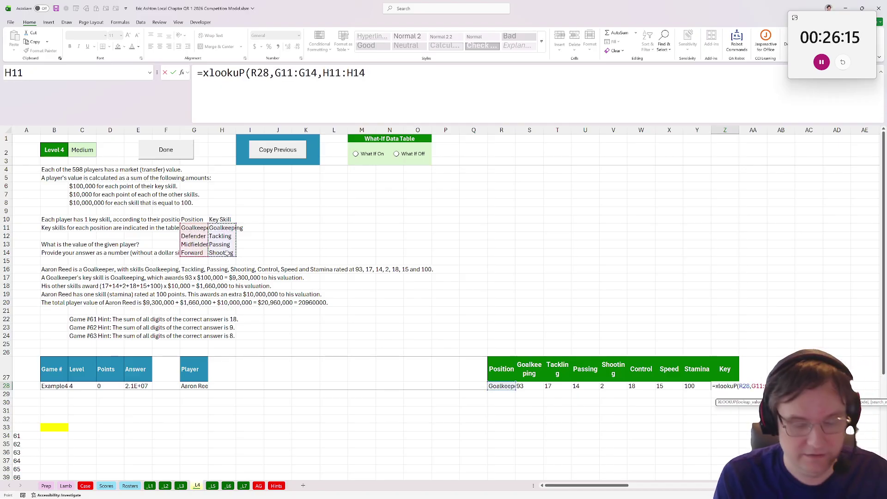
text())
key(ctrl+Return)
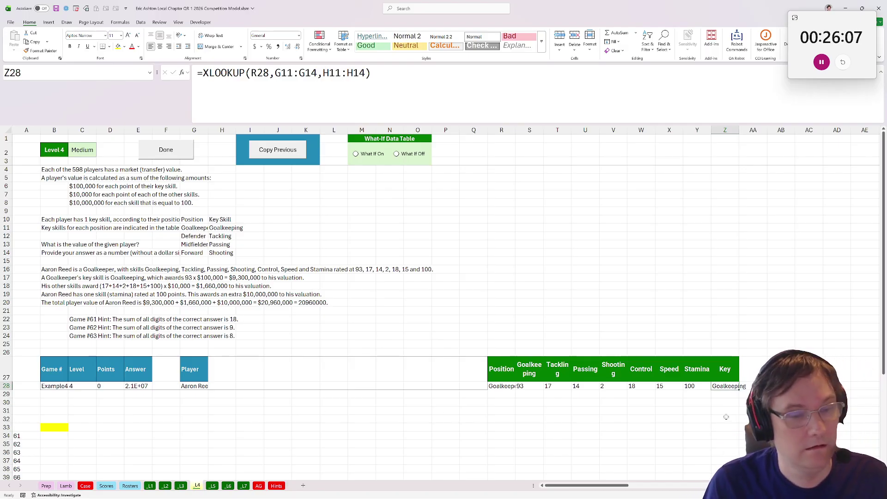
Step: Add the header Key Skill $ in AA27
click(754, 378)
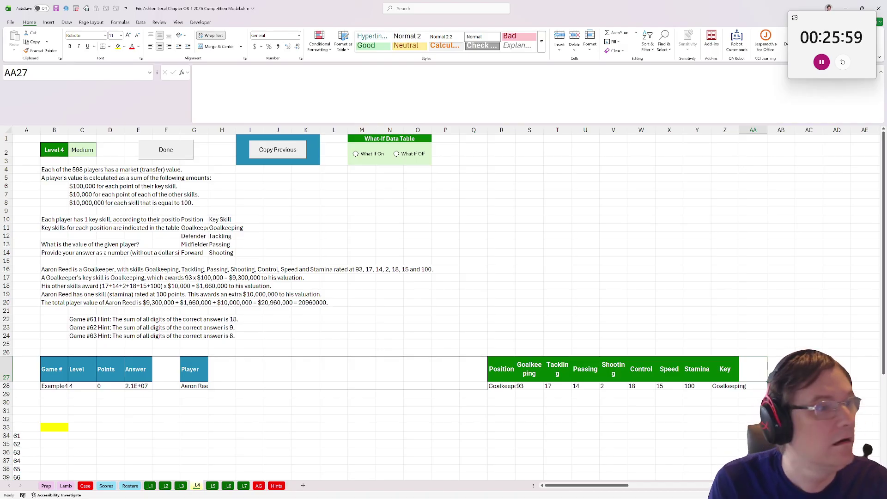
text(Key Skill)
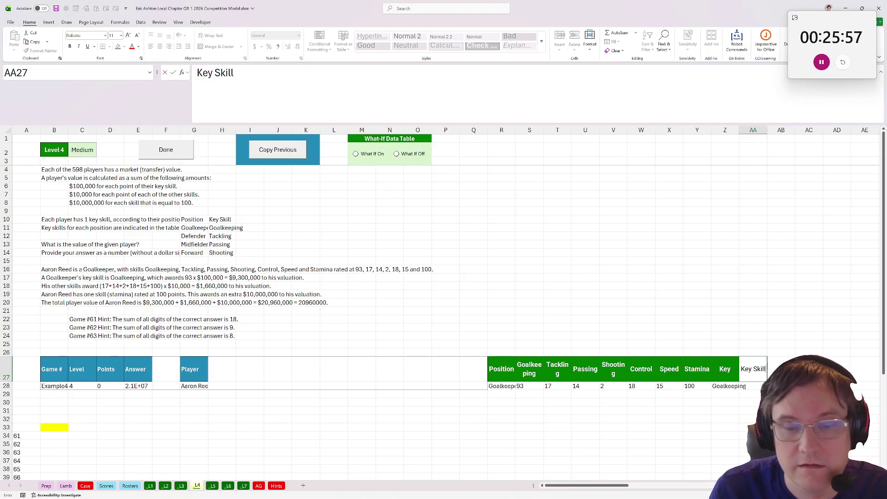
key(Return)
key(Up)
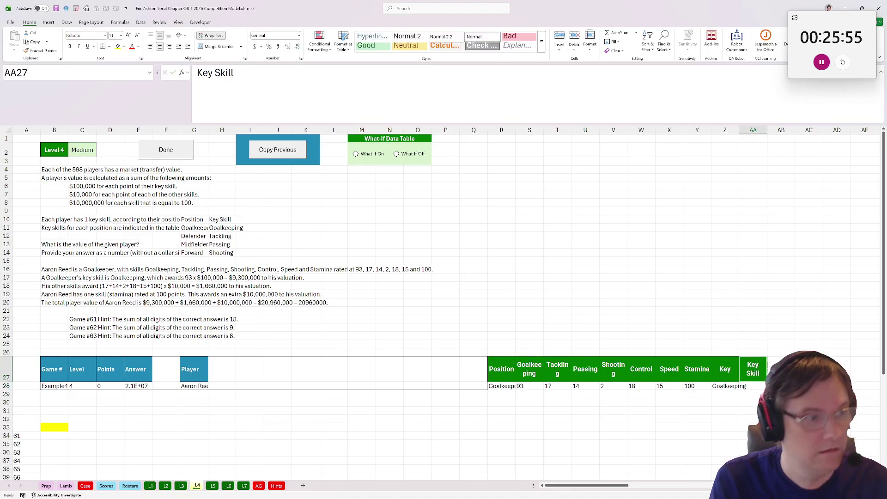
text(Key Skill $)
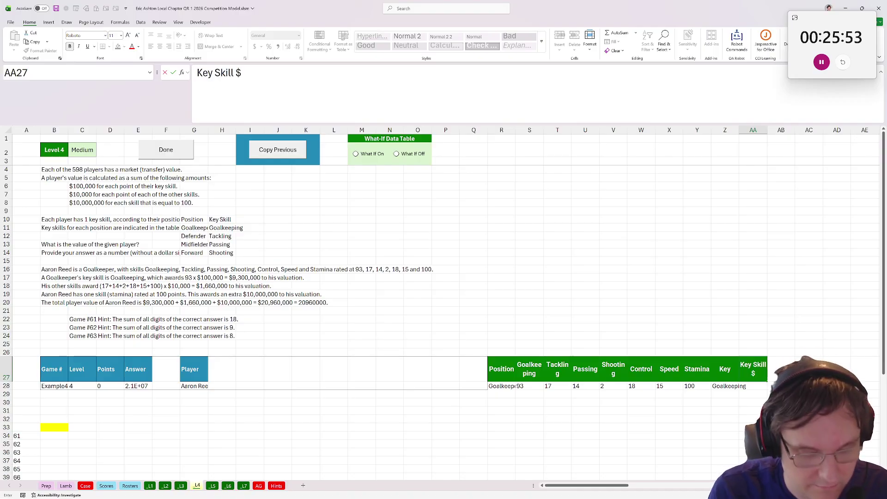
key(Return)
Step: In AA28, look up the key skill's rating with =XLOOKUP(Z28,T27:Y27,T28:Y28)
text(=xlookuP()
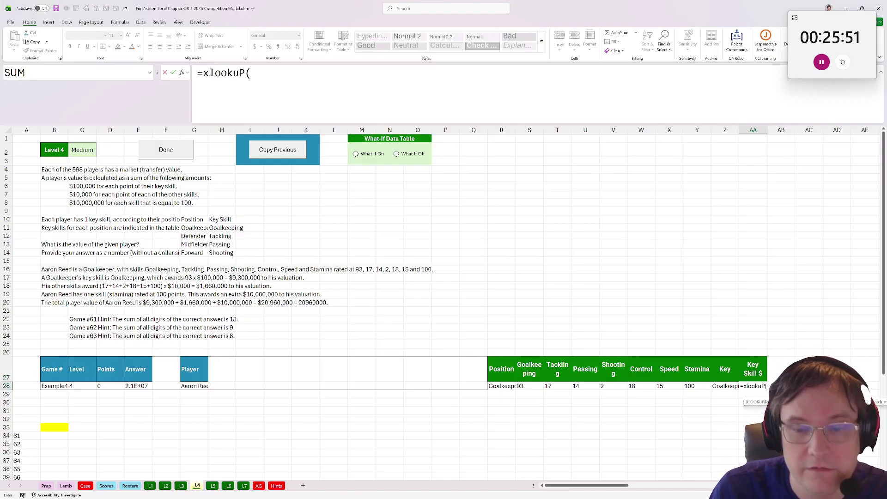
click(724, 386)
text(,)
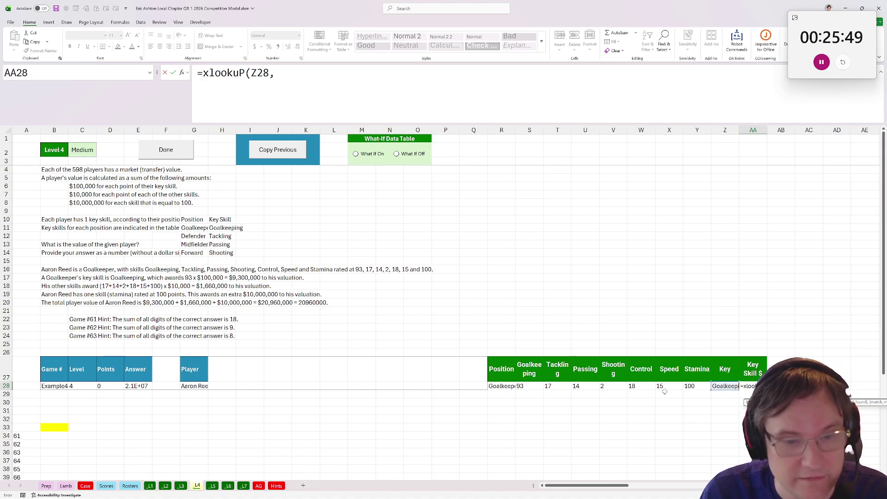
drag(559, 369, 548, 386)
text(,)
key(ctrl+Return)
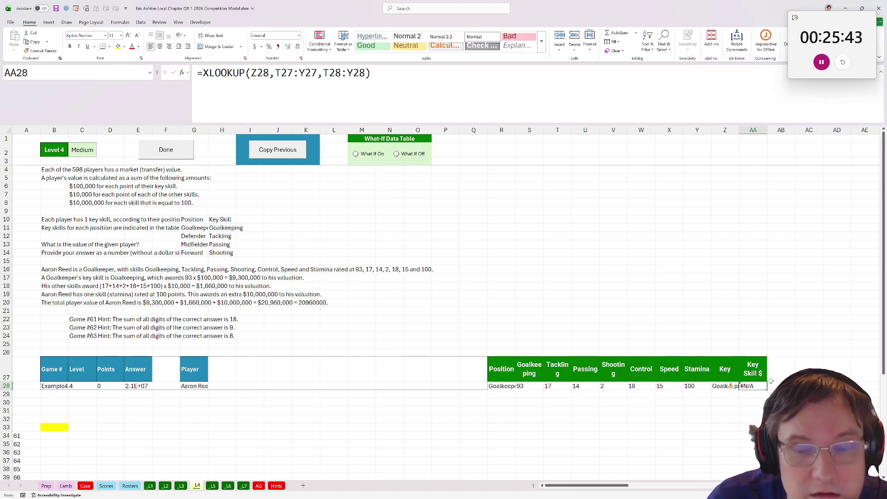
Step: Check the key formula in Z28, then extend both AA28 lookup ranges to include Goalkeeping: =XLOOKUP(Z28,S27:Y27,S28:Y28)
key(Up)
key(Left)
key(Down)
key(F2)
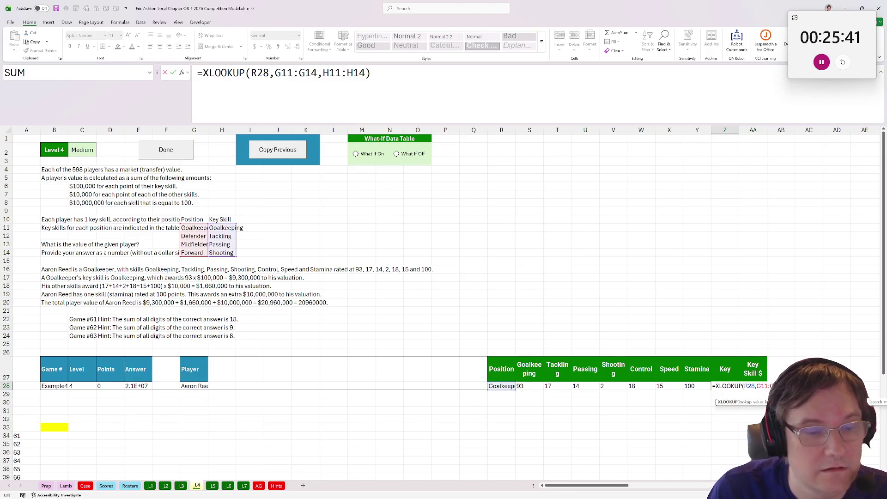
click(722, 386)
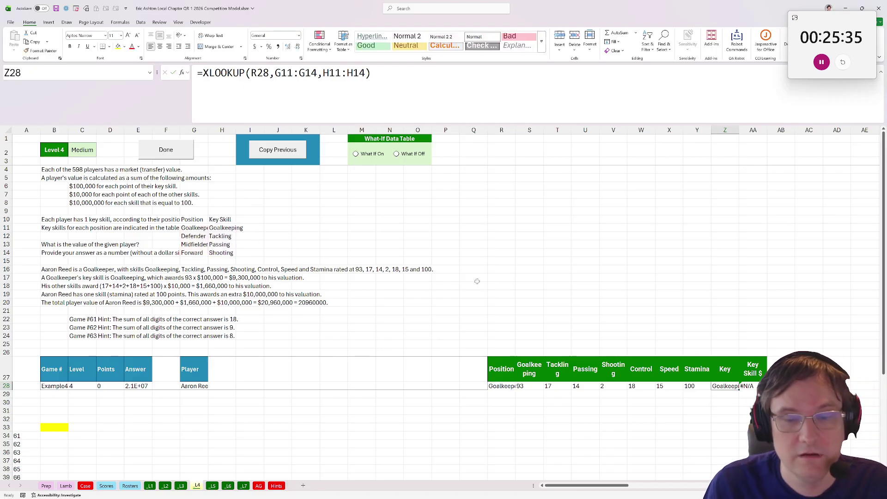
key(Tab)
text(=XLOOKUP(Z28,T27:Y27,T28:Y28))
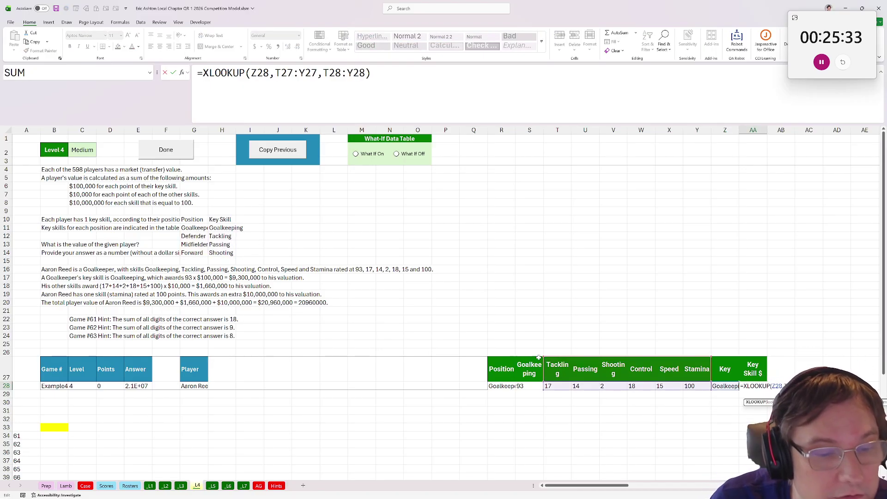
drag(543, 357, 517, 356)
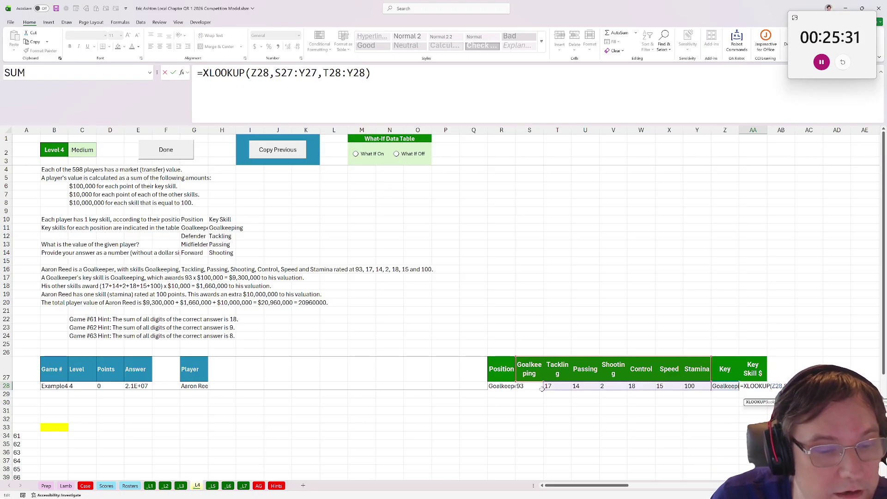
drag(543, 391, 518, 391)
key(Return)
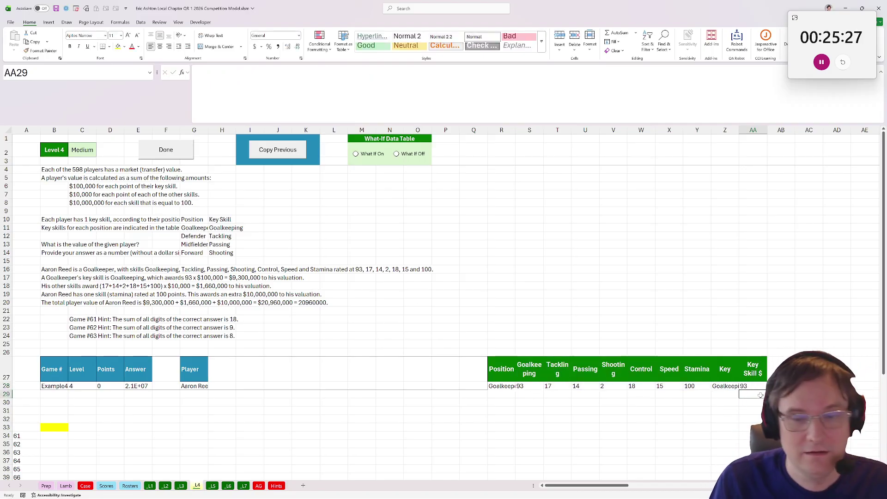
Step: Multiply the key skill lookup in AA28 by 10^5 to turn the rating into a dollar amount
click(748, 387)
key(F2)
text(*10^5)
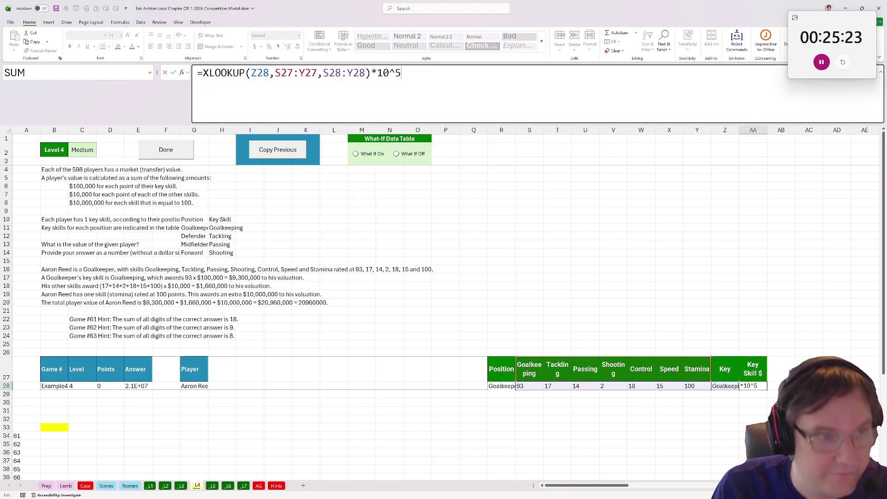
key(ctrl+Return)
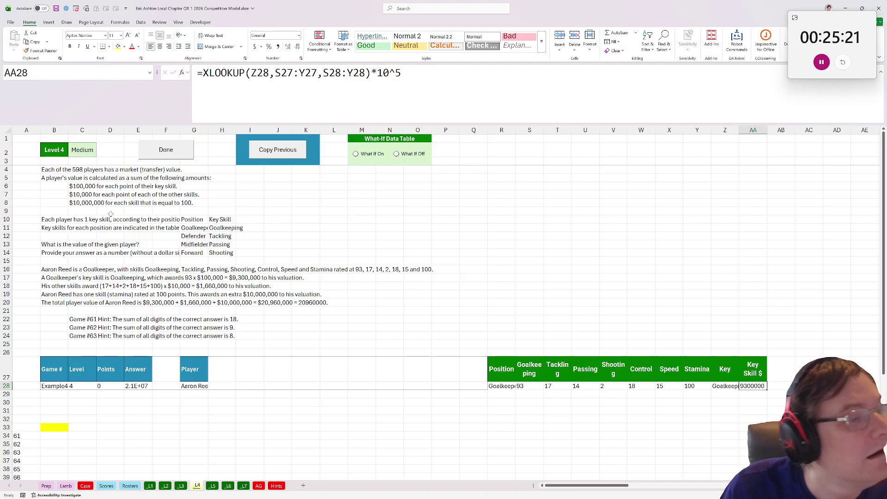
Step: Add the header Other Skills in AB27, beside the Key Skill $ header
click(67, 187)
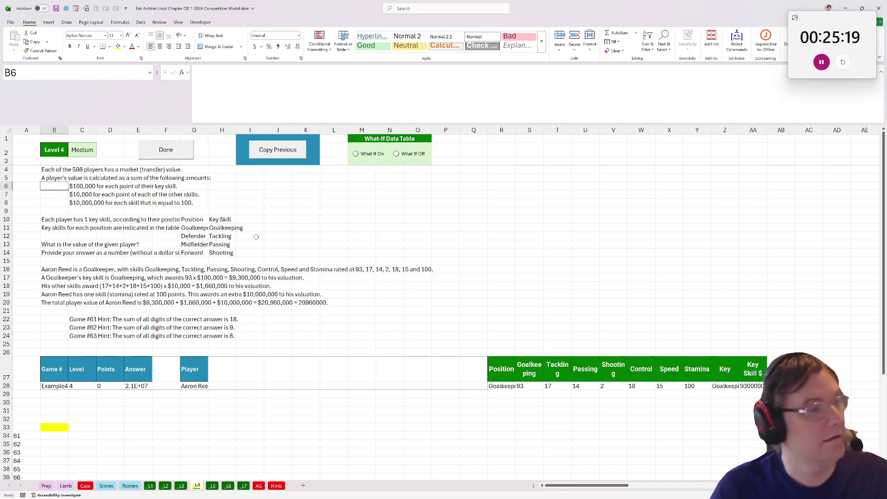
click(783, 366)
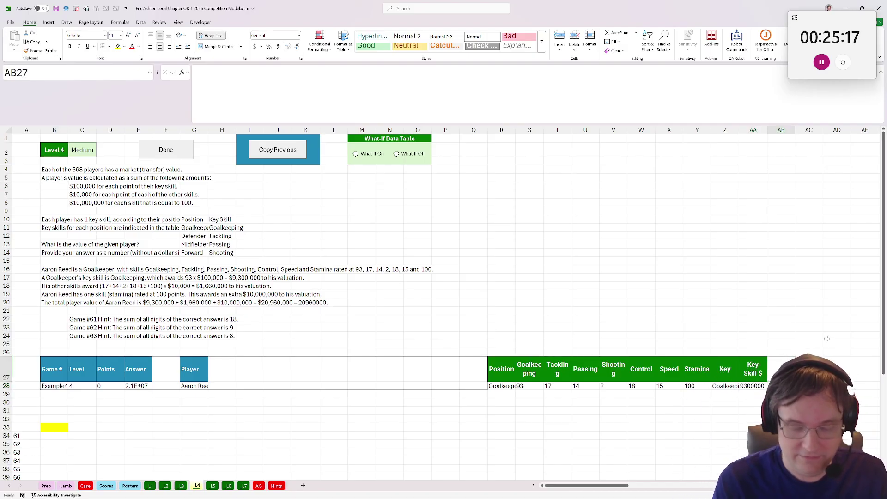
text(Other Skip)
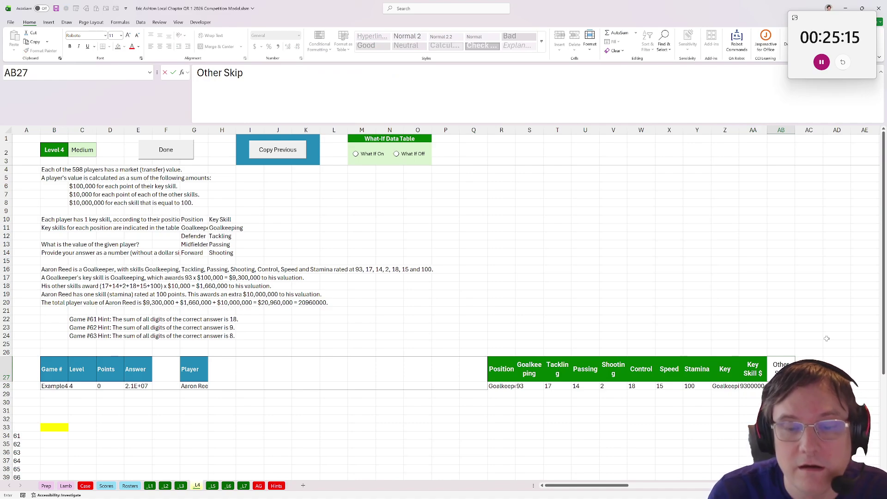
key(BackSpace)
text(lls)
key(Return)
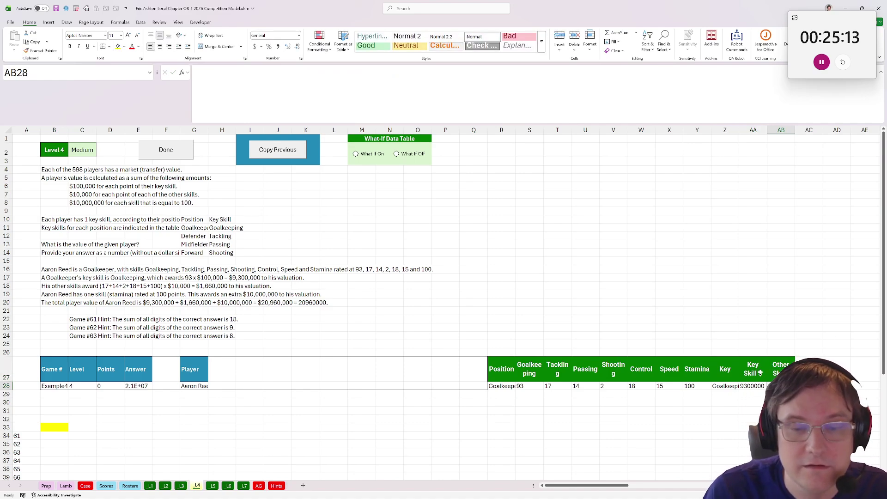
Step: In AB28, total the non-key skills with =SUM(S28:Y28)-XLOOKUP(Z28,S27:Y27,S28:Y28), reusing the lookup from AA28
click(749, 389)
click(371, 72)
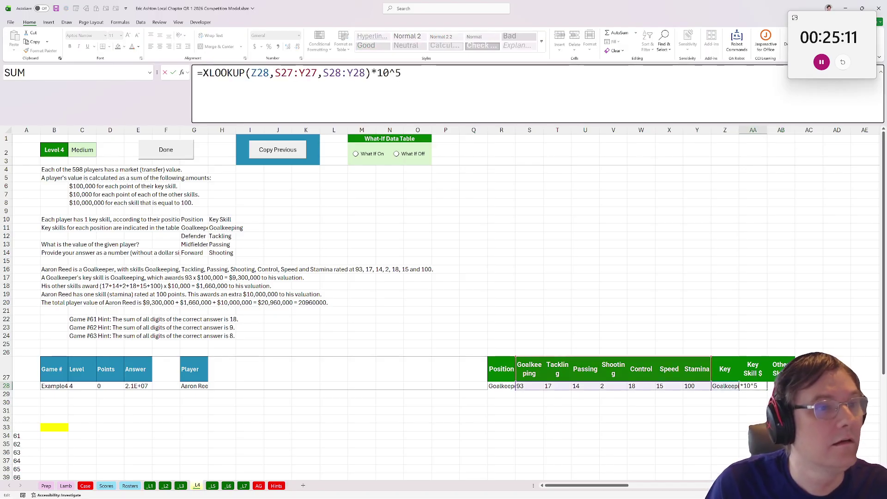
drag(371, 73, 203, 72)
key(ctrl+c)
key(Escape)
click(778, 386)
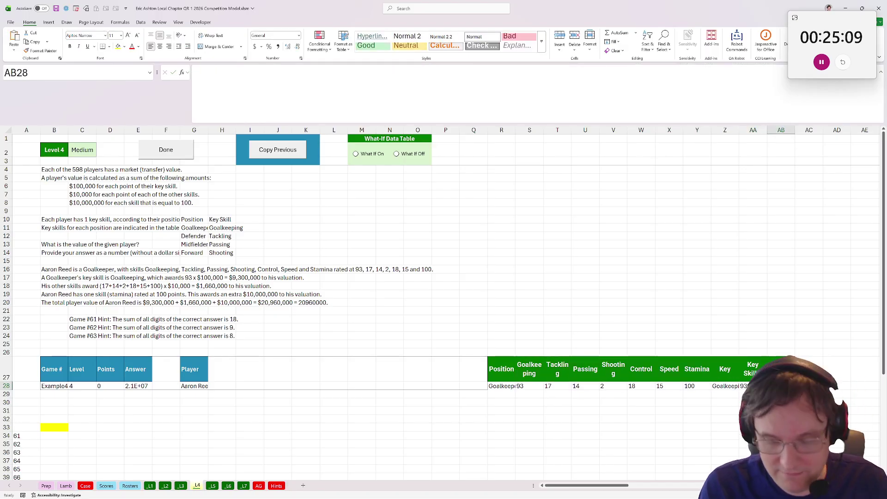
text(=sum()
drag(697, 387, 535, 386)
text()-)
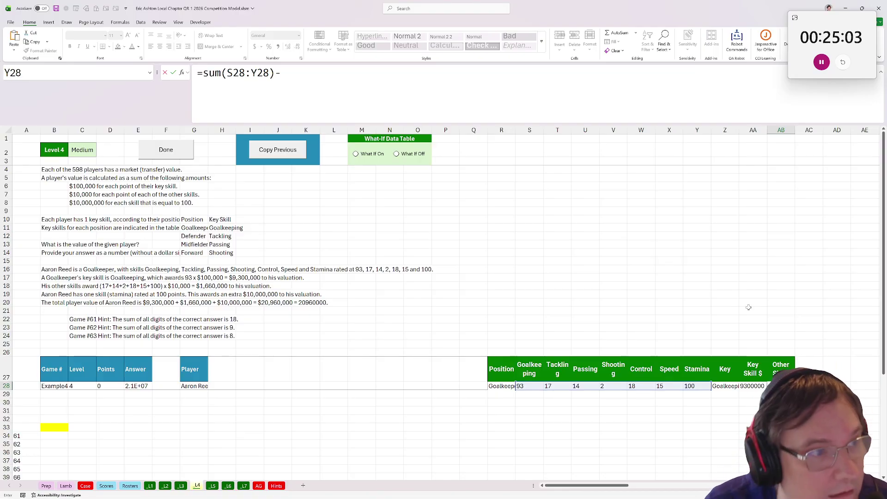
key(ctrl+v)
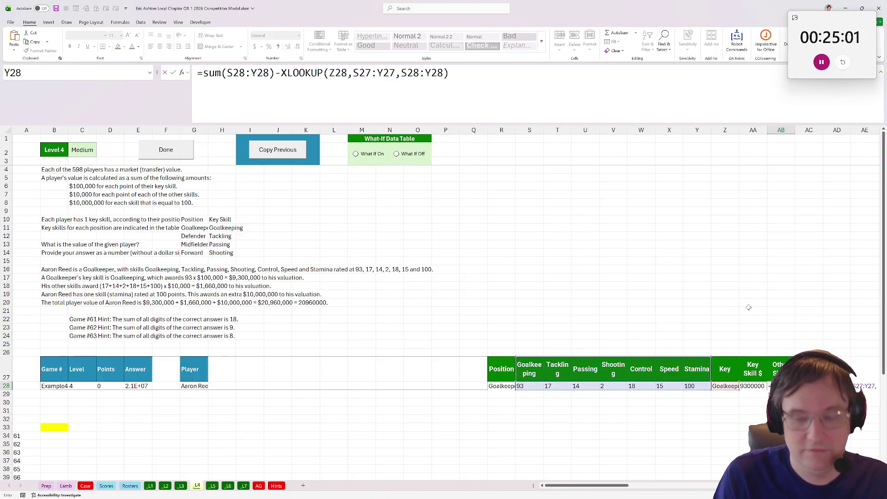
key(Return)
key(Up)
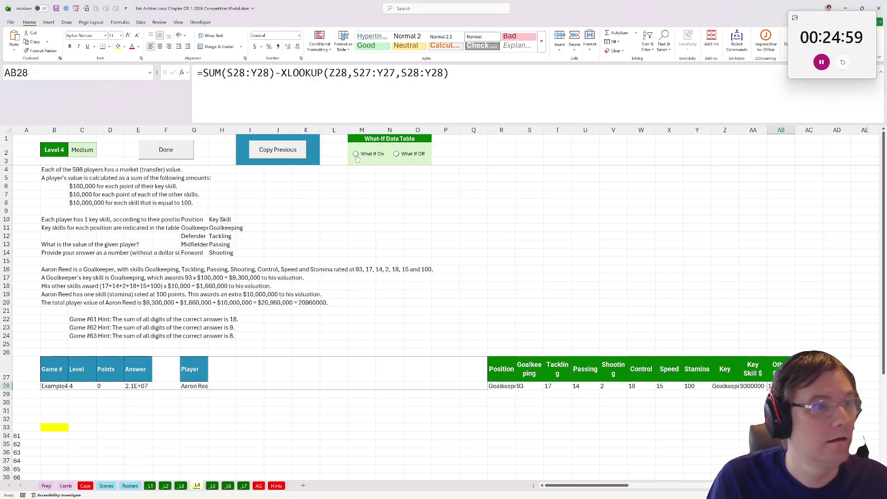
Step: Wrap the AB28 formula in parentheses and multiply it by 10^4
click(203, 73)
text(()
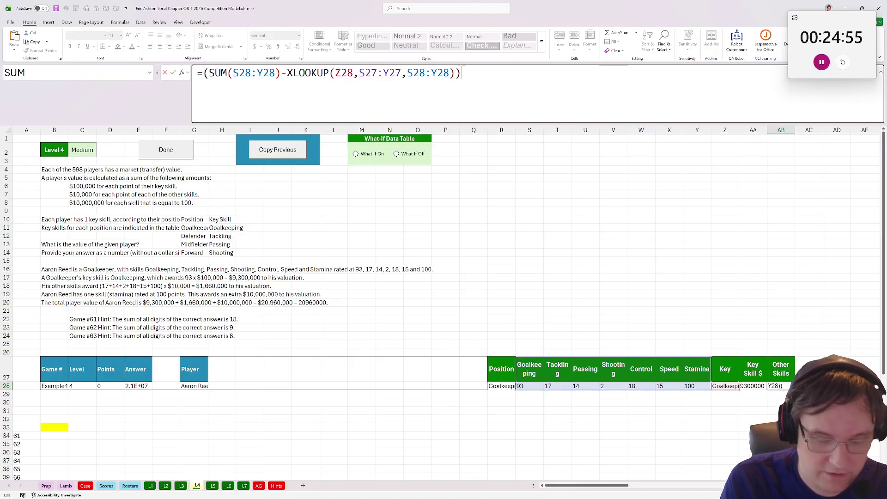
key(BackSpace)
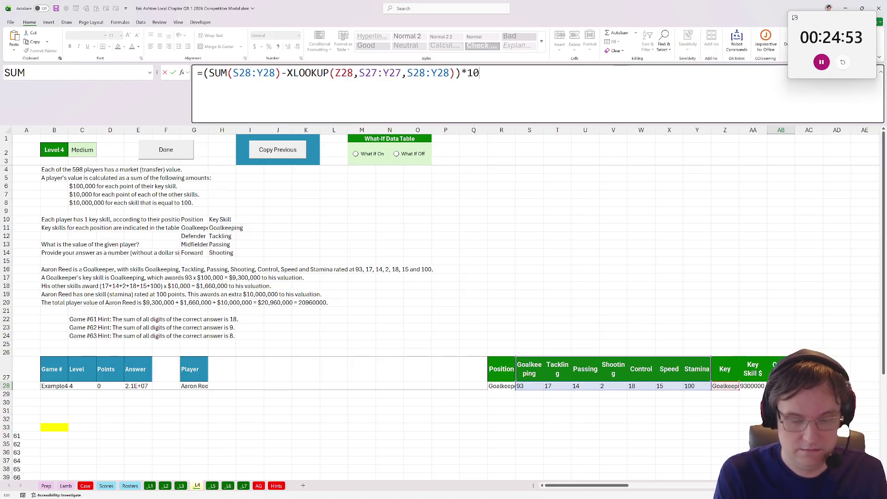
text(*10^4)
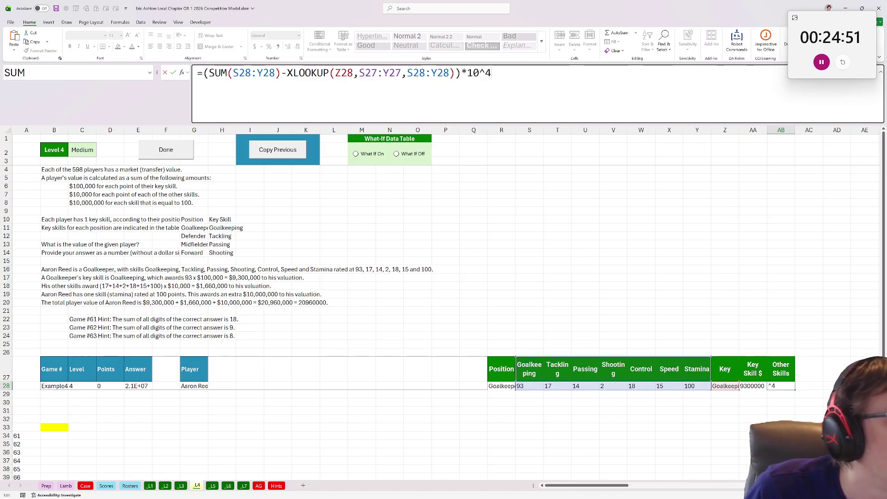
key(Return)
Step: Add the header Bonus in AC27, beside the Other Skills header
key(Up)
key(Right)
key(Up)
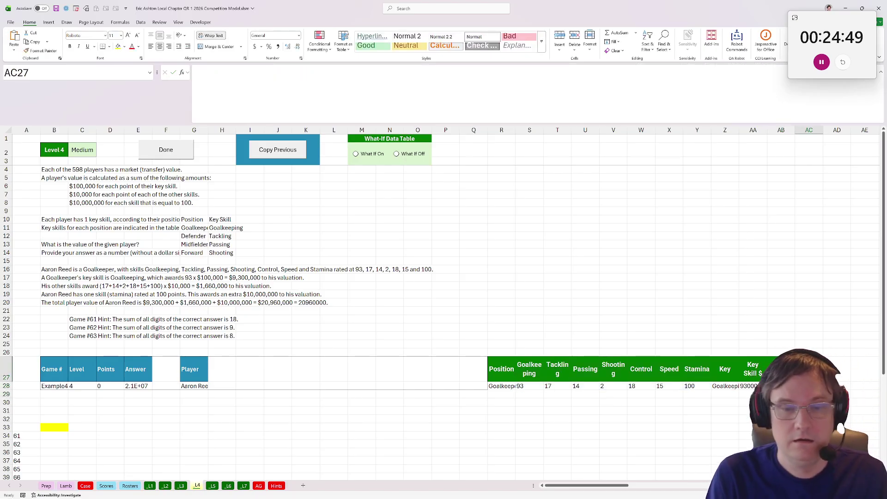
text(Bonuy)
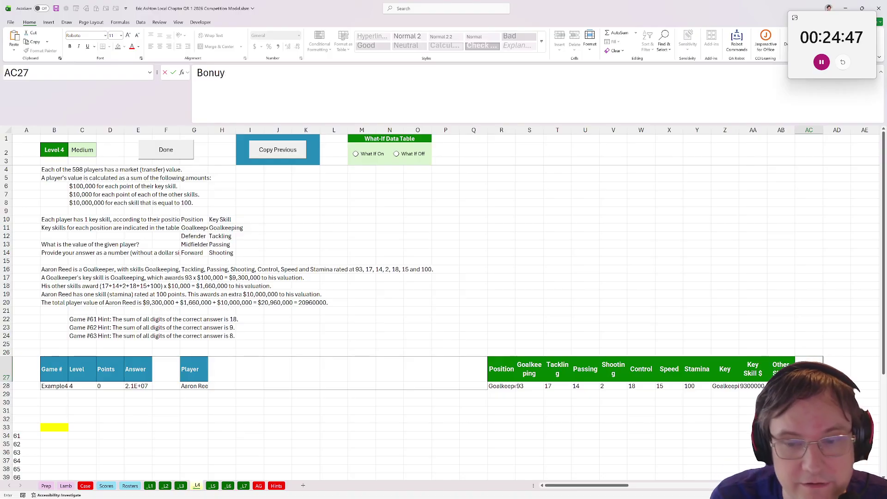
key(BackSpace)
text(s)
key(Return)
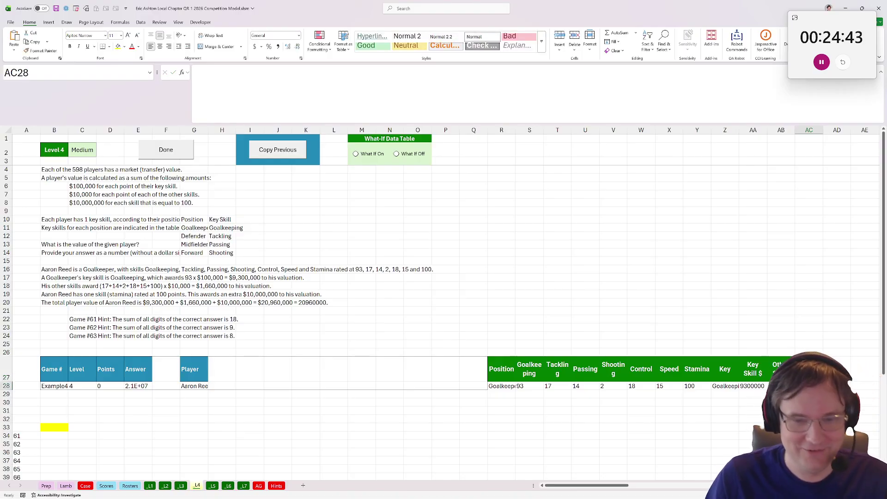
Step: In AC28, calculate the bonus for skills rated 100 with =COUNTIF(S28:Y28,100)*10^7
text(=countif()
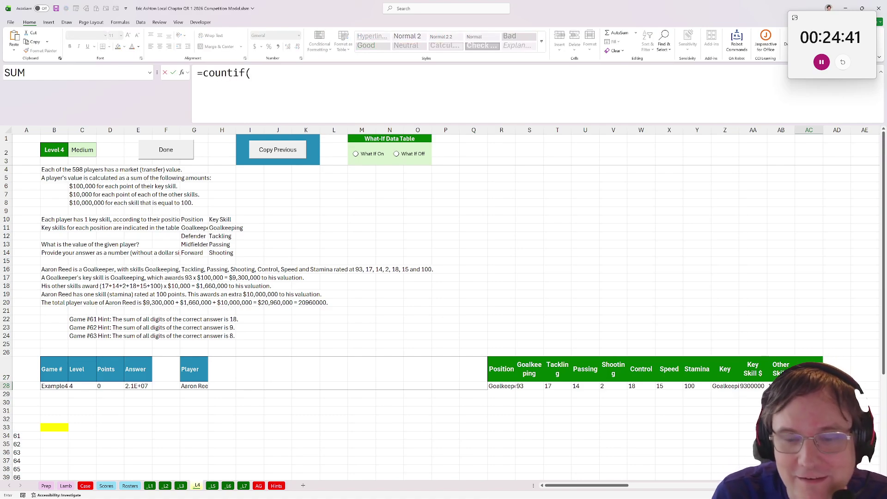
drag(520, 386, 700, 387)
text(,100)
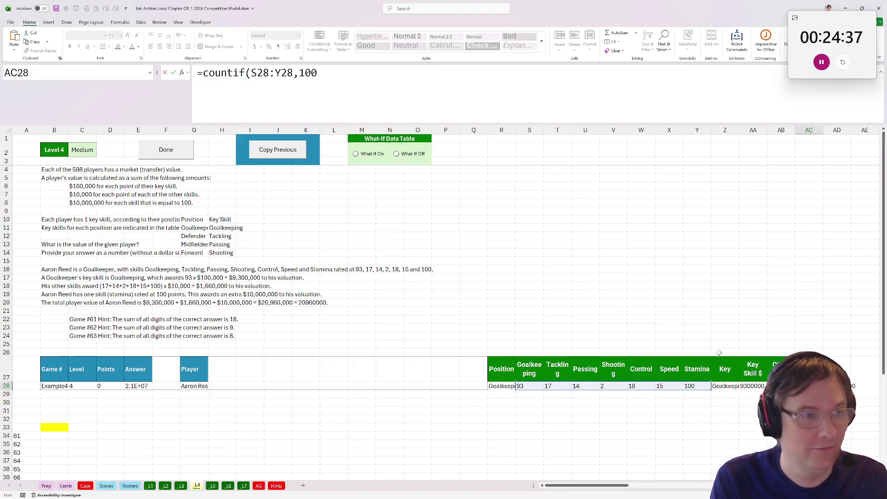
text())
key(ctrl+Return)
key(F2)
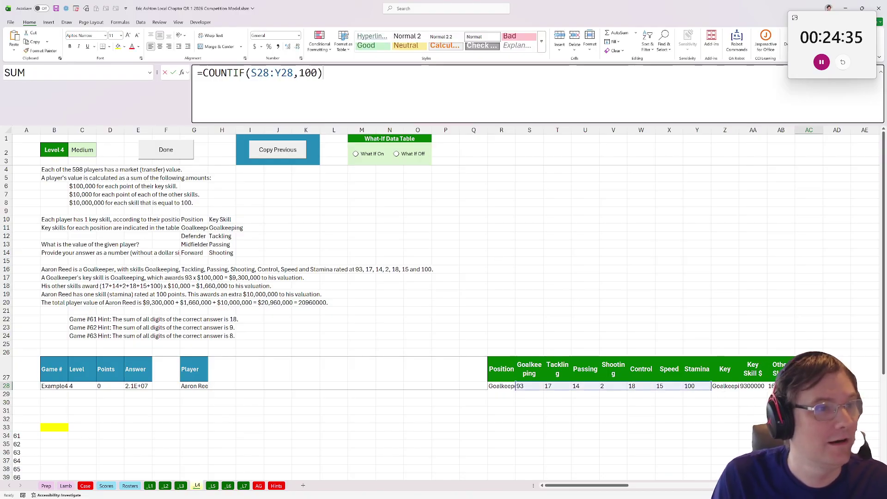
text(*10)
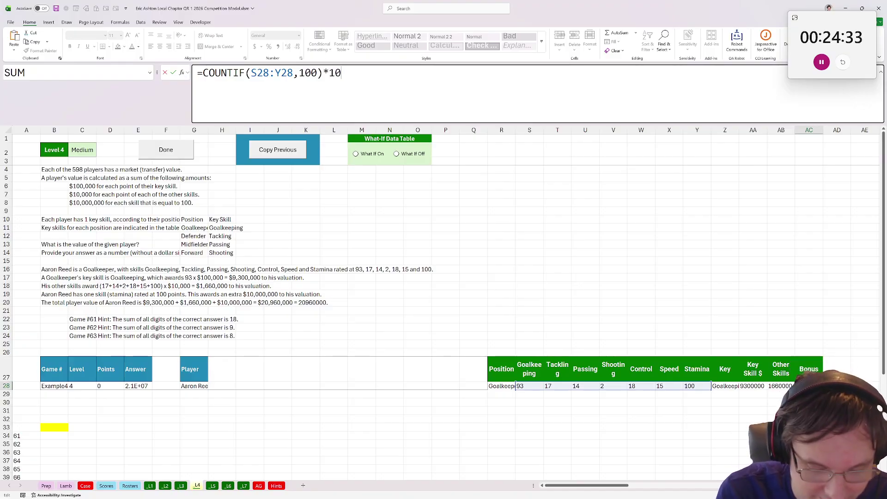
text(&)
text(7)
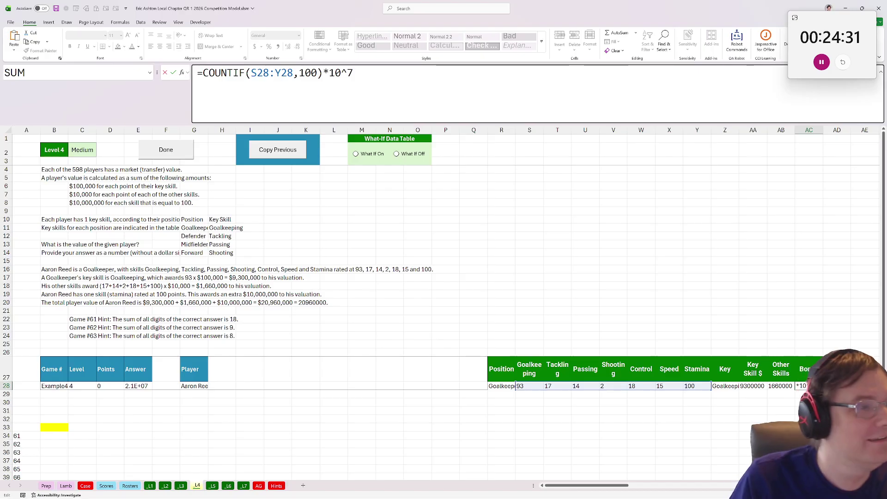
key(Return)
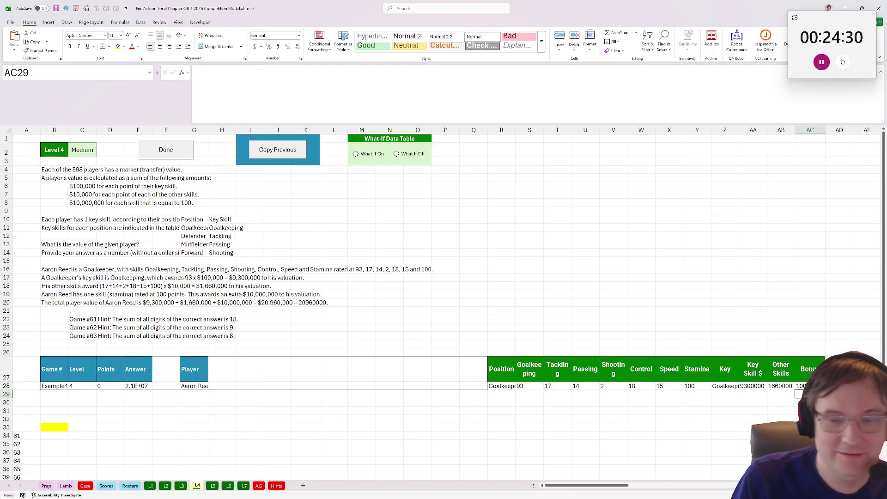
Step: In the yellow answer cell B33, total the player's value with =SUM(AA28:AC28)
click(88, 417)
click(61, 419)
click(58, 427)
text(=)
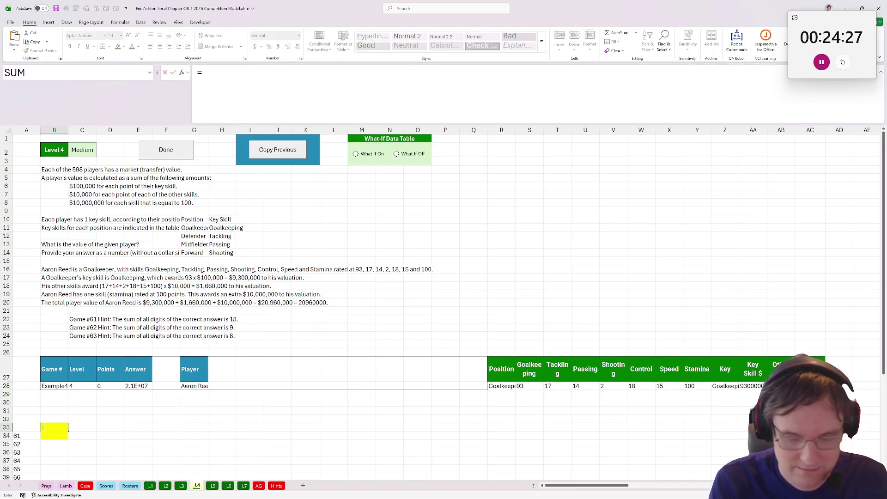
text(sum()
click(753, 386)
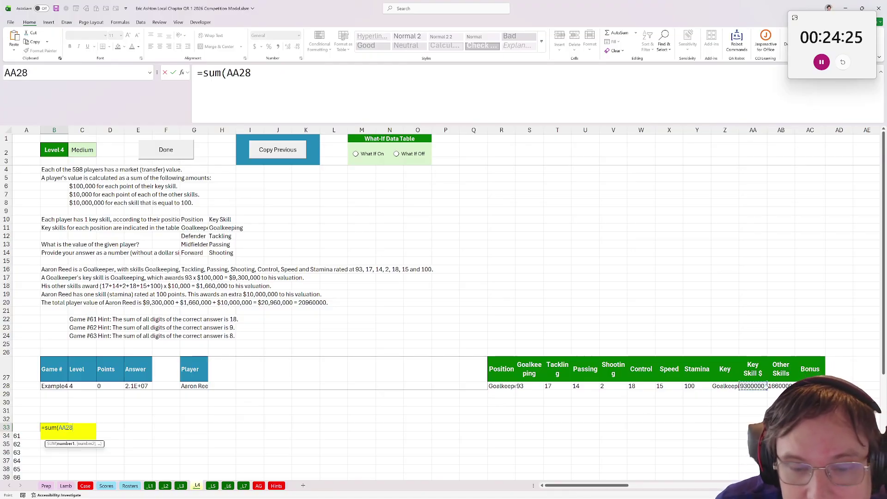
key(shift+Right)
key(shift+Right)
text())
key(ctrl+Return)
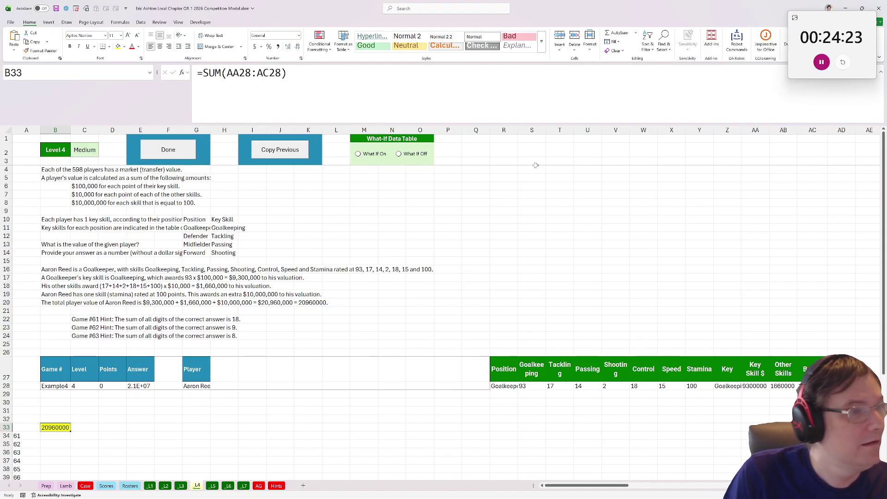
Step: Mark Level 4 as done, paste its answers for games 61 to 80 into the browser contest page's Level 4 grid, and return to Excel
click(177, 152)
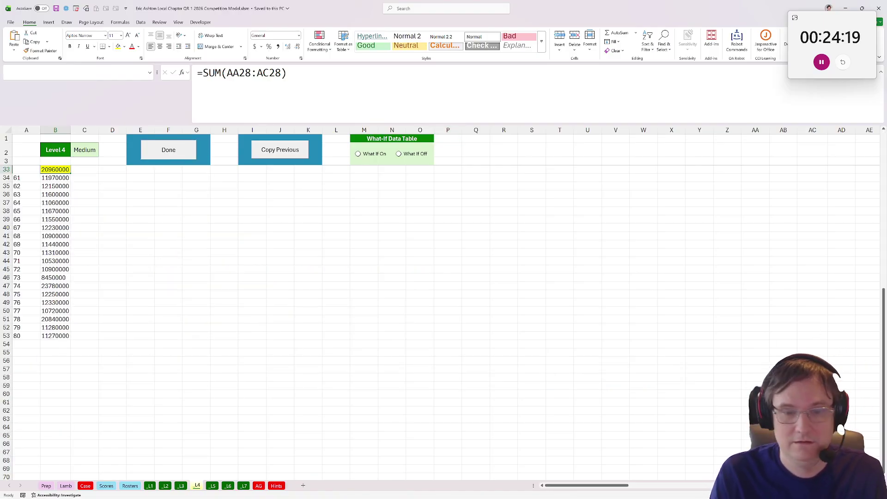
click(482, 490)
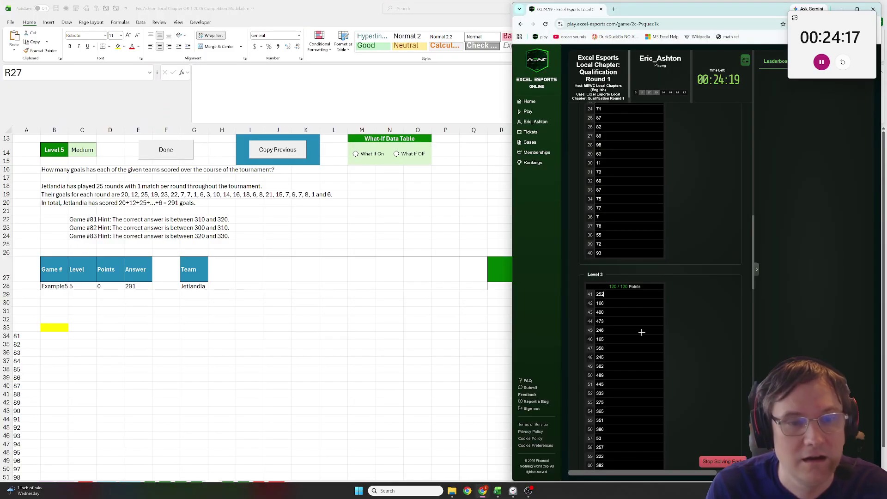
scroll(633, 335, down, 4)
click(619, 335)
key(ctrl+v)
scroll(620, 314, down, 2)
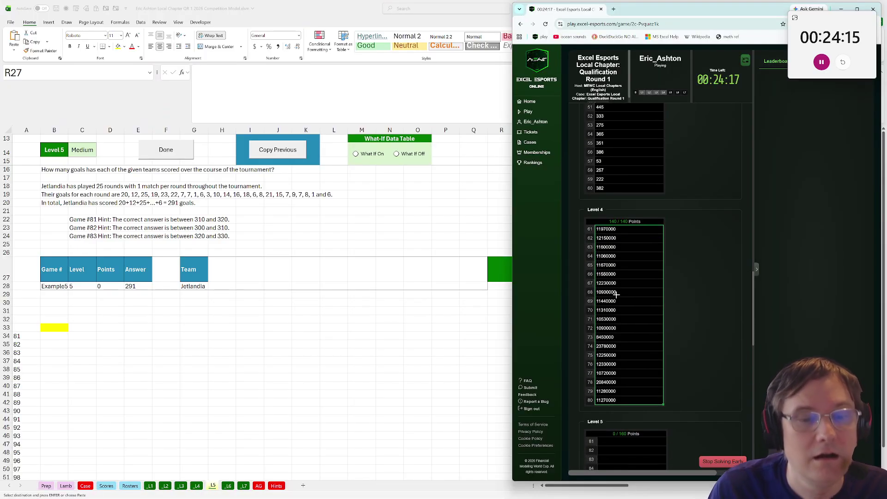
scroll(617, 293, down, 3)
key(alt+Tab)
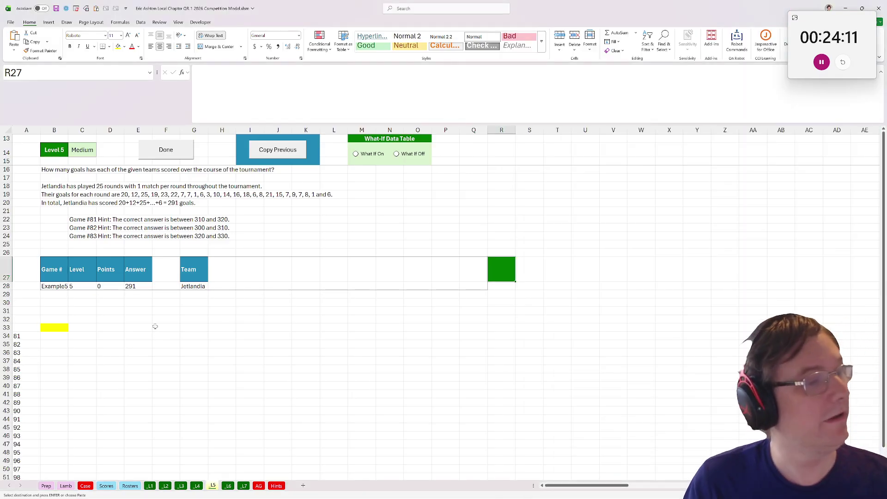
Step: Open the Scores sheet and examine how the game results table lays out teams and scores
click(106, 485)
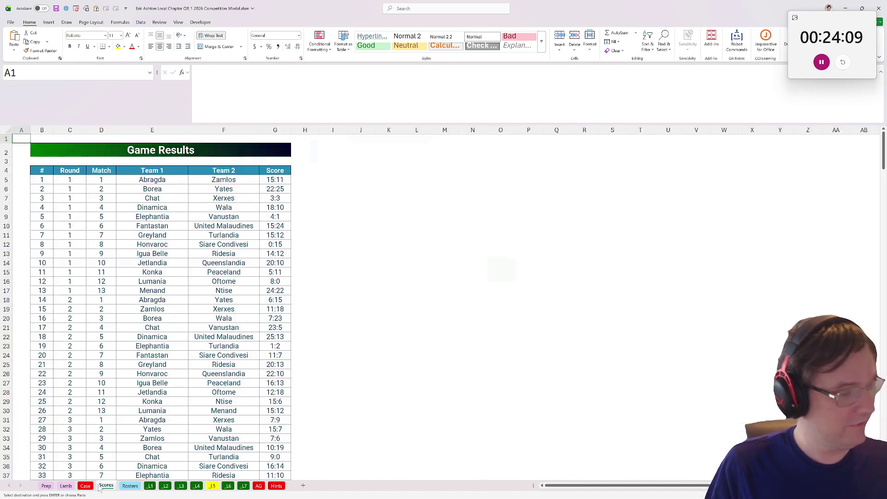
click(416, 180)
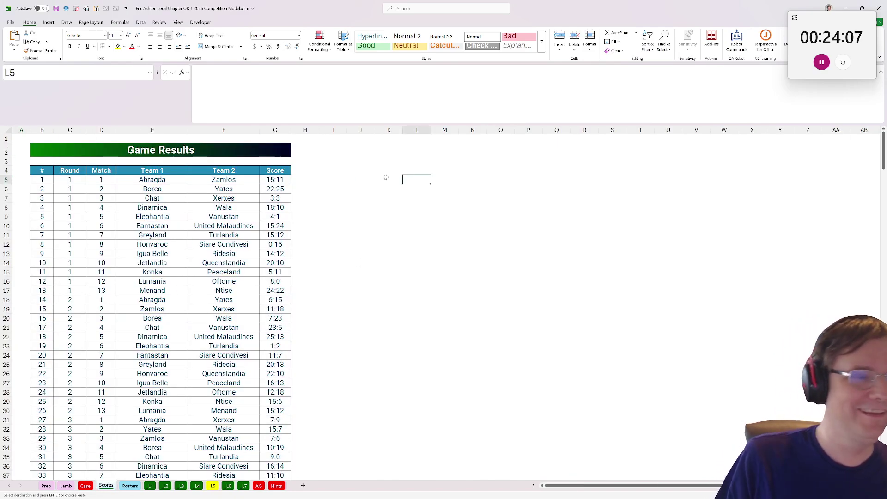
click(159, 185)
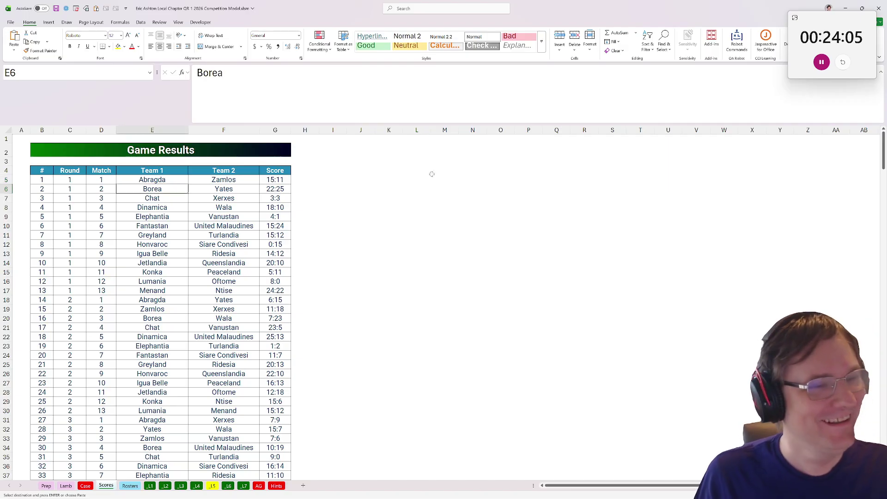
click(399, 181)
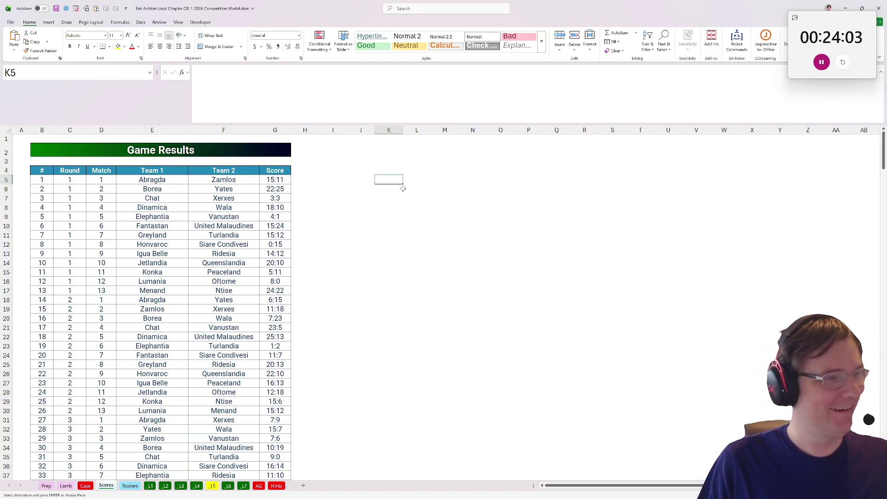
scroll(301, 226, down, 1)
scroll(300, 226, up, 1)
click(164, 170)
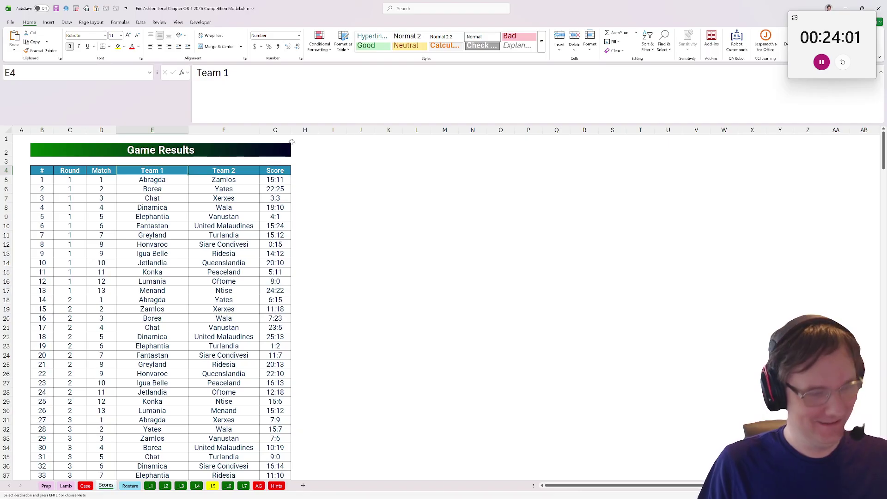
text(My)
key(Escape)
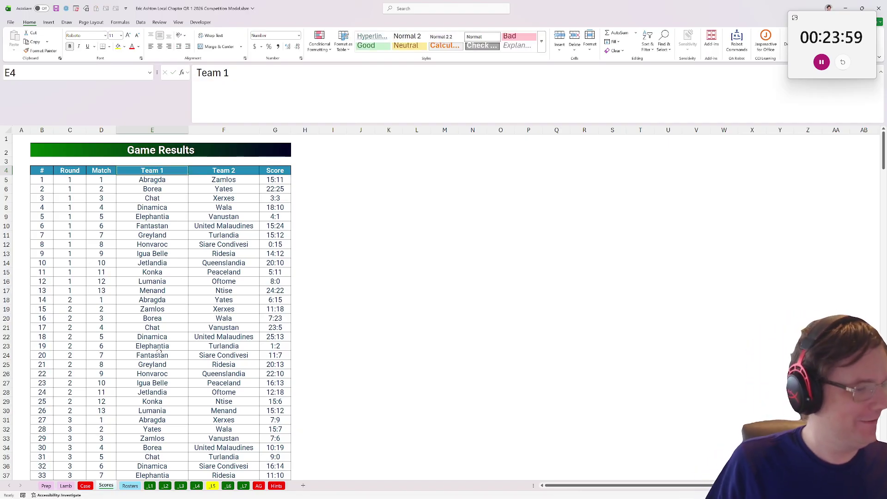
Step: Duplicate the Scores sheet within the workbook, placing the copy before the Prep sheet
right_click(110, 485)
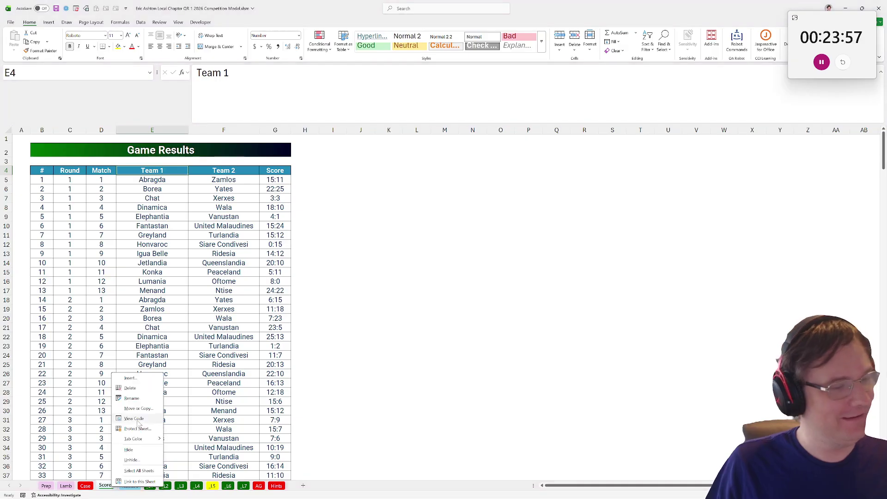
click(138, 408)
click(83, 468)
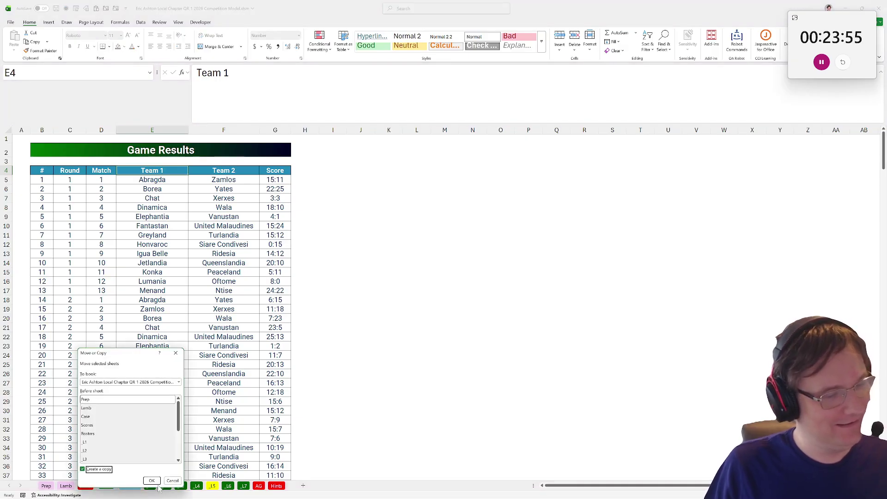
click(151, 479)
click(309, 171)
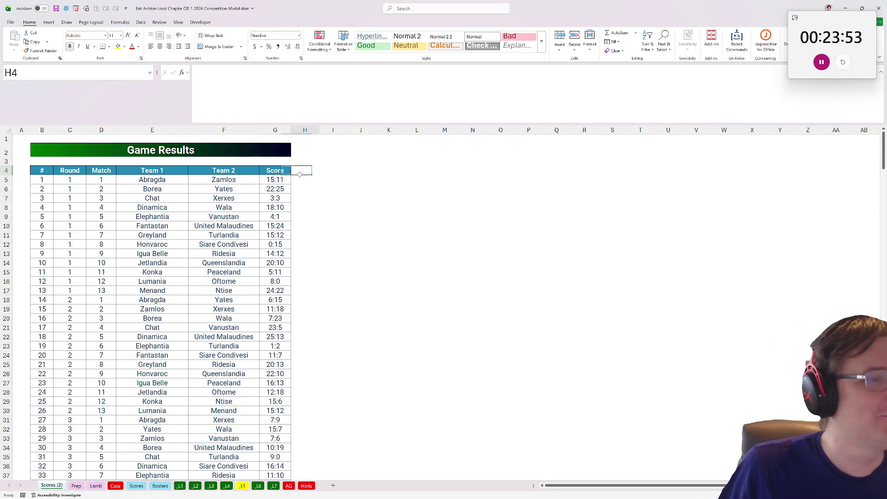
Step: On the Scores copy, delete title rows 1 to 3 and the empty column A so the table starts in A1
drag(6, 139, 6, 161)
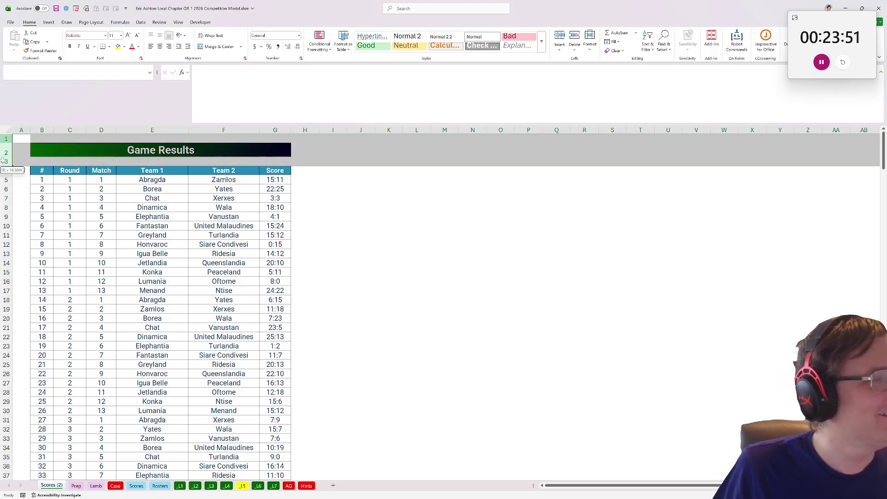
right_click(37, 156)
click(55, 233)
click(21, 130)
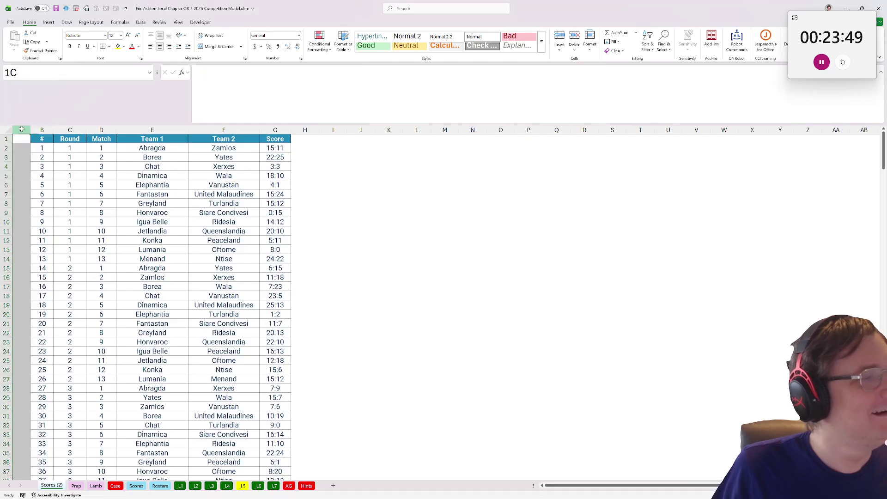
right_click(21, 130)
click(53, 217)
Step: Rename the Team 1 header in D1 to My Team and the Team 2 header in E1 to Opp
click(137, 142)
text(My Team)
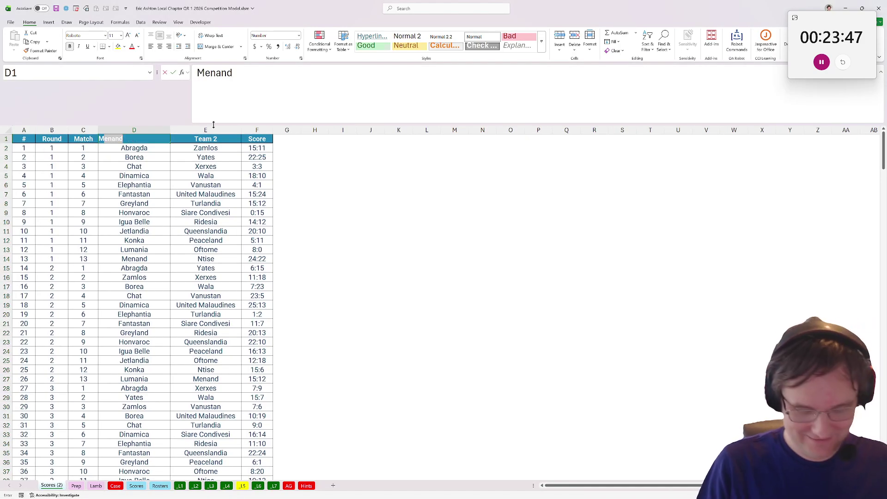
key(Tab)
key(Tab)
key(shift+Tab)
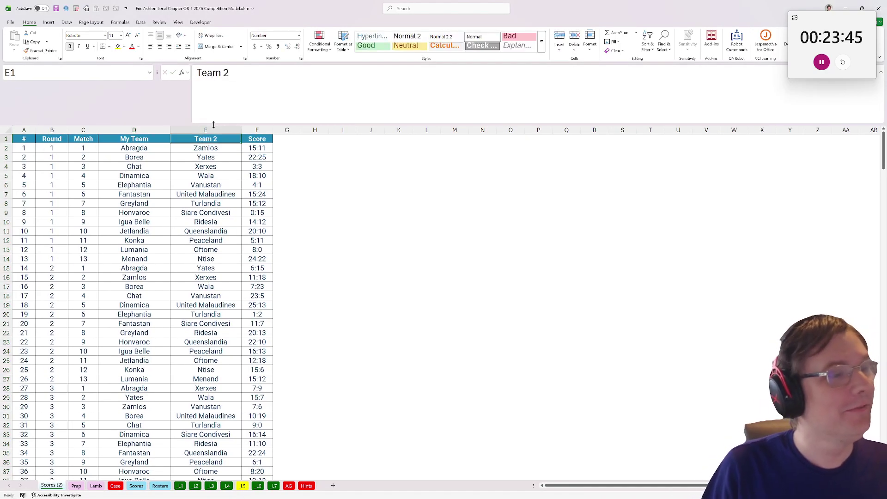
text(Opp)
key(Tab)
key(Tab)
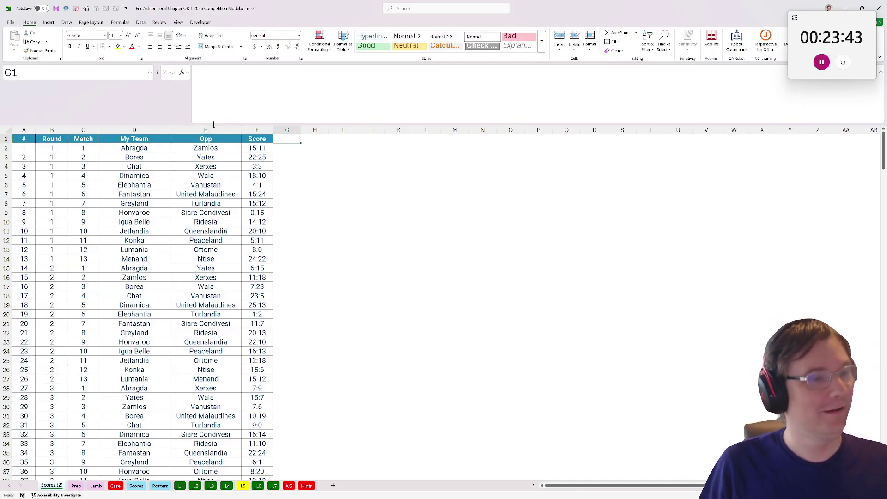
Step: Add the headers My Goals in G1 and Opp Goals in H1, and widen column G to fit its header
text(My Goals)
key(Tab)
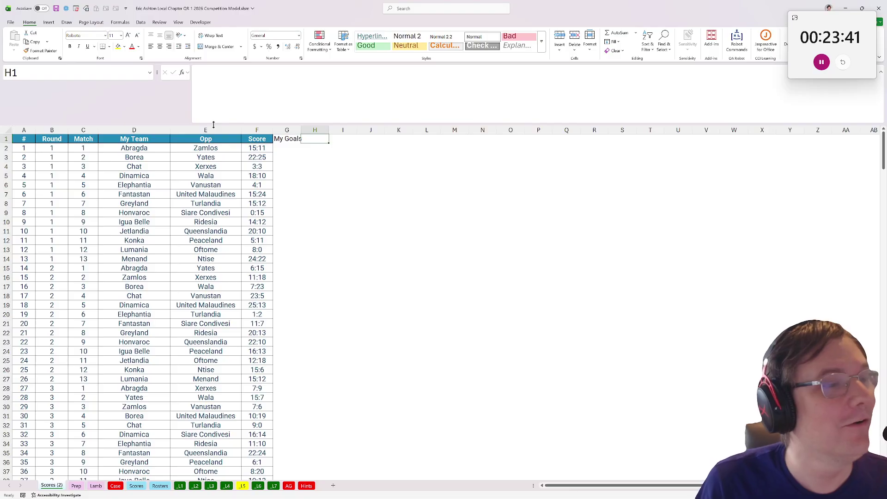
text(Opp Goals)
click(352, 147)
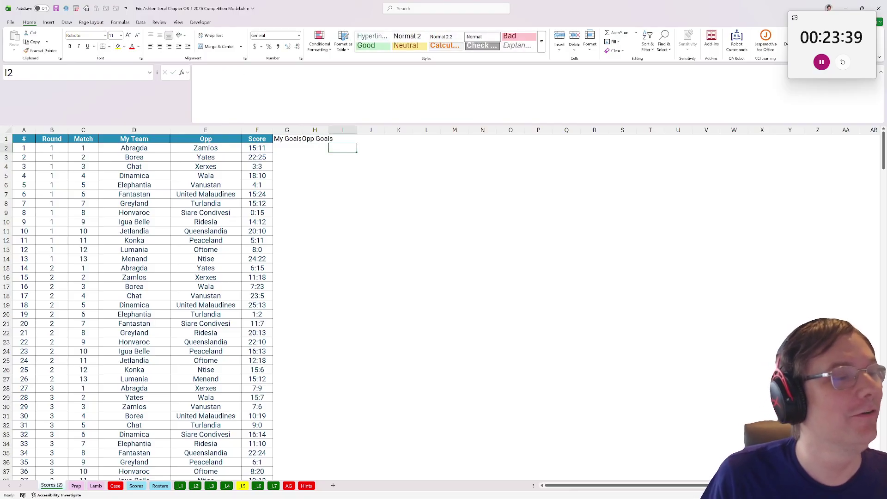
drag(302, 130, 312, 130)
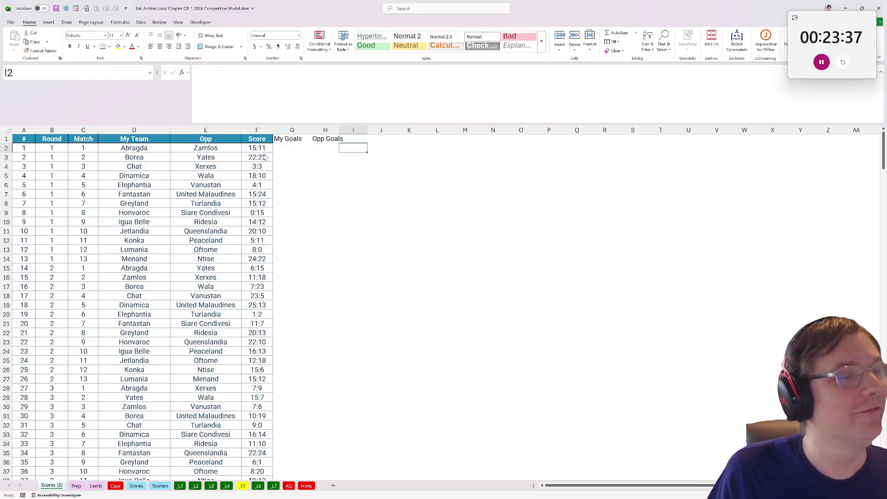
Step: In G2, split the score into numeric goals for both teams with =TEXTSPLIT(F2,":")*1
click(287, 148)
text(=textsplit()
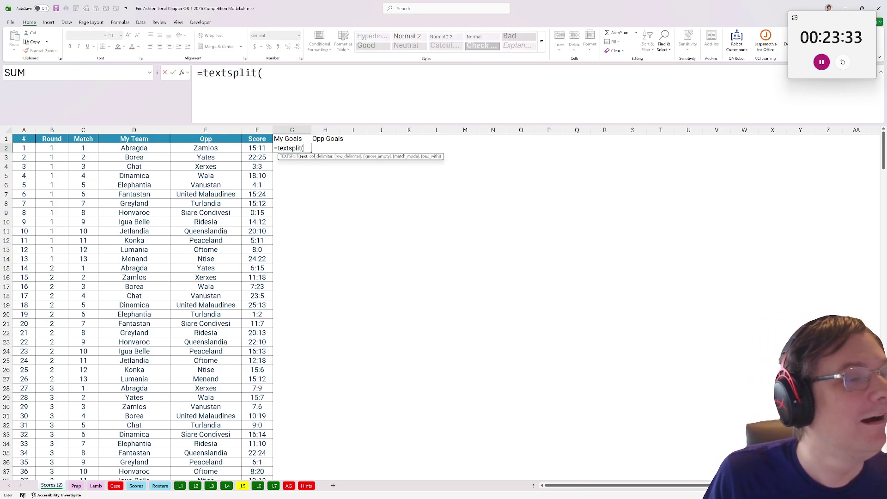
click(262, 148)
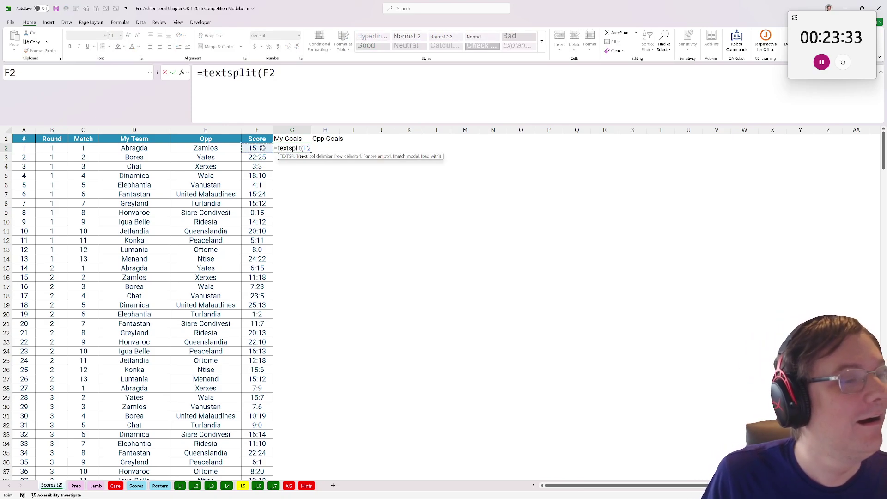
text(,,")
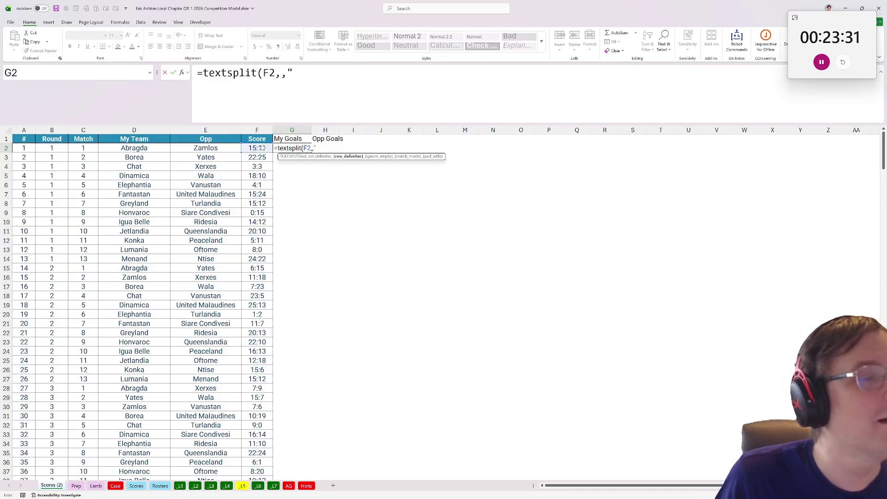
key(BackSpace)
key(BackSpace)
text(<')
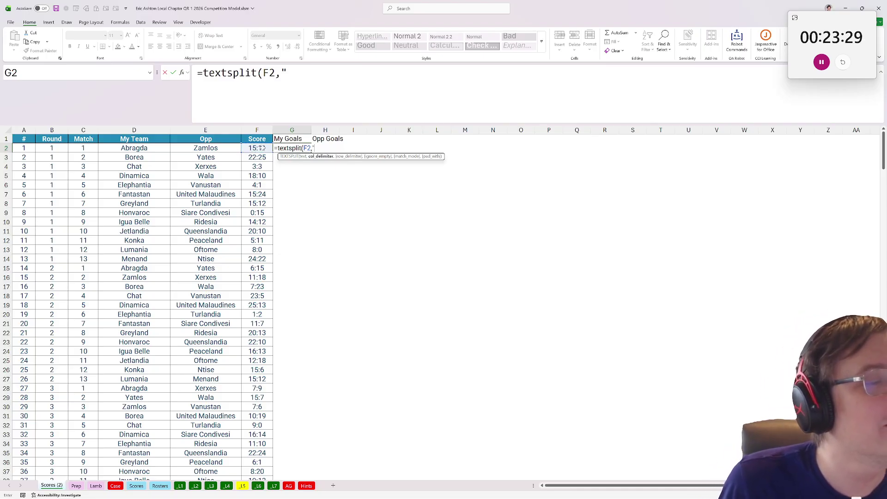
text())
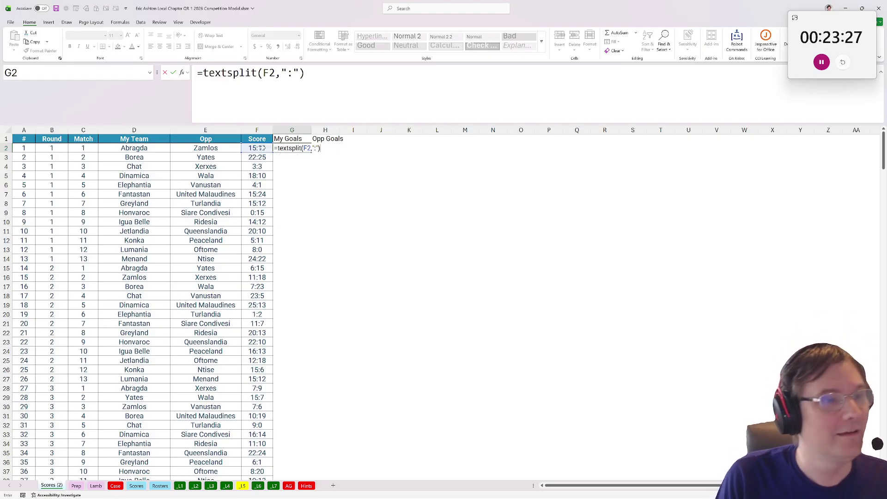
text(*1)
key(Return)
Step: Copy the score-splitting formula from G2 down column G to the last match in row 326
key(Up)
key(ctrl+c)
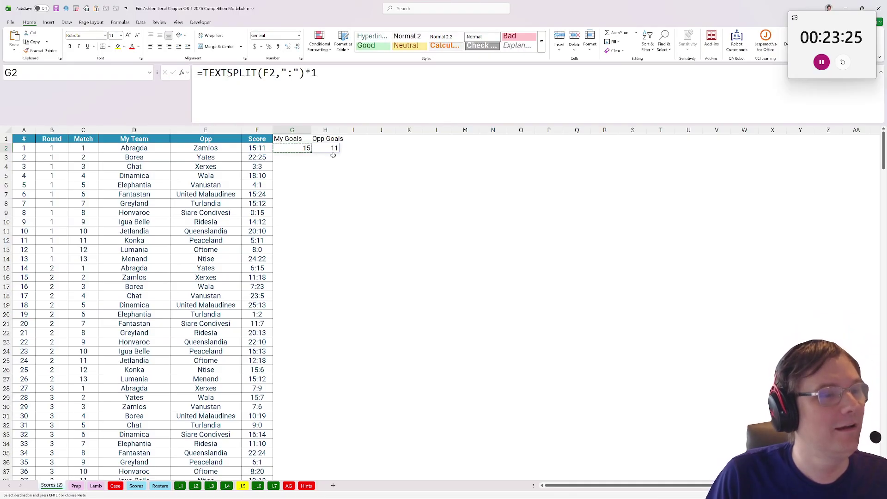
drag(882, 150, 883, 447)
click(291, 441)
key(ctrl+shift+Up)
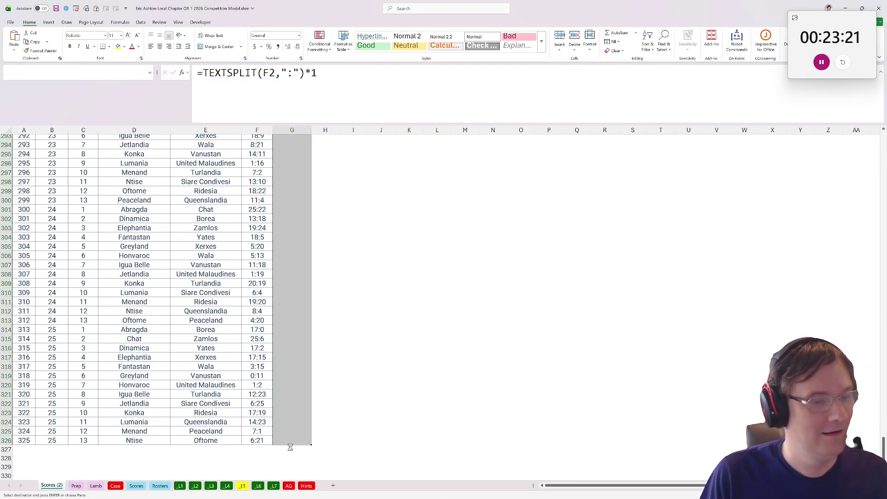
key(ctrl+v)
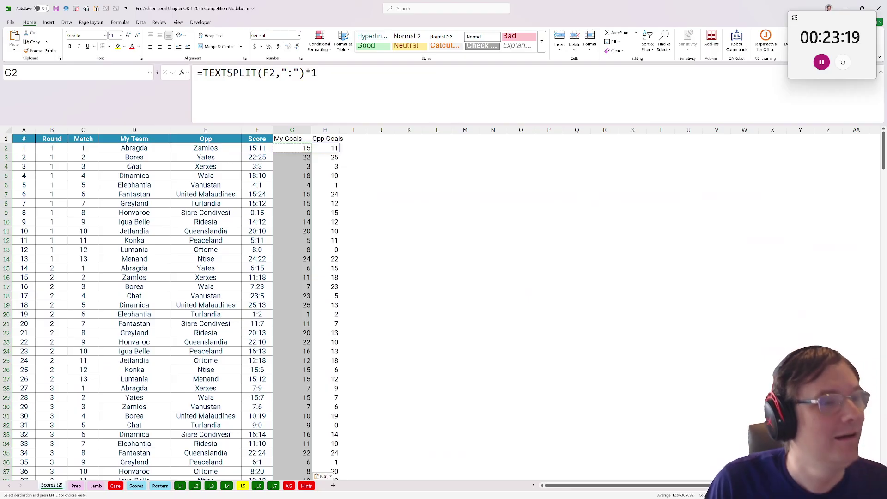
Step: Try to append a pasted copy of the match data A2:H326 directly below the table, starting in A327
drag(27, 149, 333, 211)
key(ctrl+shift+Down)
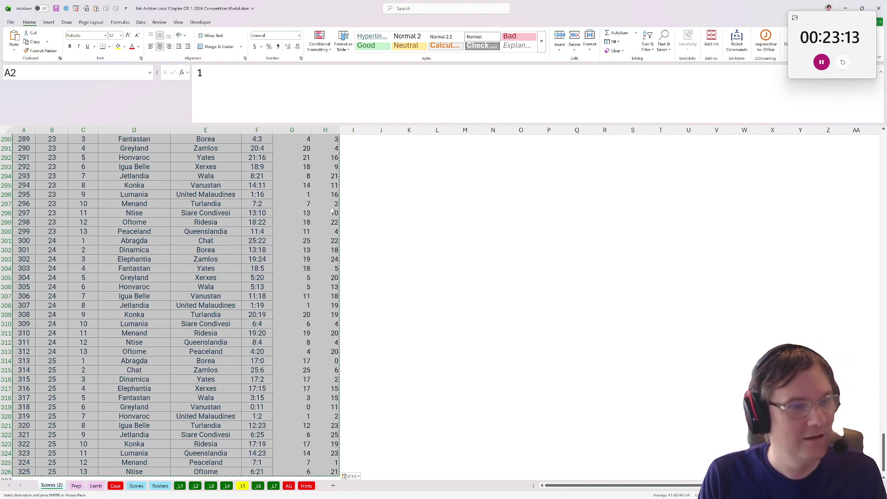
key(ctrl+BackSpace)
scroll(98, 319, down, 20)
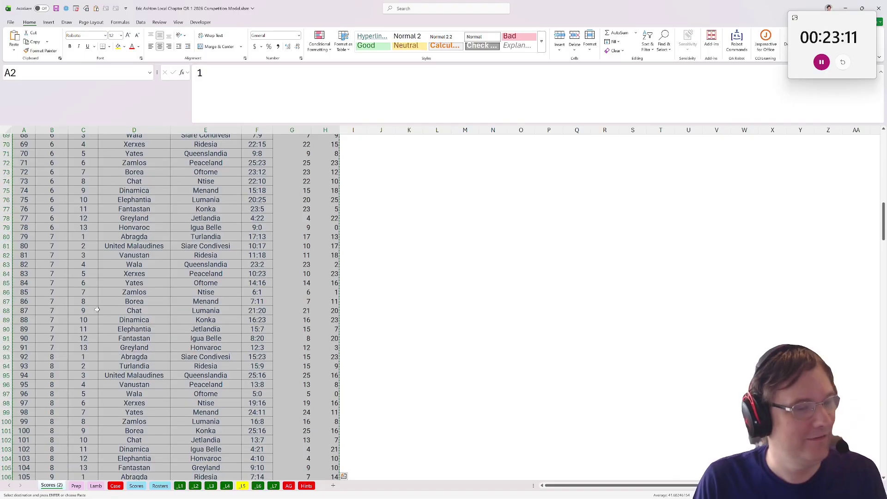
scroll(98, 320, down, 20)
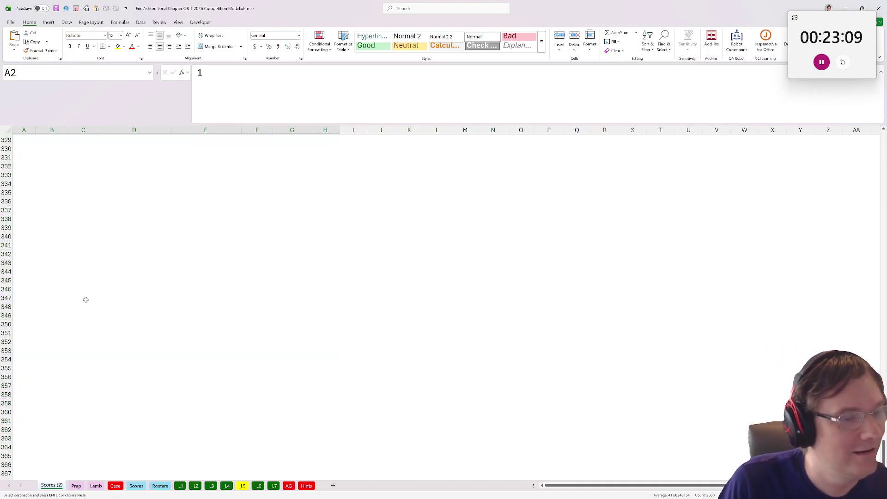
key(ctrl+Down)
key(Down)
key(ctrl+v)
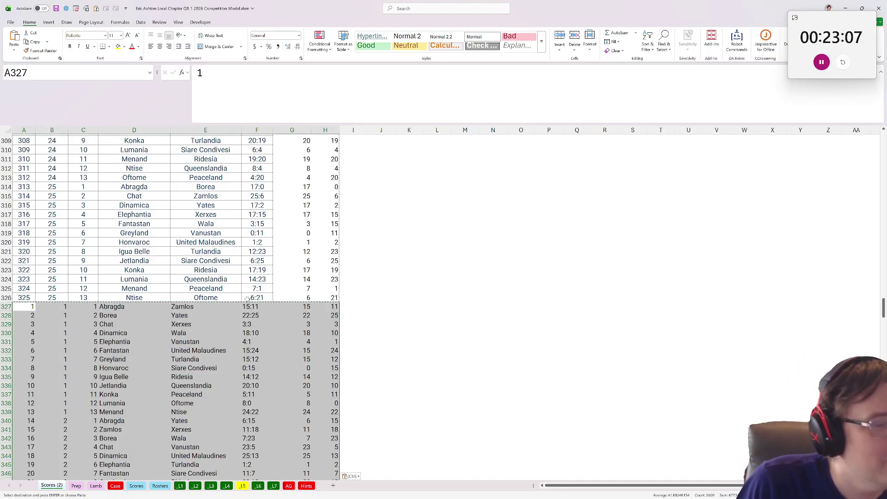
drag(122, 304, 124, 295)
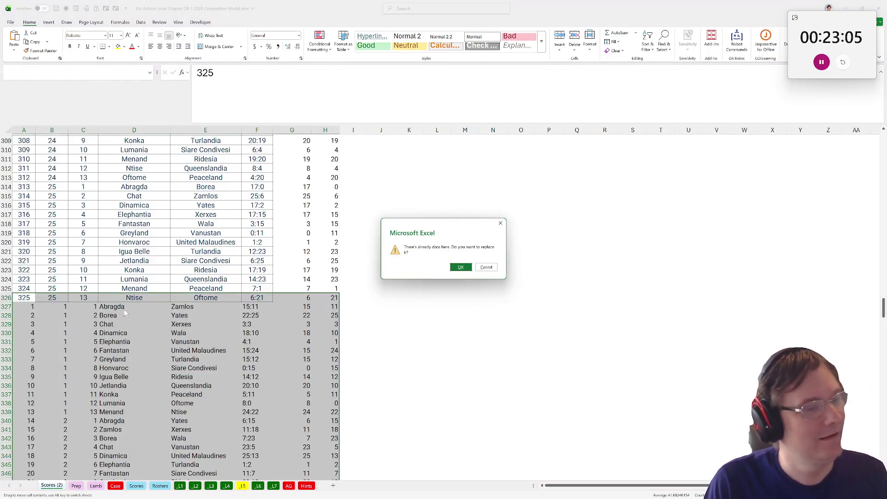
click(486, 267)
key(ctrl+z)
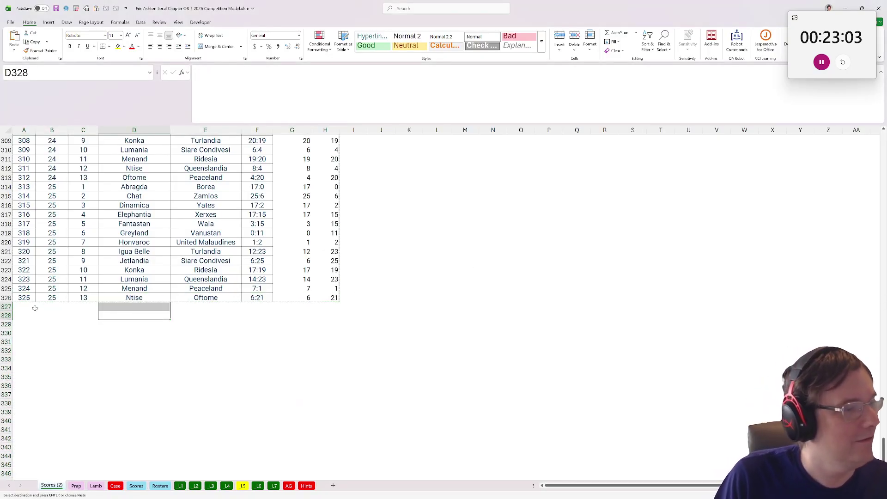
Step: In A327, repeat the number, round and match columns below the table with =A2:C326
click(34, 308)
text(=)
scroll(129, 303, up, 20)
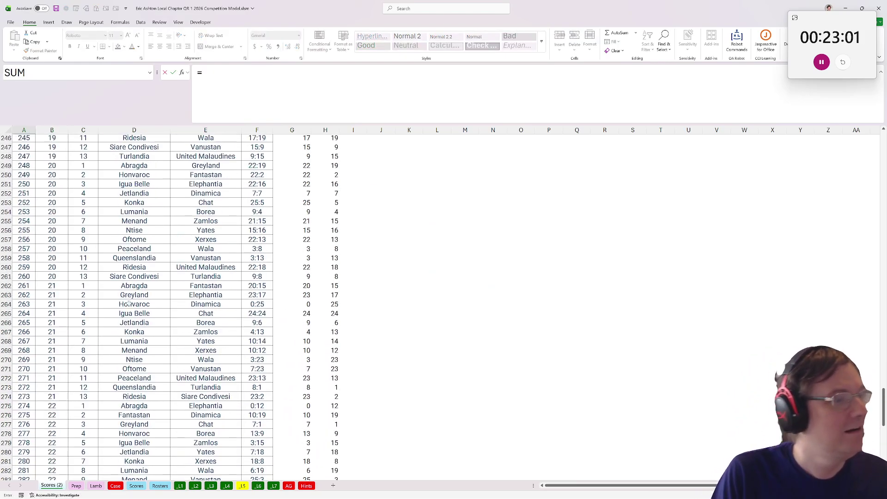
scroll(129, 302, up, 20)
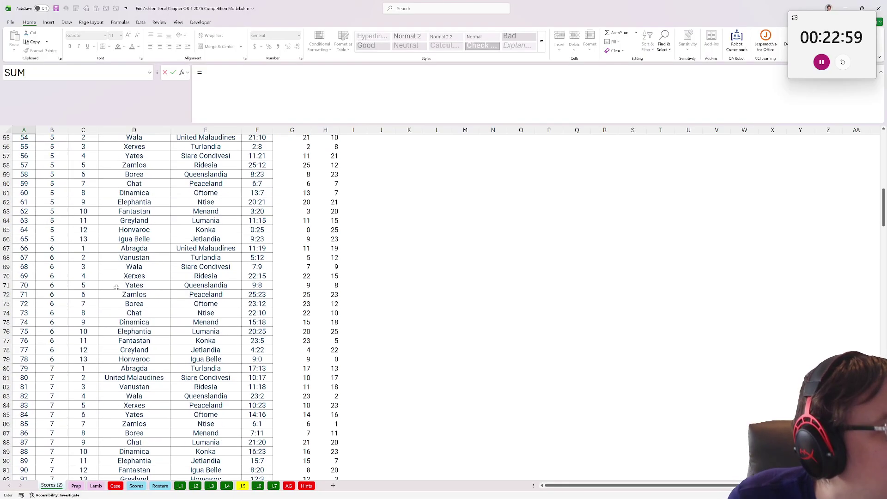
scroll(117, 287, up, 18)
drag(21, 147, 80, 169)
key(ctrl+shift+Down)
key(Return)
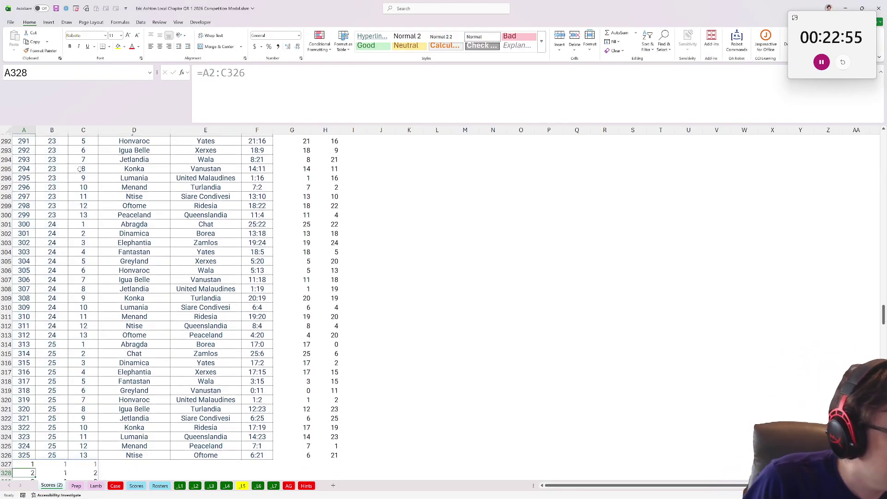
Step: In D327, list the opponents as the team column for the mirrored matches with =E2:E326
key(Right)
key(Right)
key(Right)
key(Up)
text(=)
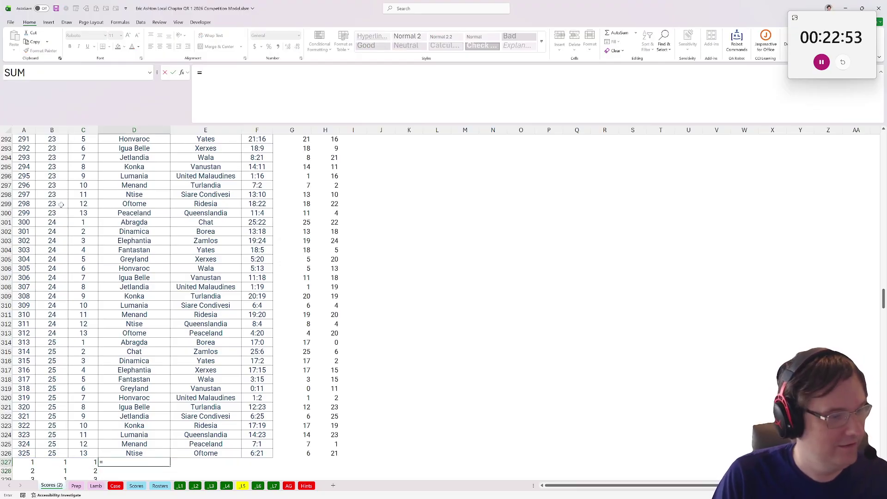
click(206, 453)
key(ctrl+shift+Up)
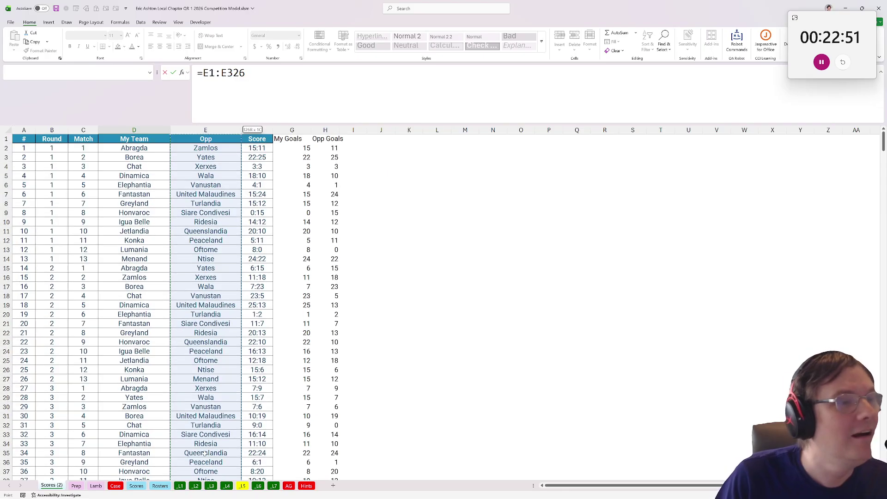
key(shift+Down)
key(Tab)
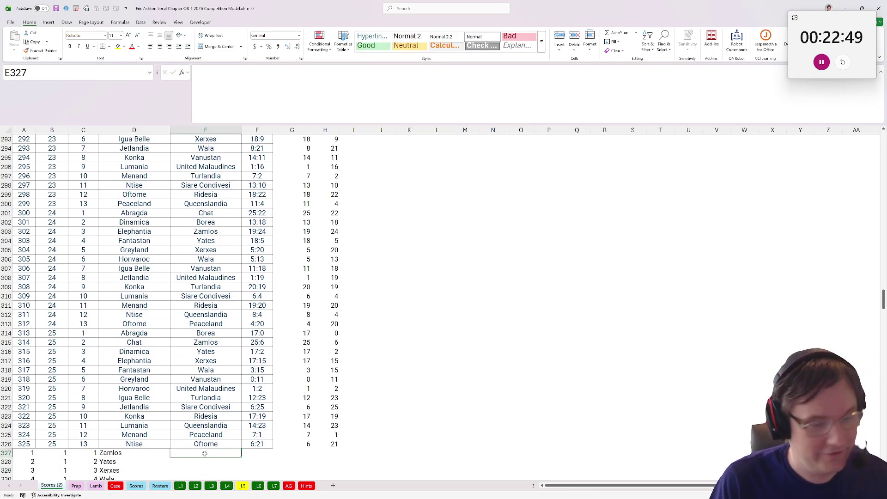
Step: In E327, list the original teams as opponents for the mirrored matches with =D2:D326
text(=)
click(140, 444)
key(ctrl+shift+Up)
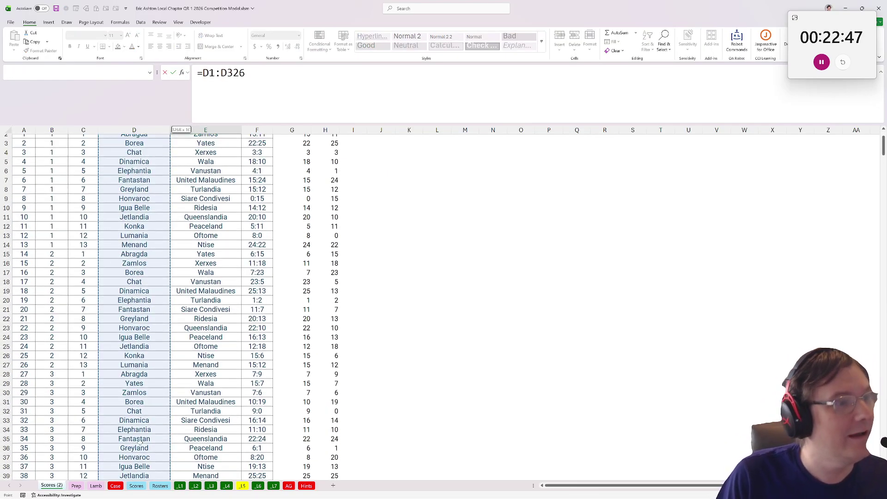
key(shift+Down)
key(ctrl+Return)
key(Tab)
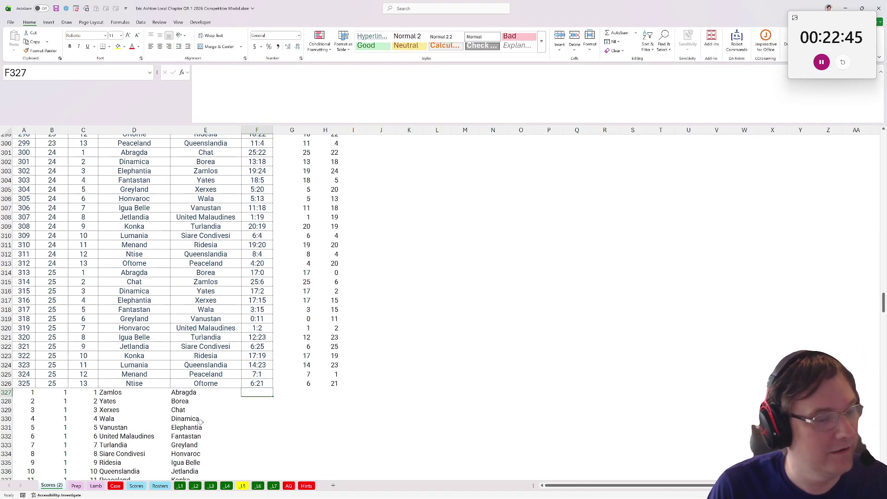
Step: In G327, fill the mirrored matches' My Goals from the opponents' goals with =H2:H326
click(295, 395)
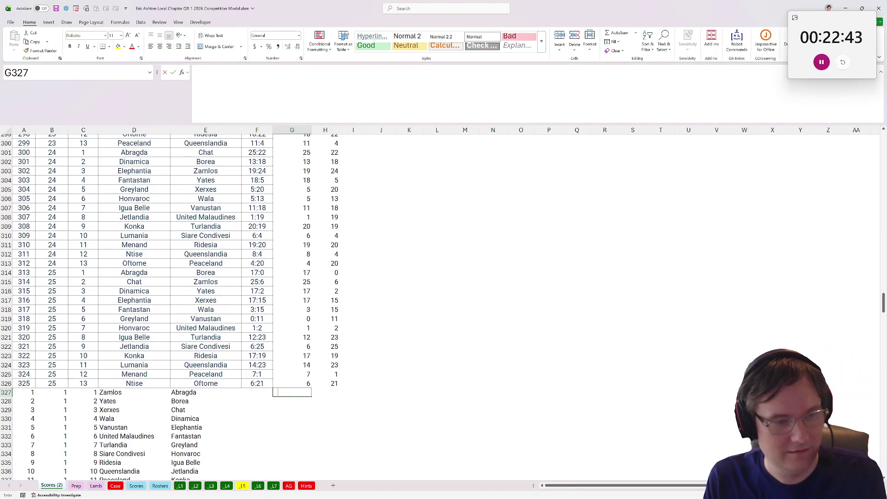
text(=)
click(333, 384)
key(ctrl+shift+Up)
key(shift+Down)
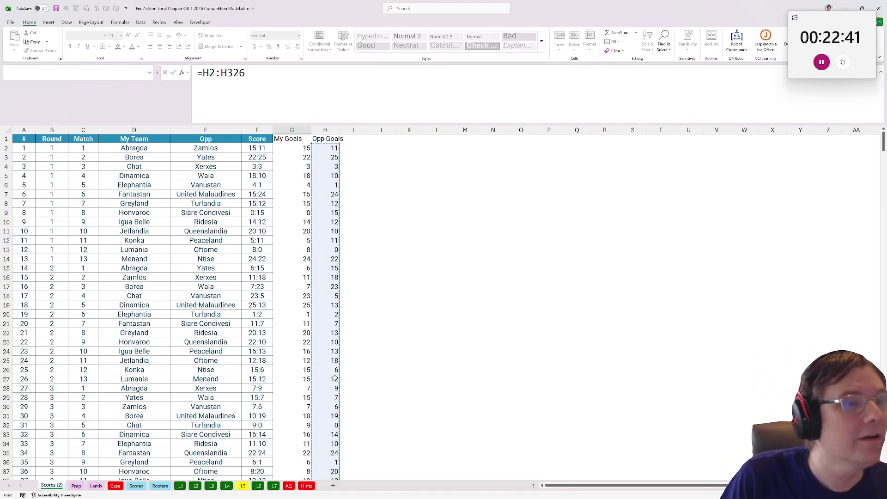
key(ctrl+Return)
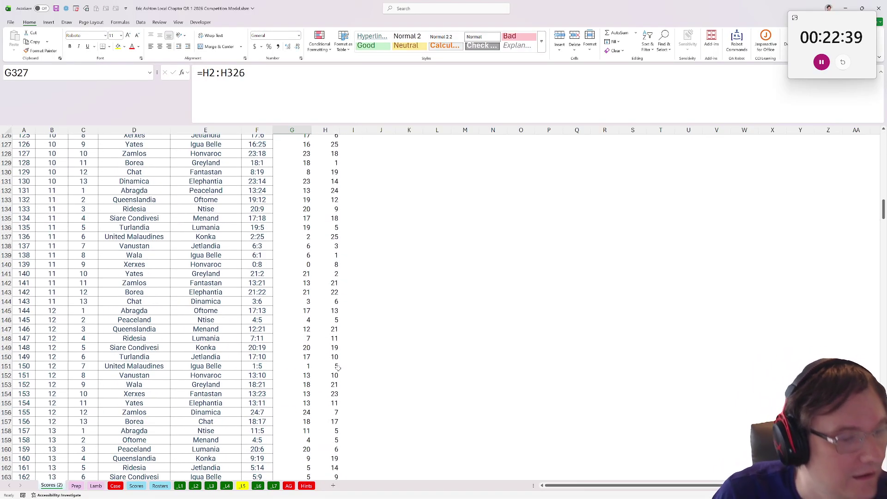
Step: In H327, fill the mirrored matches' Opp Goals from the original teams' goals with =G2:G326
key(Right)
text(=)
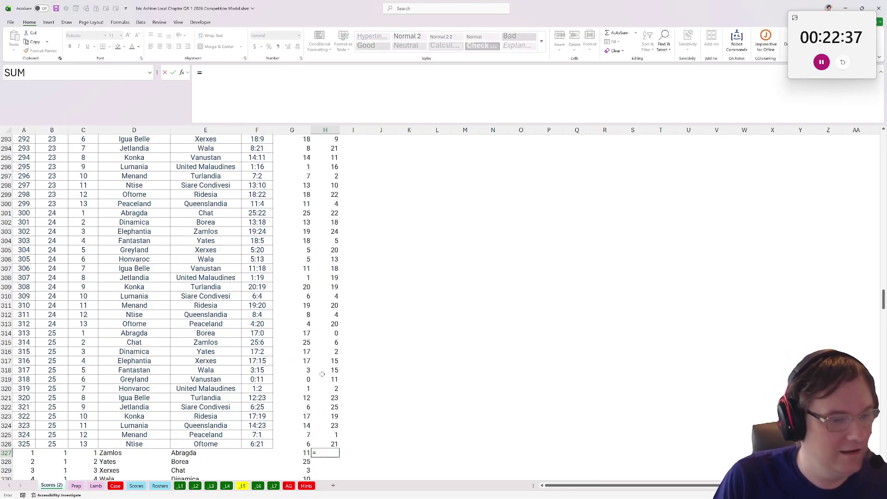
click(301, 442)
key(ctrl+shift+Up)
key(ctrl+Return)
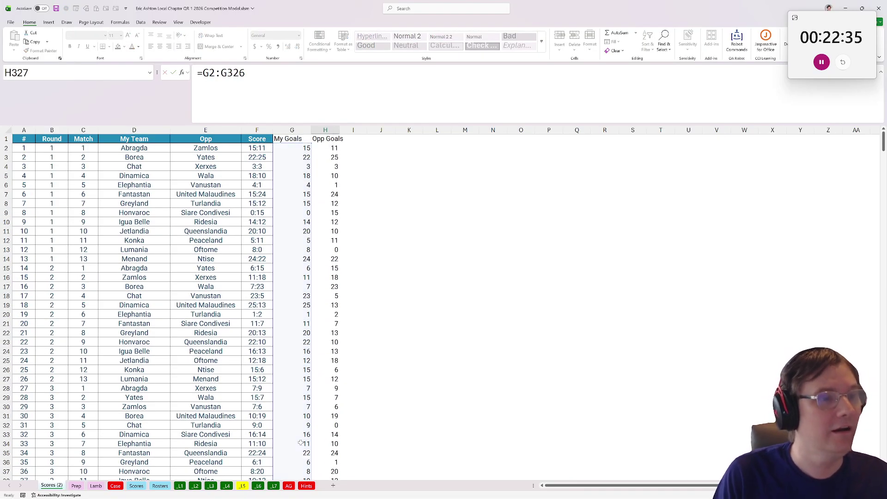
scroll(301, 443, down, 20)
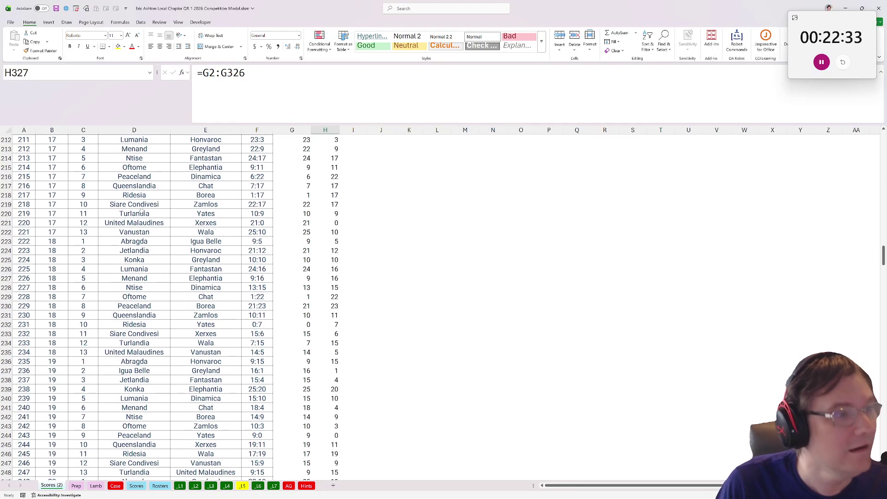
Step: Replace all formulas on the Scores (2) sheet with their values, delete the Score column, and check the stacked match list
click(7, 130)
key(ctrl+c)
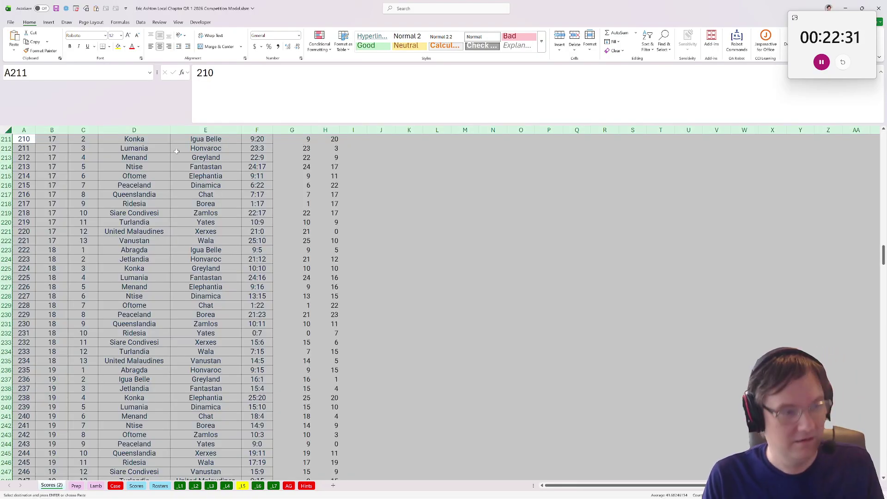
click(257, 130)
right_click(263, 130)
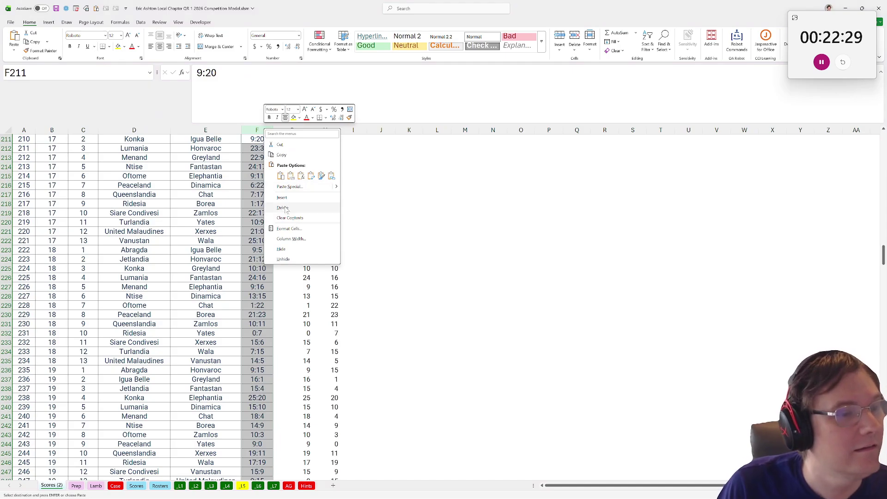
click(283, 209)
click(134, 194)
scroll(396, 297, up, 2)
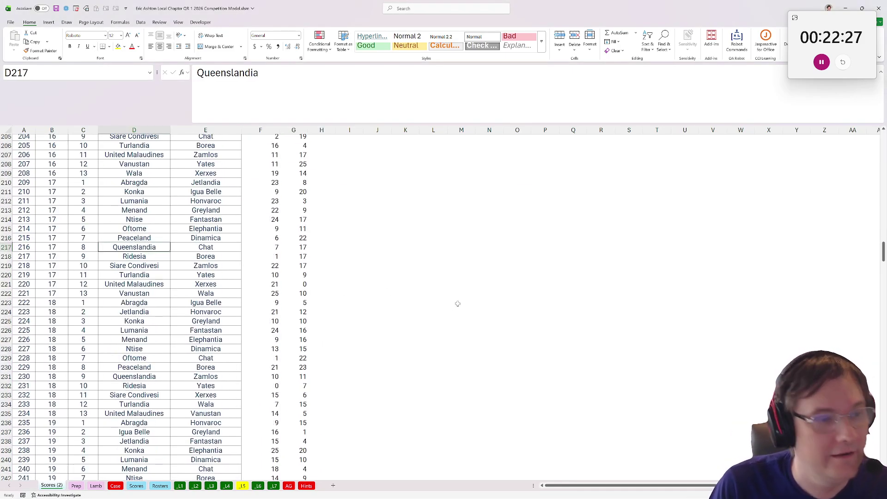
scroll(457, 304, down, 20)
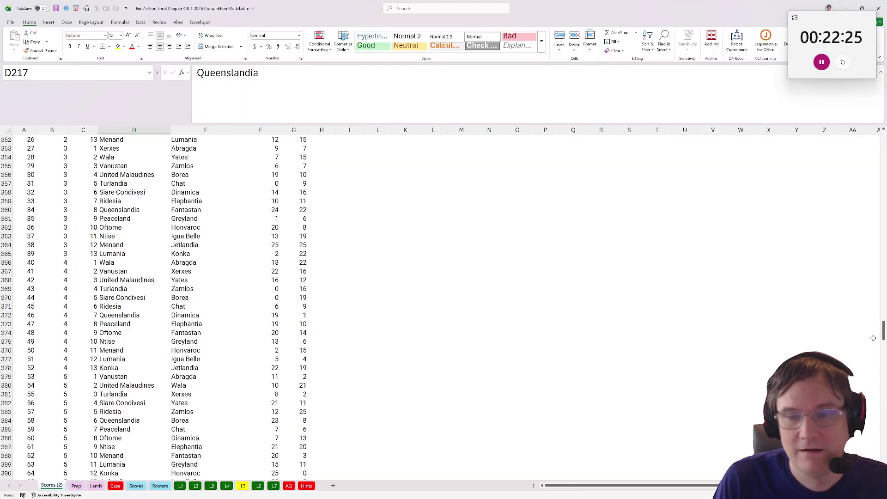
scroll(874, 337, up, 20)
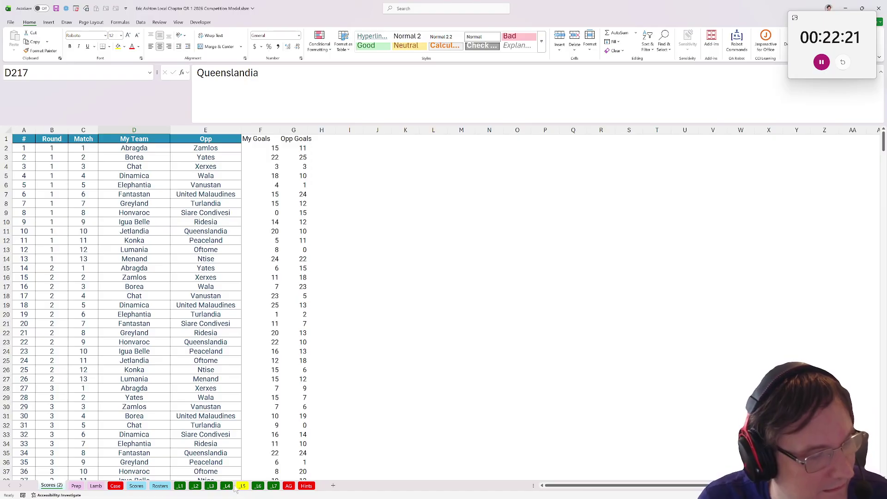
Step: Format the combined match list as a light grey-banded table with headers and name the table d
key(F2)
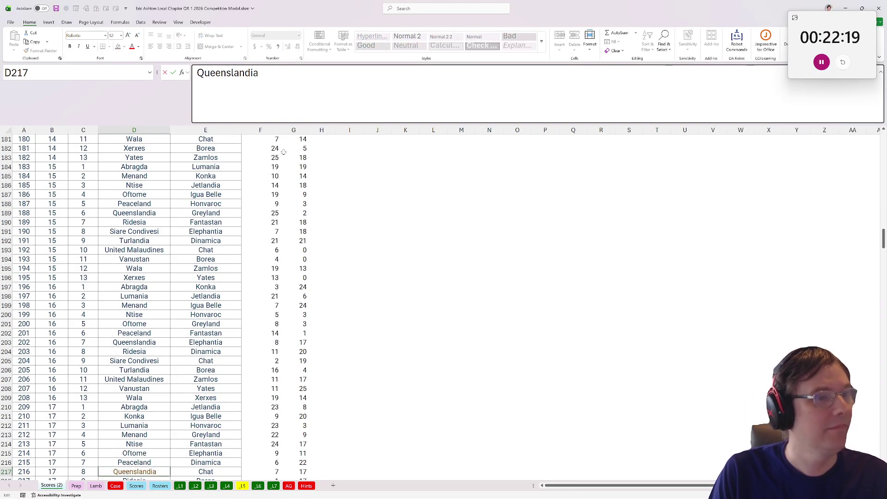
click(210, 222)
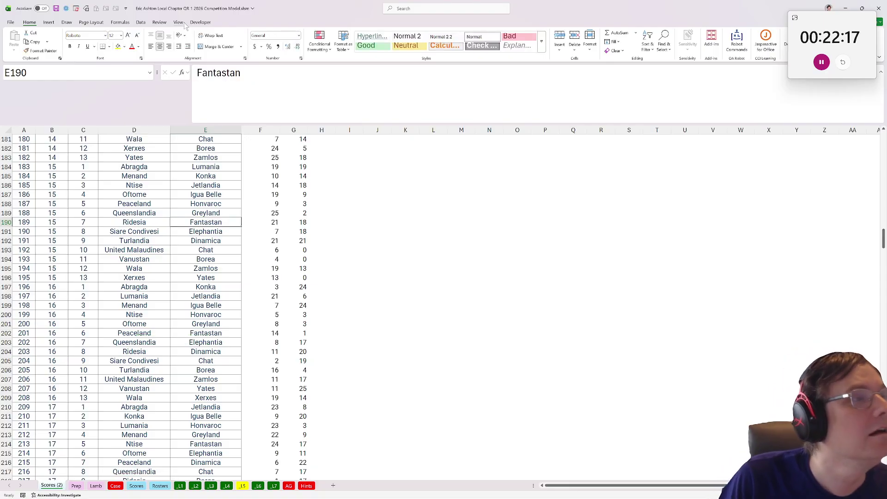
click(141, 22)
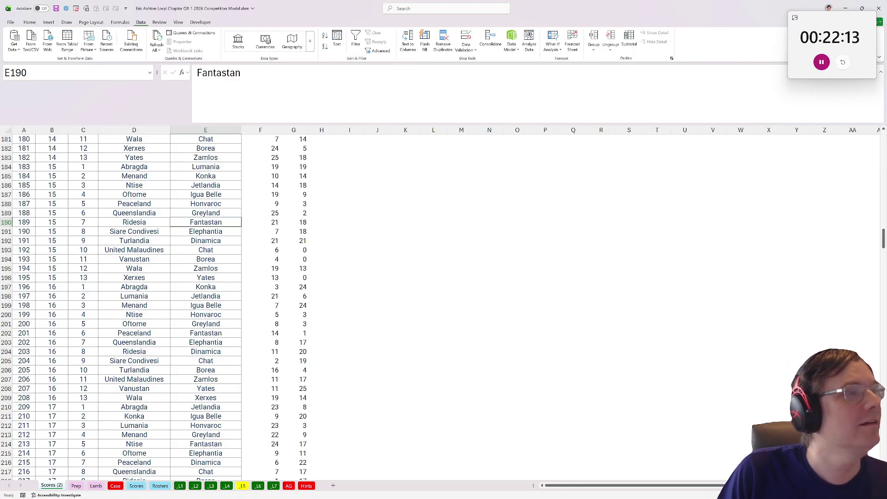
click(30, 22)
click(342, 40)
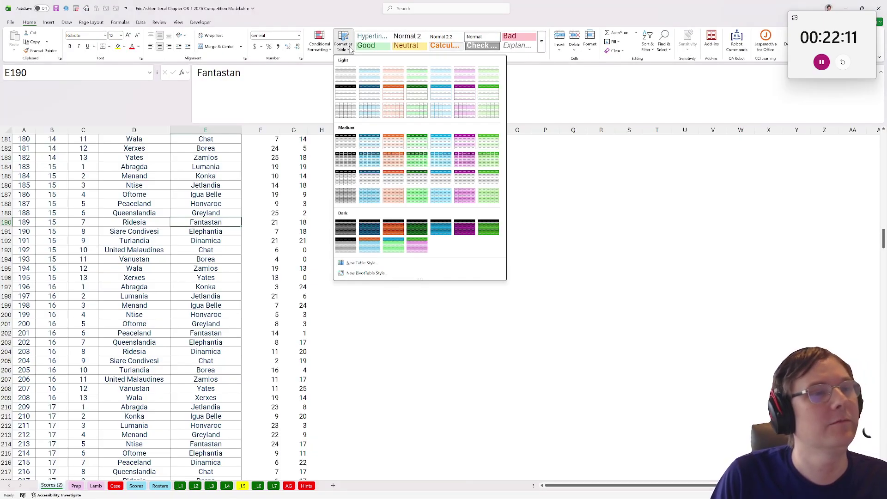
click(351, 73)
click(612, 352)
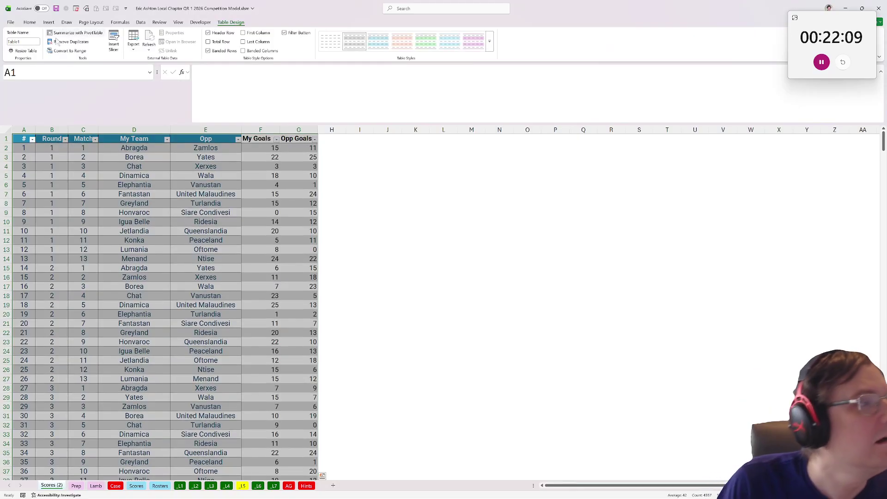
click(24, 43)
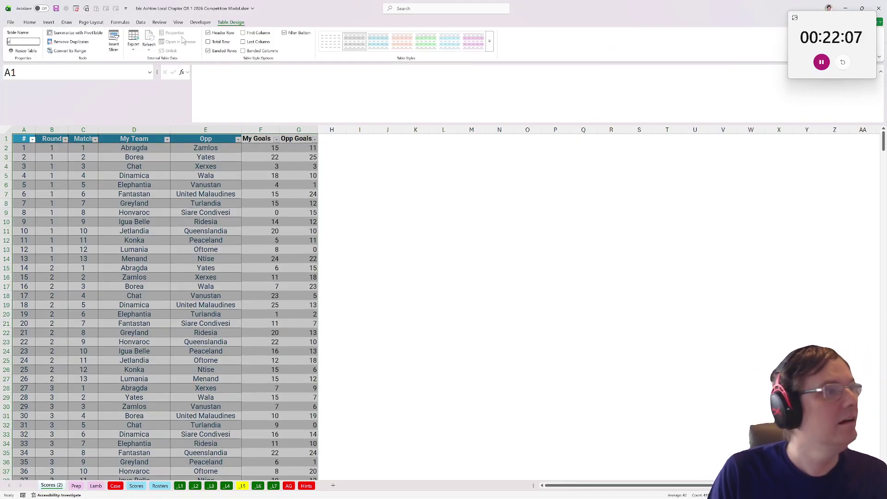
click(344, 204)
click(273, 166)
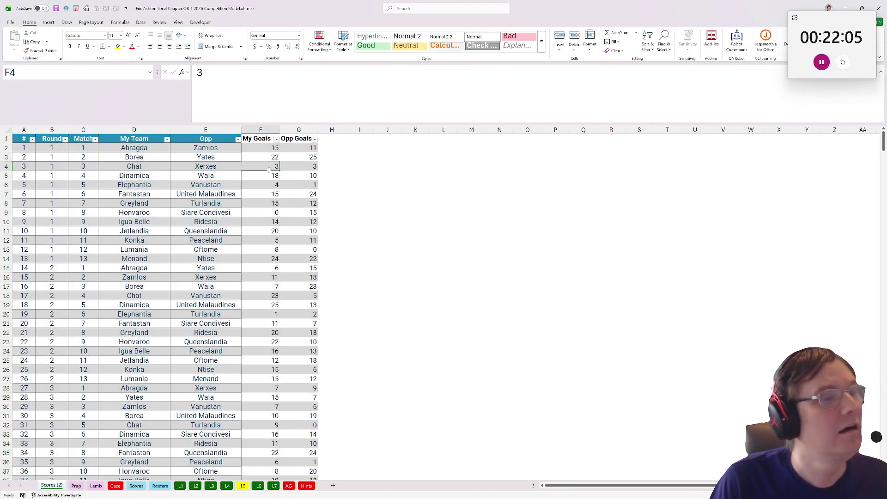
Step: Switch to the Level 5 sheet and select R28 beside the Jetlandia example
click(242, 485)
click(502, 289)
text(=sum(fi)
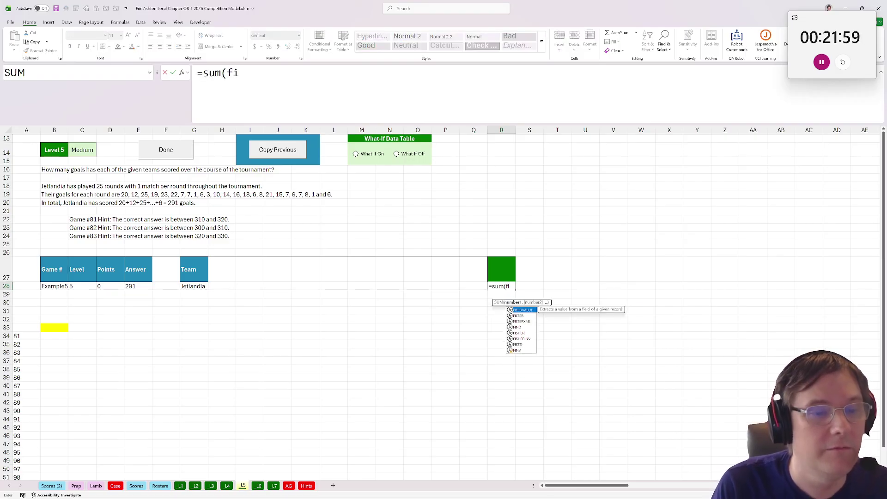
key(Escape)
key(Up)
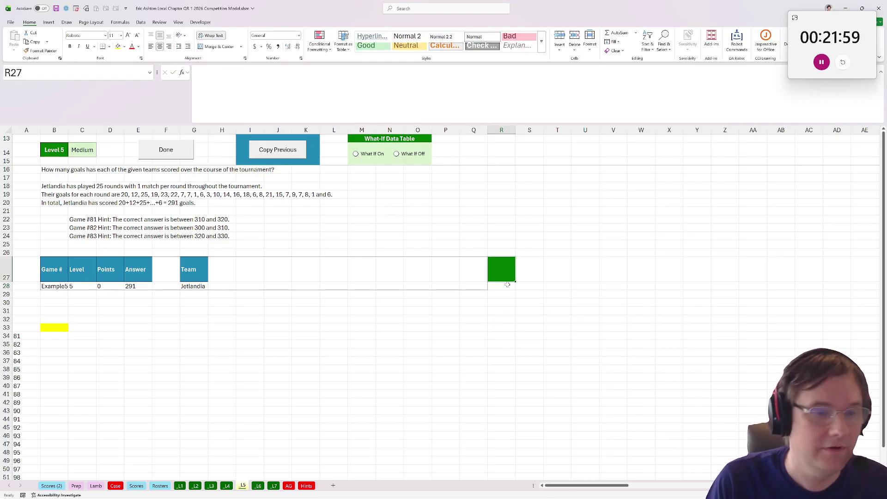
key(Down)
Step: In R28, list the example team's goals from all matches with =FILTER(d[My Goals],d[My Team]=G28)
text(=filter()
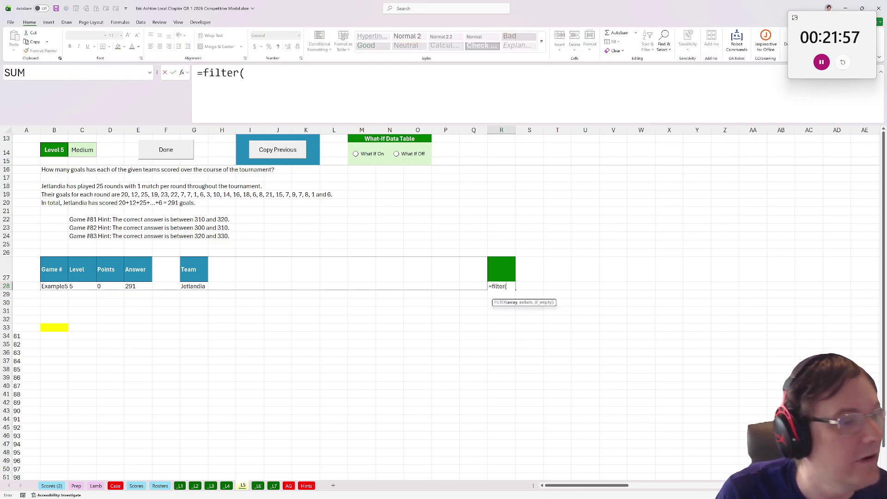
text(d[)
key(Down)
key(Down)
key(Down)
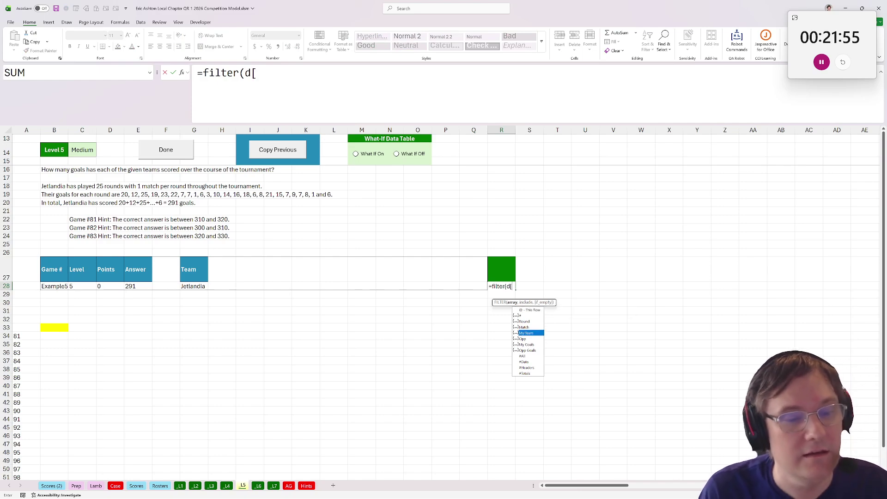
key(Down)
key(Down)
key(Tab)
text(],d[)
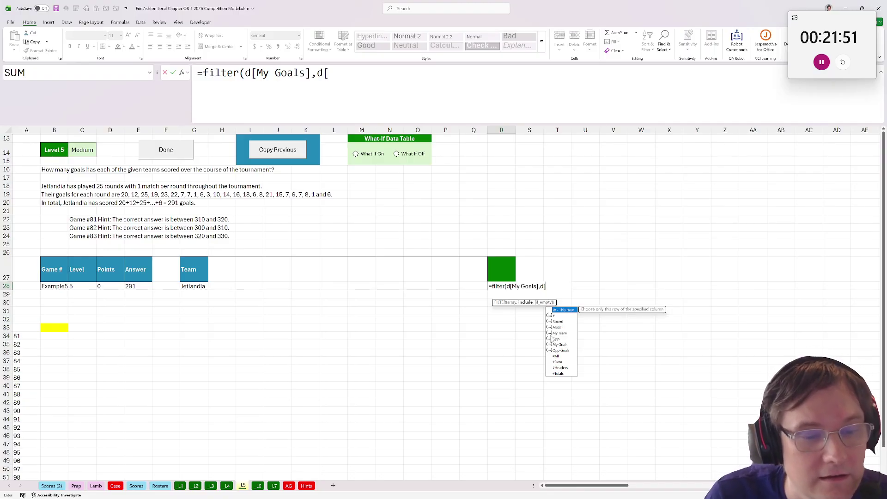
double_click(558, 333)
text(]=)
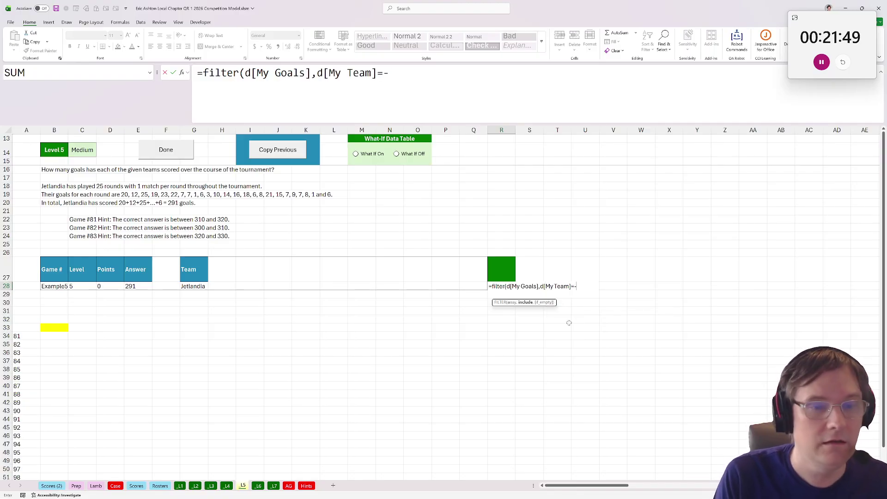
click(191, 287)
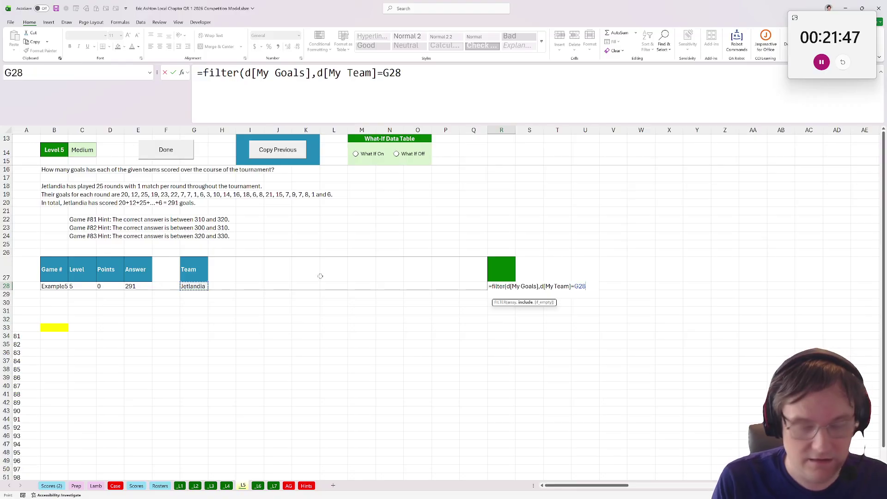
text())
key(ctrl+Return)
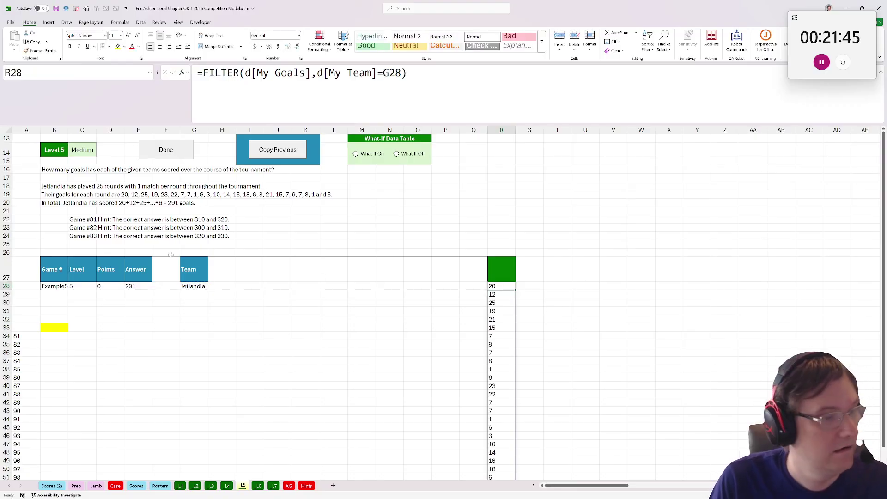
Step: In the yellow answer cell B33, total the team's filtered goals with =SUM(R28#)
click(56, 327)
text(=sum()
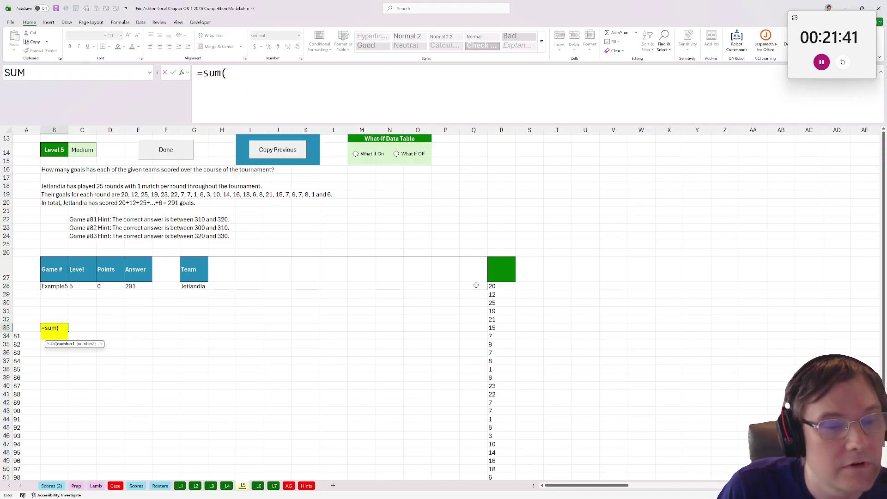
click(491, 286)
text(#))
key(ctrl+Return)
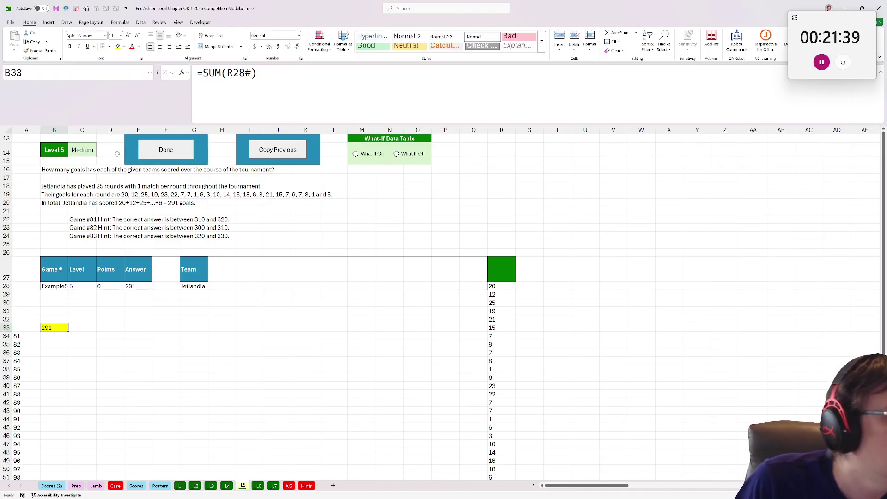
Step: Mark Level 5 as done, paste its answers from game 81 onward into the Excel Esports page in the browser, and return to Level 6
click(166, 150)
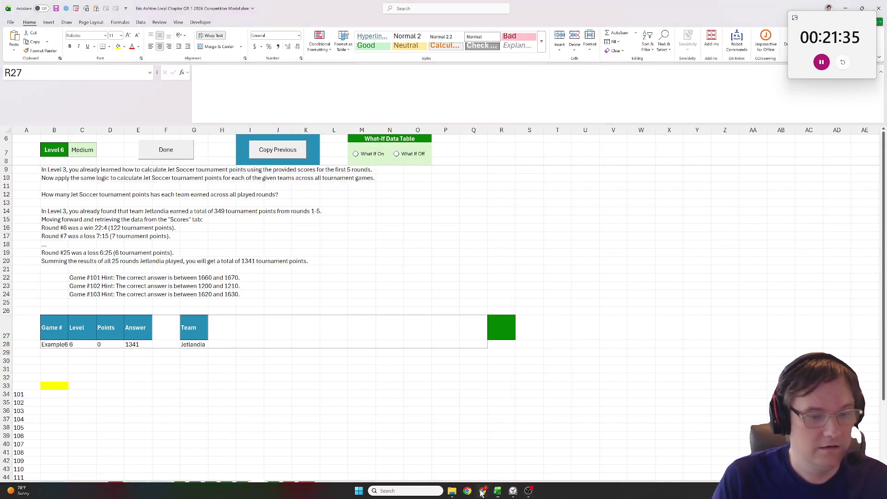
scroll(428, 307, down, 2)
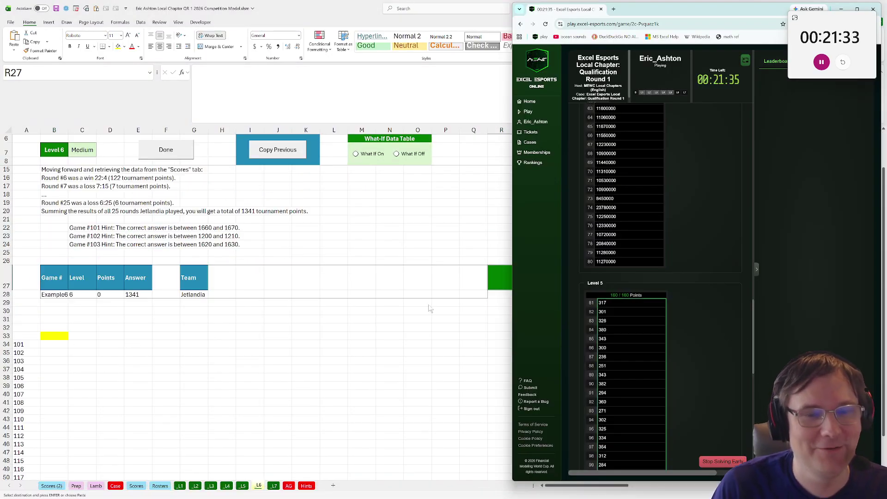
Step: Read the Level 6 instructions on applying Level 3's tournament points logic to all games, and glance at the Level 7 task
scroll(173, 370, up, 2)
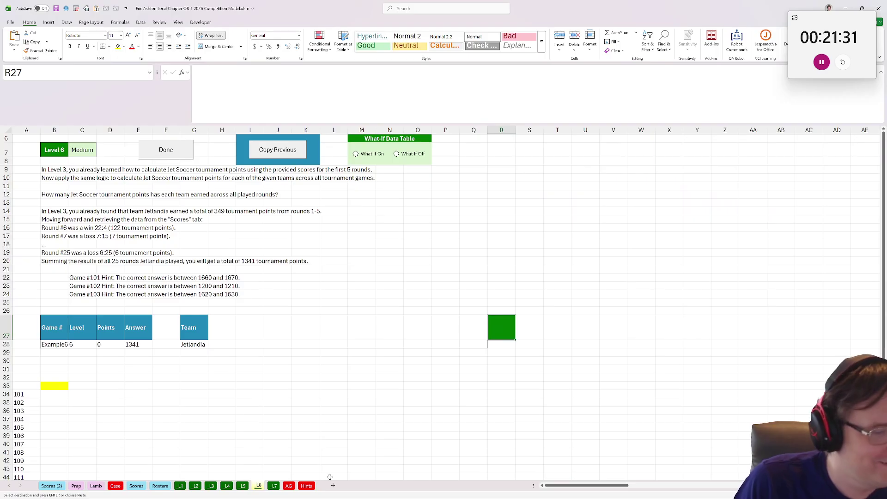
click(274, 486)
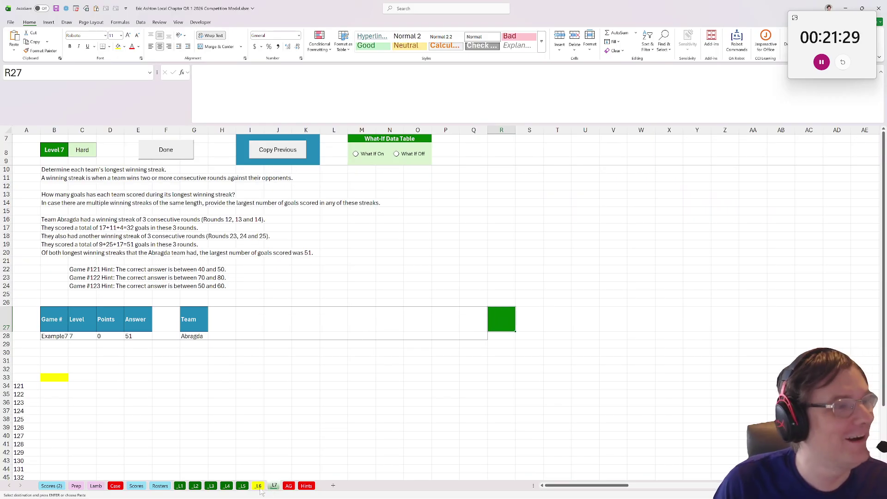
click(260, 487)
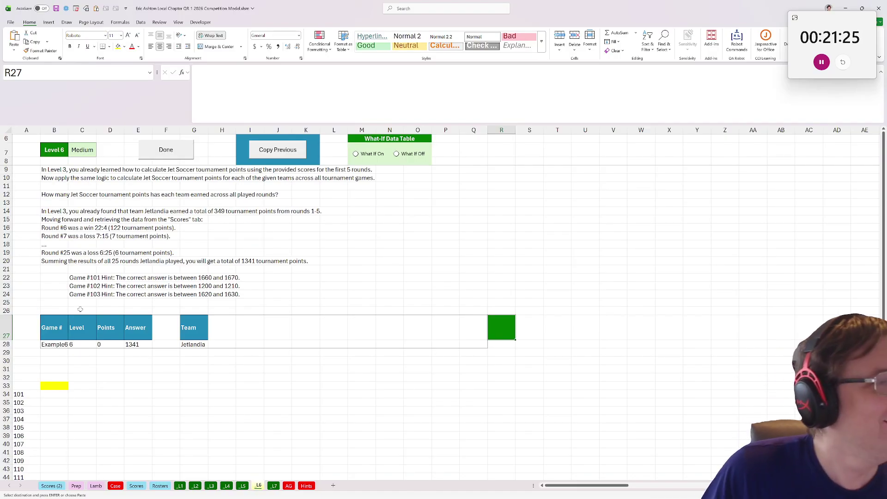
click(60, 170)
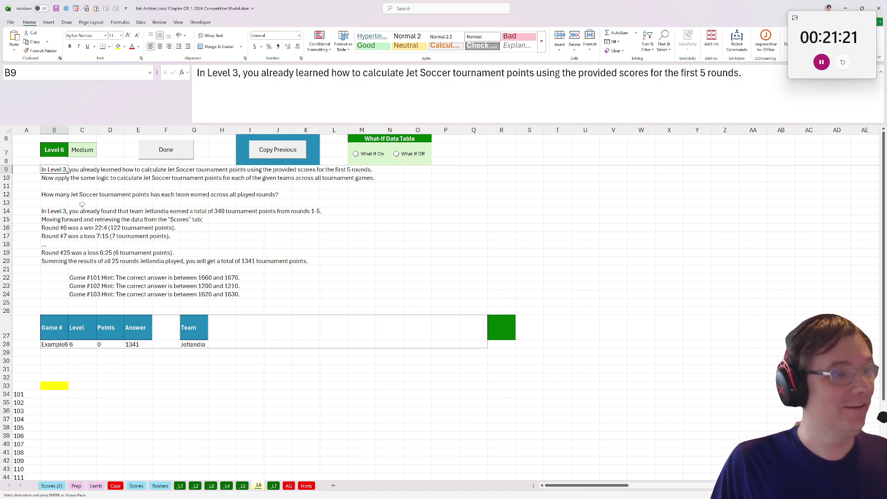
click(68, 180)
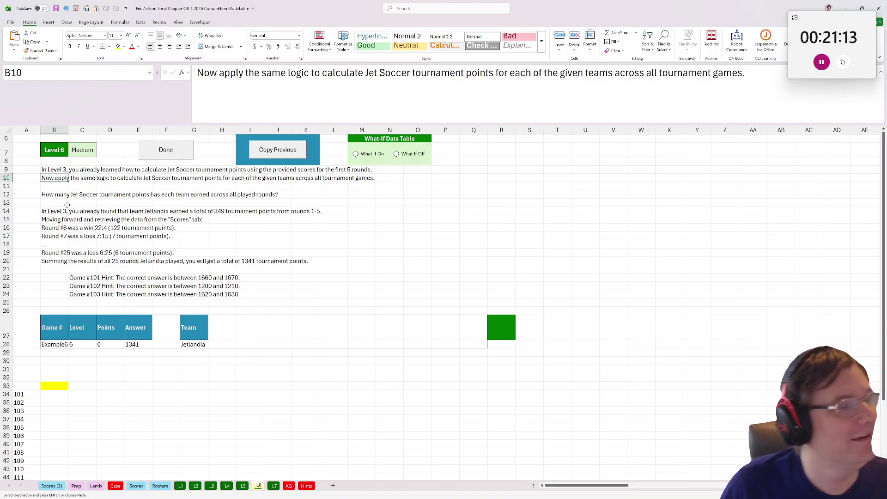
Step: Copy the first points formula in U28 of the Level 3 sheet, =IFS(S28>T28,100,S28=T28,50,TRUE,0)+S28
click(243, 486)
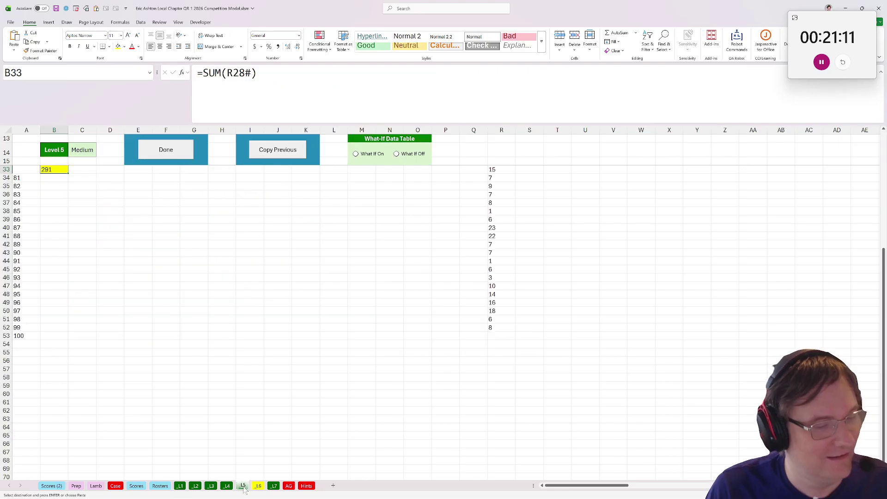
click(227, 486)
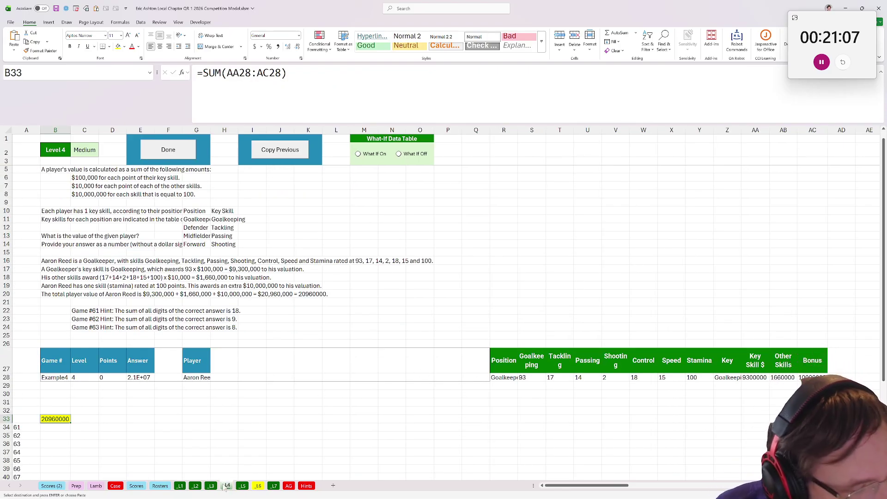
click(211, 486)
click(587, 360)
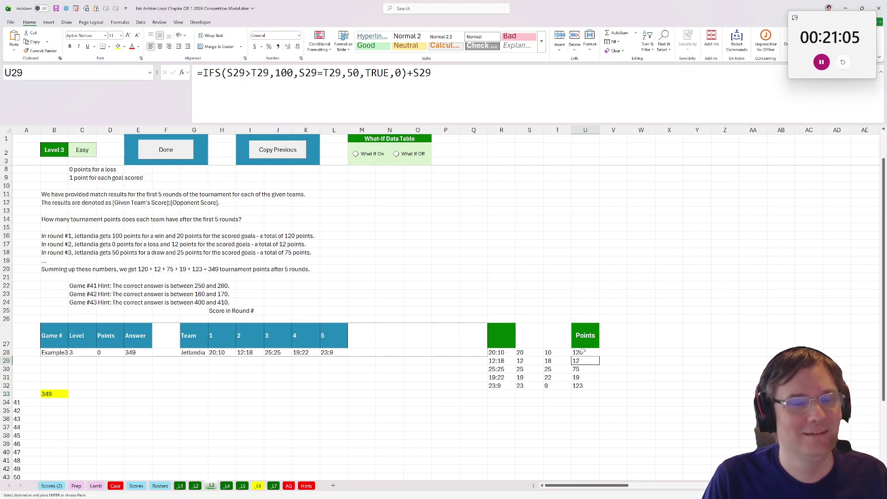
click(584, 352)
key(F2)
key(shift+Home)
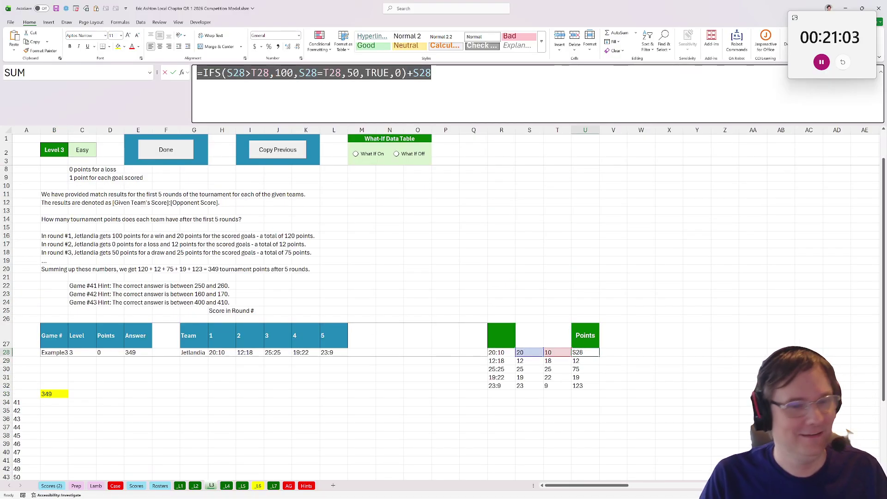
key(Escape)
key(ctrl+c)
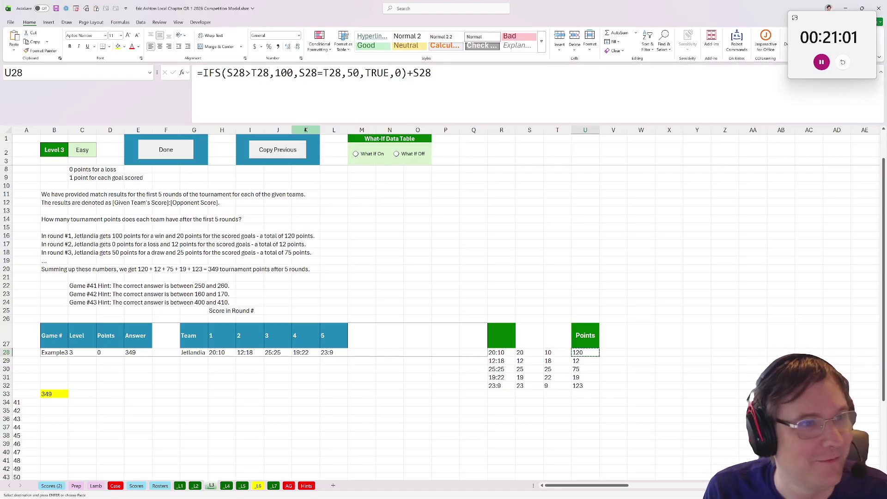
Step: Paste the points formula into H2 of the Scores (2) sheet, extending the match table with a calculated column
click(115, 486)
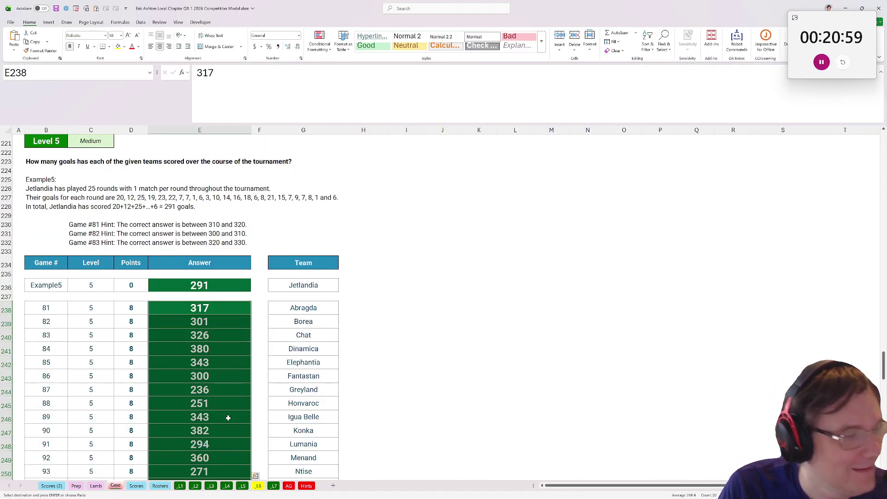
click(162, 485)
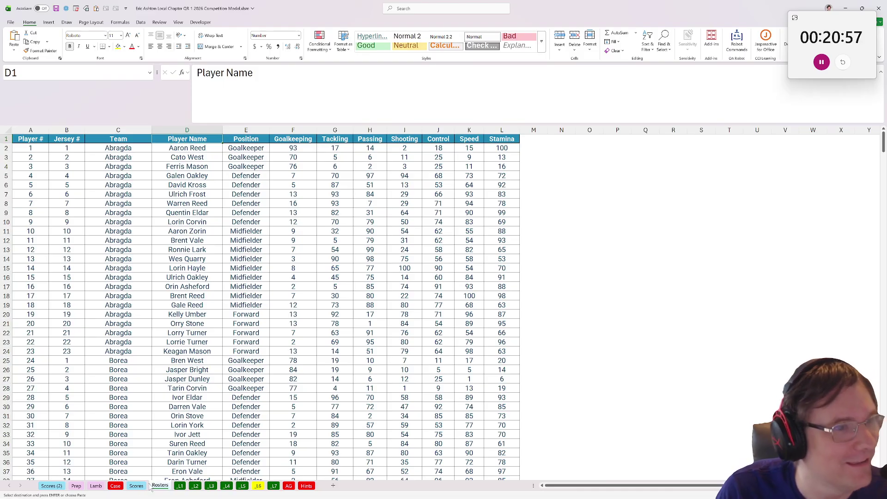
click(58, 488)
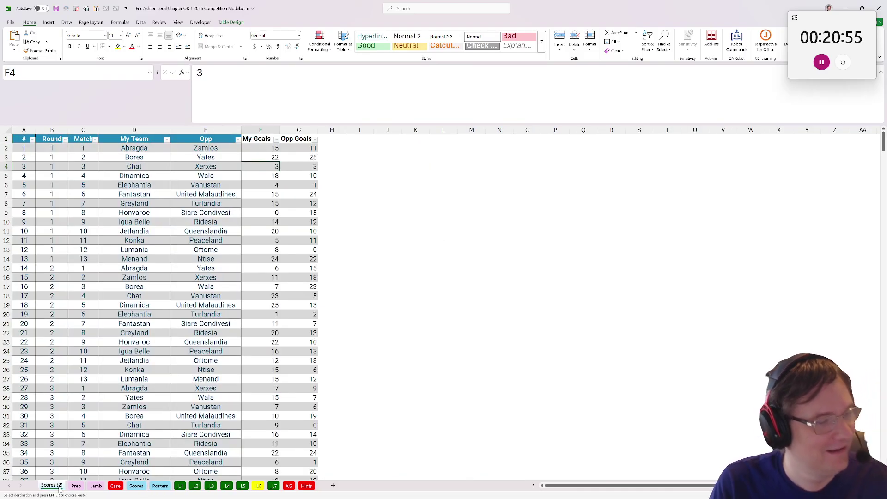
click(333, 149)
key(ctrl+v)
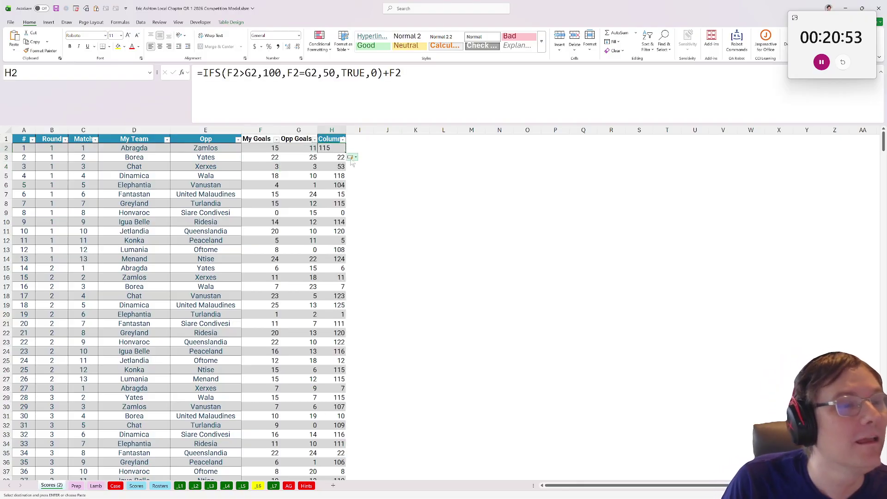
Step: Rename the header of the new column in the match table to Points and check its formula in a lower row
click(329, 137)
click(443, 175)
click(327, 138)
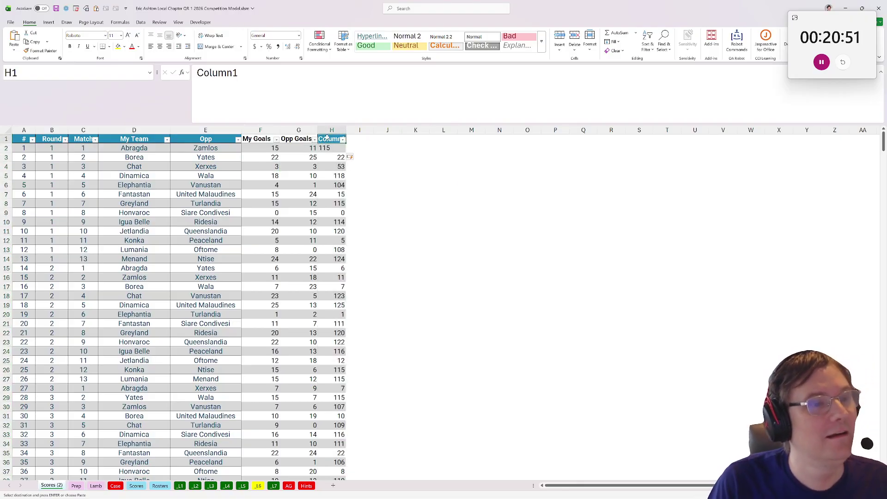
double_click(327, 138)
text(Points)
key(Return)
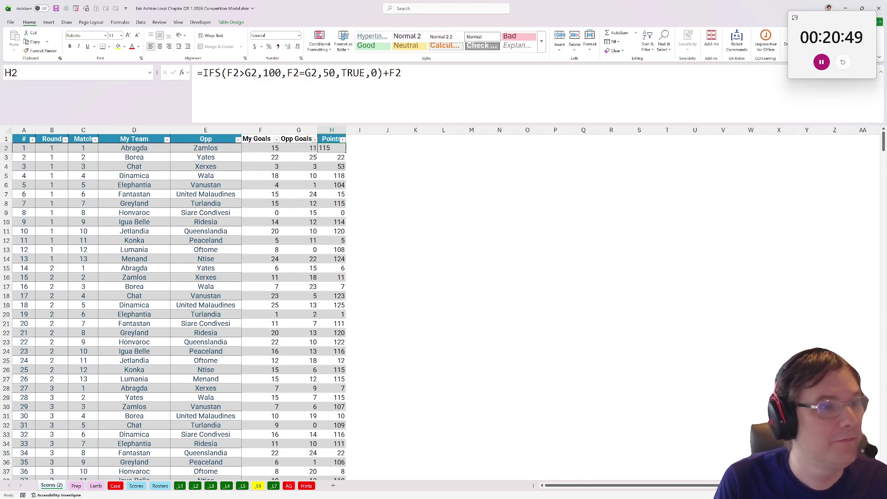
click(331, 332)
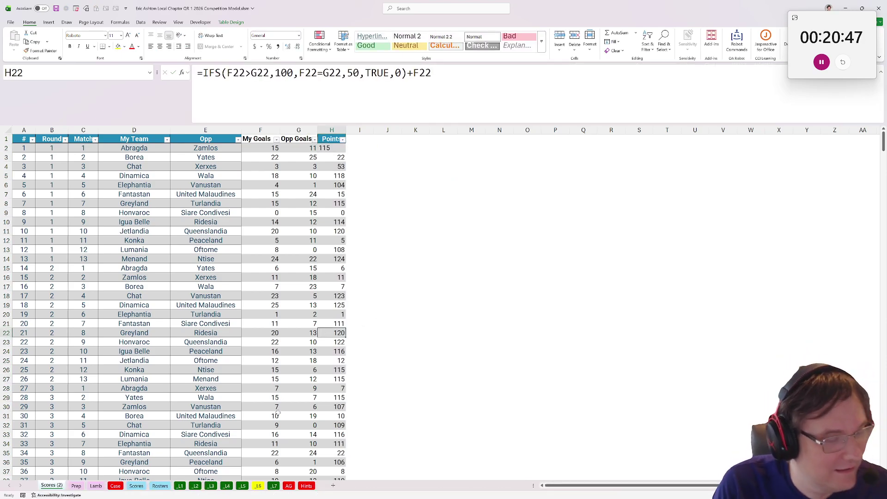
Step: On the Level 6 sheet, bring over the previous level's formulas with Copy Previous
click(258, 486)
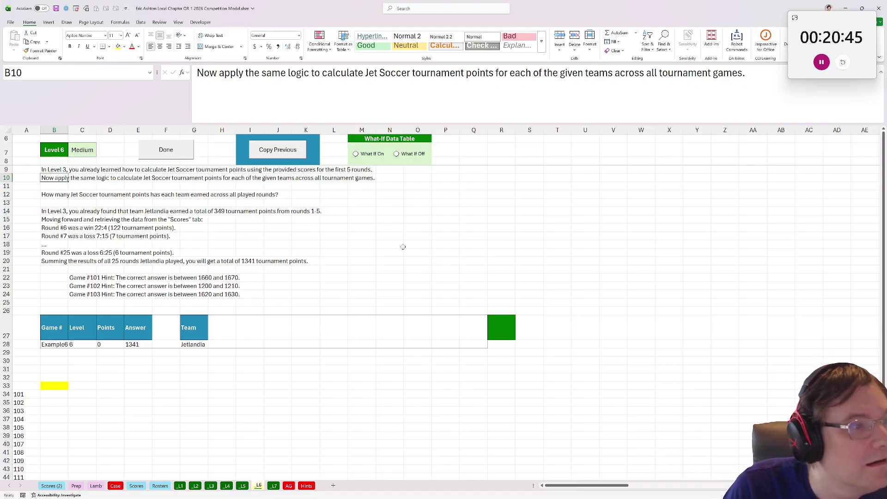
click(499, 345)
click(278, 149)
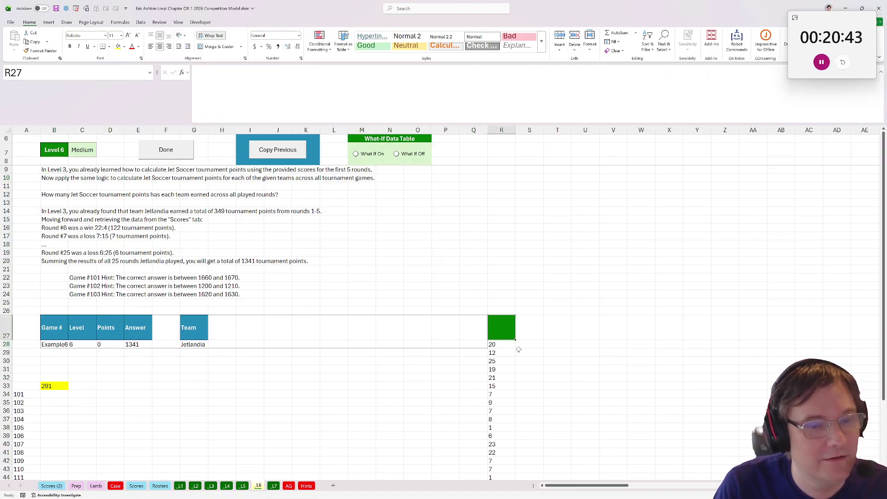
click(351, 73)
double_click(351, 73)
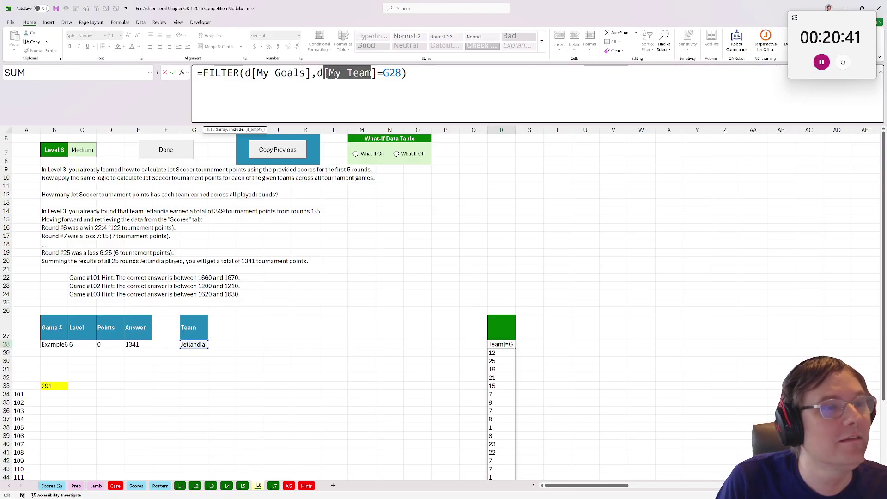
text(points)
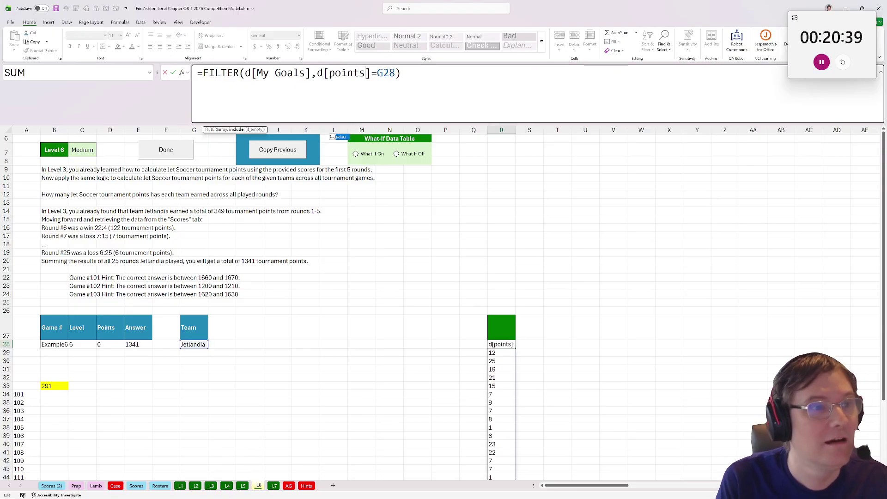
key(BackSpace)
key(BackSpace)
key(BackSpace)
key(BackSpace)
key(BackSpace)
key(Escape)
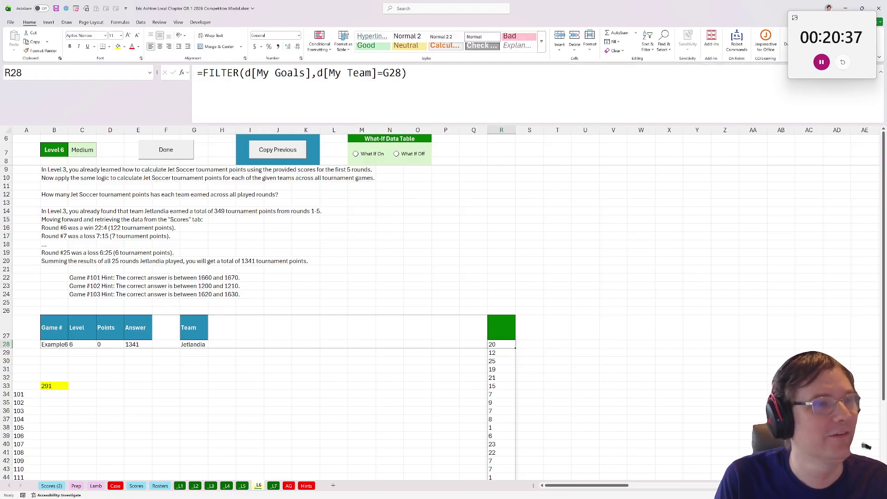
Step: Change the R28 formula to return the team's points with =FILTER(d[Points],d[My Team]=G28)
drag(310, 73, 257, 73)
text(poi)
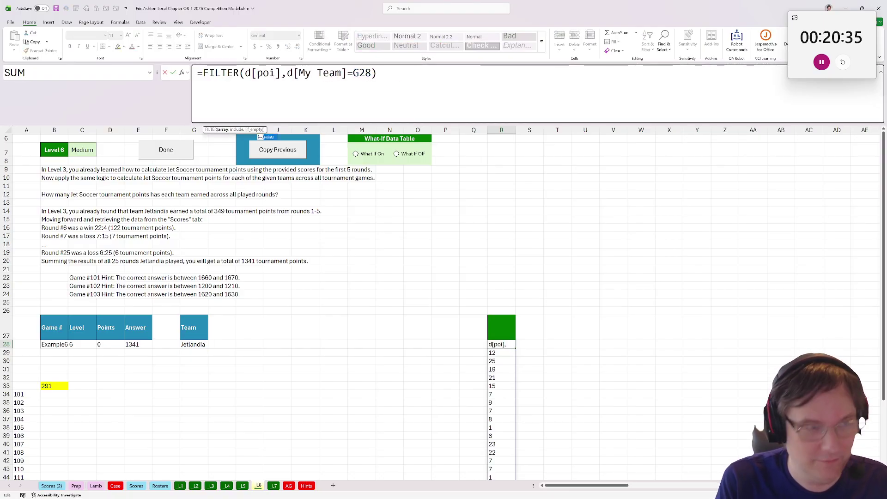
text(nts)
key(Return)
scroll(105, 345, down, 2)
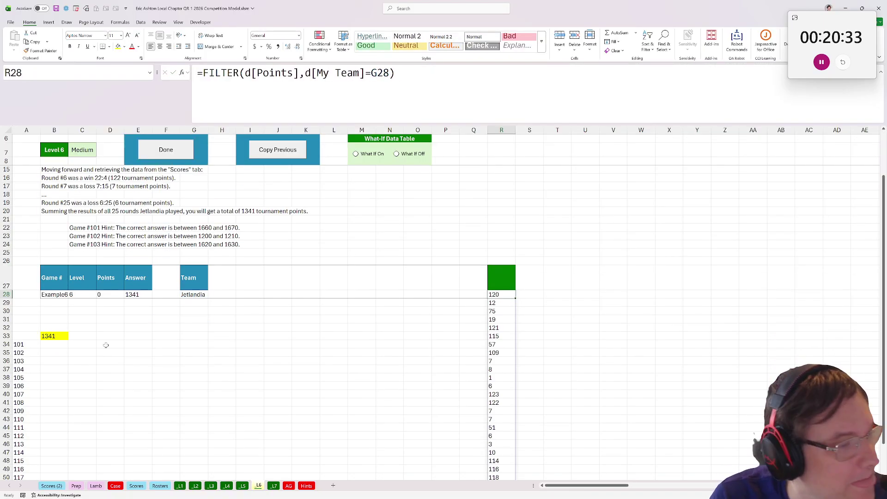
Step: Mark Level 6 as done, paste its answers from game 101 onward into the Excel Esports page in the browser, and return to Level 7
click(52, 342)
click(151, 159)
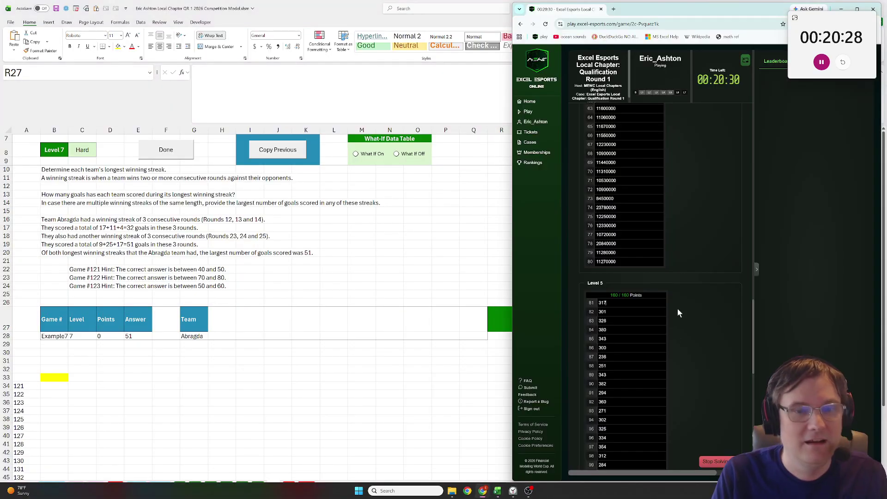
scroll(678, 313, down, 5)
click(630, 272)
key(ctrl+v)
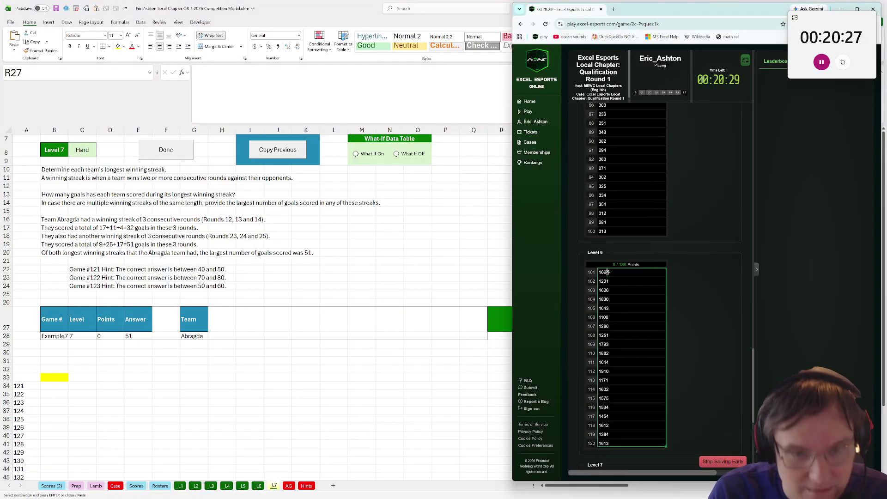
key(alt+Tab)
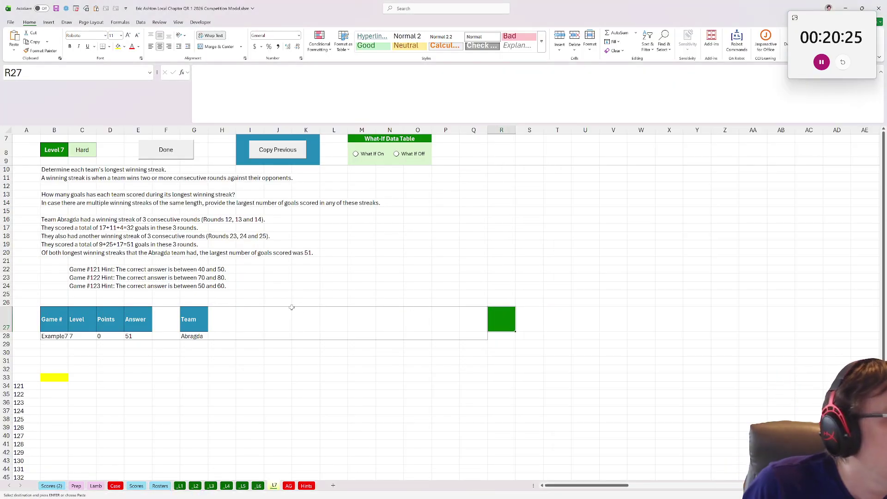
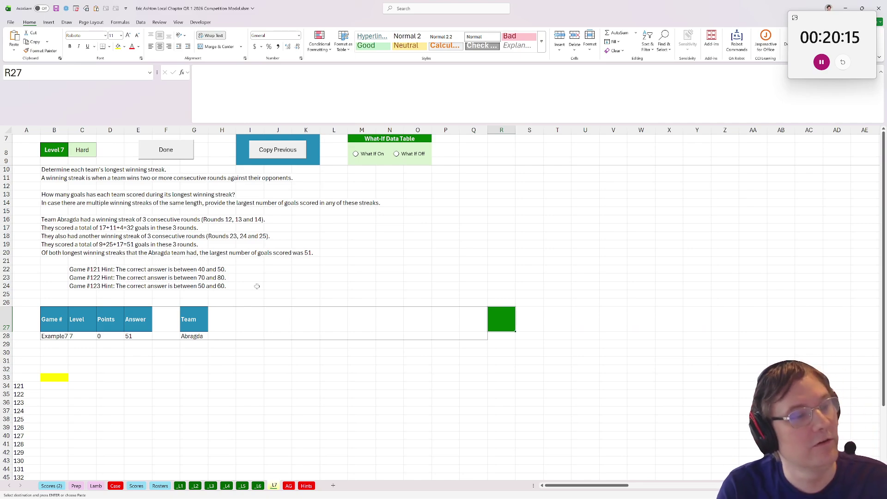
Step: Copy the previous level's FILTER formula into cell R28
click(503, 335)
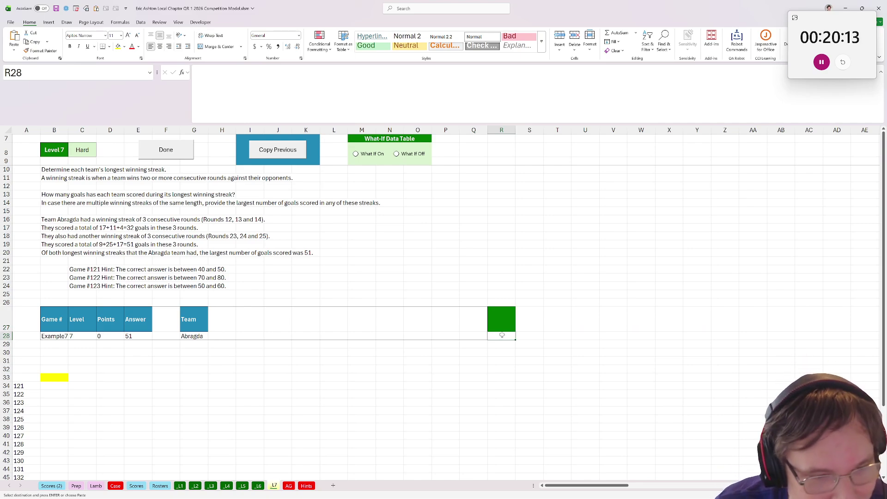
click(305, 151)
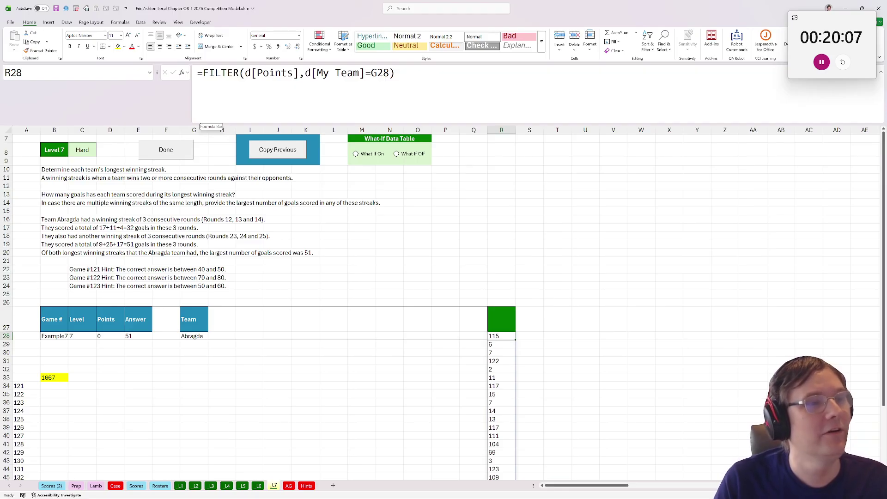
Step: Try to replace the Points column in the R28 FILTER formula with d[#All]
double_click(275, 72)
text(#)
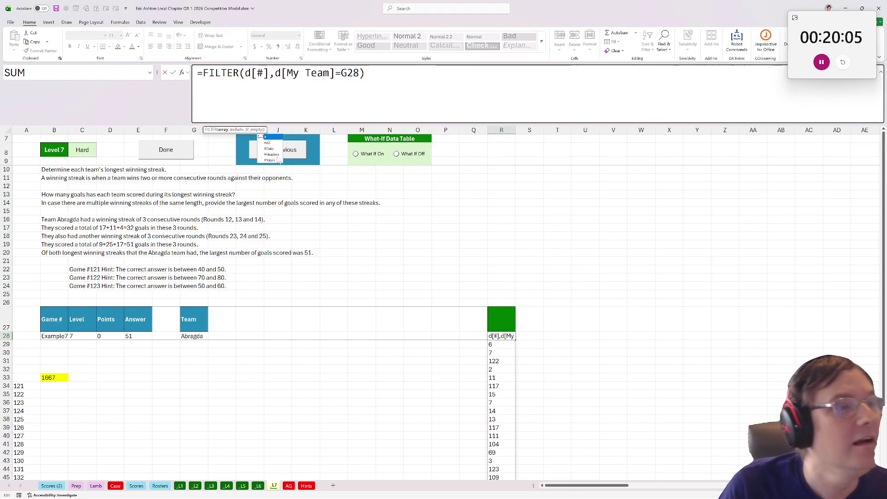
key(Tab)
key(ctrl+Return)
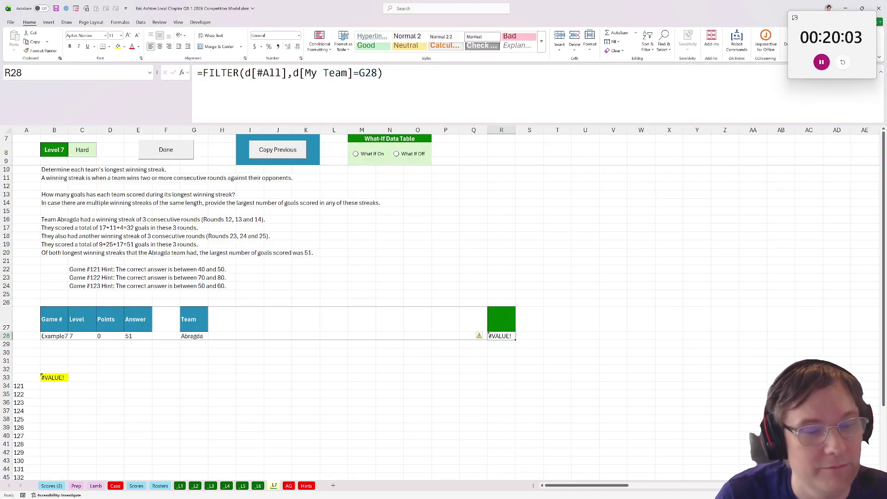
Step: Set the array in the R28 FILTER formula to d[#Data], keeping the condition d[My Team]=G28
click(269, 72)
double_click(270, 72)
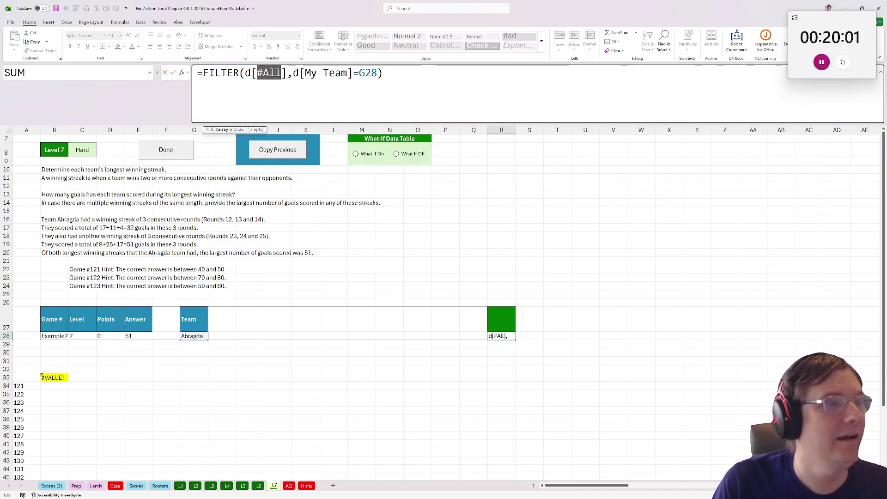
key(BackSpace)
text(d)
key(Tab)
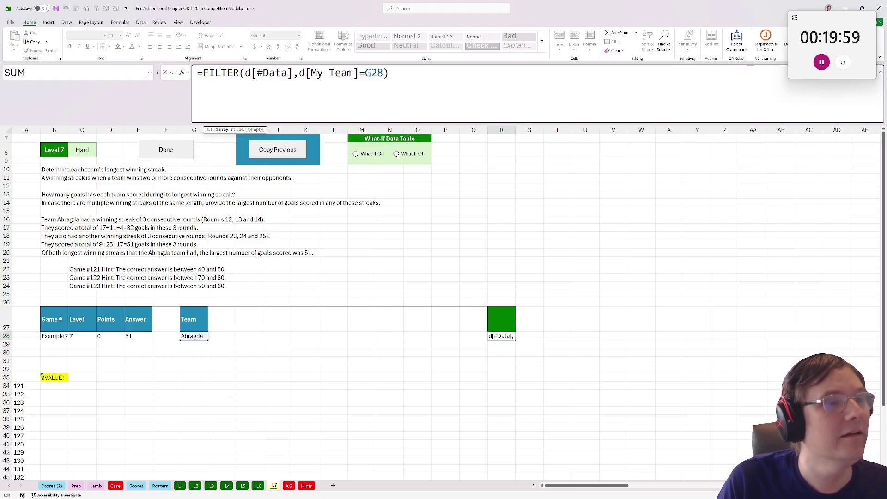
key(Return)
Step: Enter =d[#Headers] in R27 to spill the column headings above the filtered matches
key(Up)
text(=)
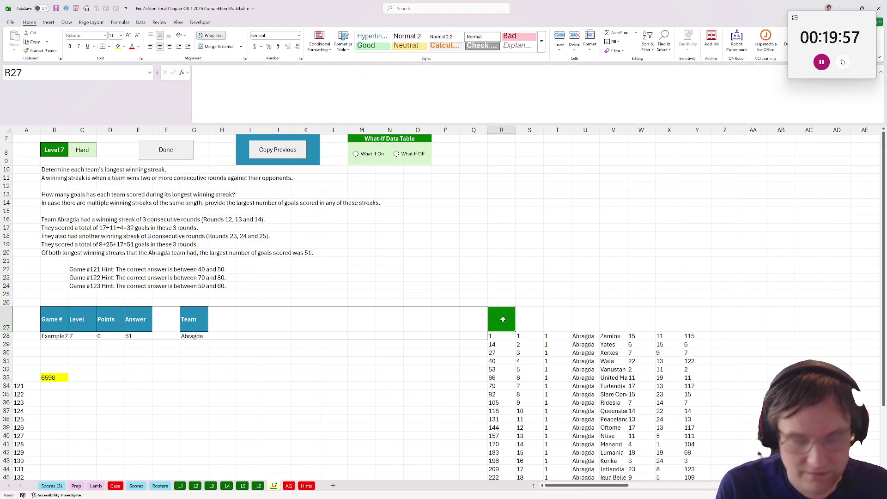
text(d[h)
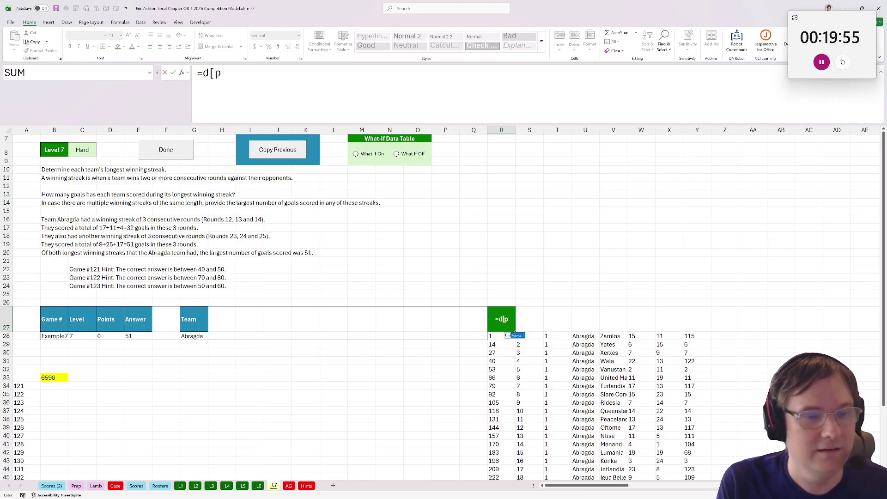
key(BackSpace)
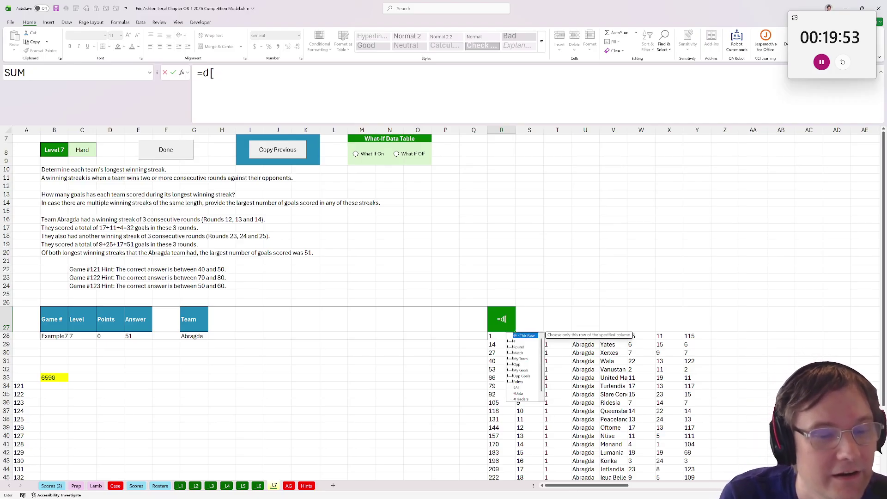
key(Down)
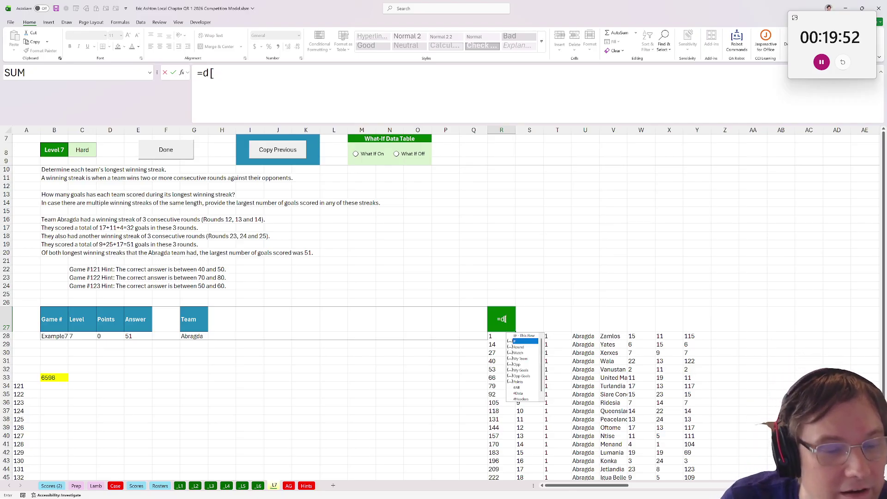
double_click(521, 399)
key(Return)
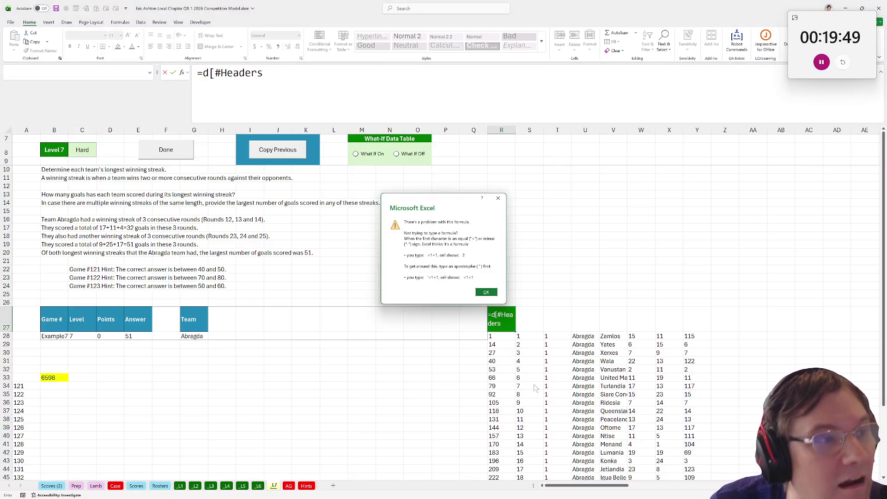
click(486, 293)
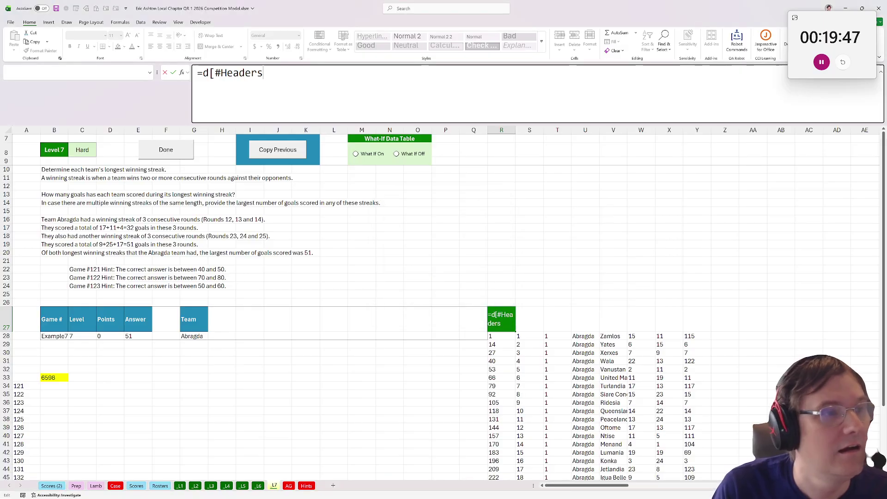
text(])
key(Return)
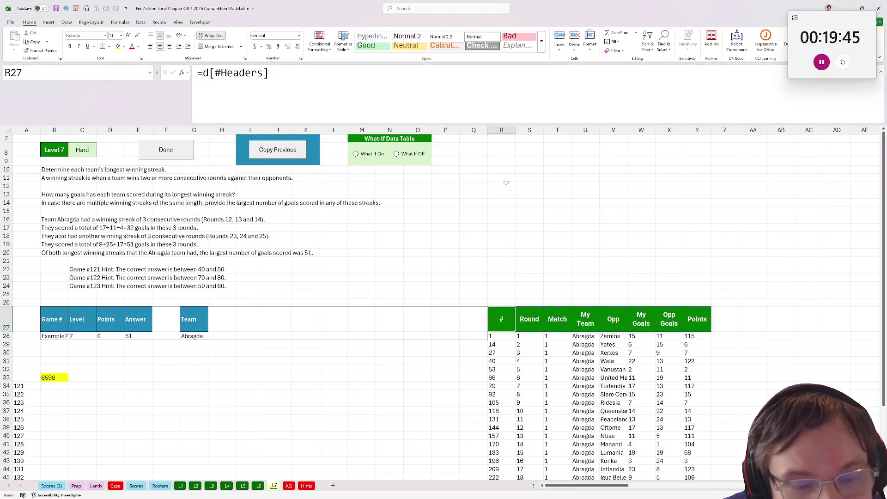
Step: Check the order of the Round values in the filtered match list and in the source table on the Scores (2) sheet
scroll(584, 284, down, 3)
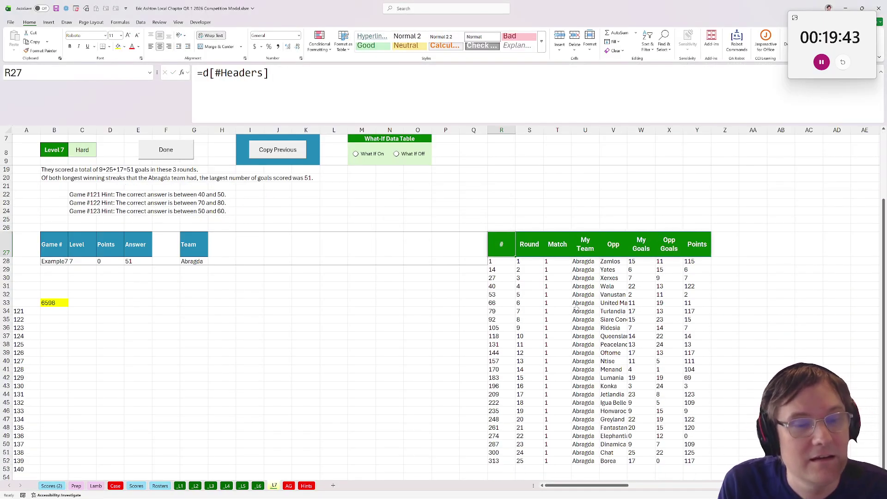
drag(518, 262, 520, 461)
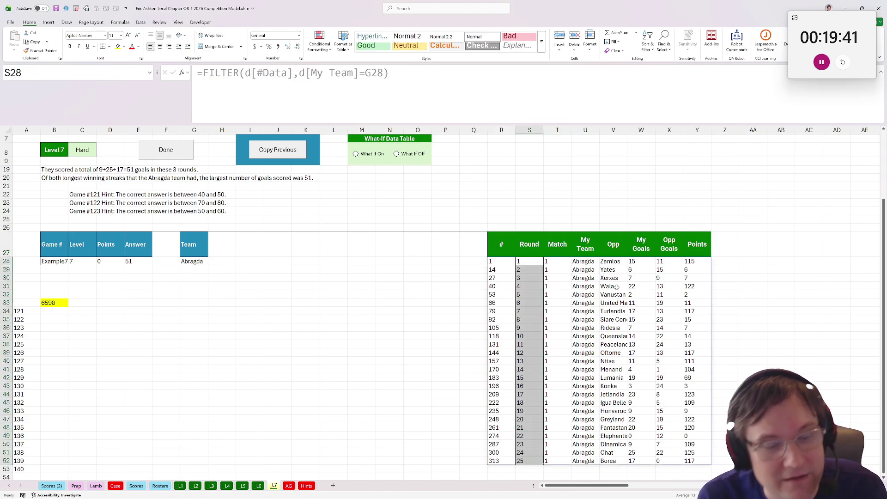
click(729, 262)
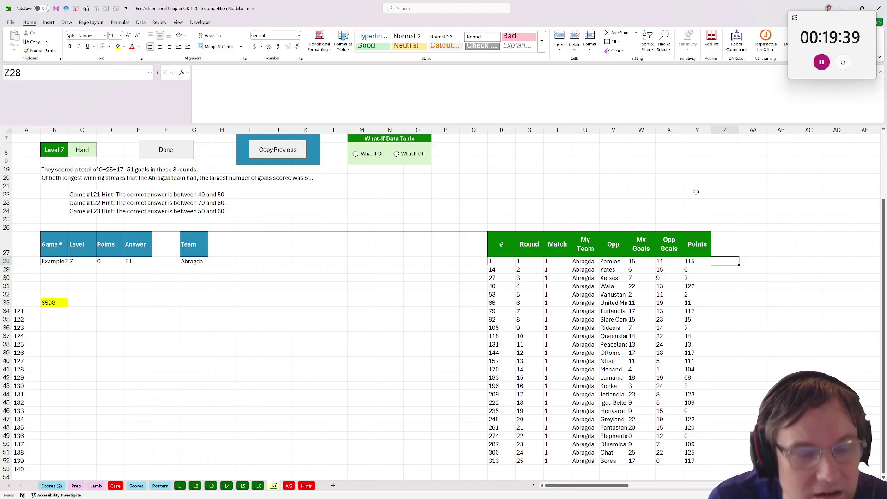
scroll(695, 191, down, 1)
scroll(646, 215, up, 1)
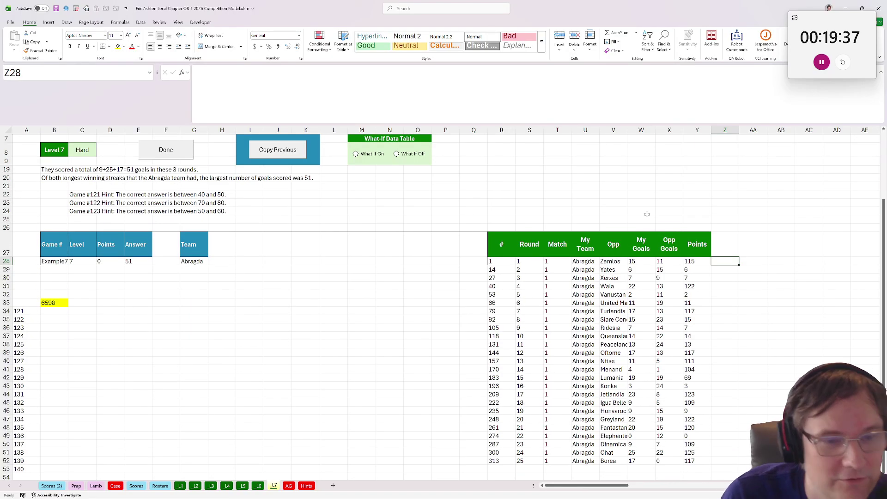
click(63, 486)
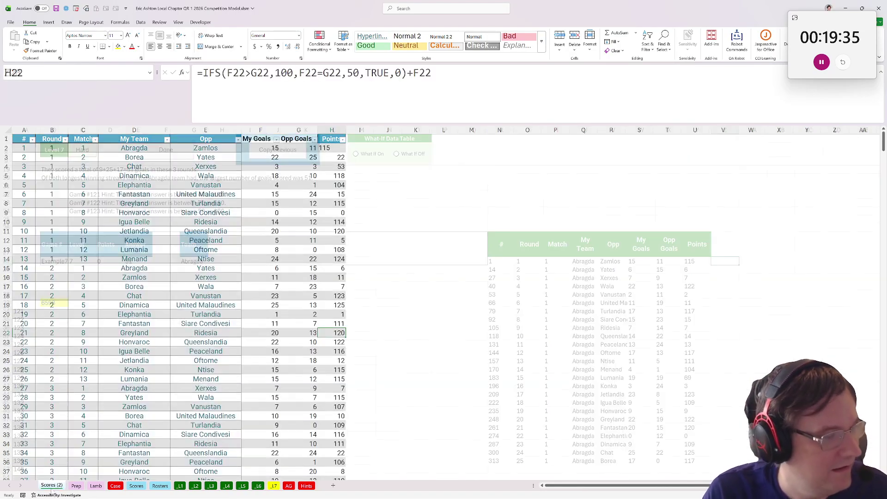
click(46, 140)
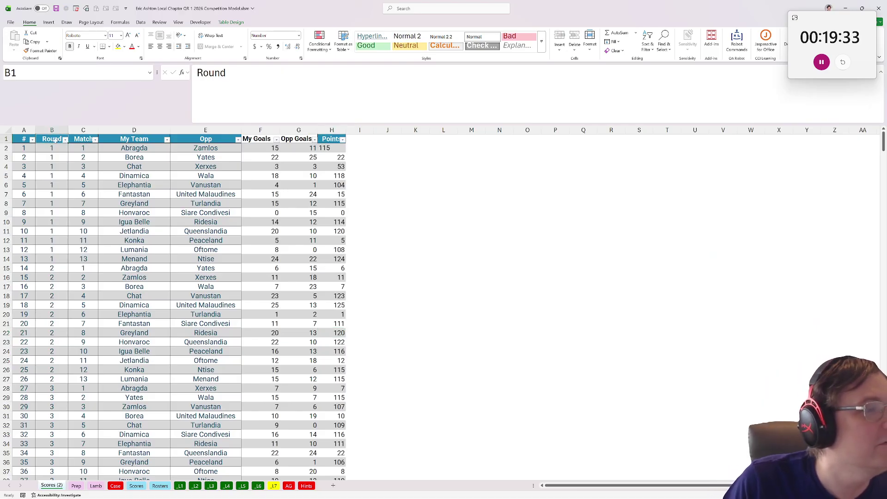
scroll(329, 328, down, 20)
scroll(329, 328, down, 20)
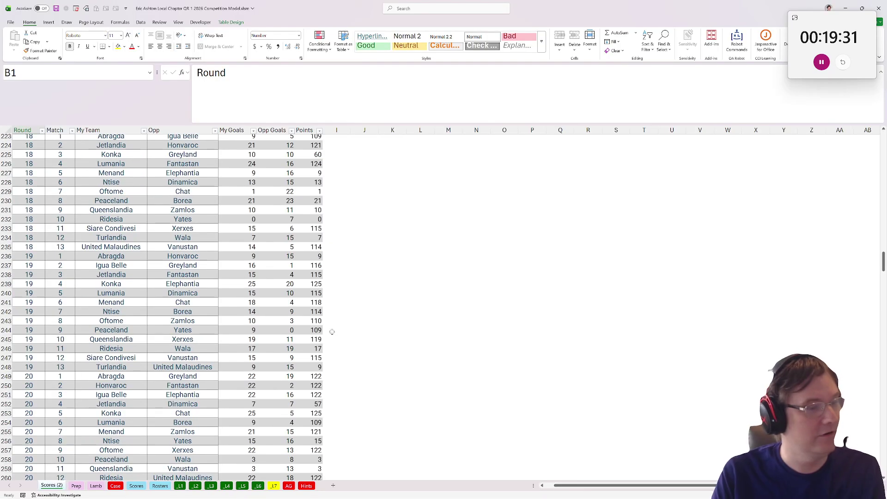
Step: Return to the Level 7 sheet and add the heading "Win?" in Z27, beside Points
click(275, 487)
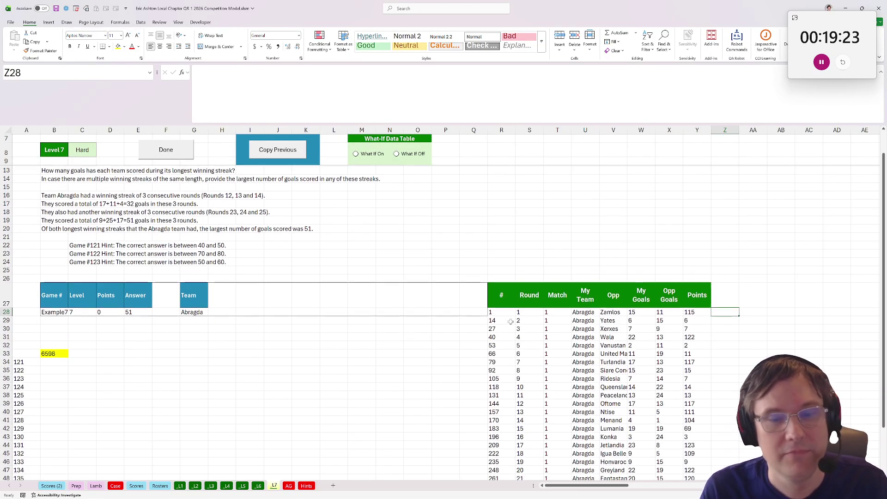
drag(720, 267, 709, 269)
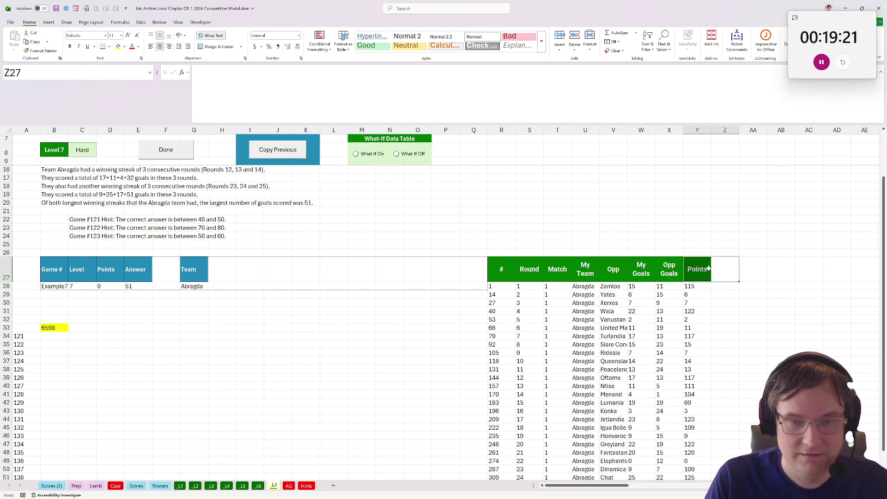
text(Win?)
key(Return)
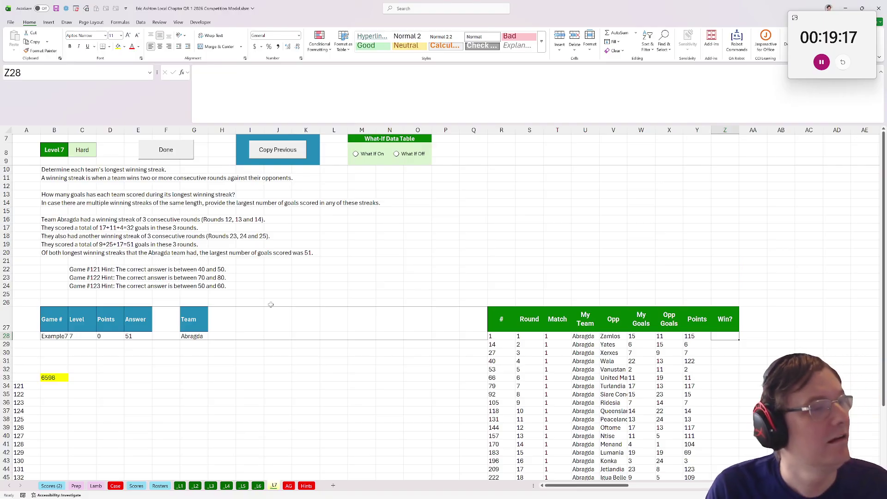
Step: Enter =IF(W28>X28,1,0) in Z28 to flag wins and fill it down alongside the match list
scroll(249, 304, down, 1)
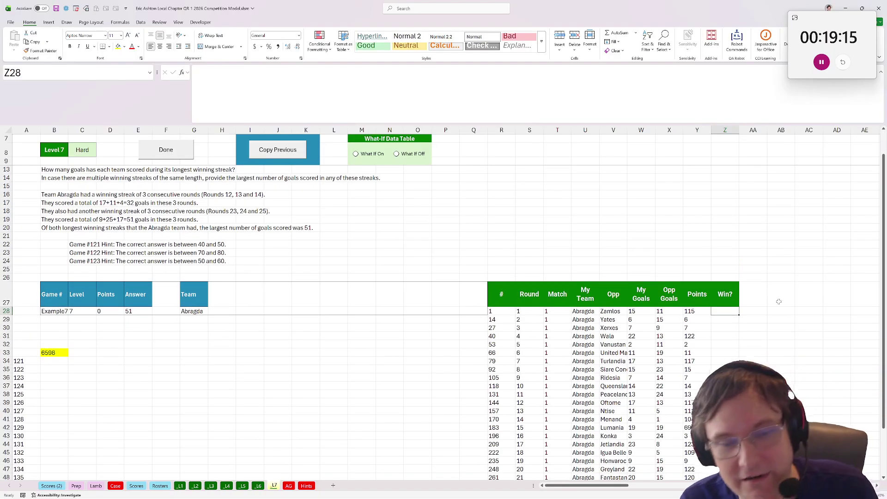
text(=if()
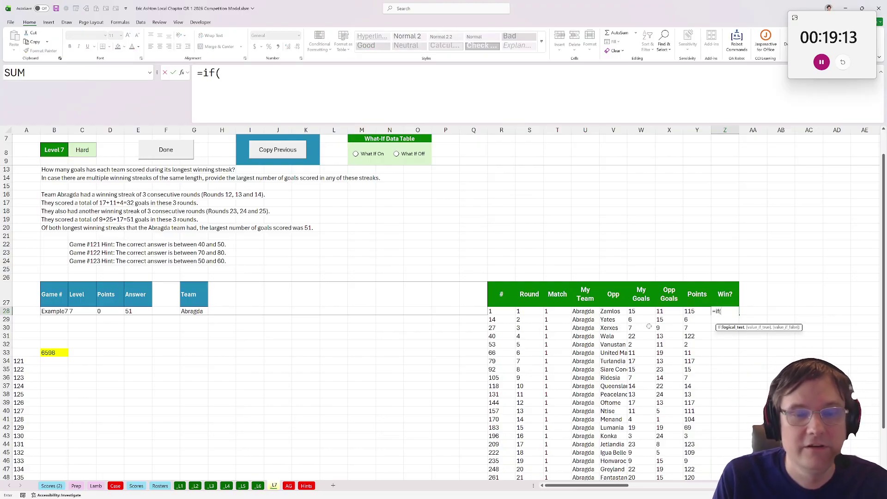
click(643, 312)
text(>)
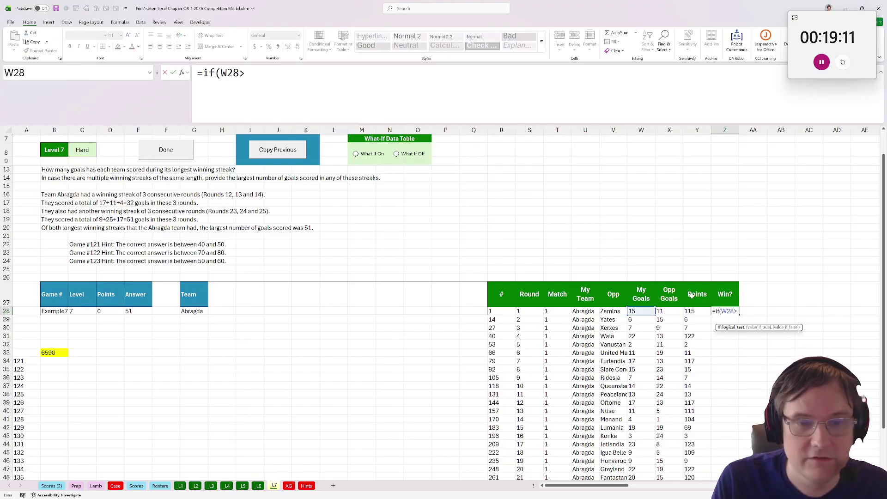
click(674, 311)
text(,1,0)
key(Return)
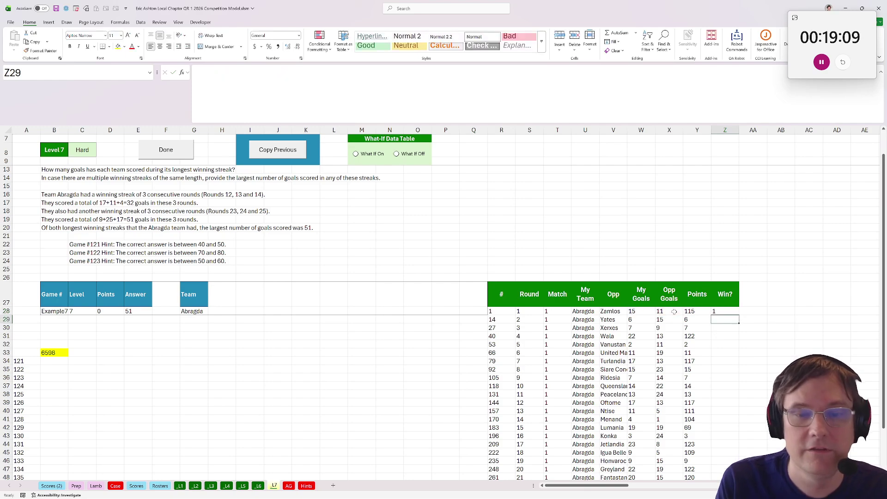
click(729, 311)
double_click(739, 315)
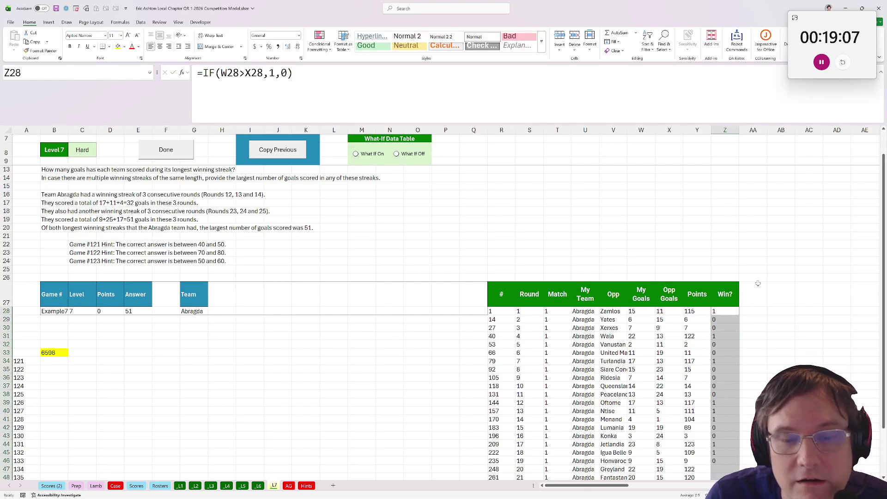
Step: Add the heading "Streak" in AA27, beside the Win? column
click(757, 284)
text(Stream)
key(Return)
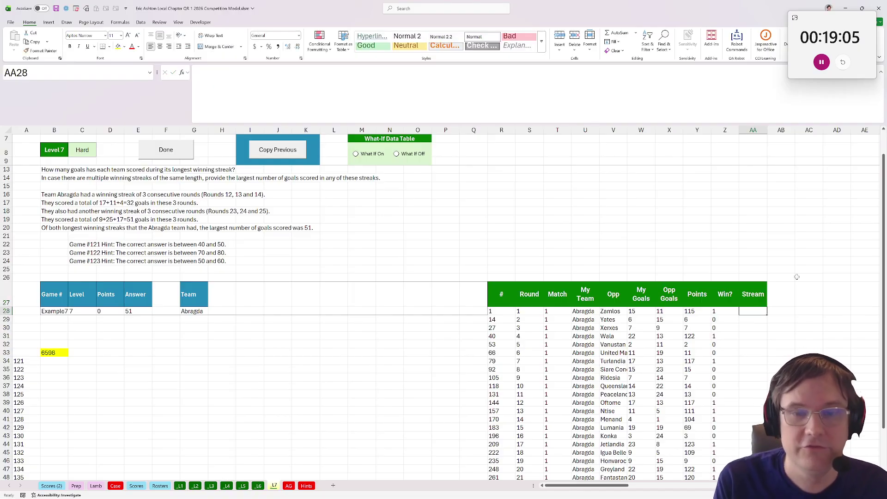
key(Up)
text(Stream)
key(Return)
key(Up)
text(S)
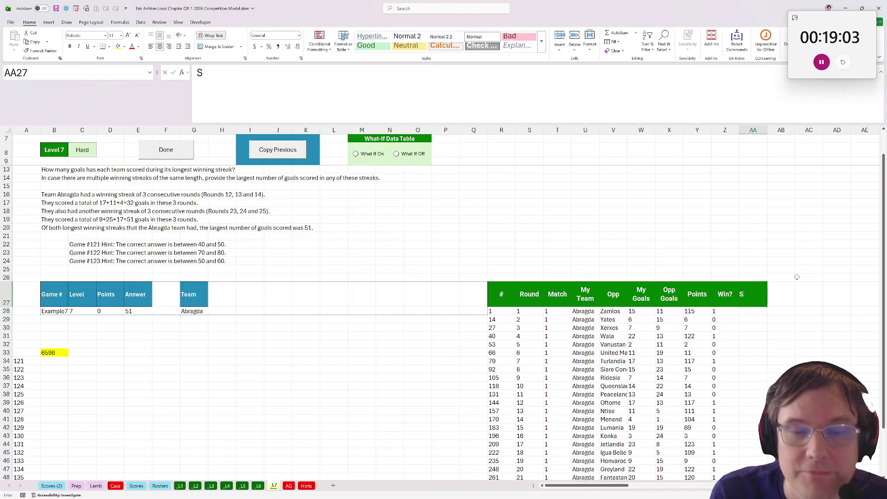
text(treak)
key(Return)
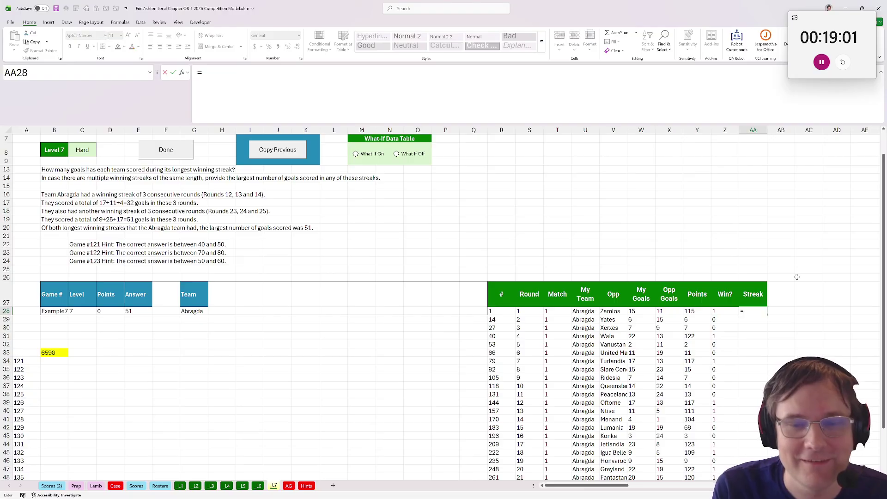
text(=if()
click(717, 311)
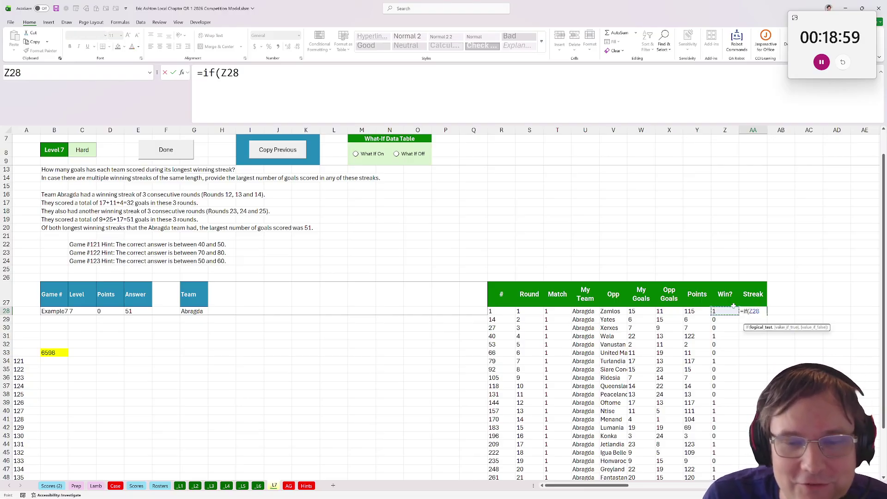
text(,)
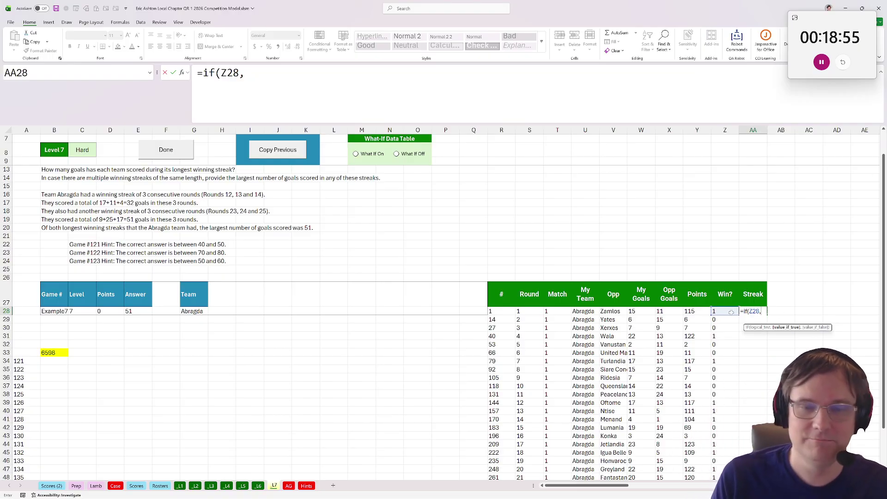
key(Escape)
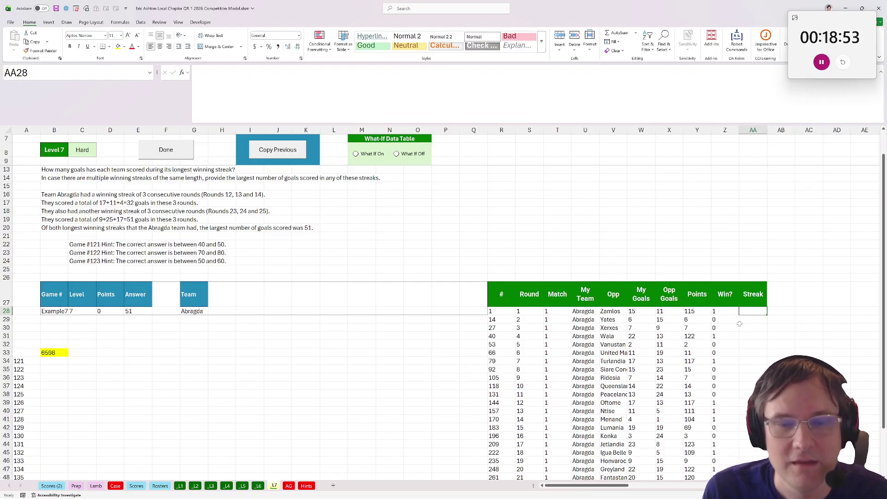
scroll(739, 324, down, 1)
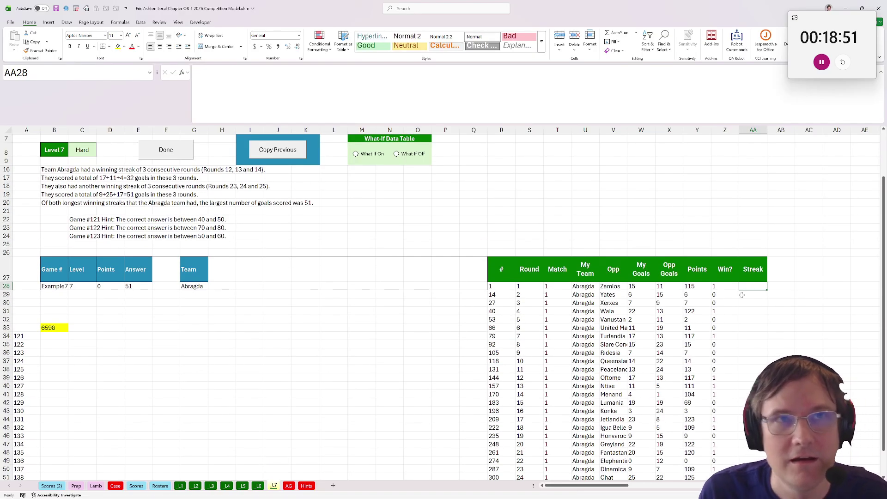
text(=i)
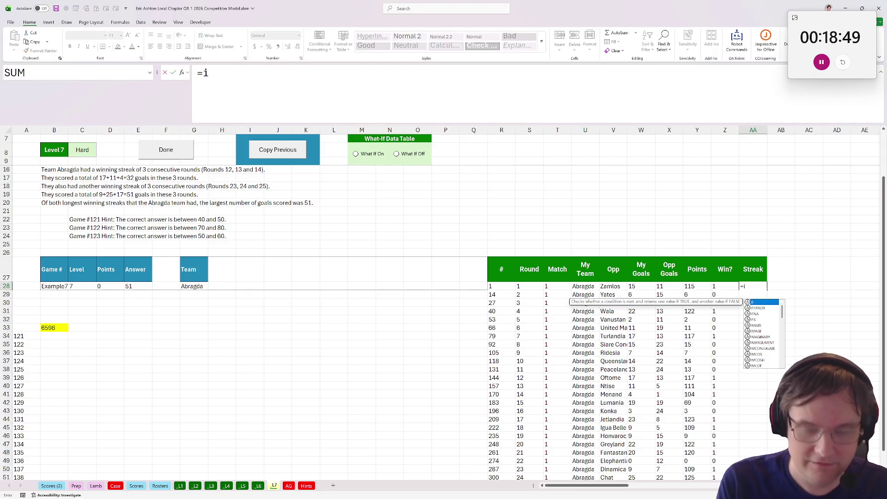
text(f()
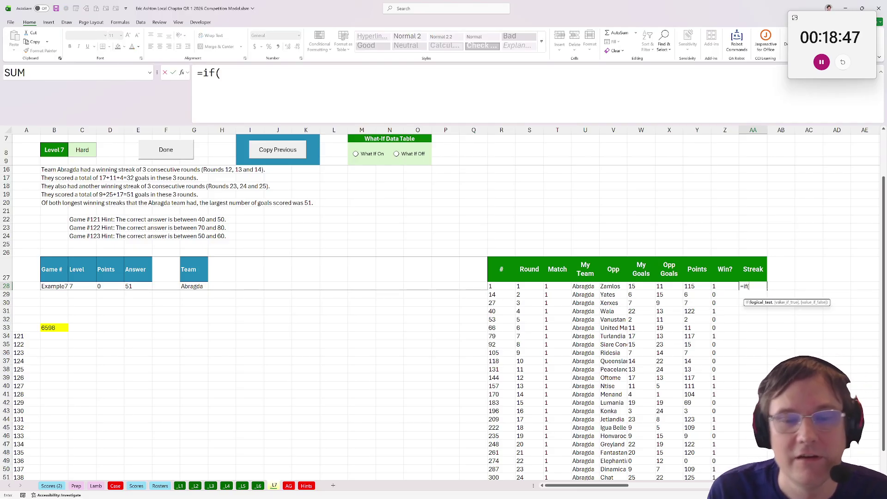
key(Escape)
Step: Move the "Streak" heading up to AA26 and enter 0 in AA27 as the starting value
click(753, 270)
drag(756, 282, 756, 262)
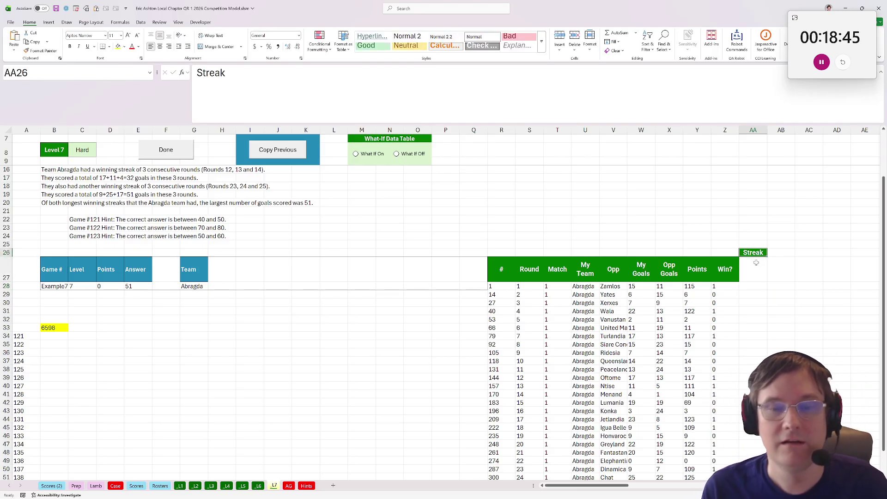
click(756, 271)
text(0)
key(Return)
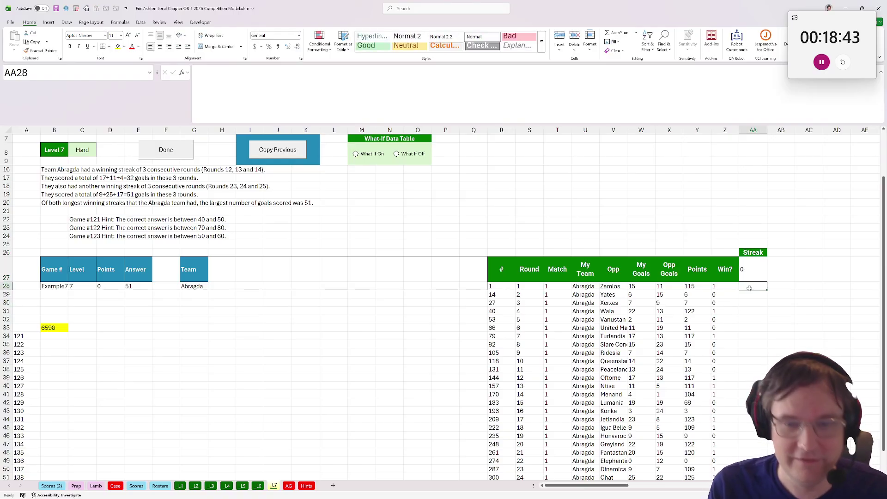
Step: Enter =IF(Z28,AA27+1,0) in AA28 to count consecutive wins and fill it down alongside the match list
text(=if()
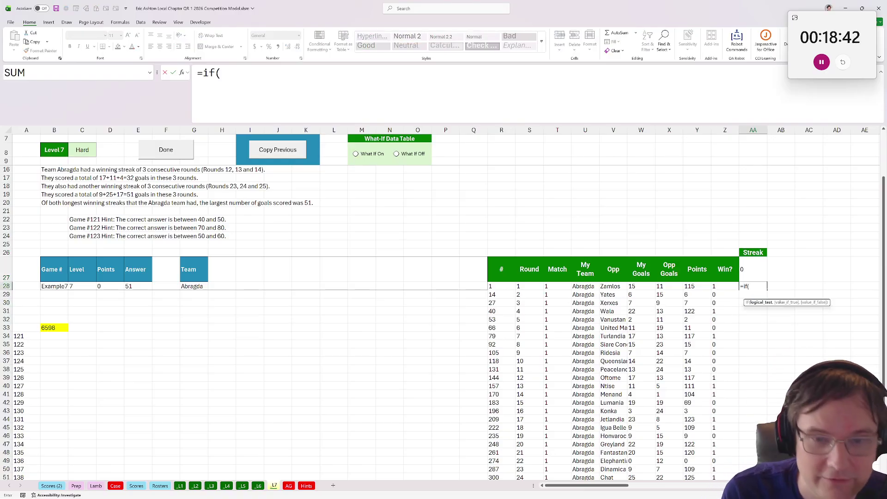
click(715, 287)
text(,)
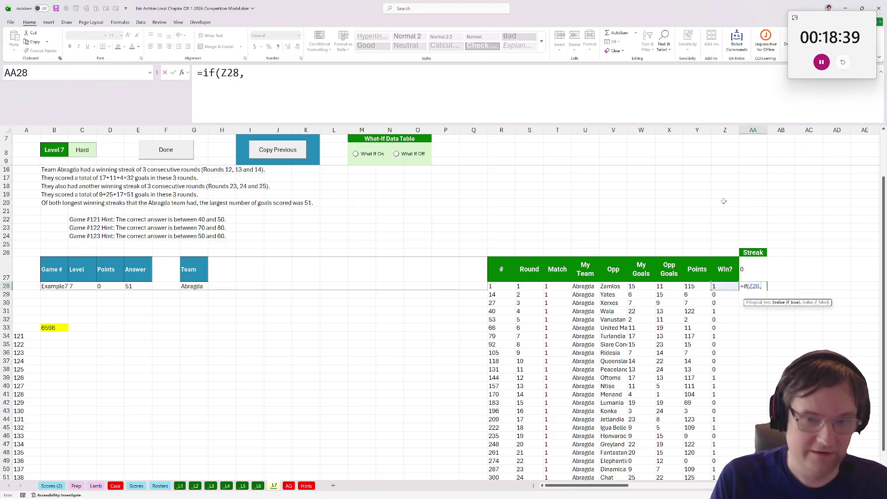
click(748, 277)
text(+1,0)
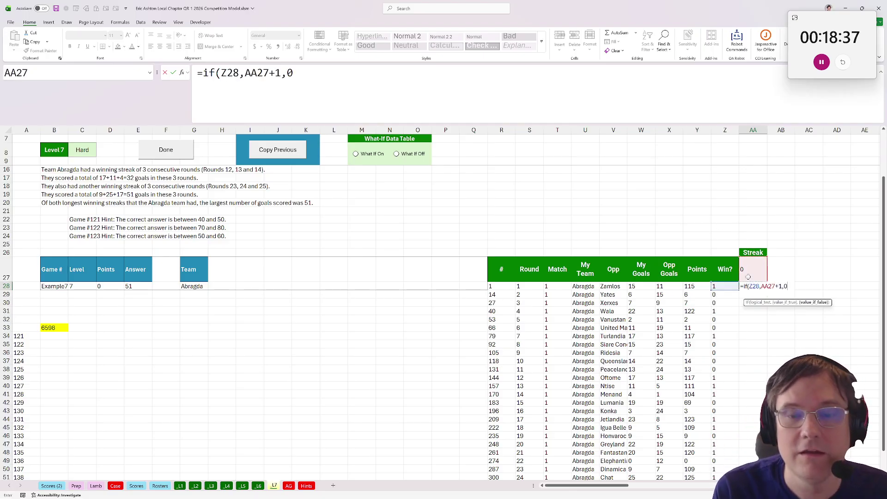
text())
key(ctrl+Return)
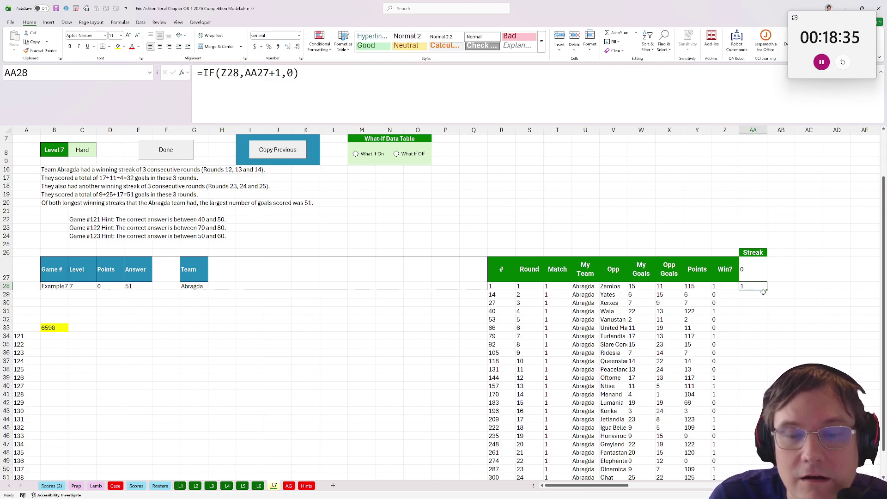
double_click(767, 290)
scroll(673, 309, down, 2)
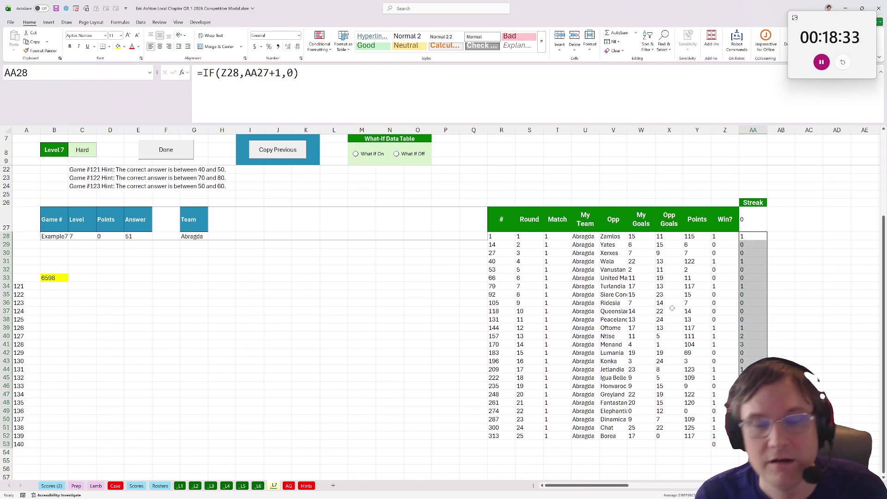
Step: Add the heading "Streak Goals" in AB27, beside the Streak column
scroll(672, 308, up, 4)
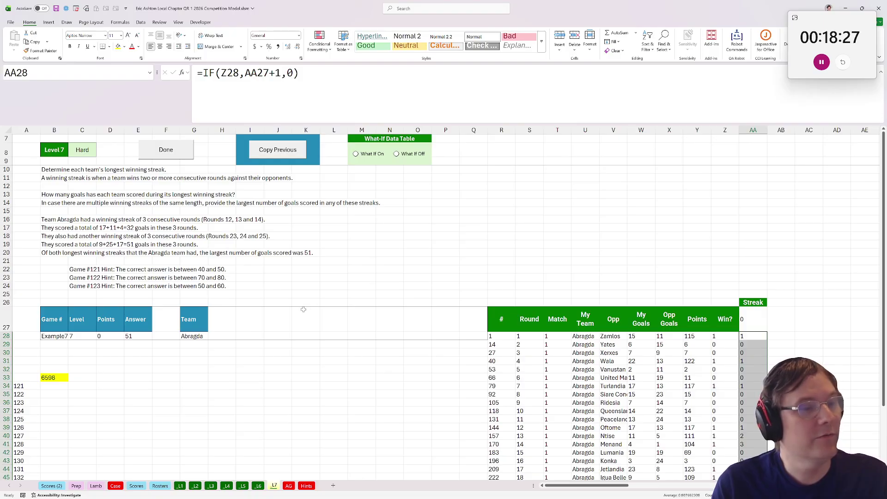
scroll(303, 309, down, 1)
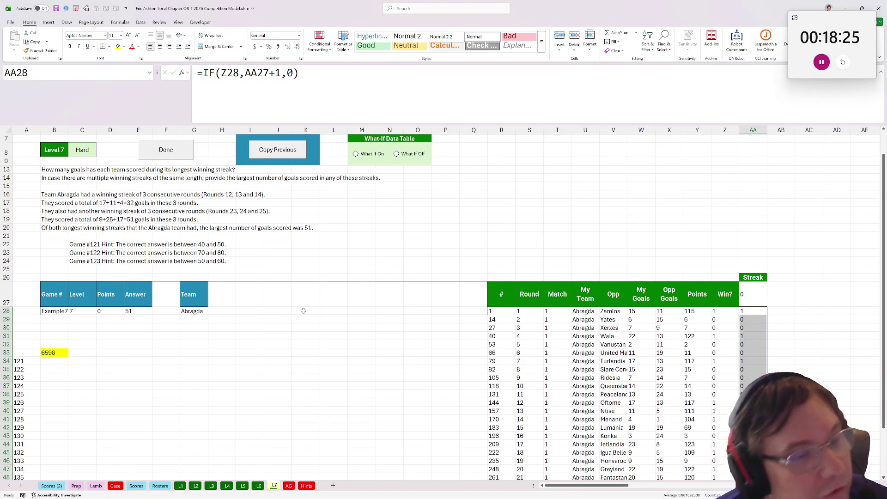
scroll(303, 311, down, 1)
scroll(440, 326, down, 1)
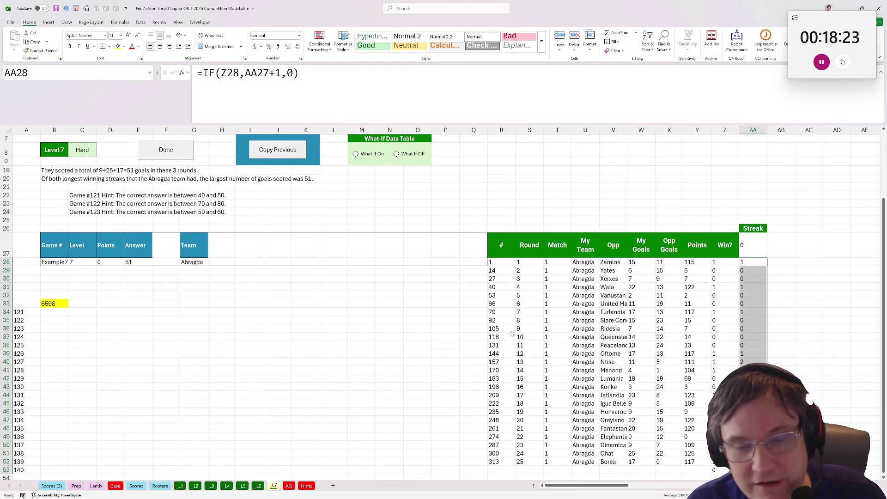
click(783, 247)
text(Goals)
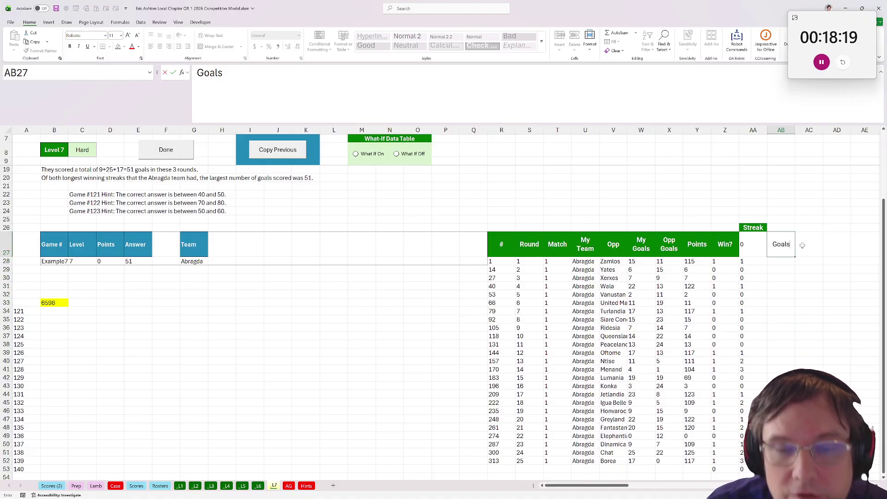
key(Escape)
text(Stream)
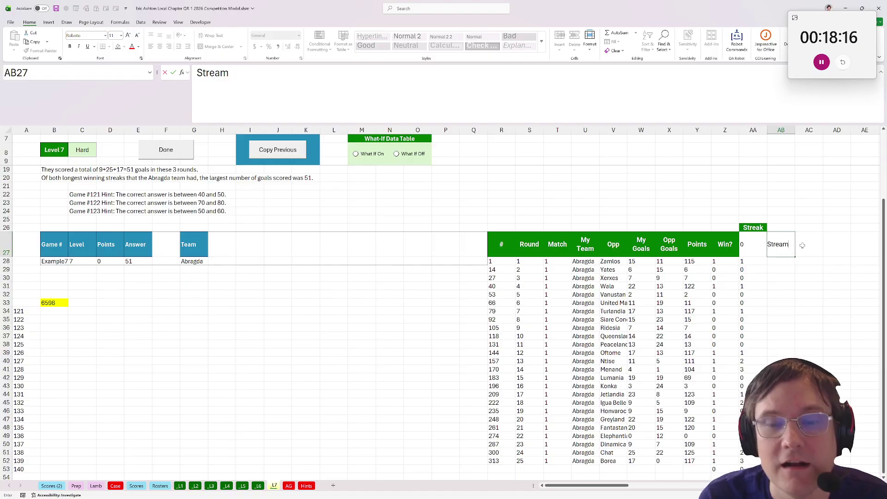
key(BackSpace)
text(,)
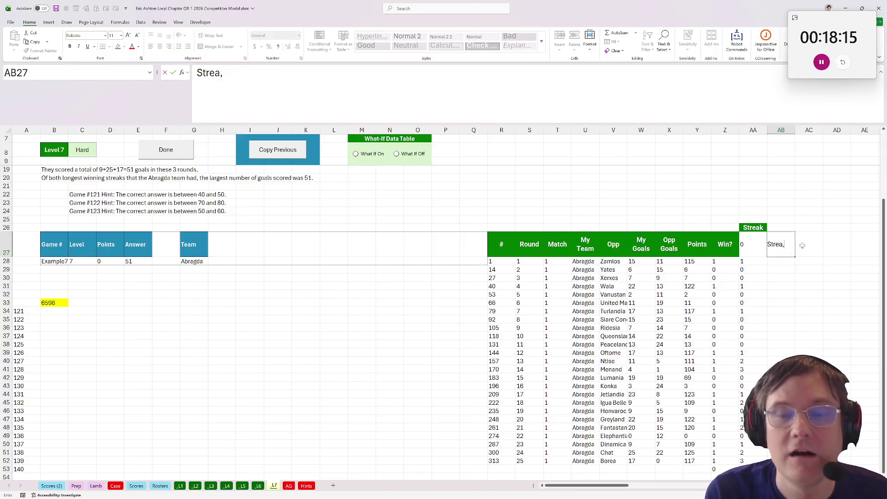
text(k Gk Goals)
key(Return)
Step: Enter =IF(AA28,AA27+W28,0) in AB28 under the Streak Goals heading
text(=)
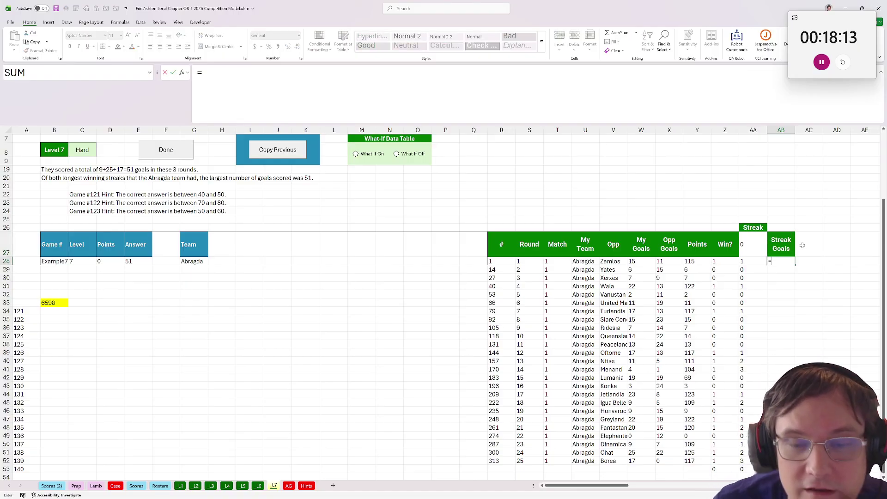
text(if()
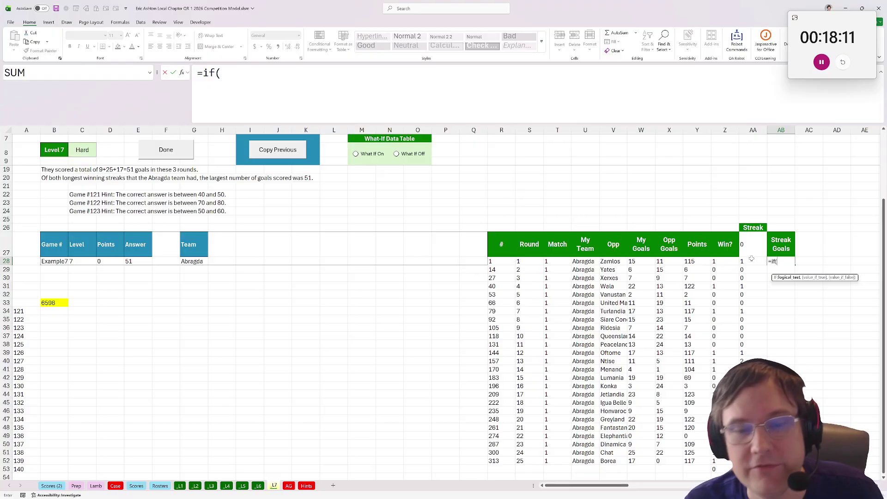
key(Left)
text(,)
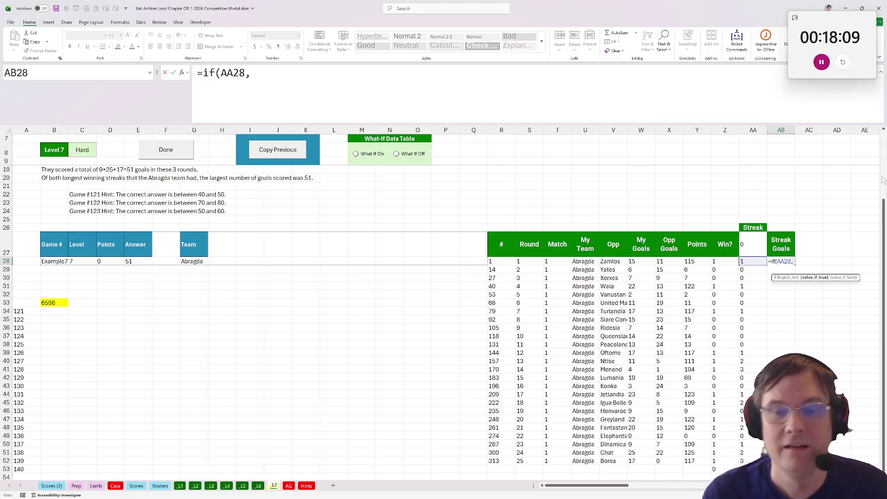
click(756, 254)
text(+)
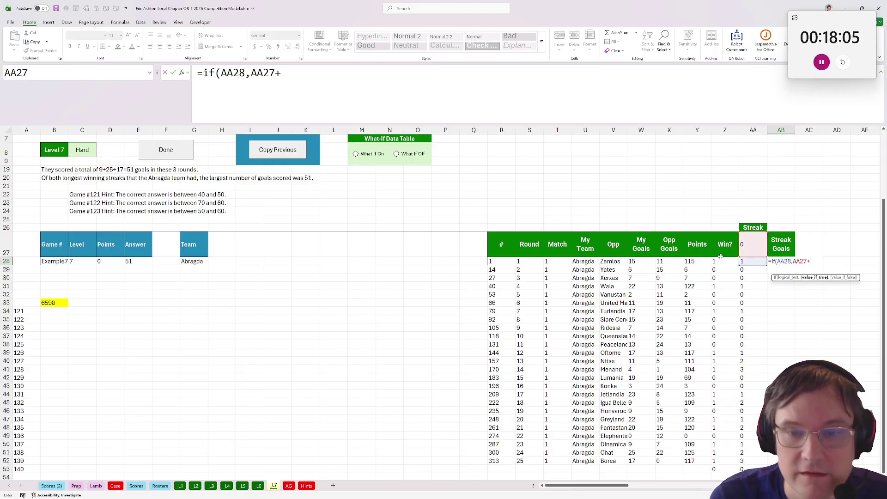
click(651, 261)
text(,)
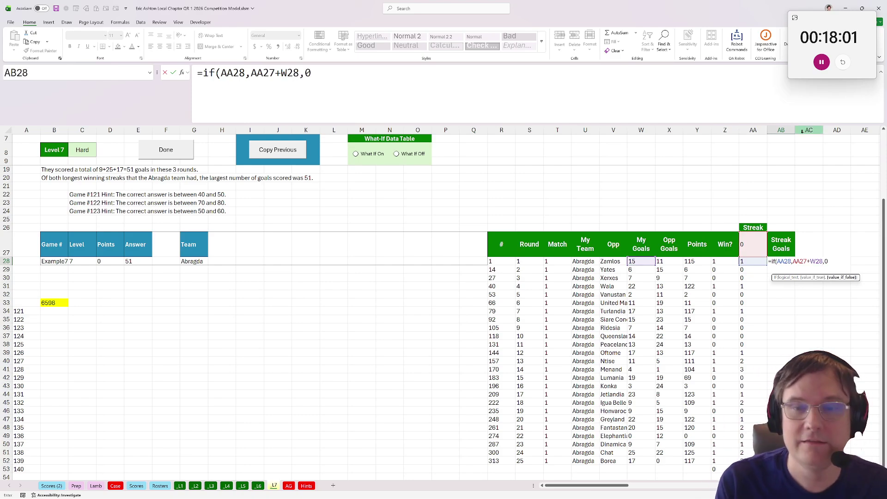
text(0)
key(Up)
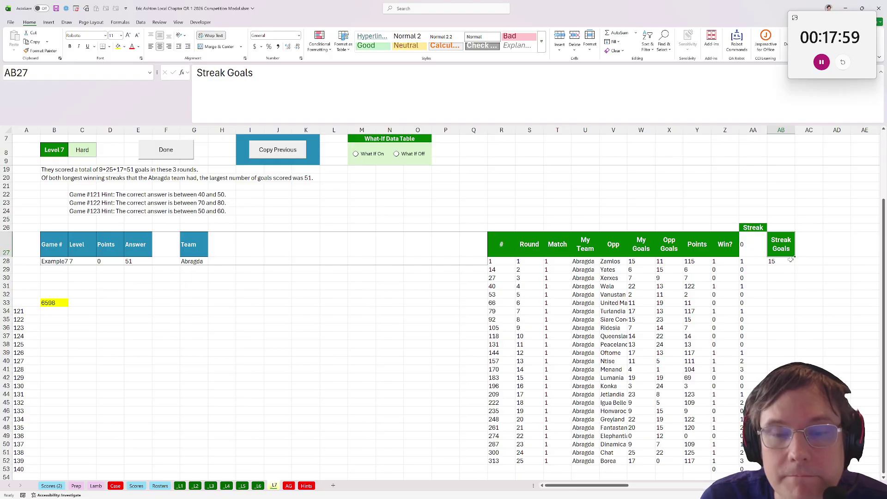
Step: Fill the Streak Goals formula from AB28 down alongside the match list
click(791, 261)
click(796, 261)
click(792, 262)
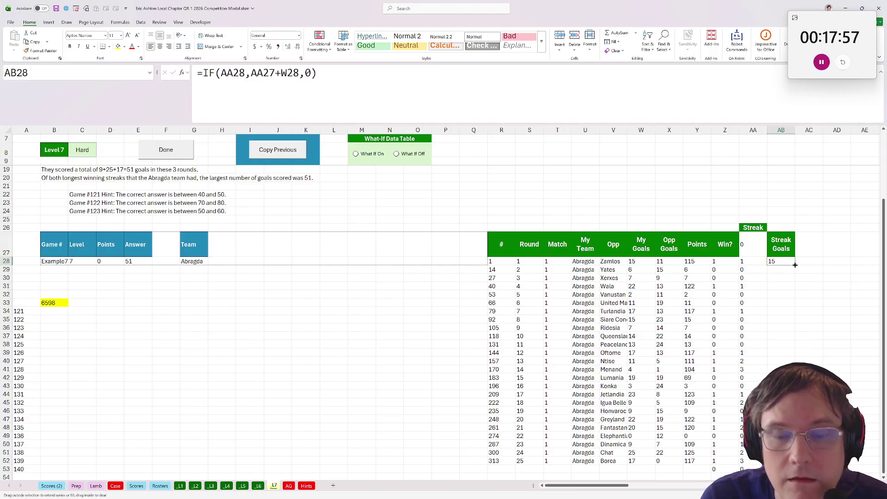
double_click(795, 265)
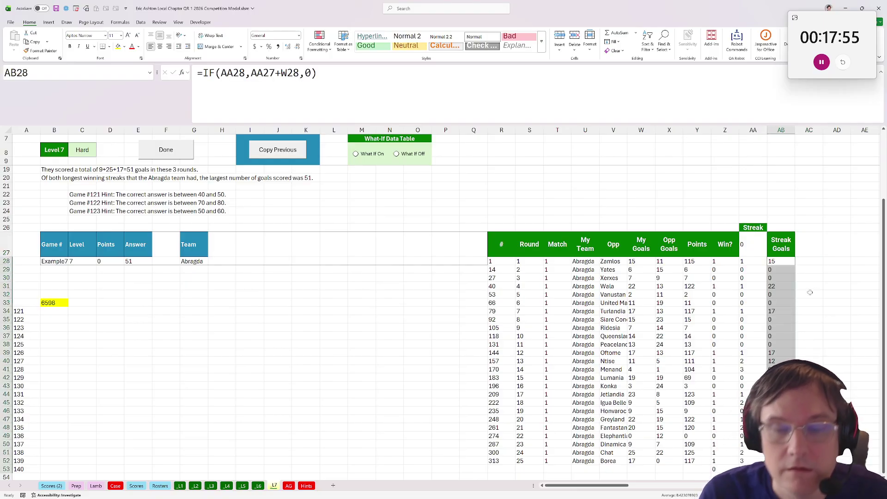
Step: Add the heading "Longest Strek" in AC27 and enter =MAX(AA28:AA53) in AC28 below it
click(809, 244)
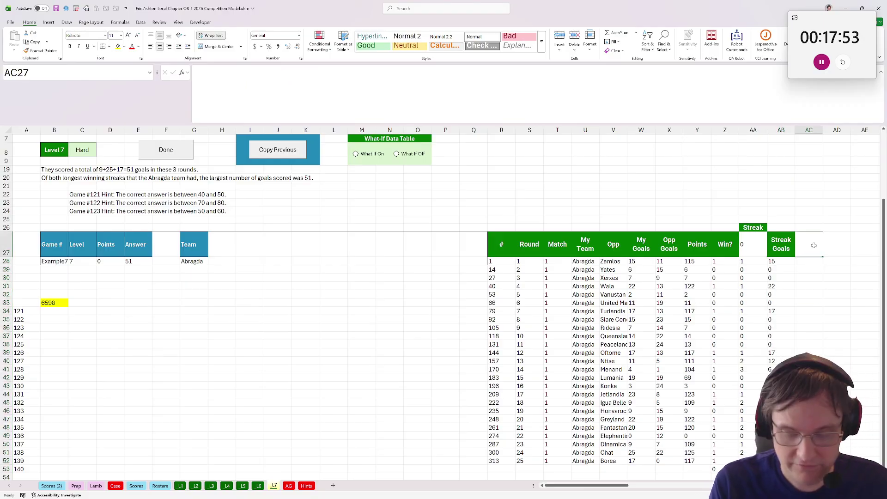
text(Longest Streak)
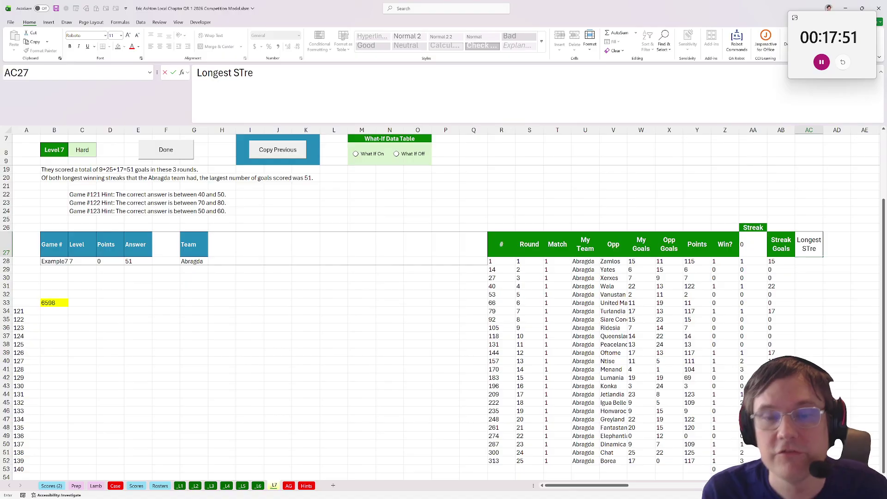
key(Return)
text(=max()
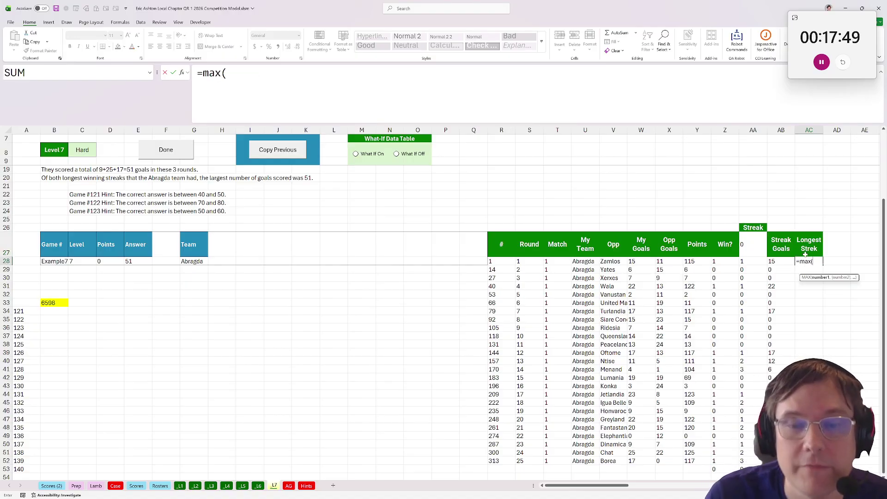
drag(753, 262, 753, 459)
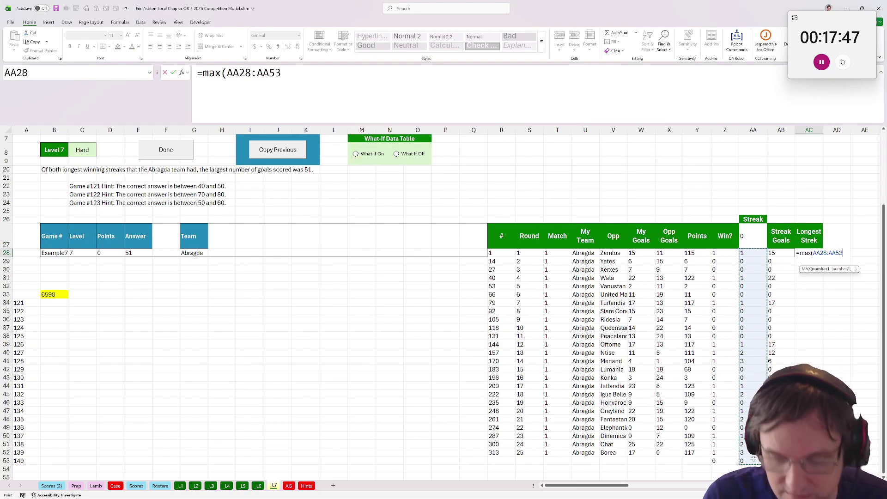
key(Return)
Step: Add the heading "Most Goals" in AD27, beside the longest streak column
click(845, 231)
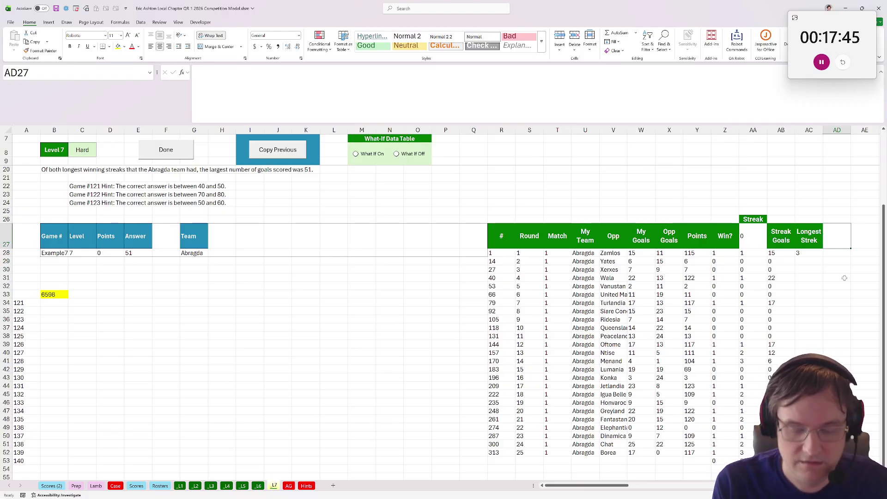
text(Most Goals)
key(Return)
Step: Enter =FILTER(AB28:AB53,AA28:AA53=AC28) in AD28 to list the streak goals for rows matching the longest streak
text(=)
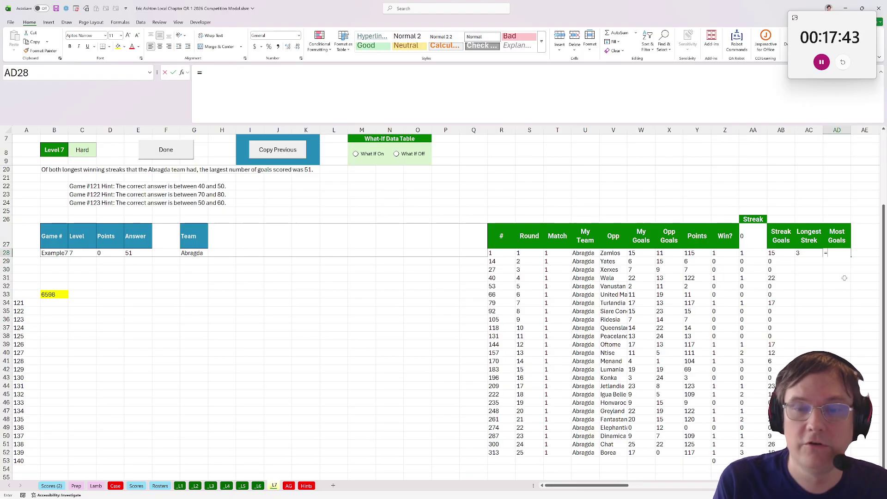
text(filter)
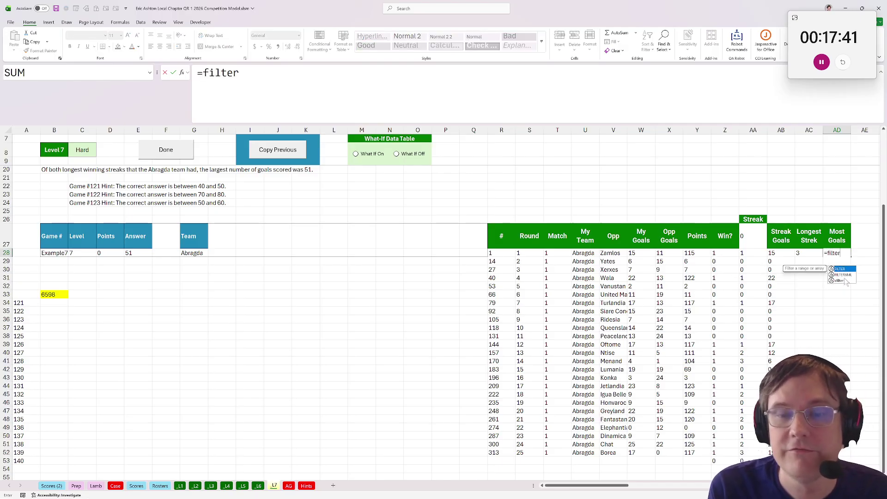
text(()
drag(770, 253, 770, 269)
key(ctrl+shift+Down)
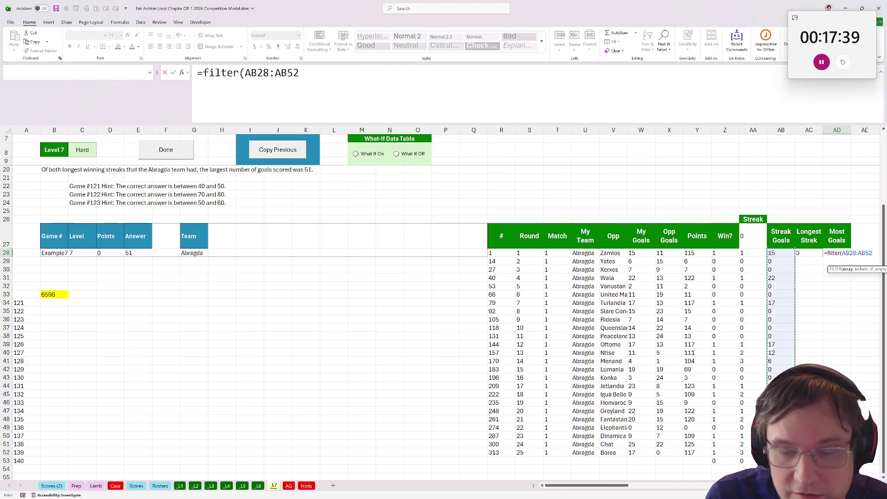
text(,)
click(745, 253)
key(ctrl+shift+Down)
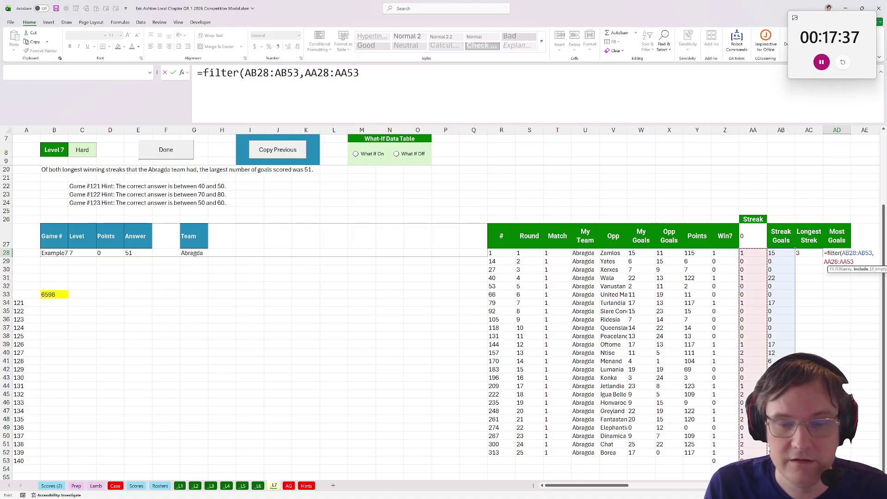
text(=)
click(798, 254)
key(ctrl+Return)
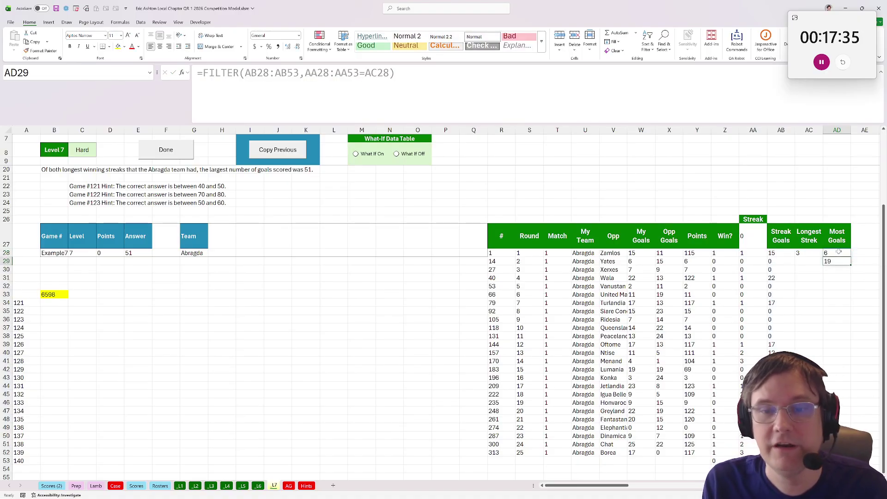
Step: Check the FILTER formula in AD28 against the worked Abragda example in the level instructions
key(F2)
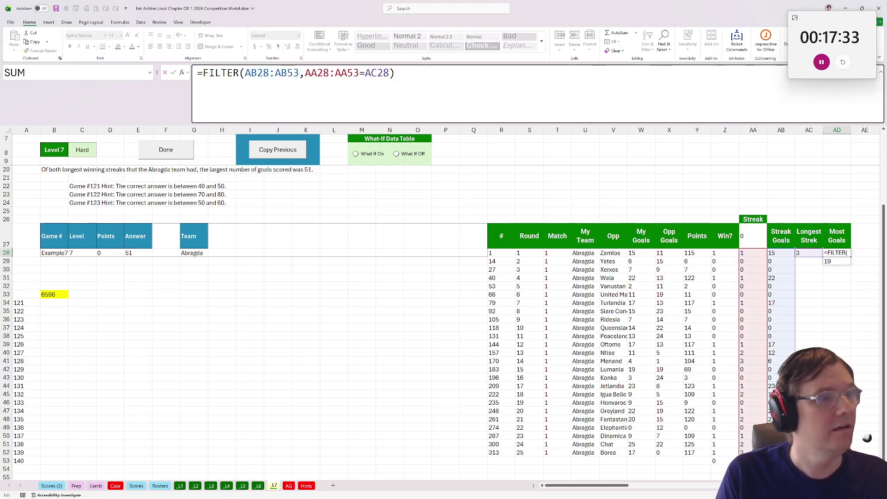
scroll(107, 398, up, 3)
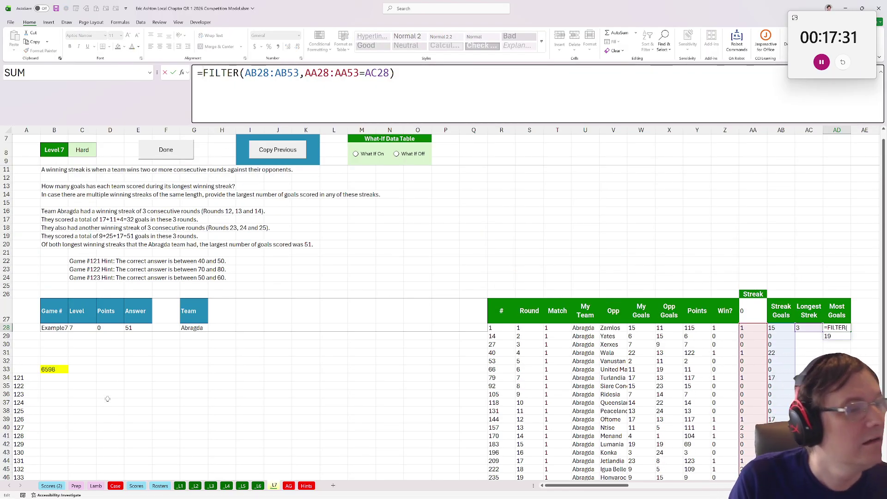
key(Escape)
scroll(116, 394, down, 1)
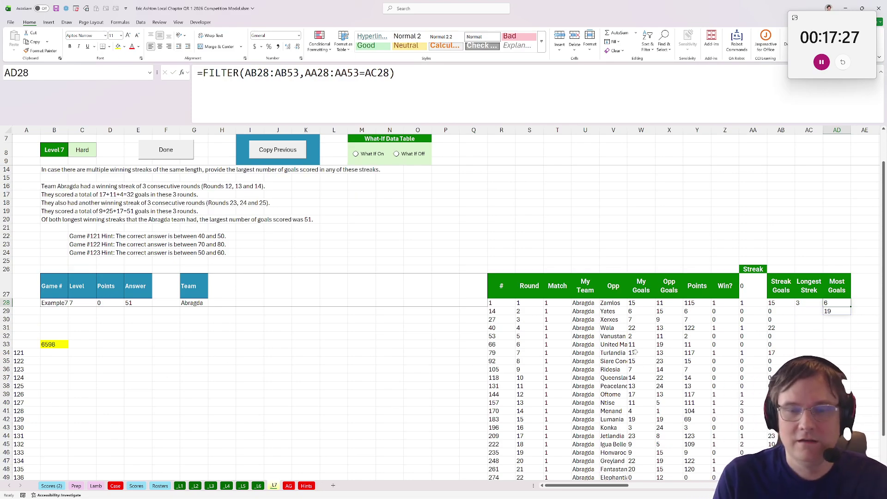
scroll(636, 352, down, 1)
Step: Examine which cells the Streak Goals formulas in AB39, AB40 and AB28 reference
click(773, 370)
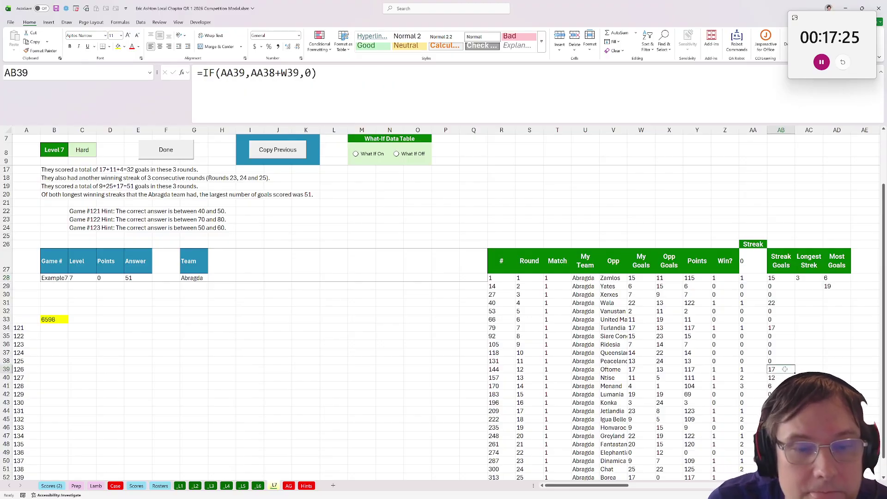
double_click(786, 370)
key(Return)
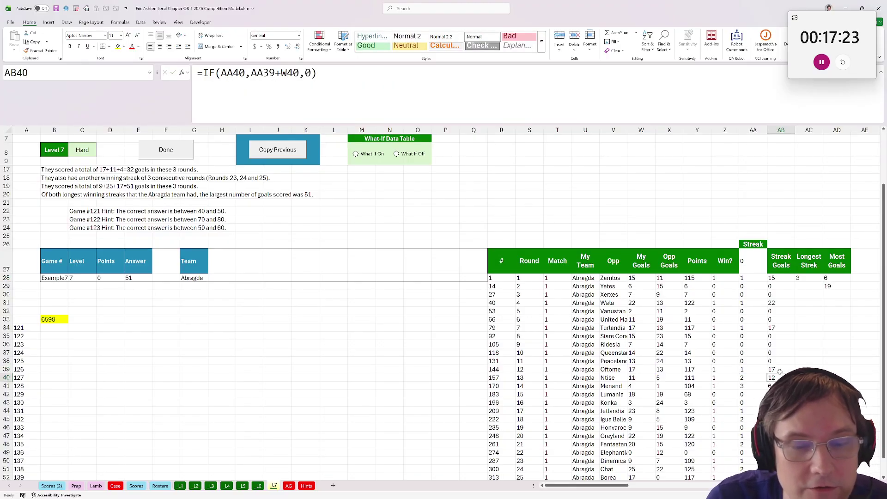
click(779, 371)
double_click(780, 371)
key(Return)
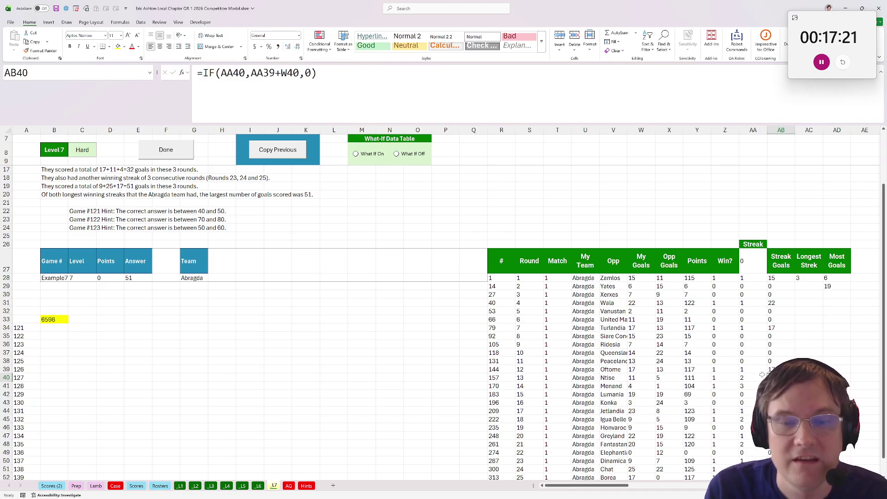
double_click(781, 378)
key(Return)
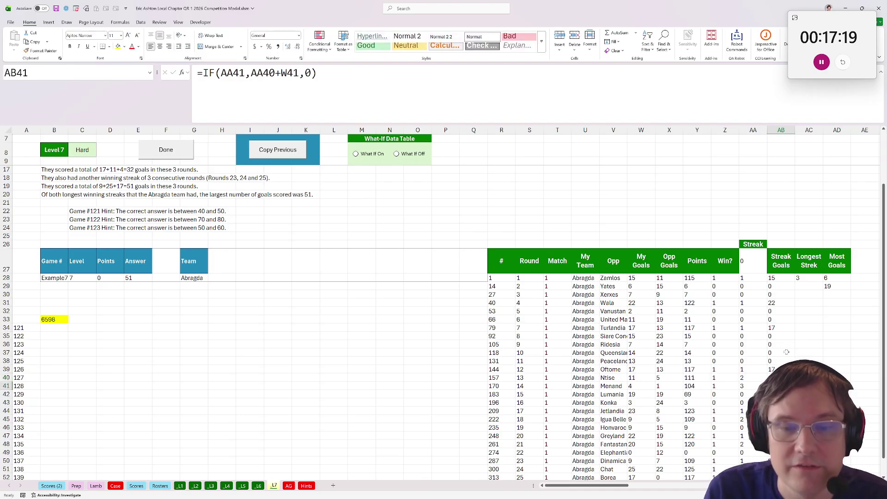
click(769, 375)
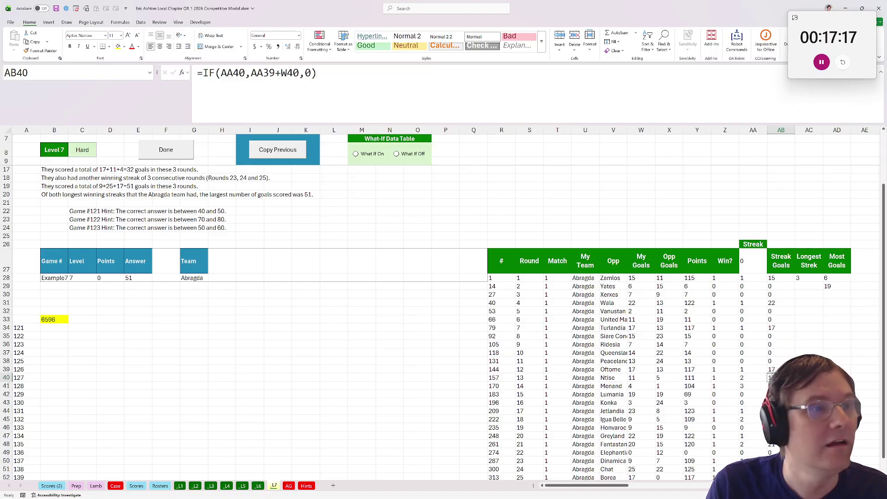
key(F2)
key(Return)
key(ctrl+Up)
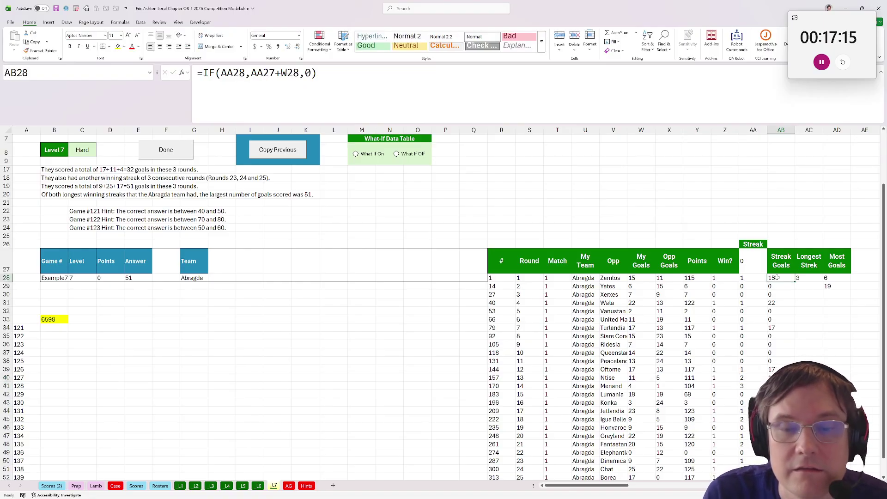
key(F2)
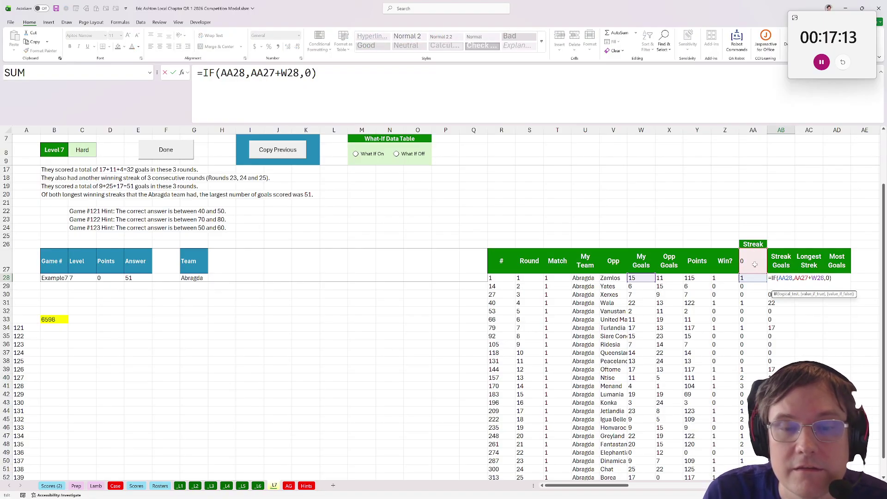
Step: Move the Streak Goals heading from AB27 up to AB26 and enter 0 as the starting value in AB27
click(787, 263)
drag(781, 249, 780, 243)
click(782, 266)
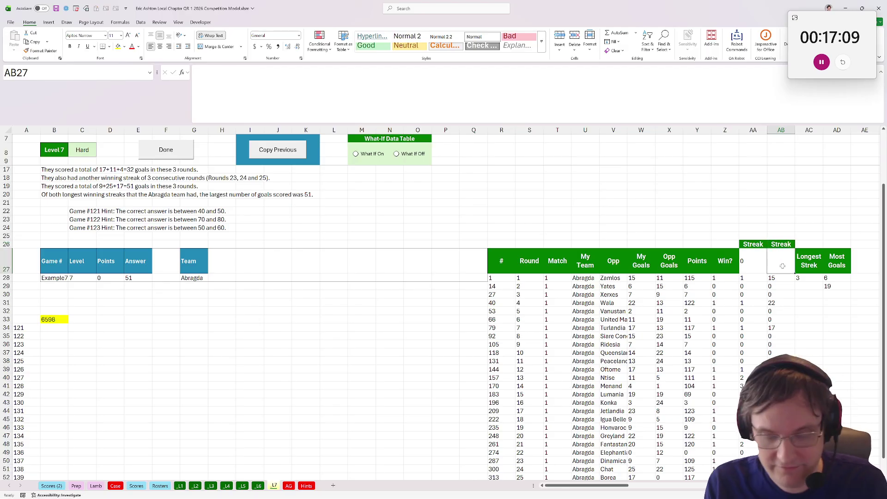
text(0)
Step: Change the AB28 formula to =IF(AA28,AB27+W28,0) and fill it down the Streak Goals column
click(770, 286)
double_click(770, 278)
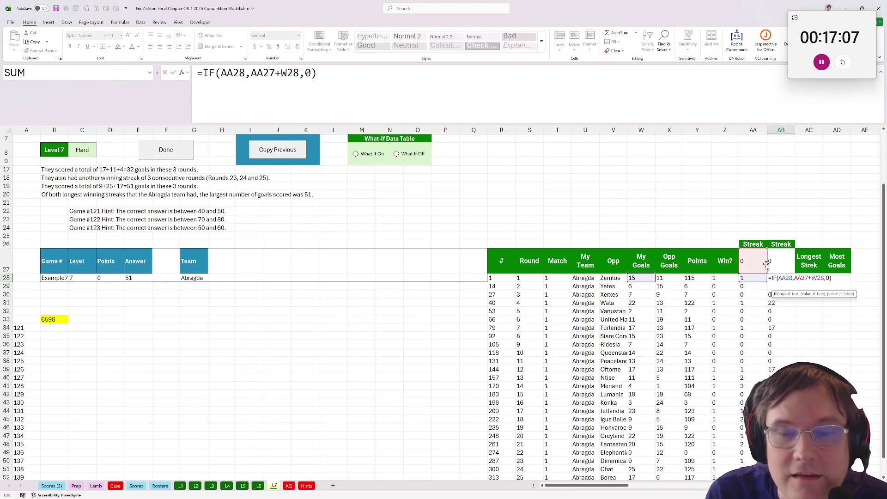
click(784, 289)
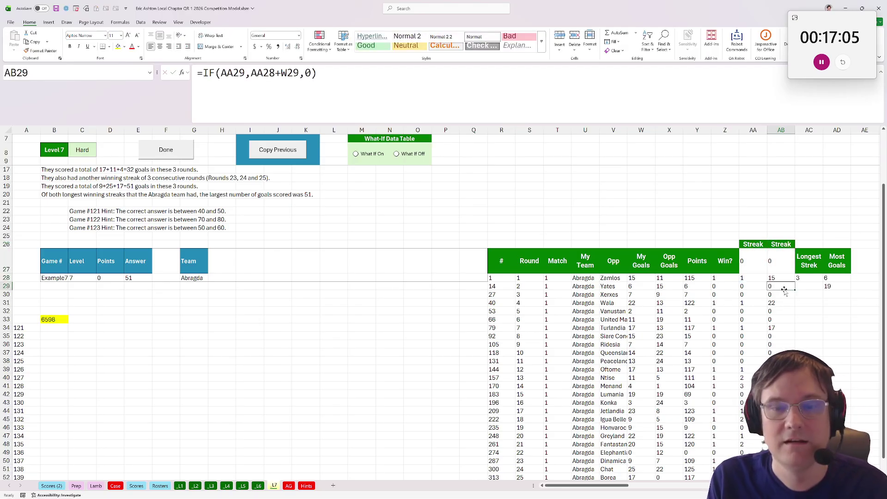
click(784, 280)
double_click(794, 282)
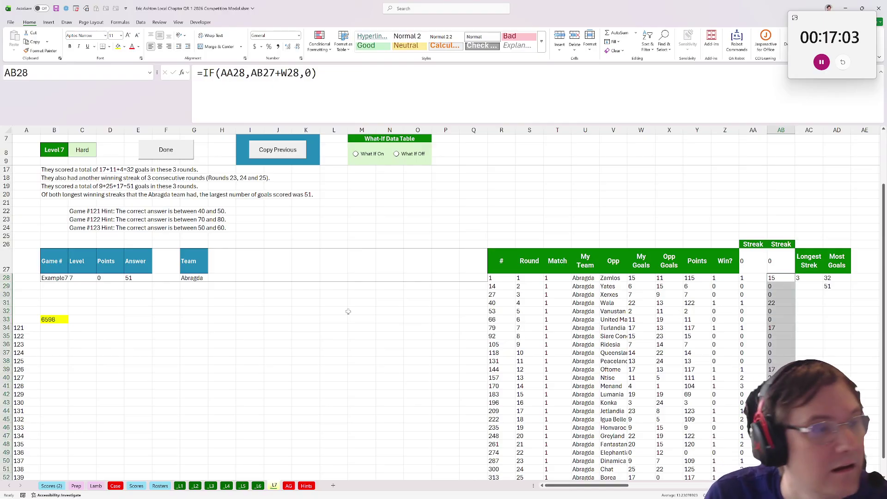
Step: Enter =MAX(AD28#) in the yellow answer cell B33
scroll(348, 311, up, 2)
scroll(208, 327, down, 1)
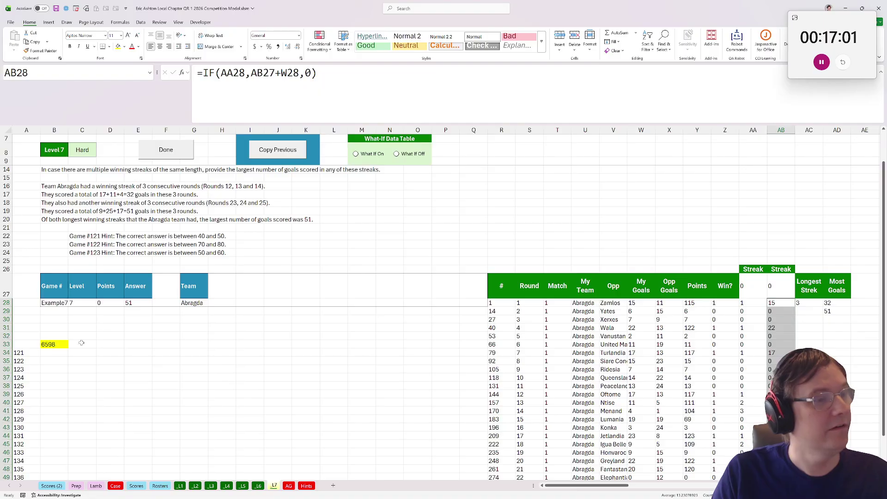
click(54, 345)
text(=max()
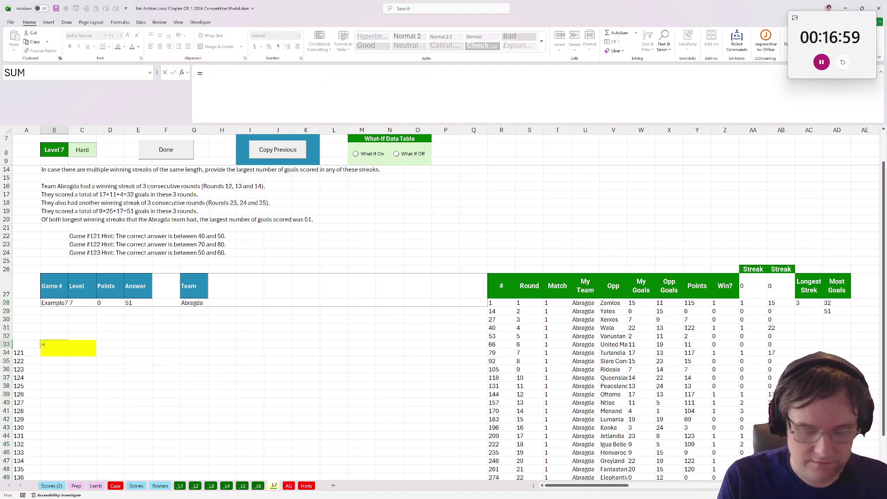
click(837, 306)
text(#))
key(Return)
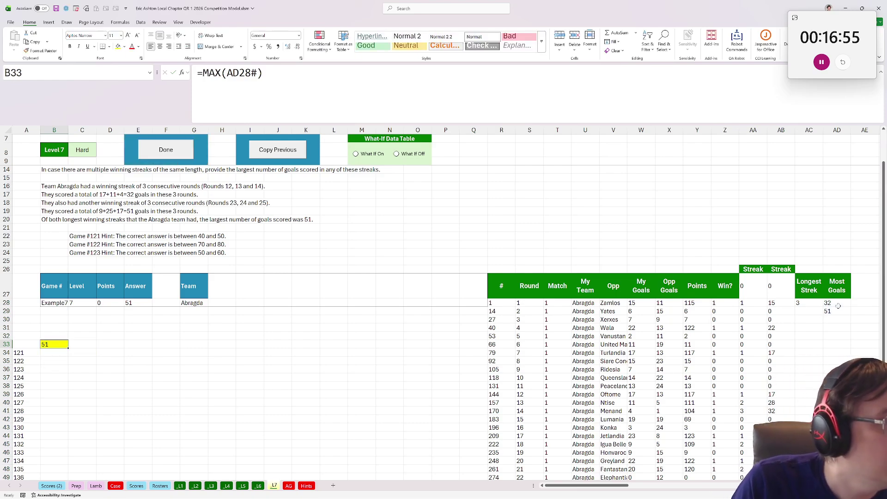
Step: Run the Done macro and paste the copied answers into the Level 7 fields from game 121 on the Excel Esports site in Chrome
click(169, 150)
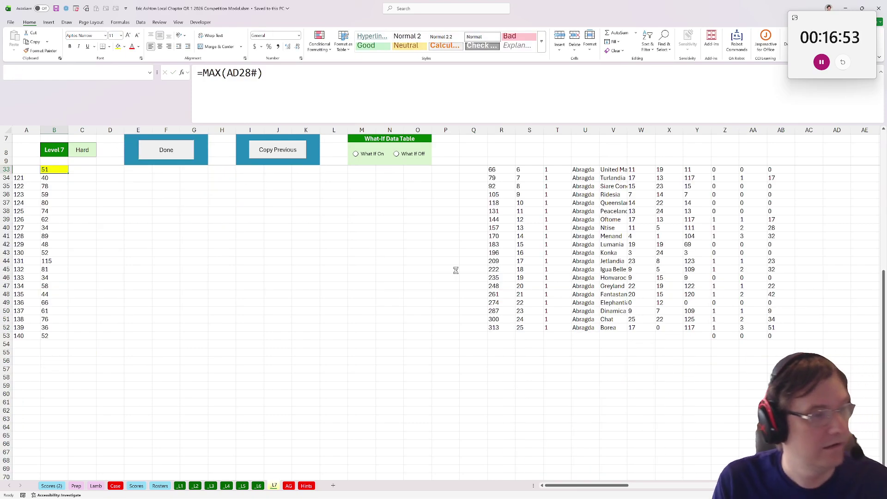
click(483, 491)
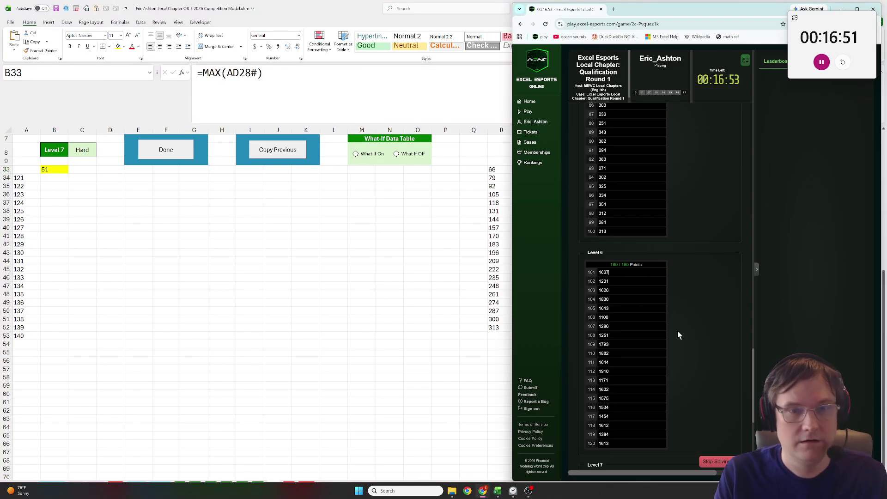
scroll(633, 317, down, 3)
click(623, 311)
key(ctrl+v)
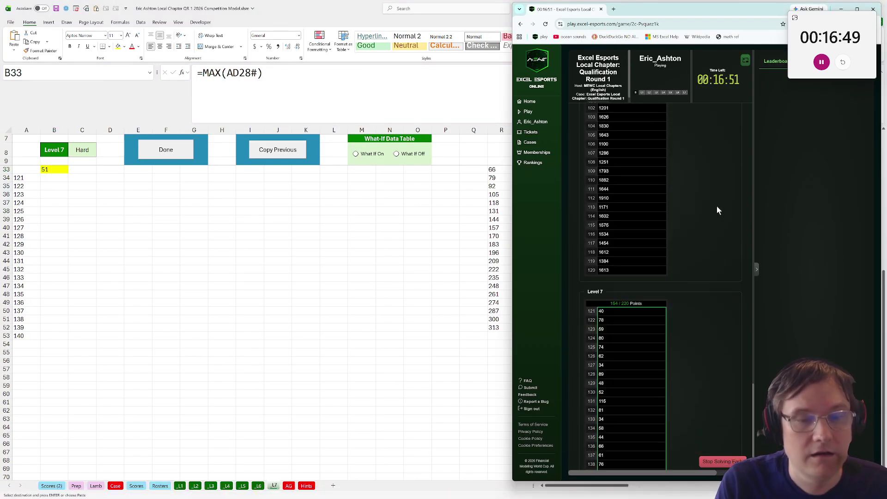
Step: Return to the L7 sheet in Excel and switch the What-If data table on
key(alt+Tab)
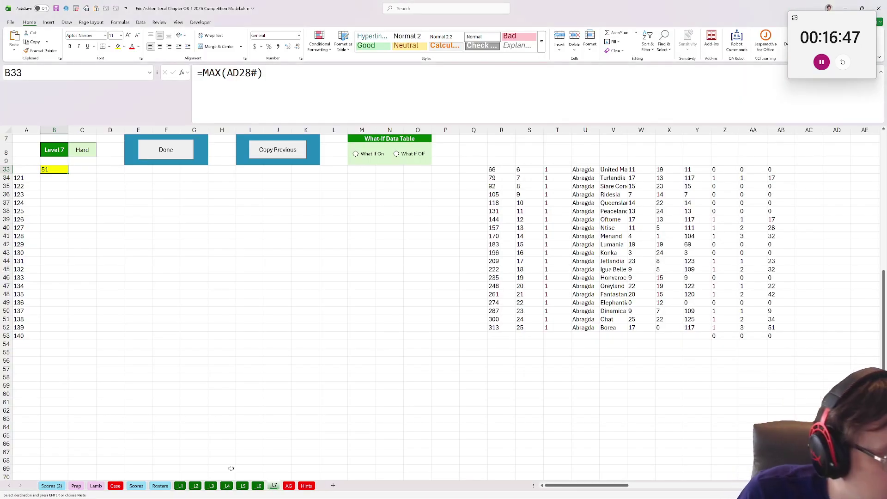
click(258, 486)
click(274, 486)
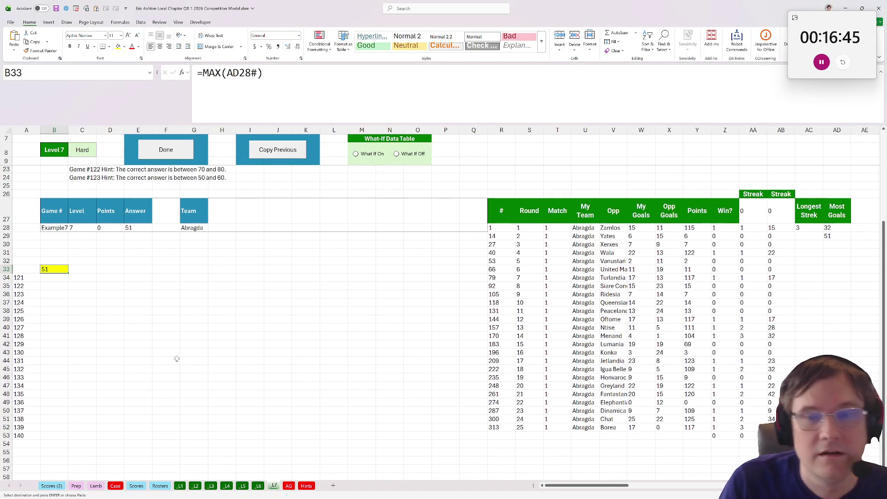
scroll(328, 229, down, 1)
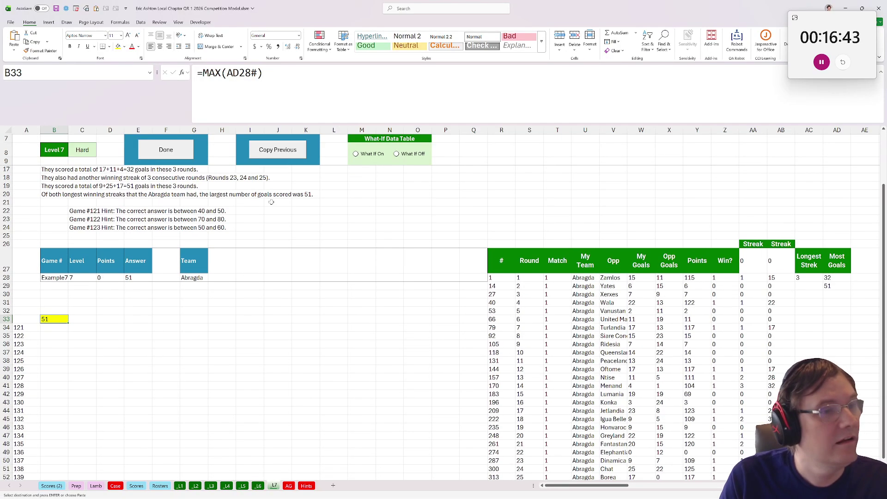
key(ctrl+s)
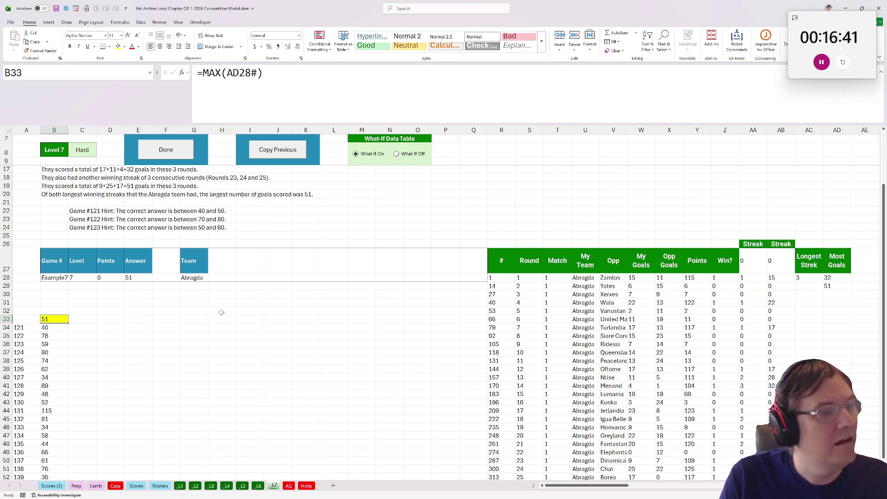
Step: Replace the example game number in B28 with 121
scroll(221, 312, down, 1)
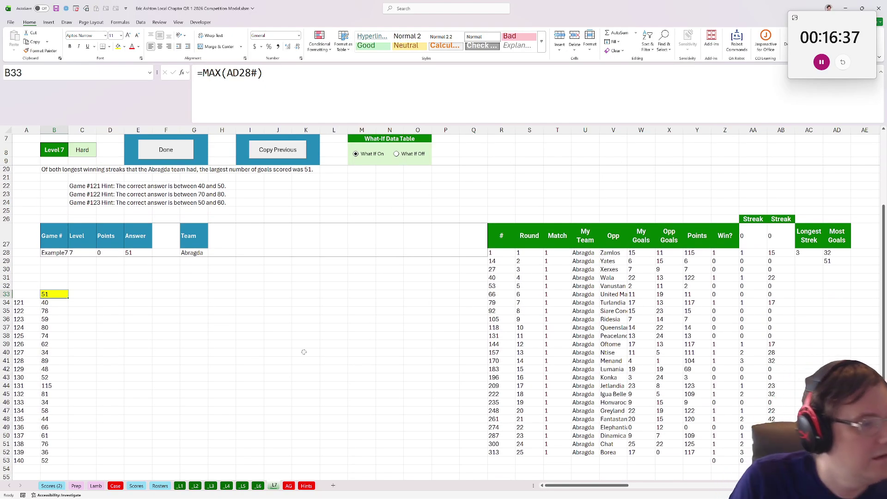
scroll(304, 352, up, 1)
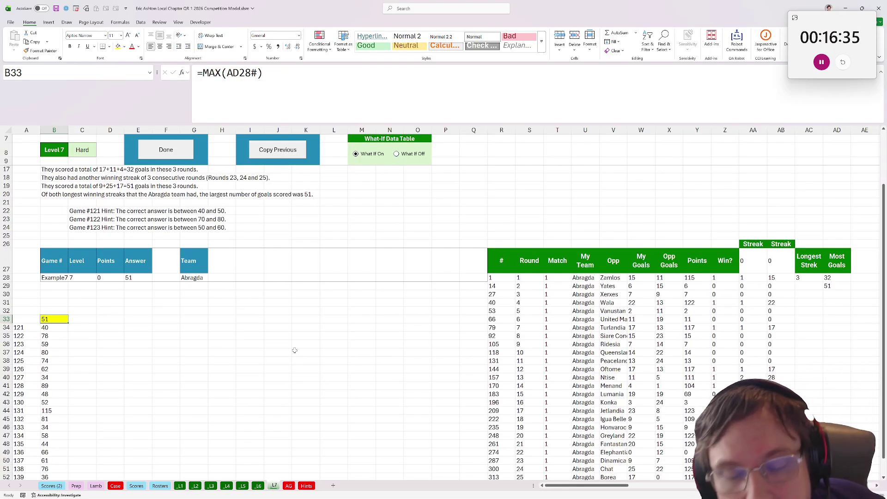
scroll(318, 296, down, 1)
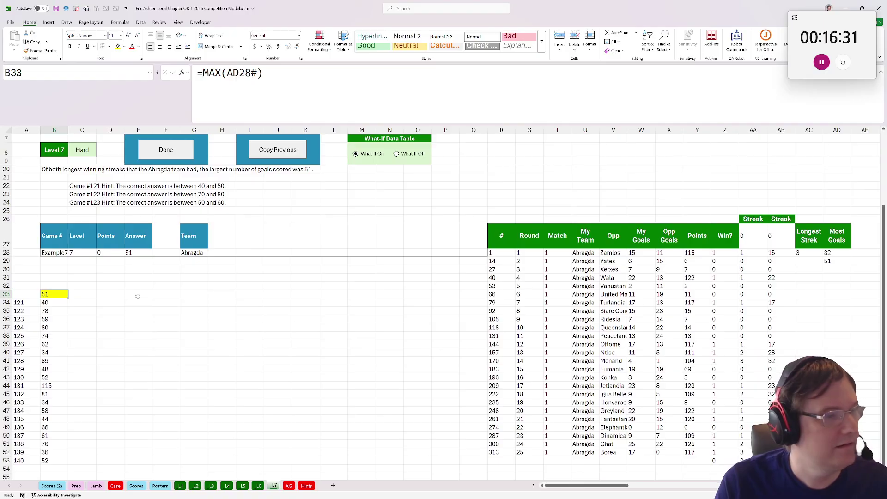
click(751, 245)
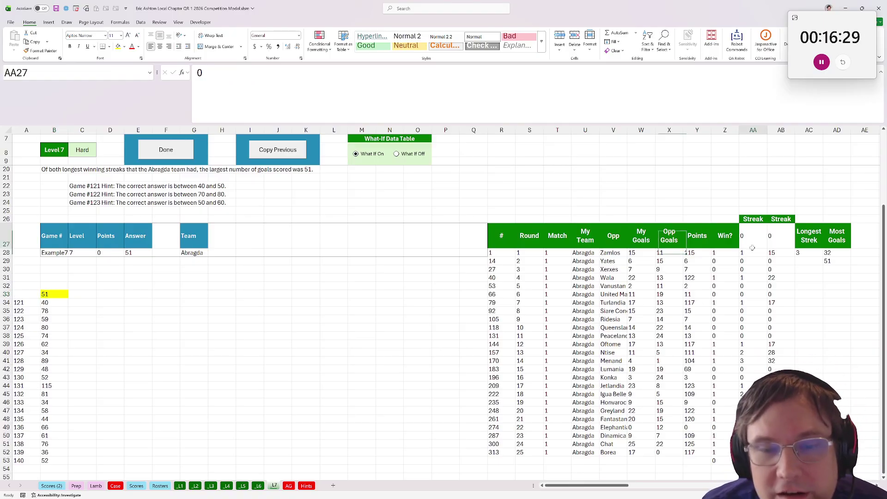
click(46, 239)
click(53, 251)
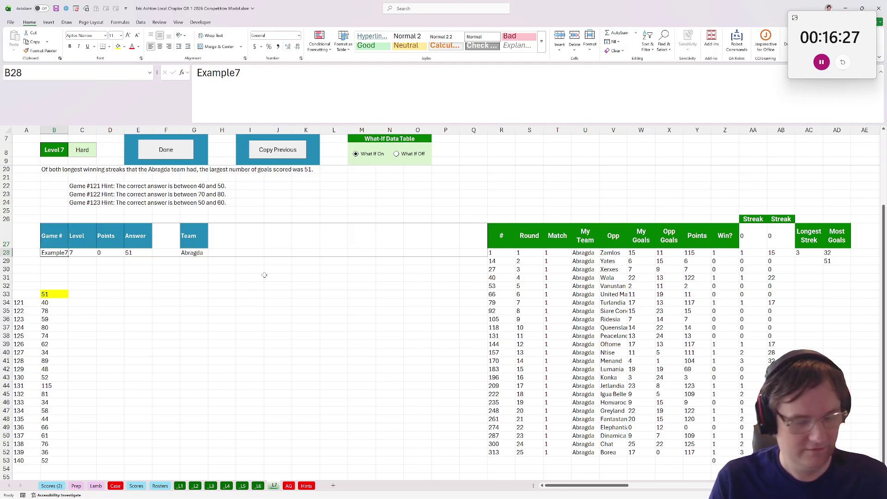
text(121)
key(Tab)
key(Left)
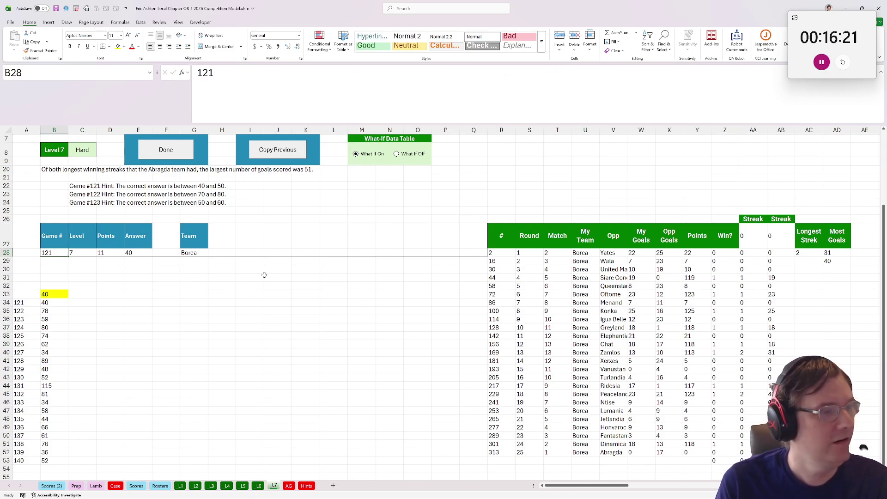
Step: Sort the match list by round by changing R28 to =SORT(FILTER(d[#Data],d[My Team]=G28),2)
click(498, 253)
click(200, 73)
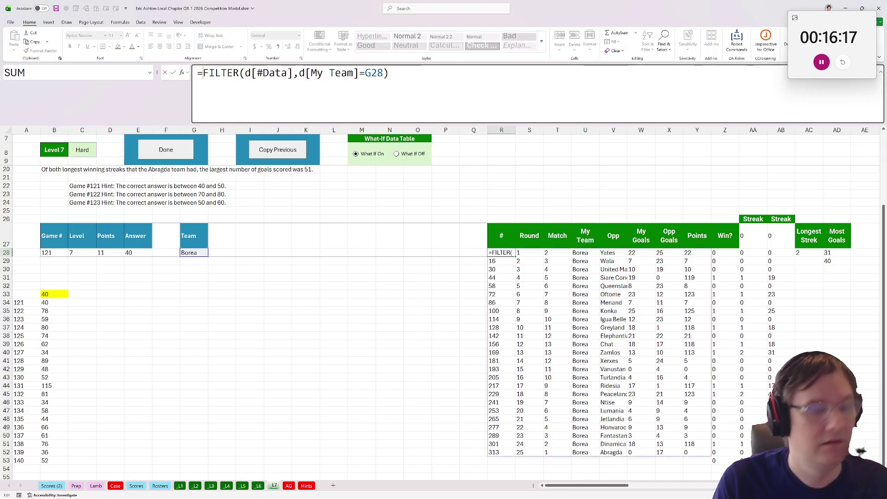
text(sort()
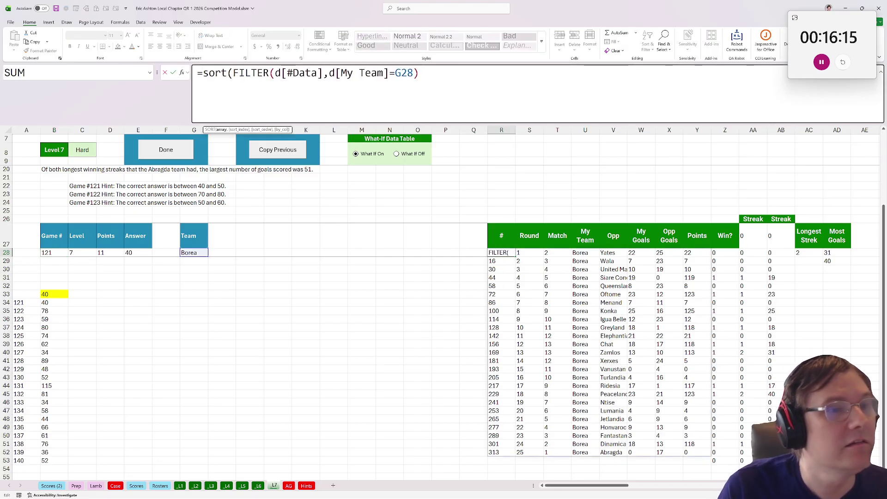
click(419, 73)
text(,2)
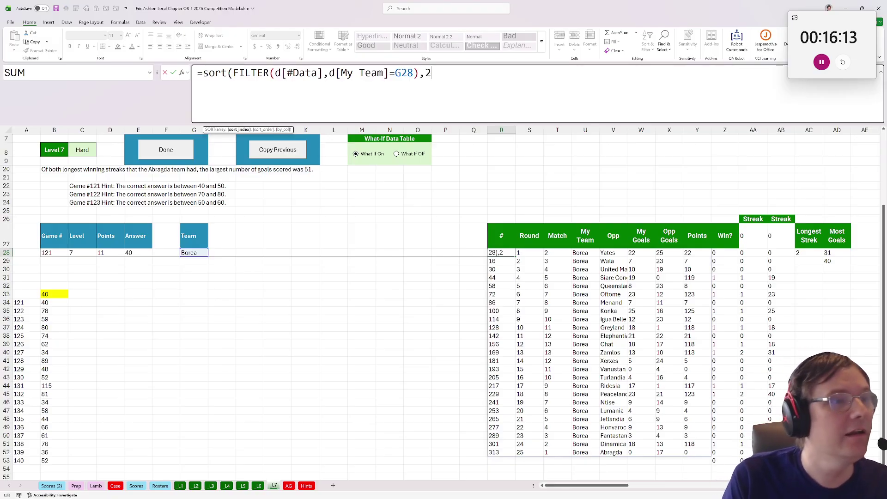
text())
key(Return)
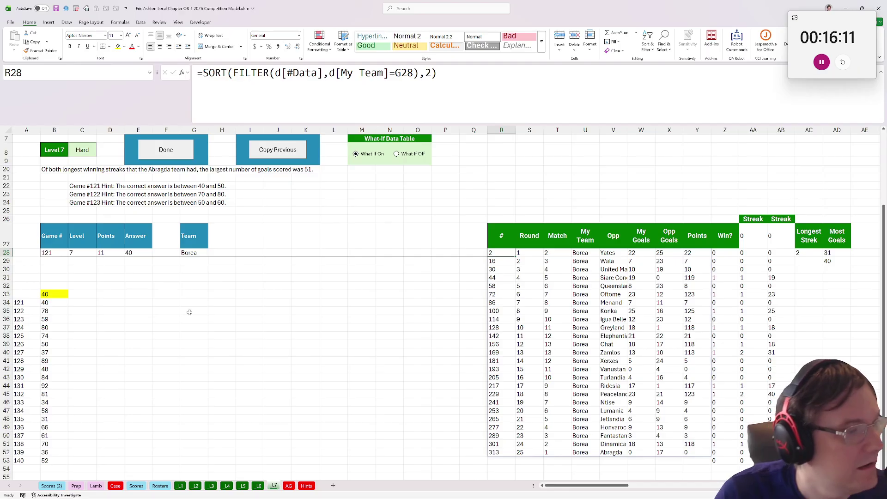
scroll(174, 307, down, 1)
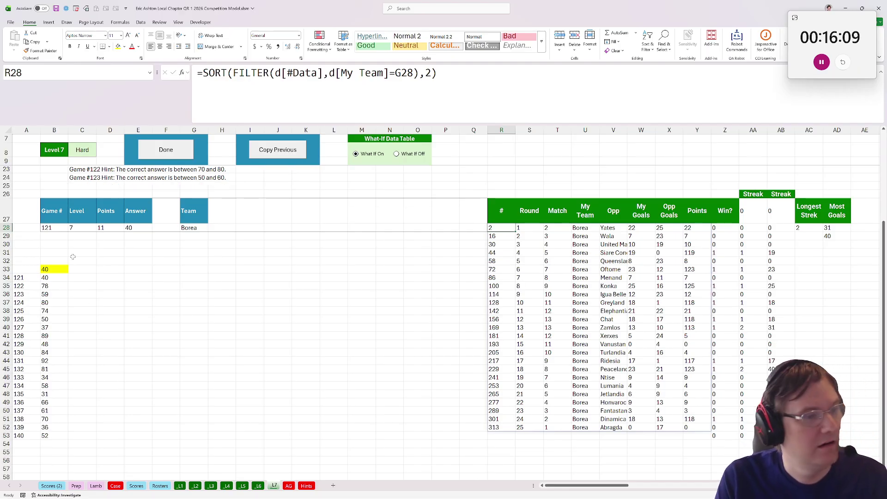
Step: Copy the recalculated answers in B34:B53 and paste them into the Level 7 fields from game 121 on the Excel Esports site in Chrome
drag(54, 277, 66, 431)
key(ctrl+c)
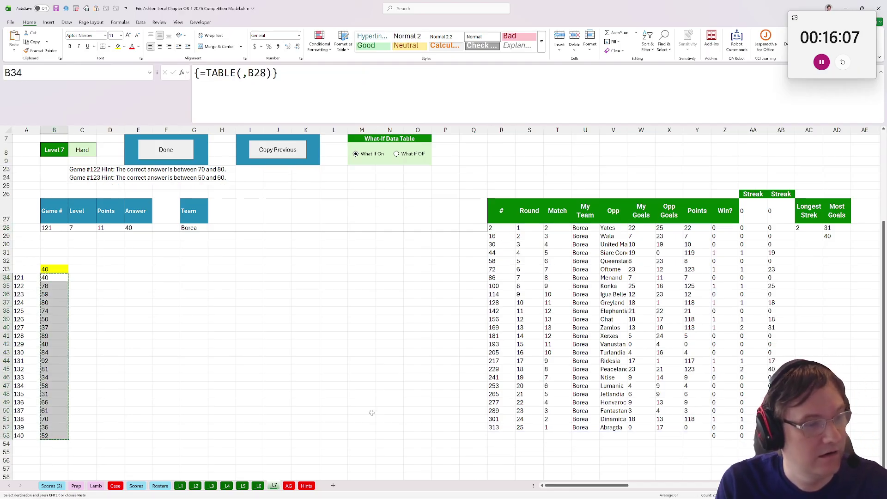
mouse_move(520, 477)
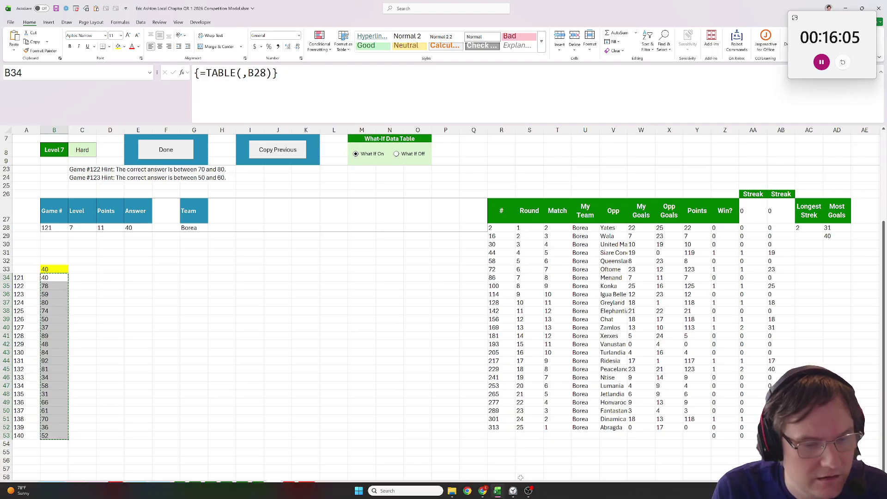
click(482, 490)
click(646, 276)
key(ctrl+v)
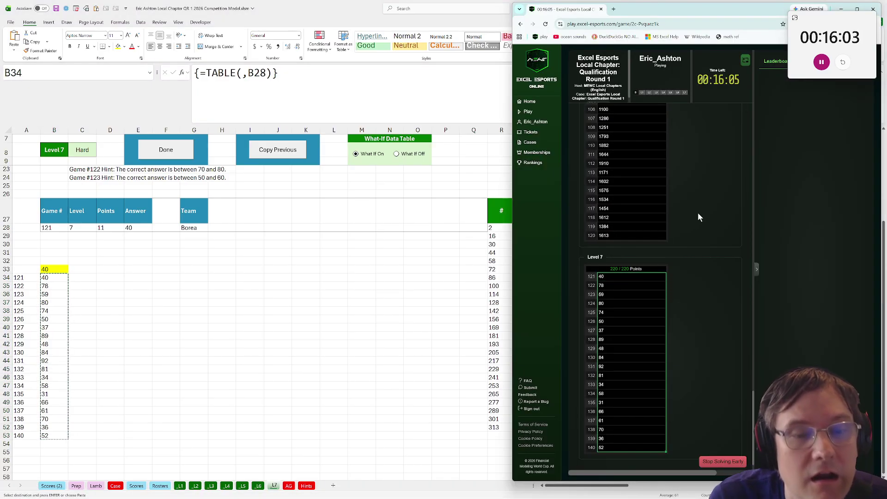
scroll(677, 256, up, 15)
scroll(699, 240, up, 15)
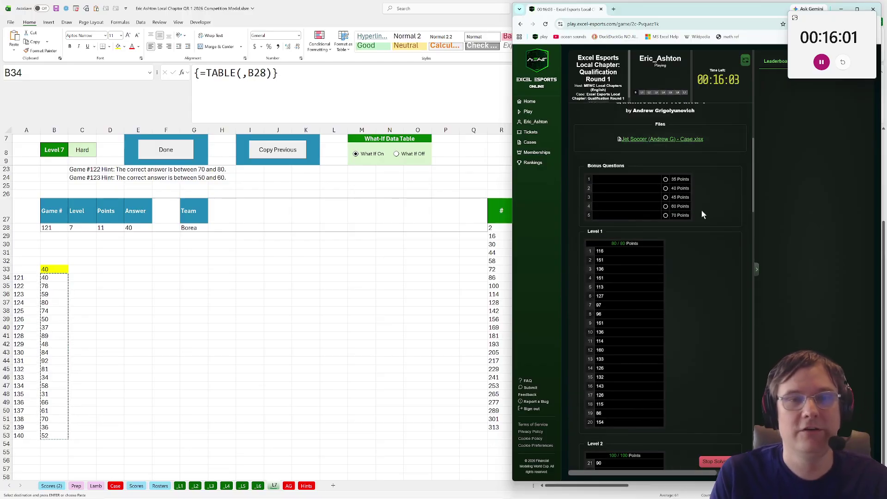
Step: Return to the Case sheet in Excel and answer Bonus 1 in E28 with a SUM of the goals on the Scores (2) sheet
key(alt+Tab)
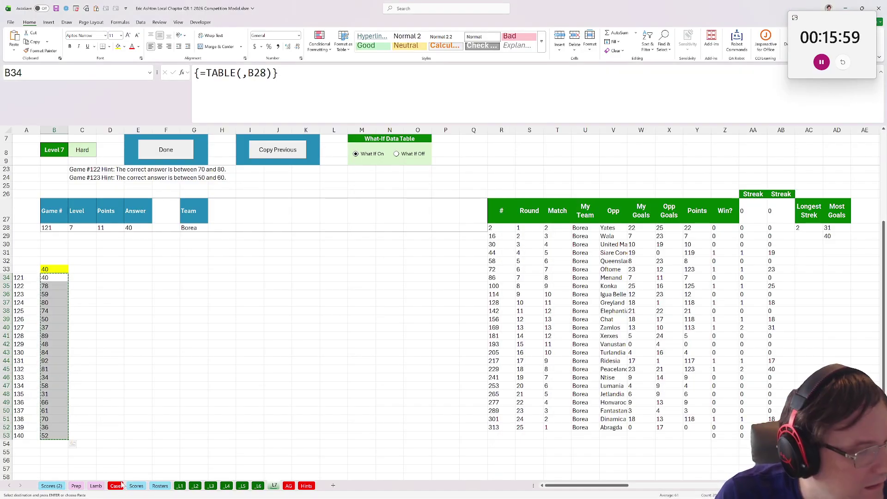
click(116, 485)
scroll(610, 313, up, 20)
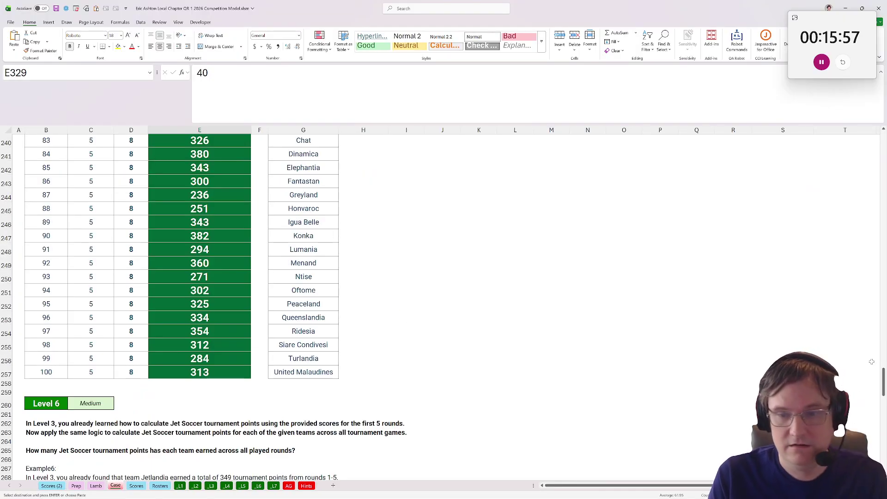
drag(883, 386, 872, 172)
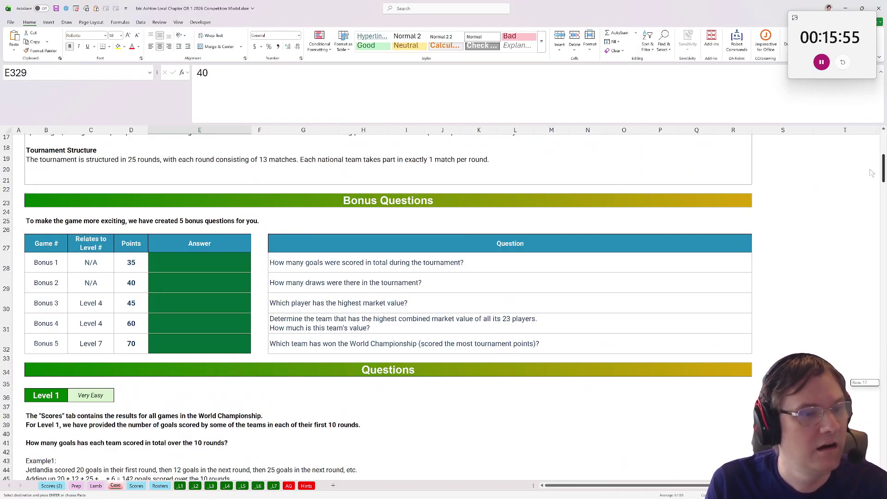
click(210, 267)
text(=sum()
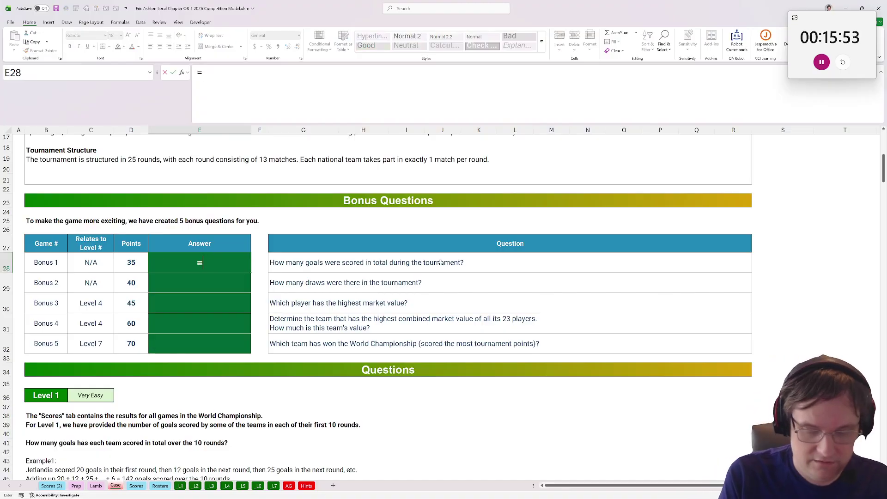
click(136, 486)
click(51, 486)
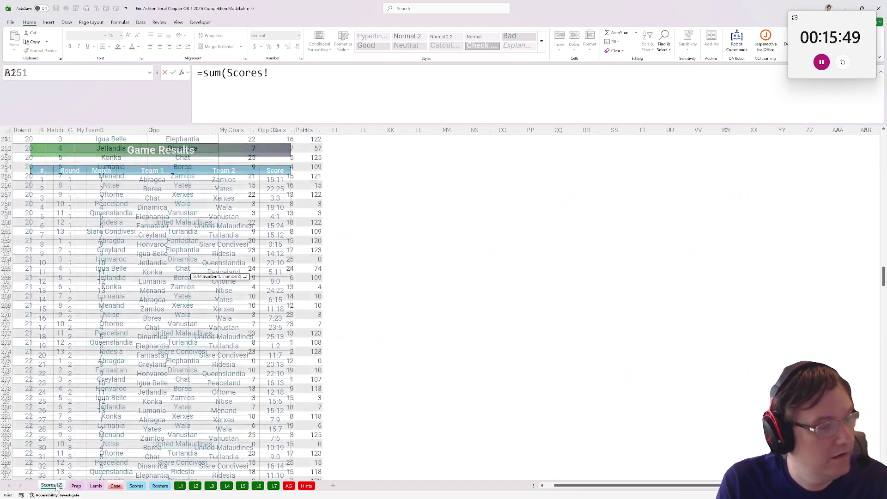
click(252, 126)
key(Return)
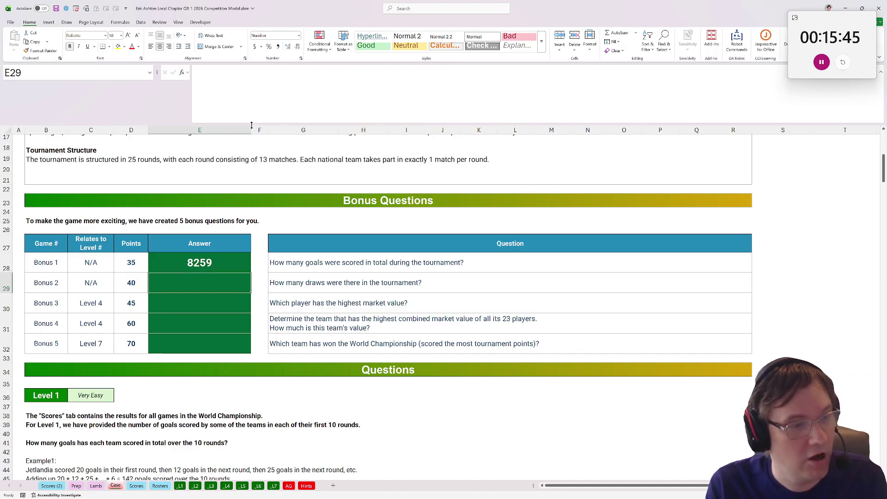
Step: Add a Draw column heading in I1, beside the Points column of the match table on the Scores (2) sheet
click(51, 485)
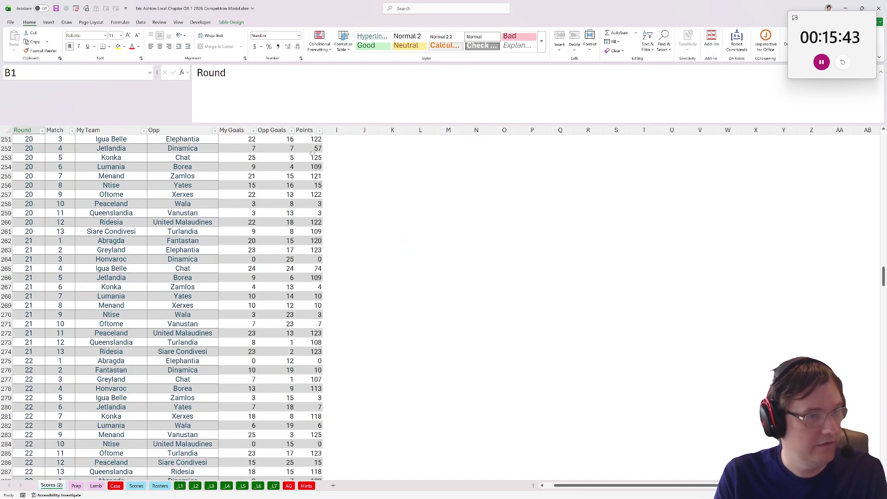
scroll(526, 253, up, 15)
scroll(526, 253, up, 2)
drag(883, 254, 882, 138)
click(339, 139)
click(333, 148)
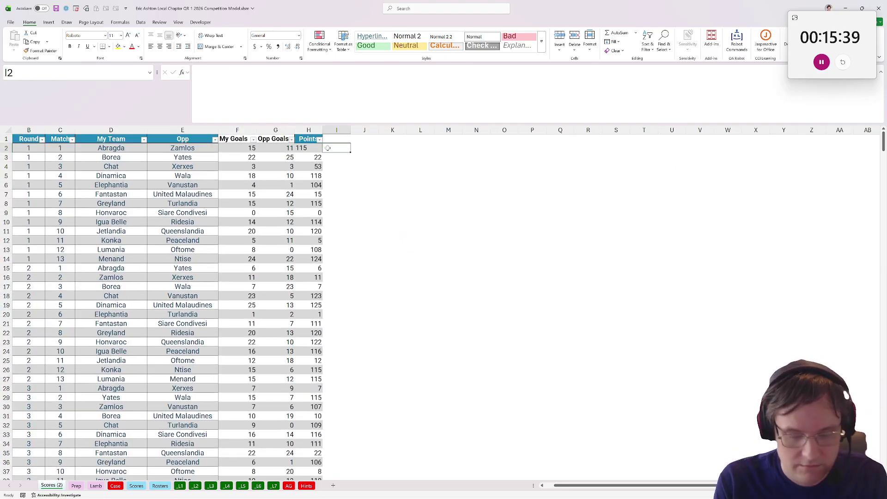
text(=)
key(Escape)
key(Up)
text(Draw)
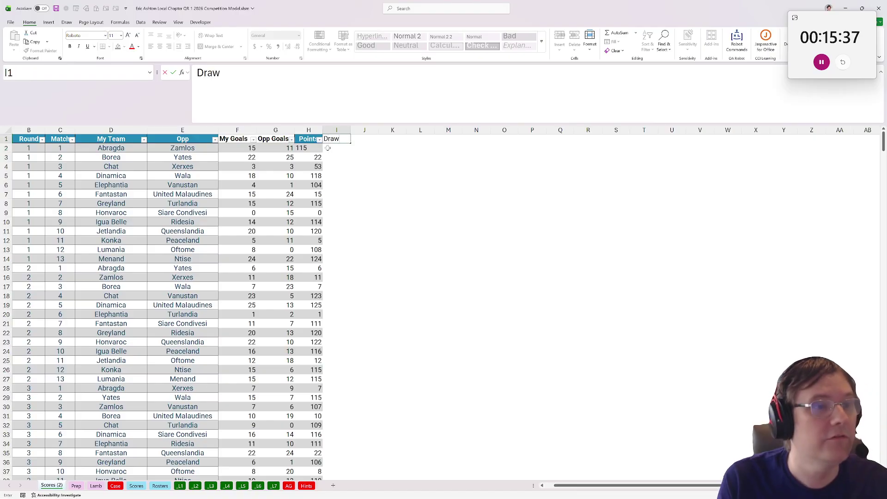
key(Return)
Step: Fill the Draw column with =IF([@[My Goals]]=[@[Opp Goals]],1,0) to flag drawn matches
text(=if()
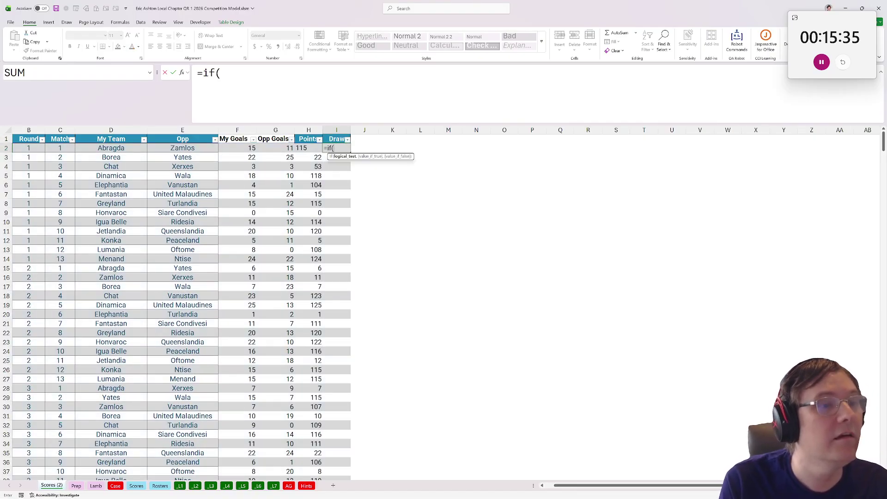
click(238, 151)
text(=)
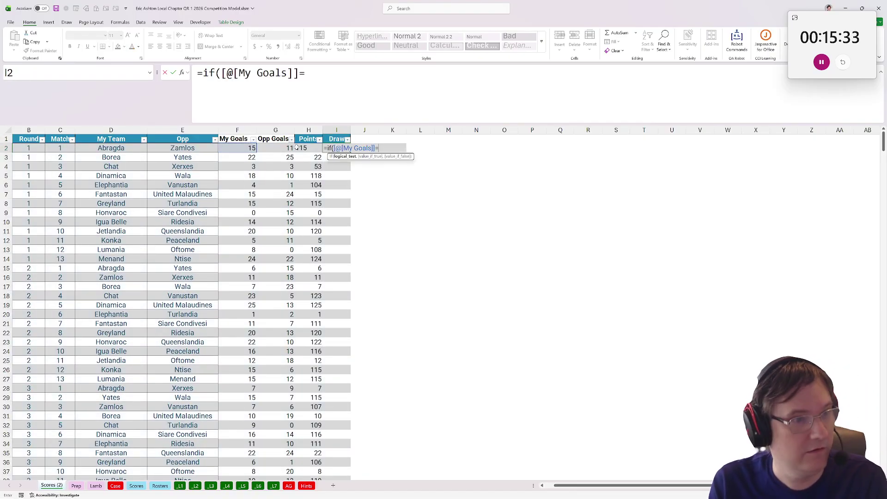
click(283, 148)
text(,1)
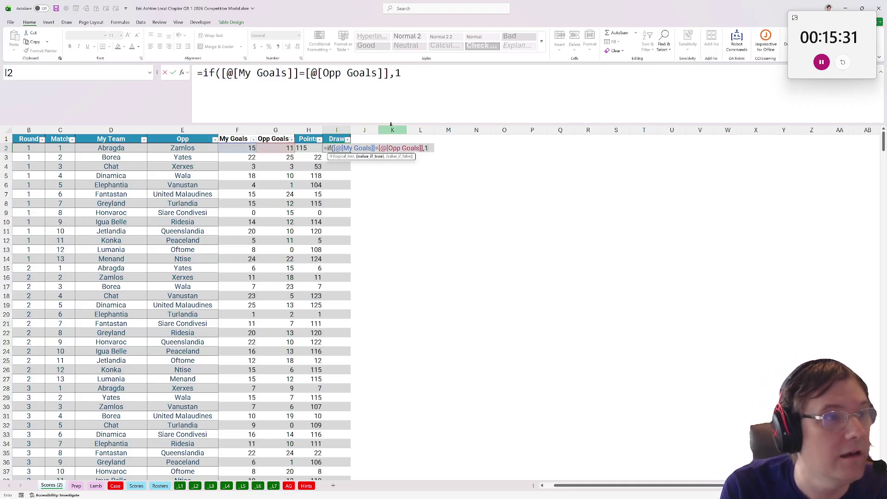
text(,0))
key(Return)
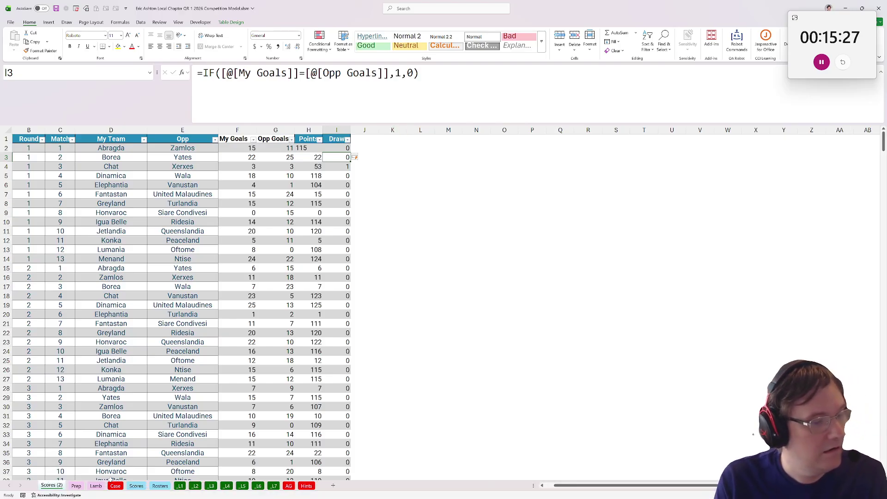
Step: Answer Bonus 2 in E29 of the Case sheet with =SUM(d[Draw])
click(115, 486)
text(=sum)
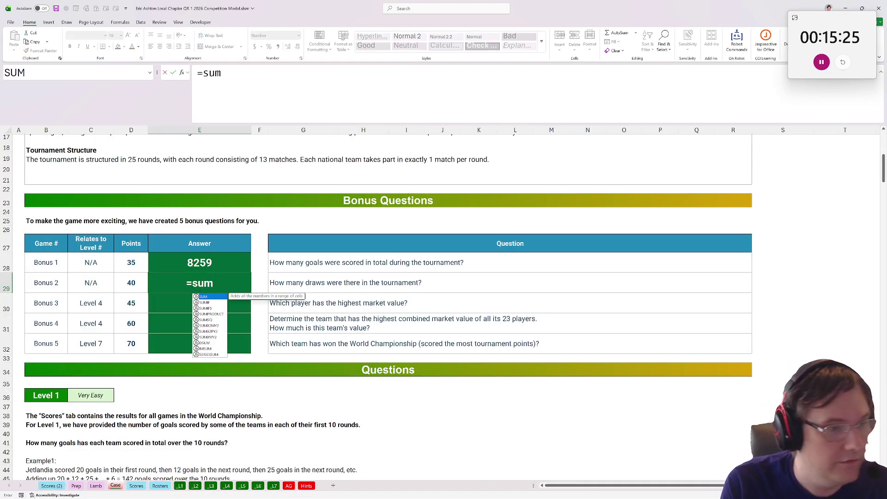
text((d[Draw)
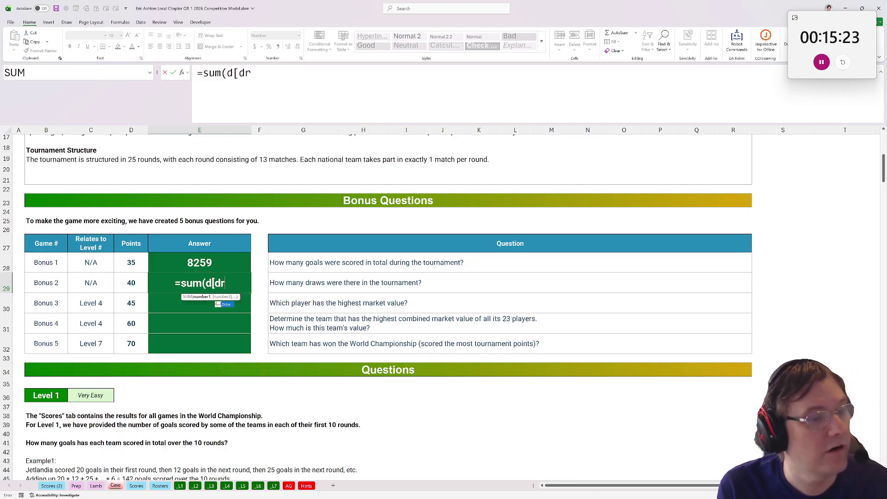
text())
key(Return)
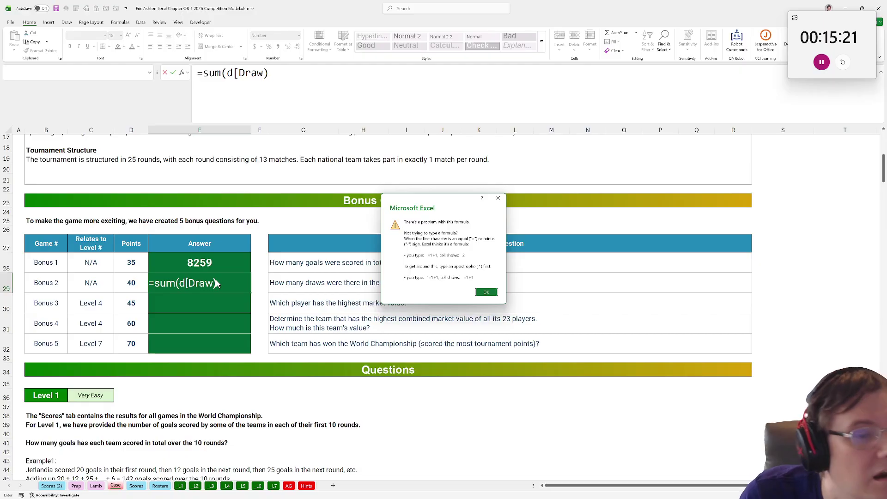
key(Return)
click(269, 73)
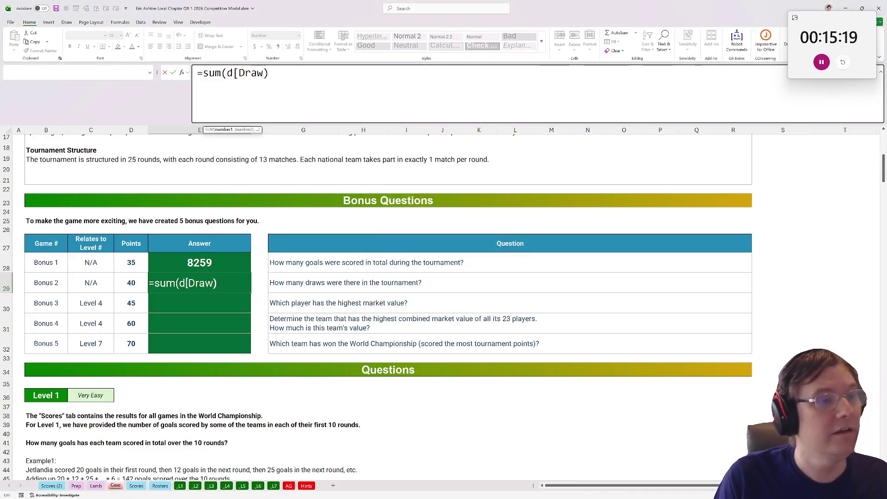
text(])
key(Return)
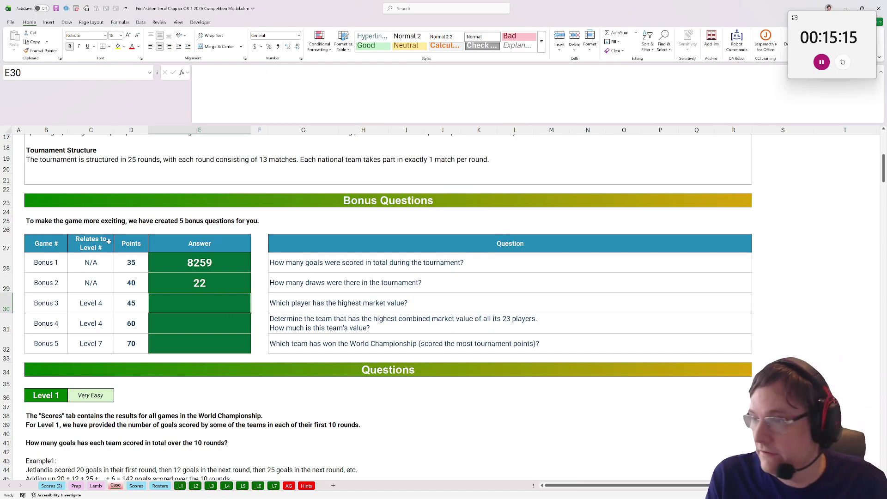
Step: Copy the Key, Key Skill $, Other Skills and Bonus headings with their formulas (Z27:AC28) from the L4 sheet to M1 on the Rosters sheet
click(226, 486)
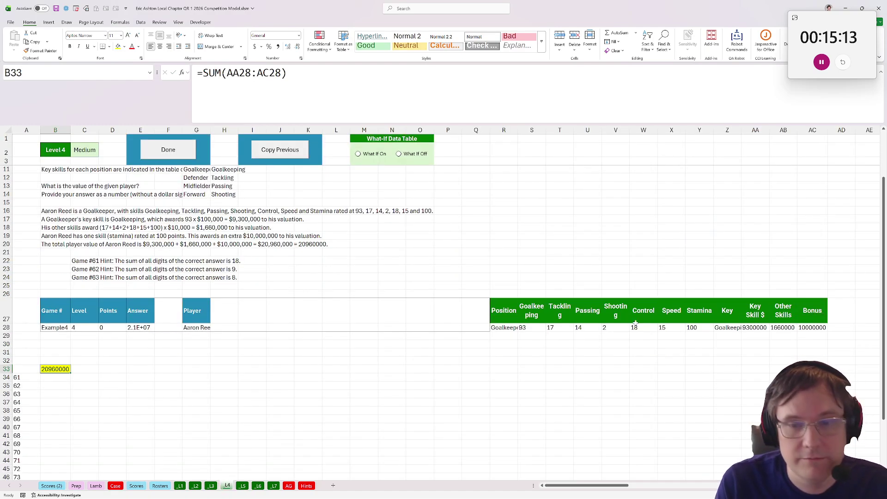
click(755, 327)
click(727, 311)
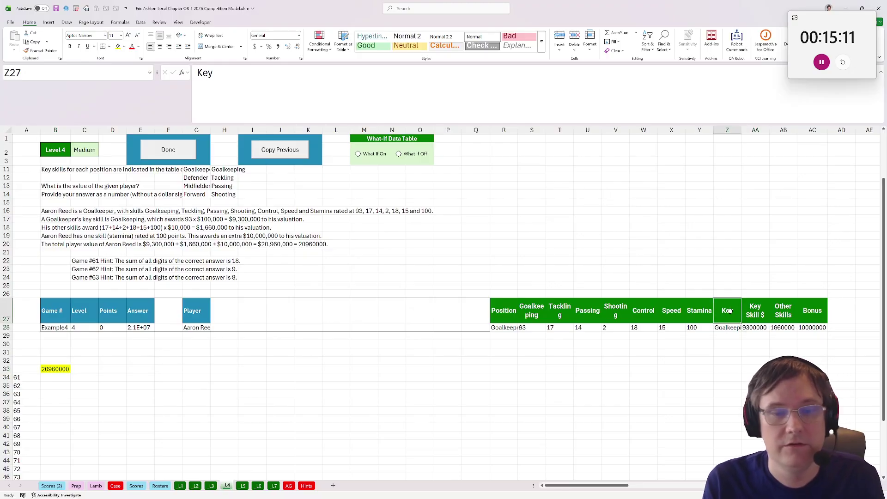
click(694, 310)
drag(727, 311, 815, 328)
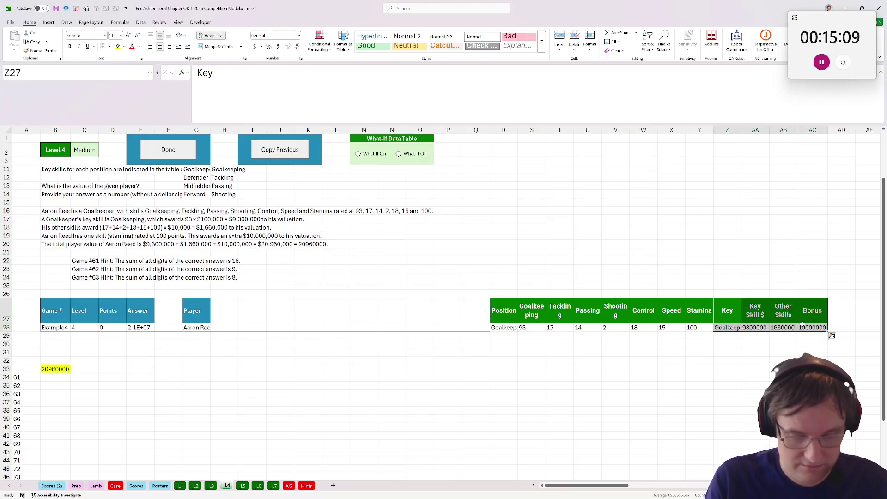
key(ctrl+c)
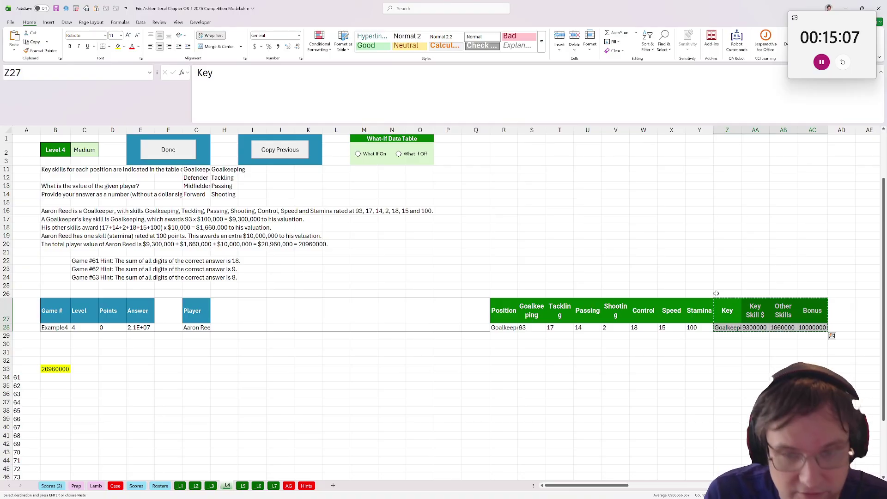
click(136, 486)
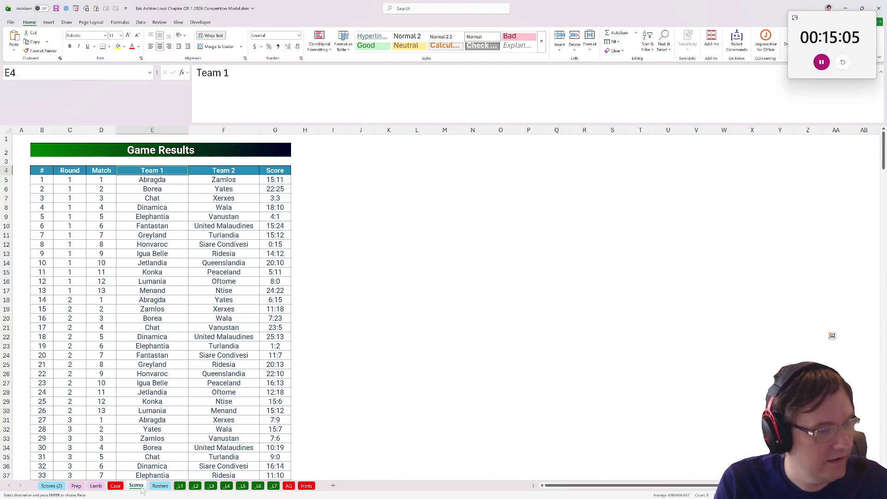
click(160, 485)
click(538, 135)
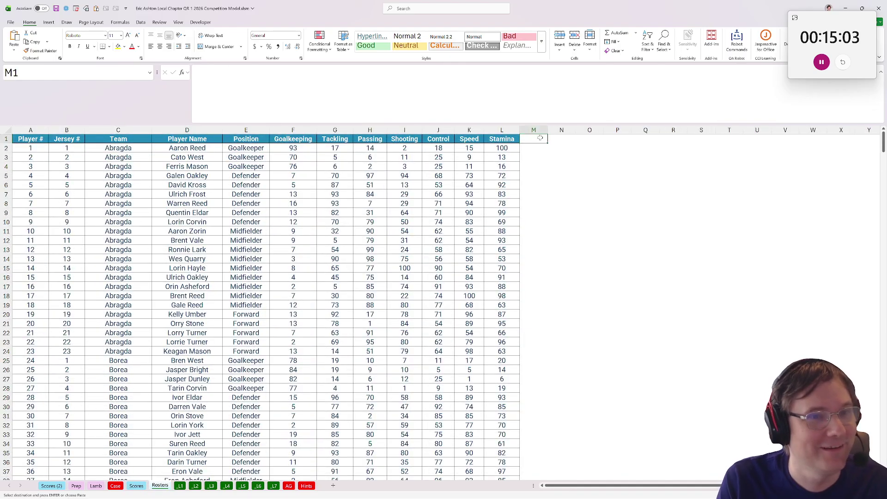
key(ctrl+v)
Step: Repair the Key formula in M2 to =XLOOKUP(E2,$F$1:$L$1,F2:L2)
key(Down)
key(F2)
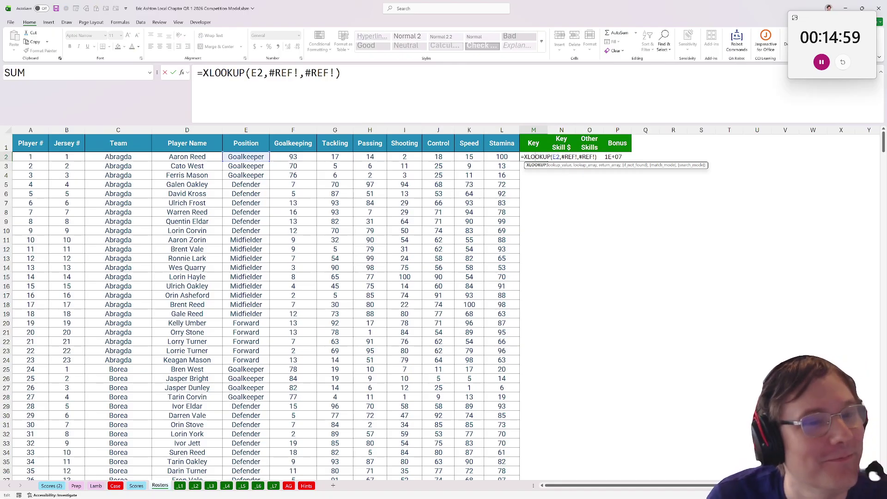
drag(270, 73, 305, 73)
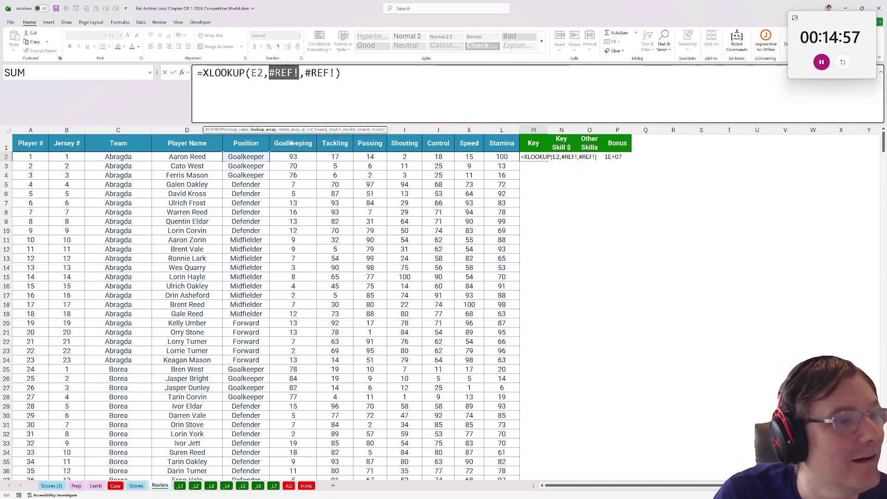
drag(293, 144, 502, 143)
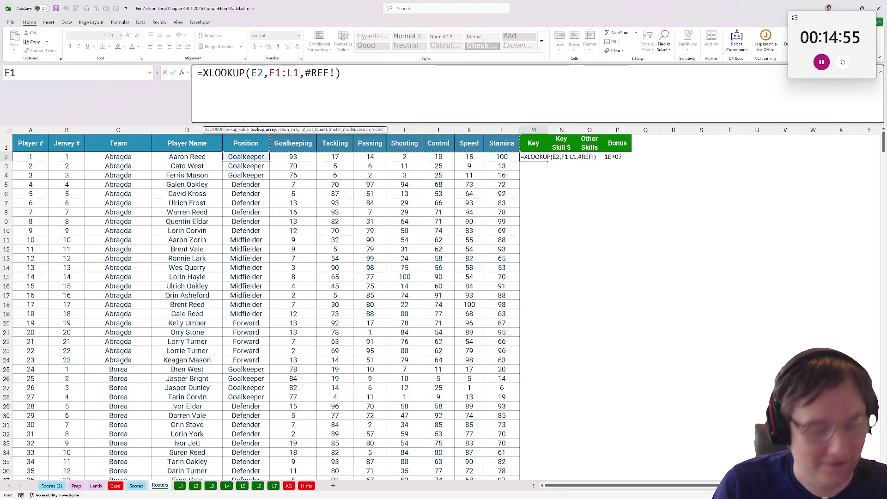
key(F4)
drag(329, 73, 363, 73)
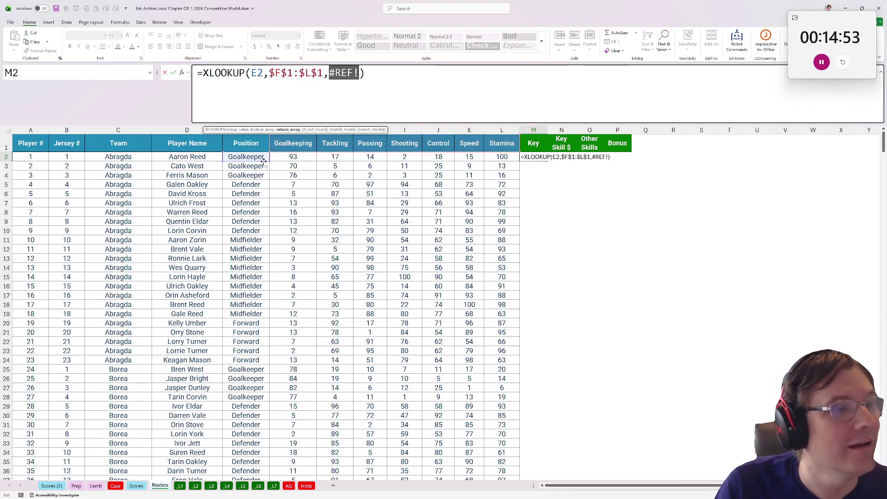
click(293, 157)
drag(293, 157, 502, 157)
key(Return)
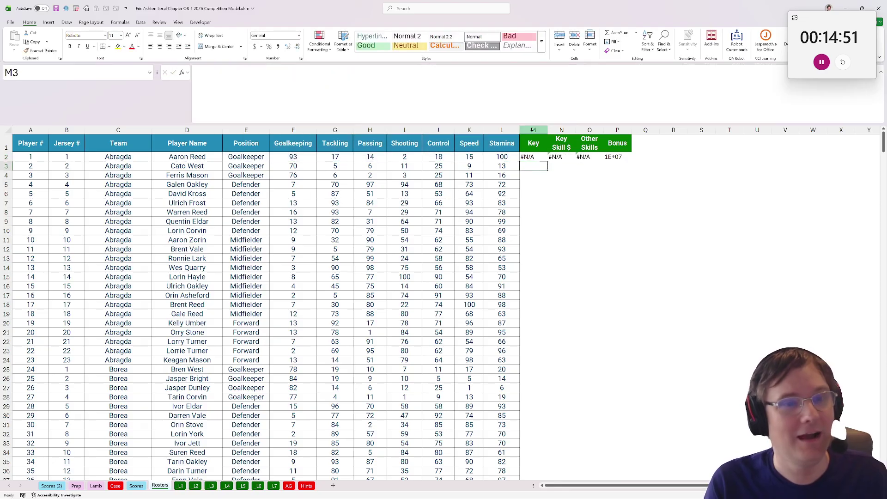
Step: Move the Key, Key Skill $, Other Skills and Bonus block from M1:P2 one column over so that it starts at N1
key(Up)
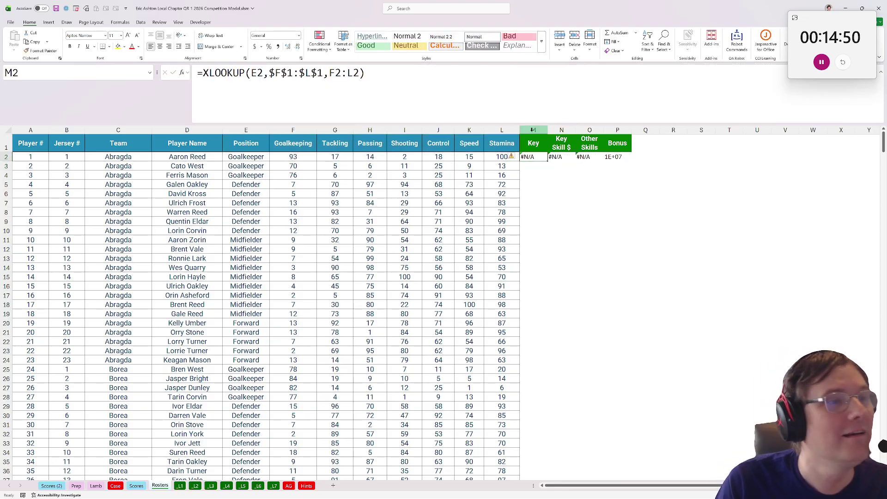
double_click(535, 158)
drag(534, 143, 616, 158)
drag(541, 161, 568, 152)
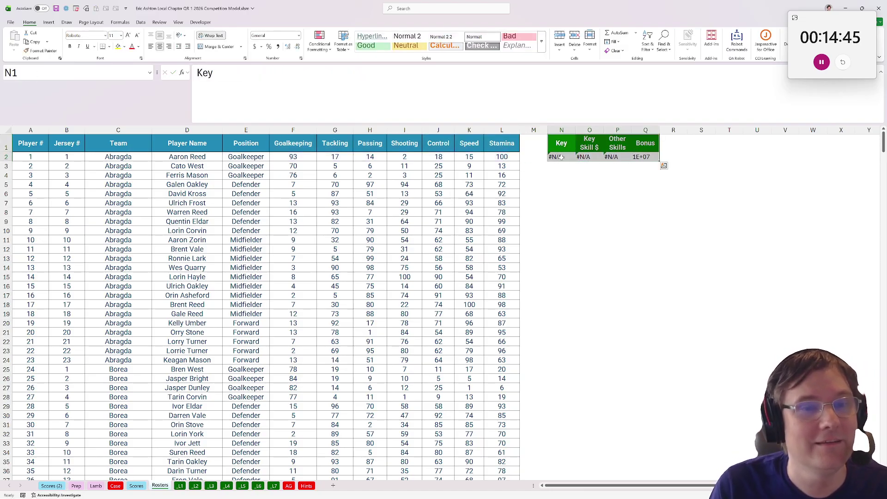
Step: Undo moving the Key to Bonus block, then rewrite M2's Key formula as =XLOOKUP(E2,Case!G179:G182,Case!H179:H182)
key(ctrl+z)
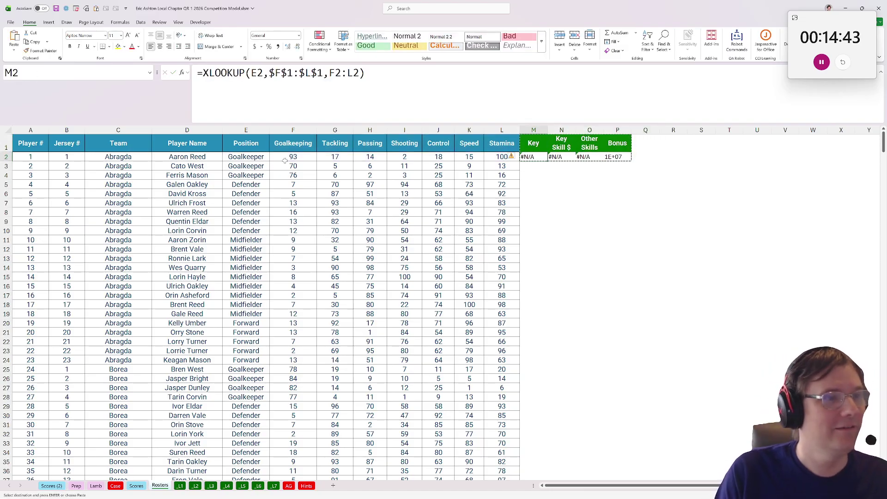
click(365, 72)
drag(276, 72, 358, 74)
key(BackSpace)
key(BackSpace)
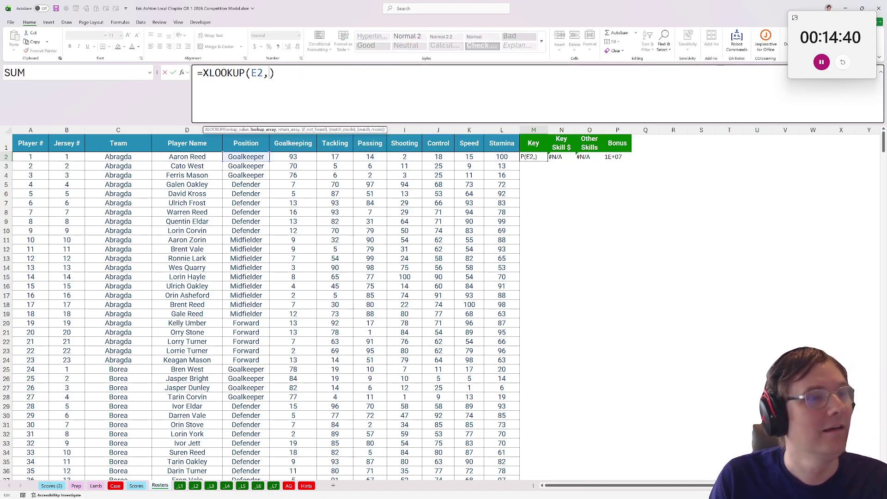
click(116, 486)
scroll(326, 295, down, 15)
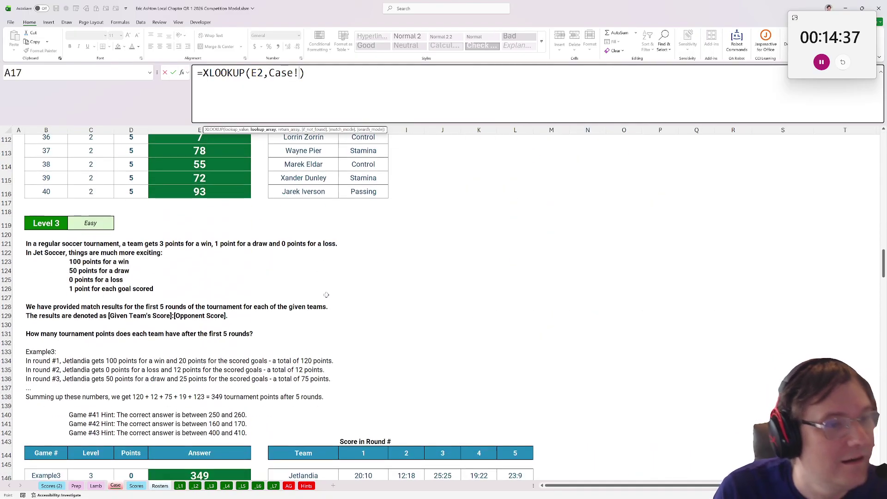
scroll(326, 294, down, 20)
scroll(295, 282, up, 4)
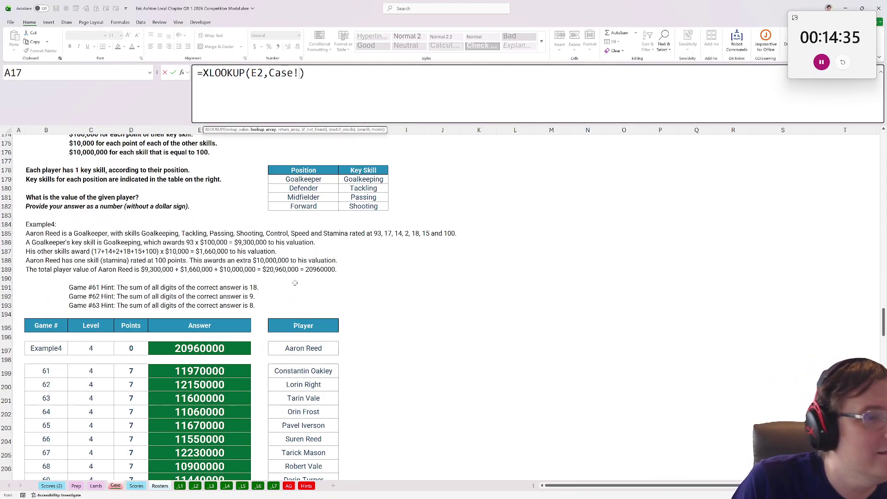
drag(295, 180, 295, 206)
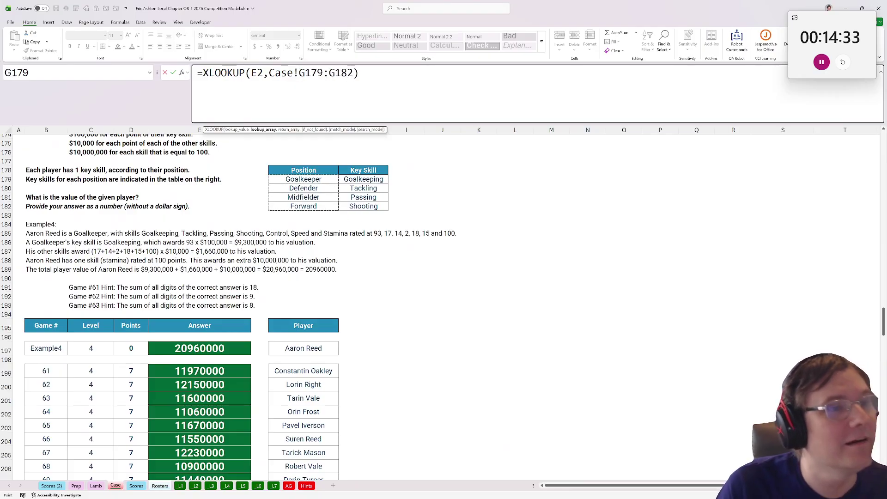
text(,)
drag(363, 180, 362, 204)
key(Return)
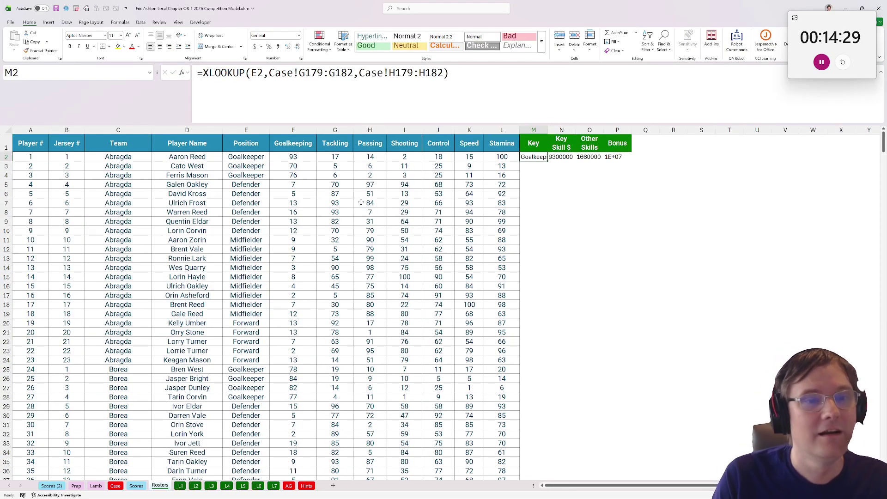
Step: Widen the Bonus column, review the formulas in N2:P2, and fill M2:P2 down the whole roster
click(611, 157)
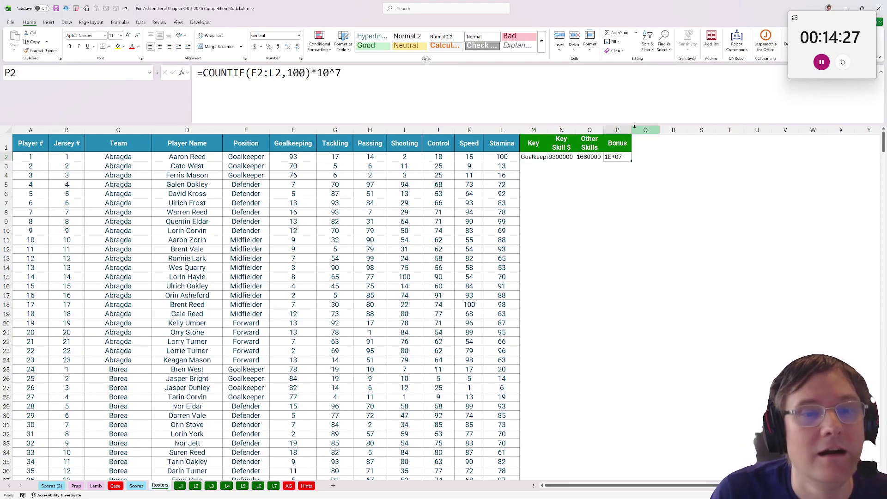
drag(634, 130, 656, 130)
click(564, 157)
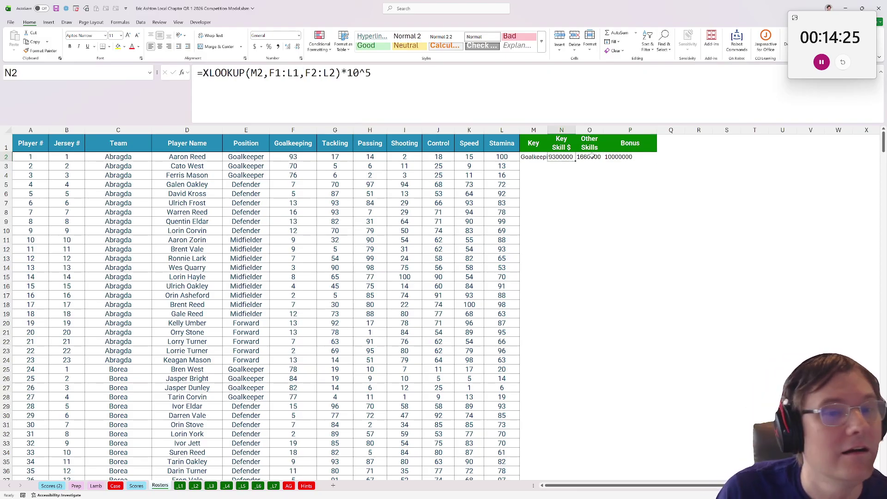
double_click(560, 156)
click(590, 156)
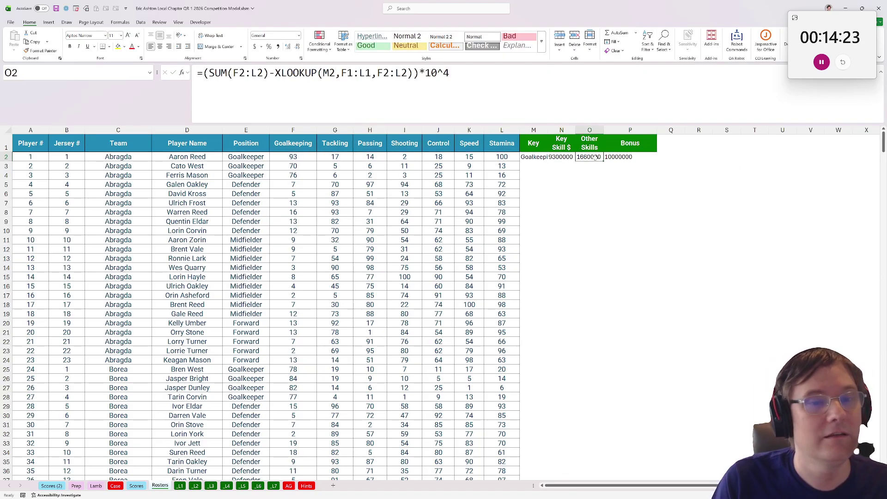
double_click(589, 156)
click(623, 157)
drag(531, 156, 653, 158)
double_click(655, 160)
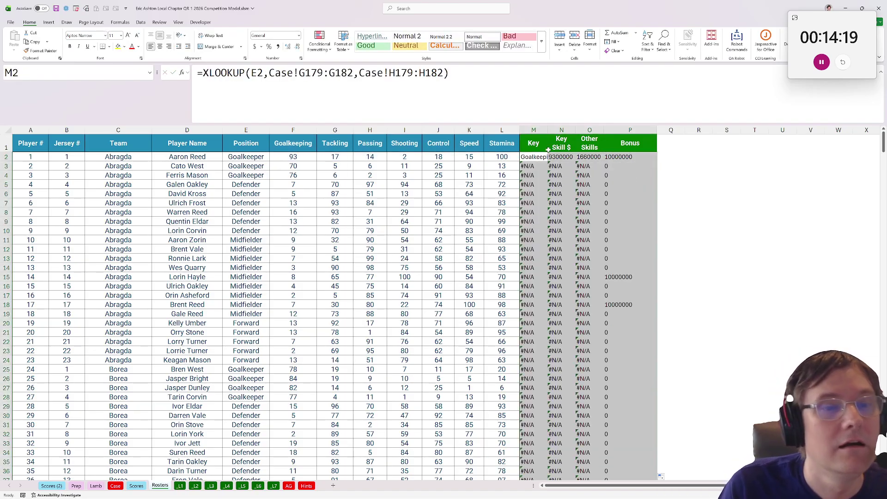
Step: Make both Case sheet ranges in the M2 Key formula absolute: $G$179:$G$182 and $H$179:$H$182
click(535, 156)
drag(269, 72, 443, 72)
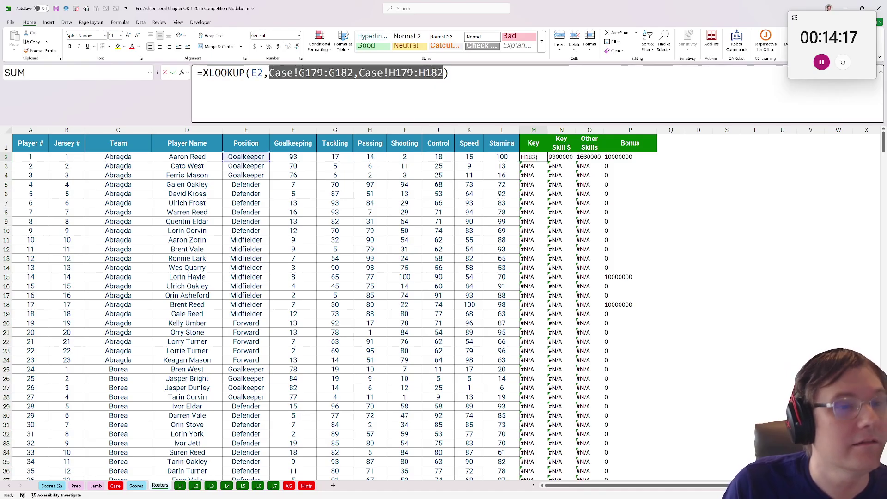
key(Return)
Step: Lock the skill header range to $F$1:$L$1 in the XLOOKUPs of Key Skill $ (N2) and Other Skills (O2)
click(562, 157)
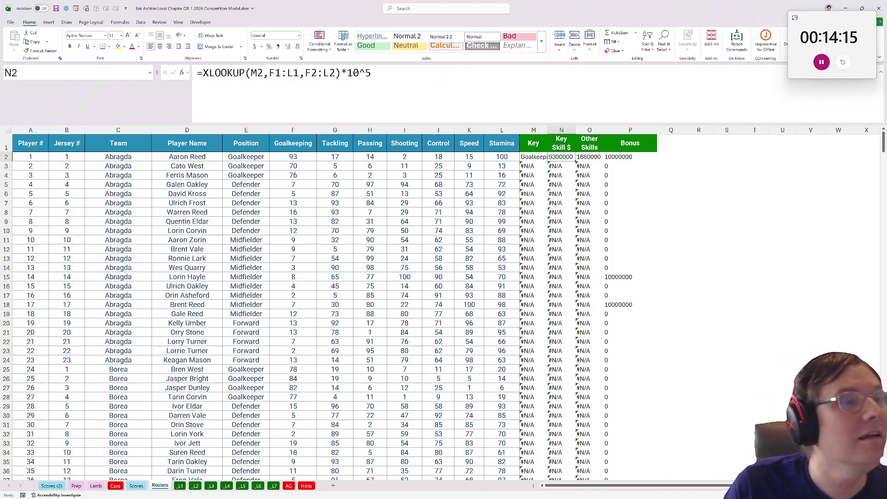
drag(269, 73, 301, 72)
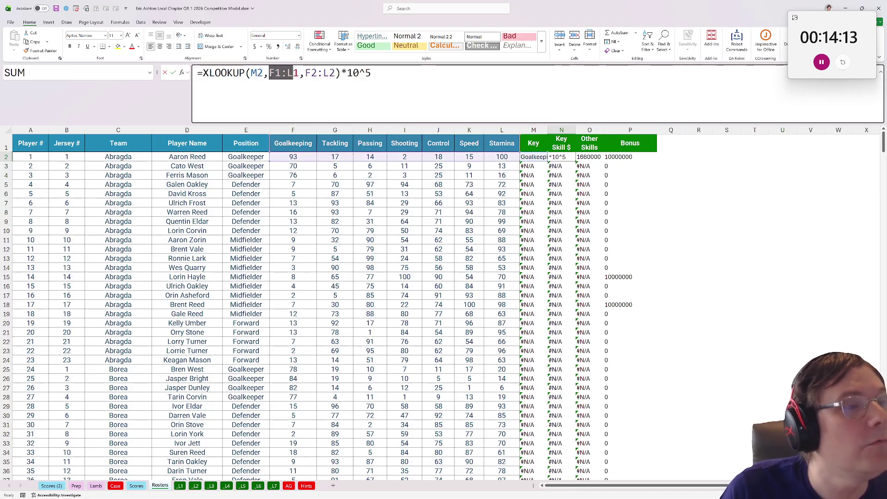
key(F4)
key(ctrl+Return)
click(590, 157)
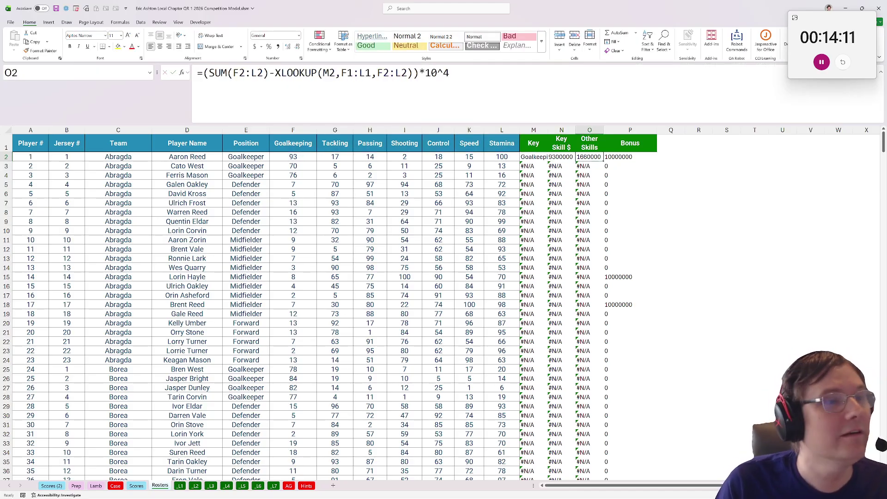
key(F2)
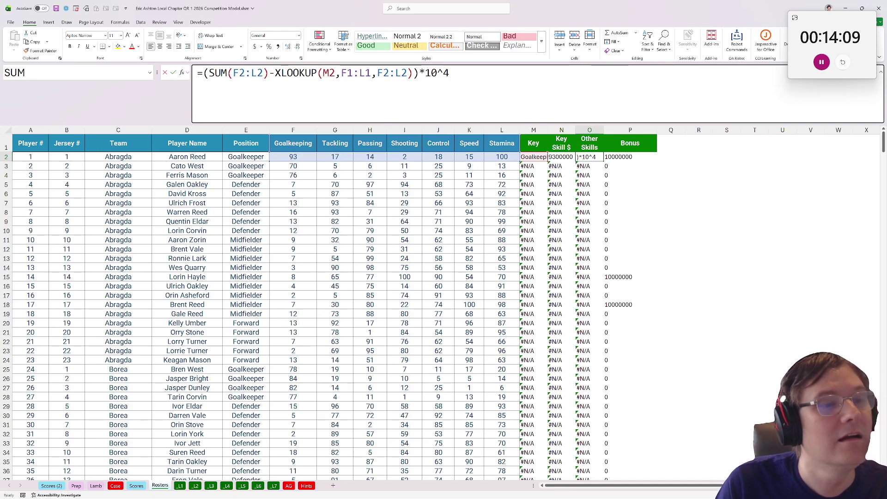
drag(341, 72, 376, 72)
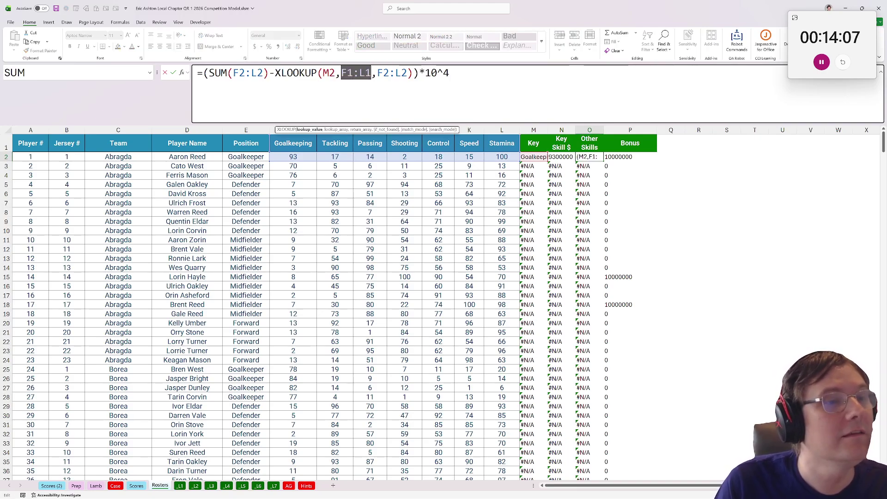
key(F4)
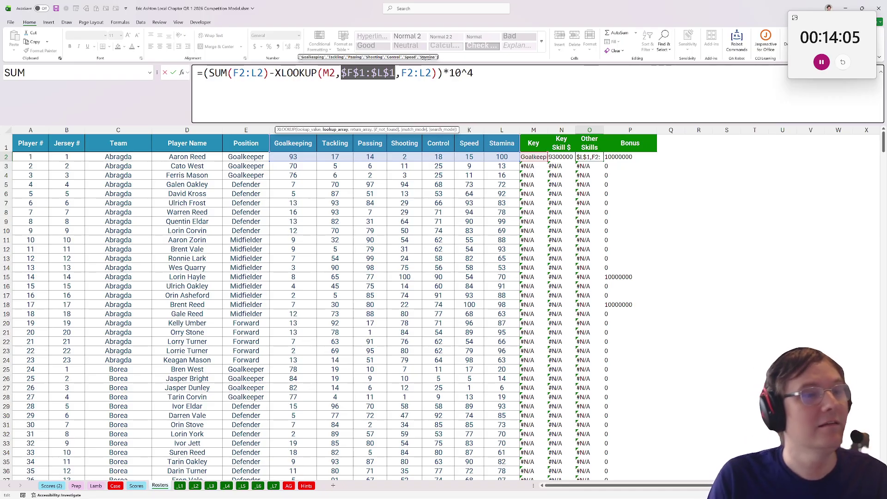
key(ctrl+Return)
Step: Fill the corrected formulas in M2:P2 down to the last rostered player
click(630, 156)
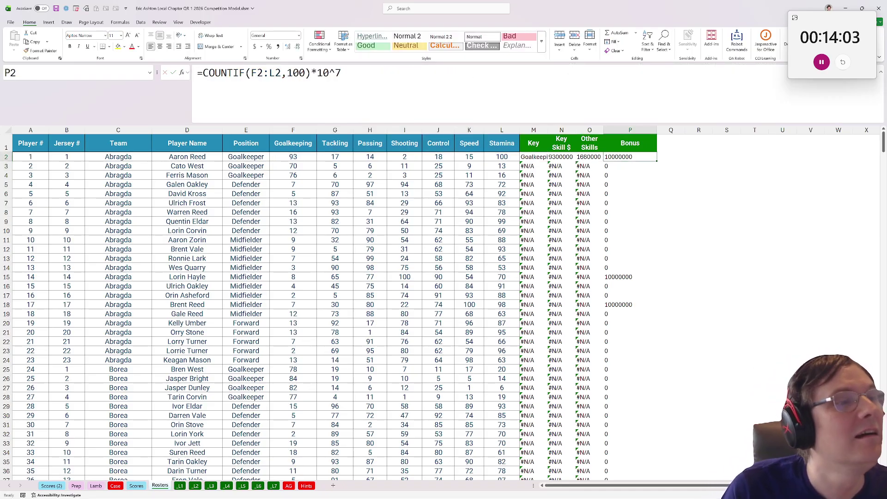
drag(534, 157, 642, 157)
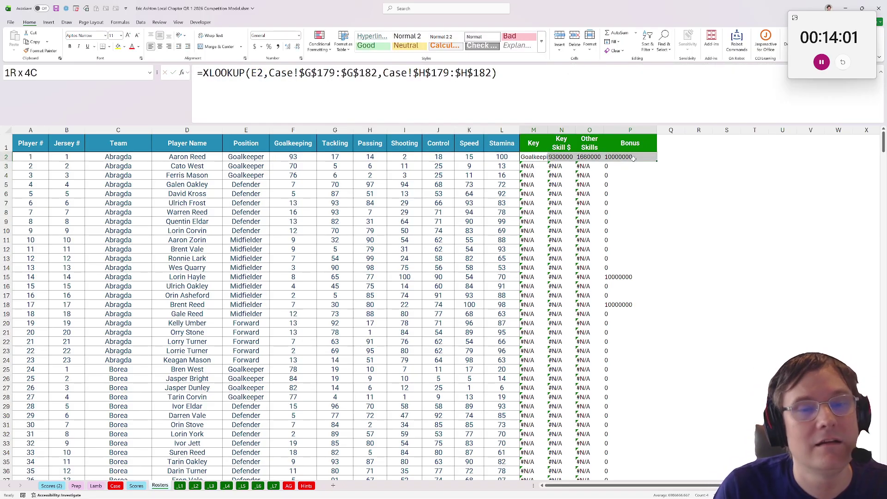
double_click(658, 163)
Step: Add a Total column in Q with =SUM(N2:P2) in Q2 and fill it down the roster
click(679, 143)
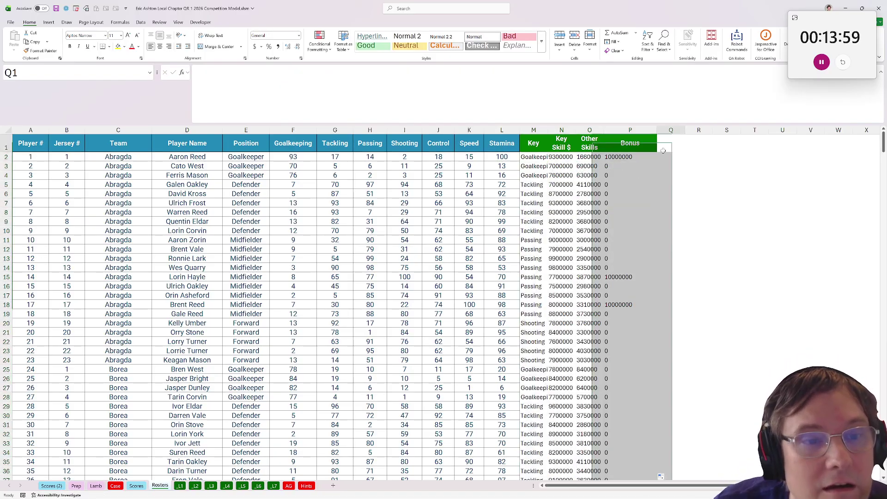
text(Total)
key(Return)
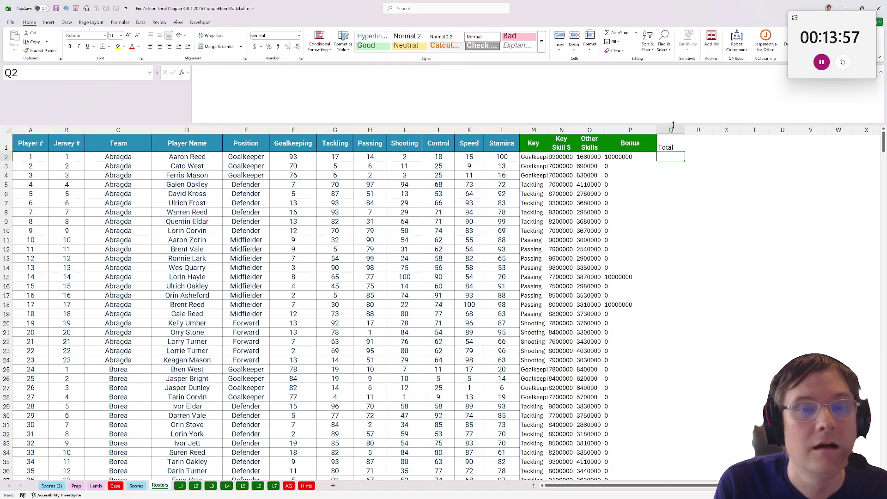
text(=sum()
drag(558, 157, 647, 159)
key(ctrl+Return)
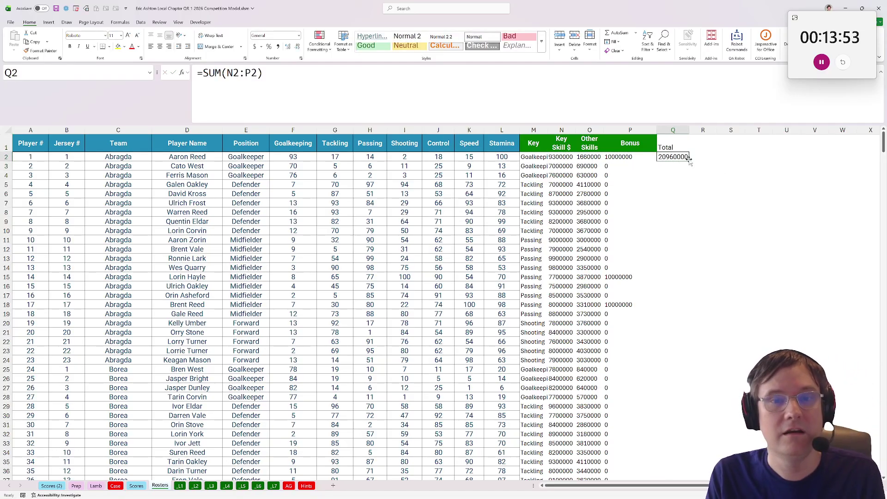
double_click(688, 161)
click(188, 231)
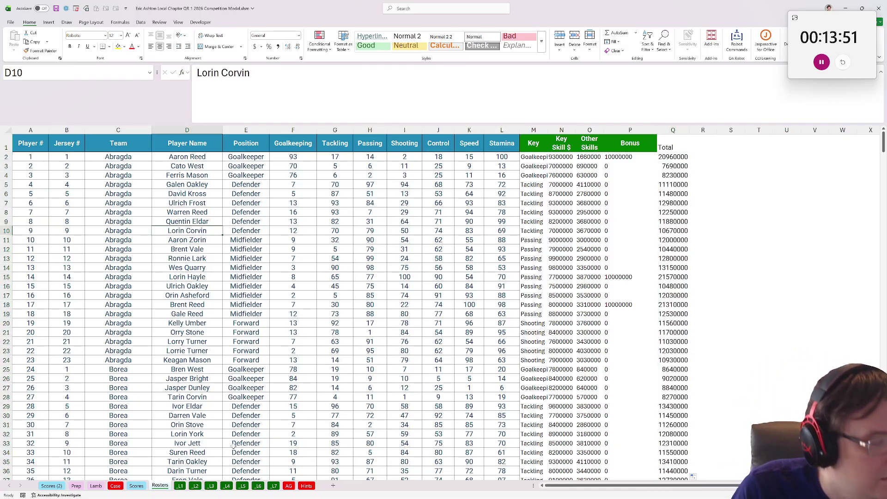
click(741, 158)
key(Right)
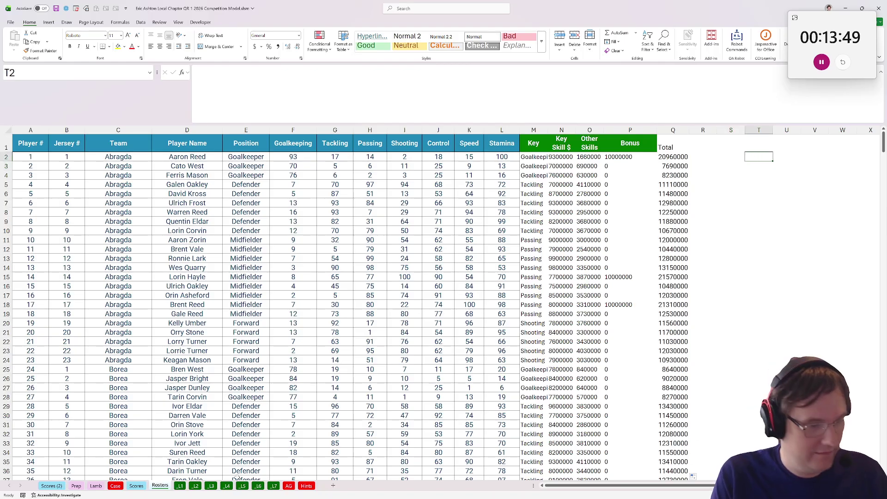
click(243, 486)
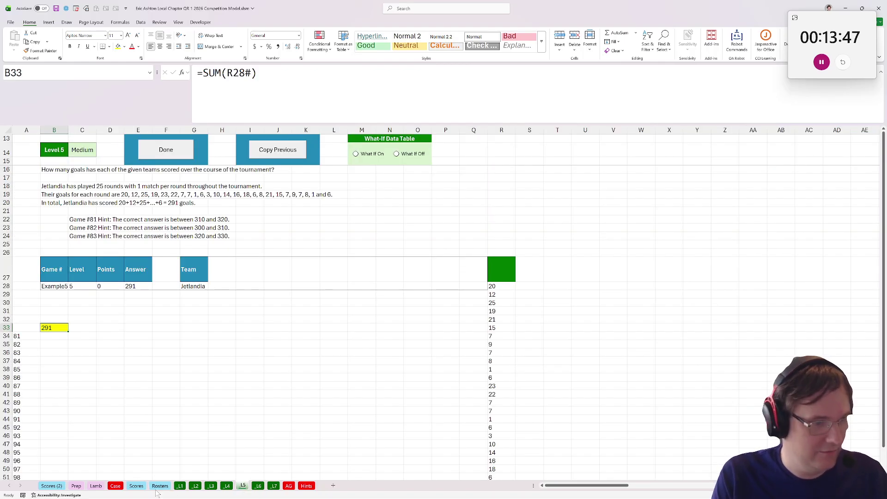
click(115, 486)
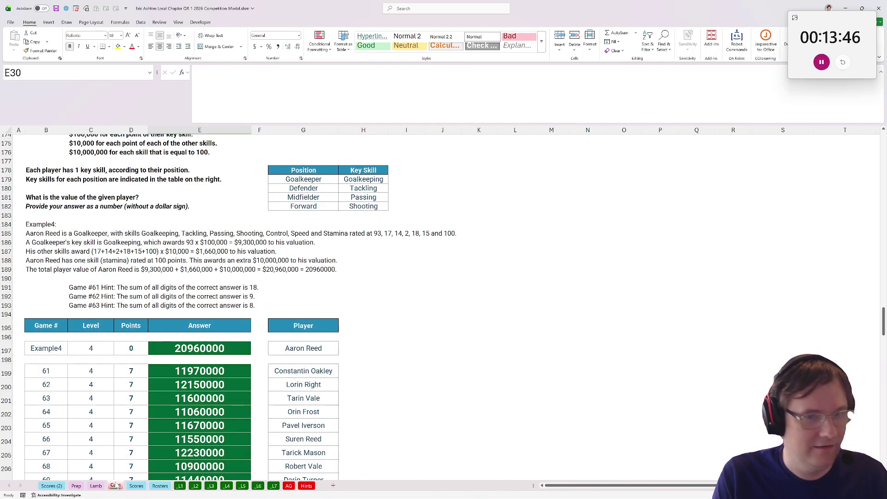
click(160, 486)
click(673, 130)
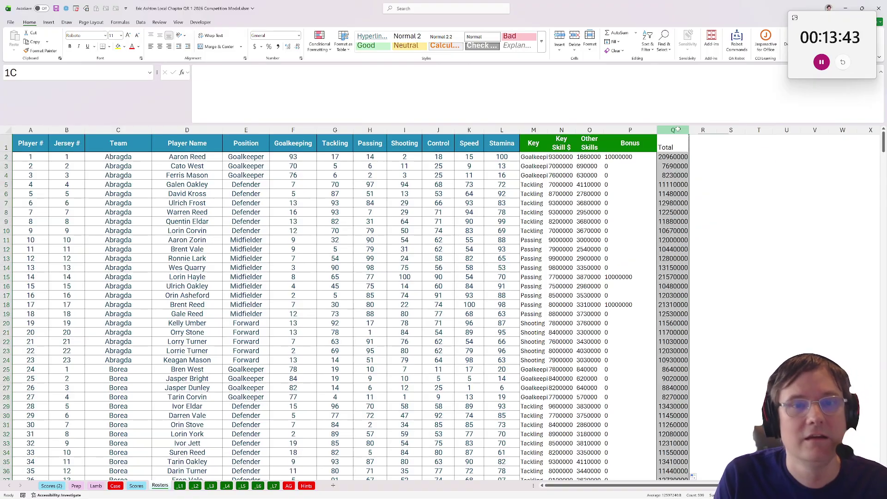
Step: Find the most valuable player's name in S2 with =biggest(Q2:Q599,D2:D599)
click(731, 157)
text(=biggest()
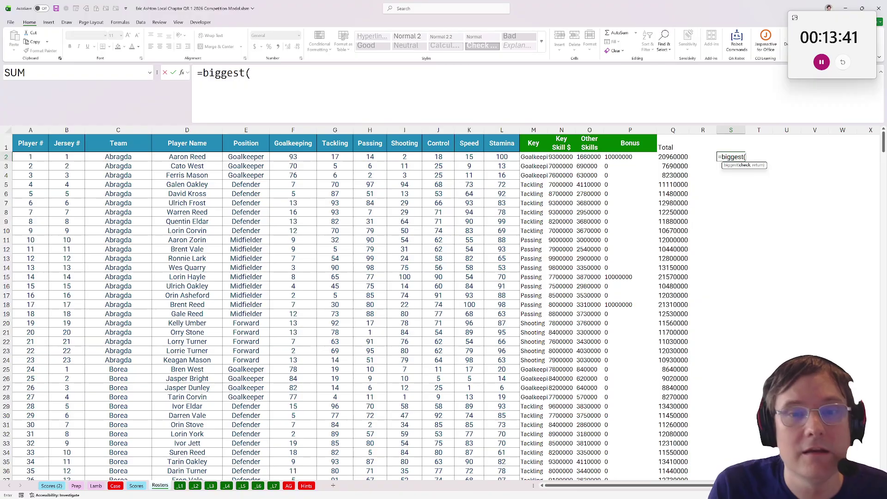
click(661, 158)
key(ctrl+shift+Down)
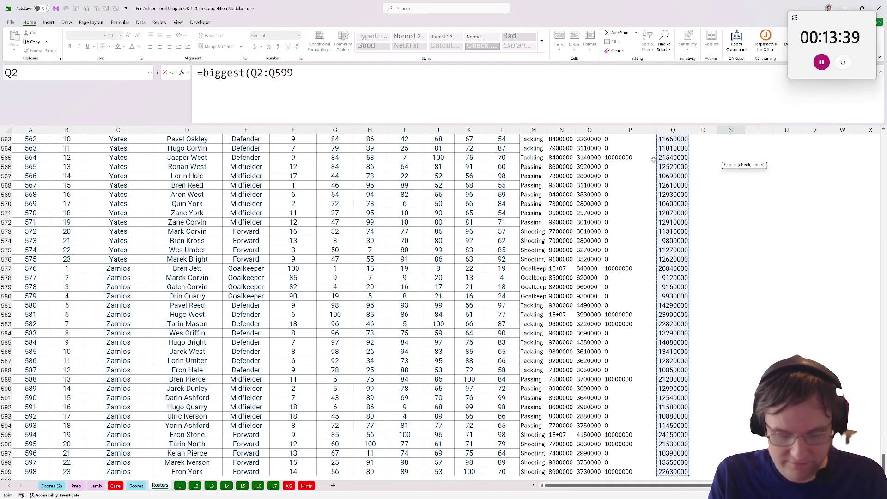
text(,)
click(203, 471)
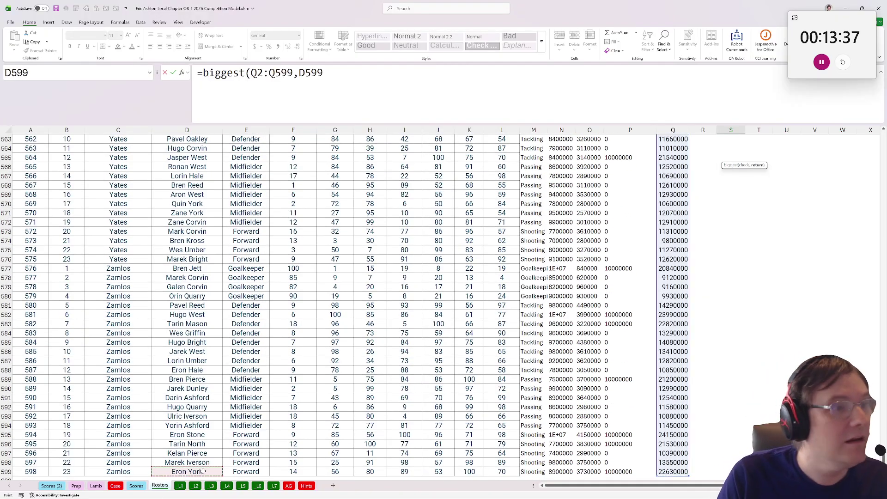
key(shift+Up)
key(ctrl+shift+Up)
key(shift+Down)
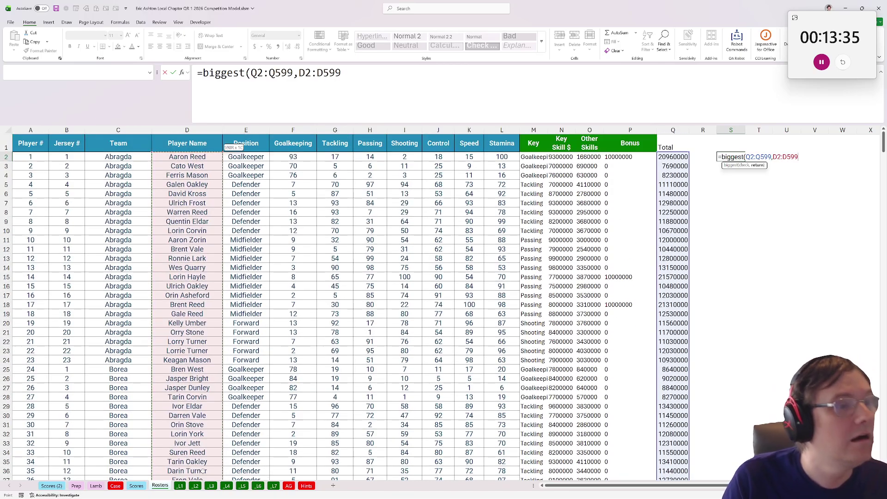
key(ctrl+Return)
Step: Copy the most valuable player's name from S2 and check the five bonus questions on the Case sheet
key(ctrl+c)
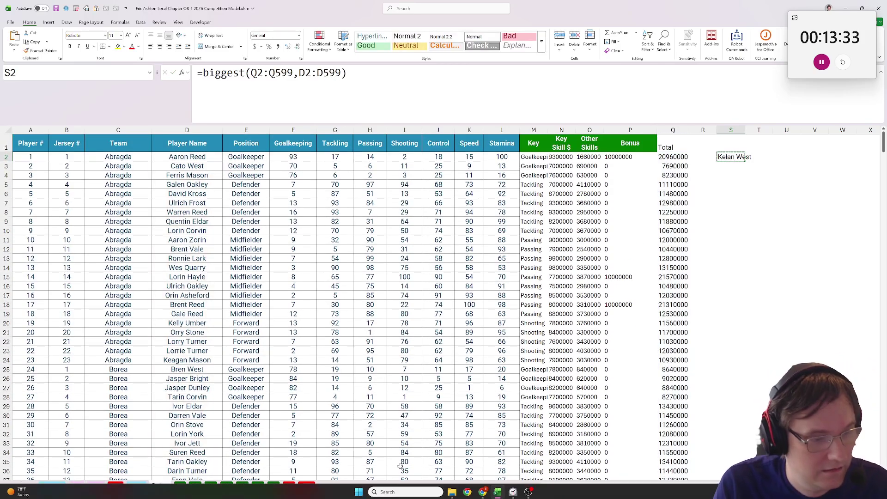
click(482, 491)
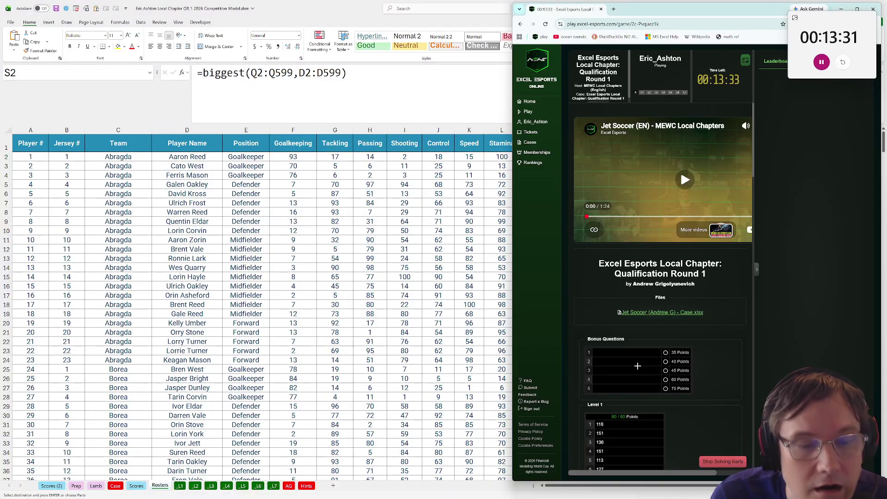
key(alt+Tab)
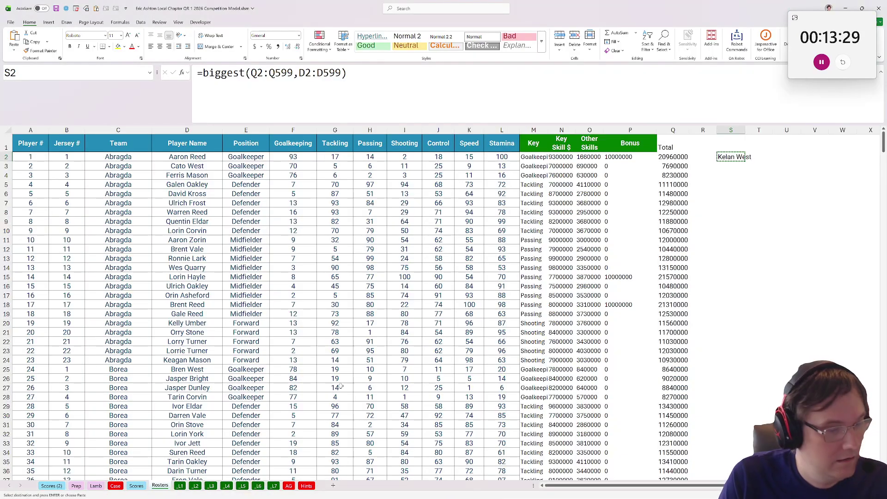
click(116, 486)
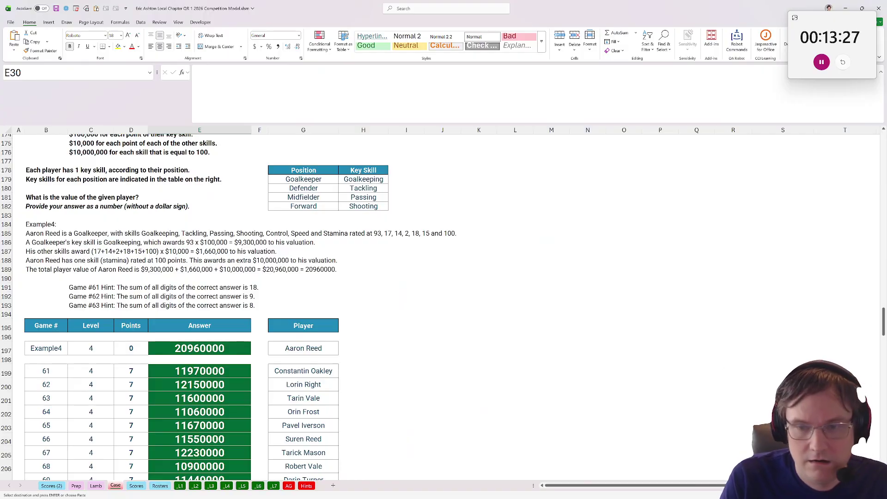
drag(882, 331, 882, 176)
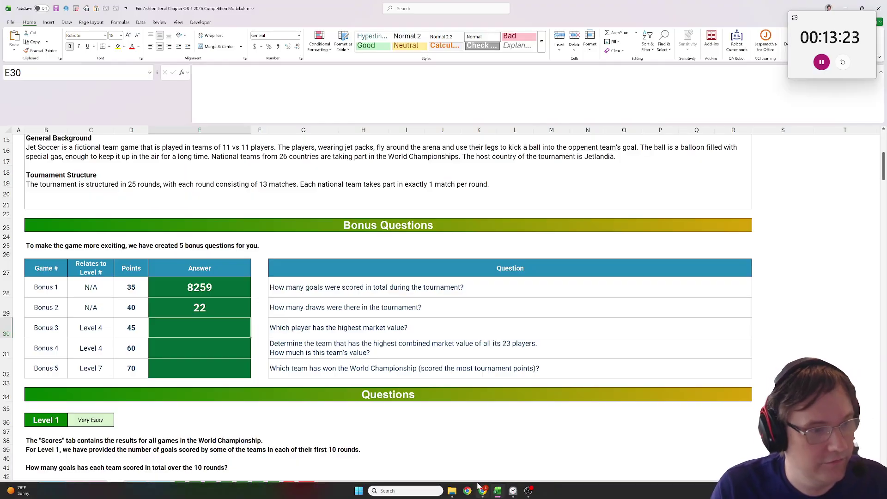
Step: On the Excel Esports page, answer bonus question 1 with 8259, question 2 with 22, and question 3 with the most valuable player's name
click(512, 491)
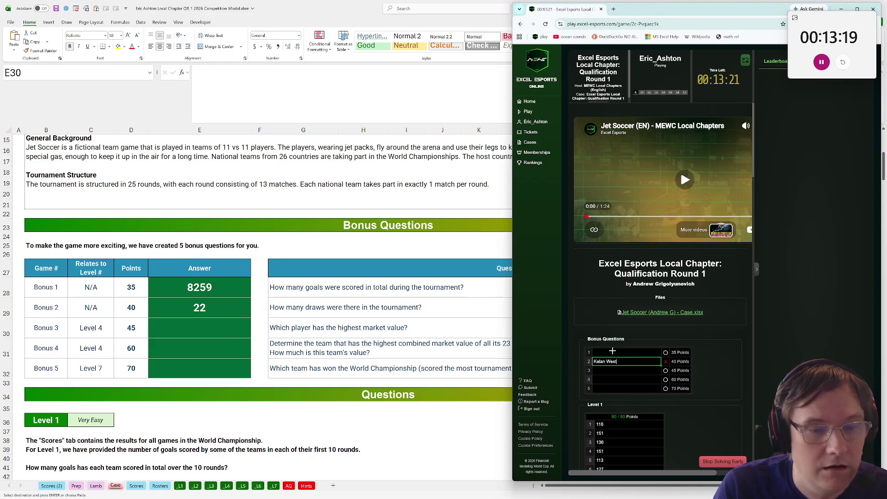
click(612, 351)
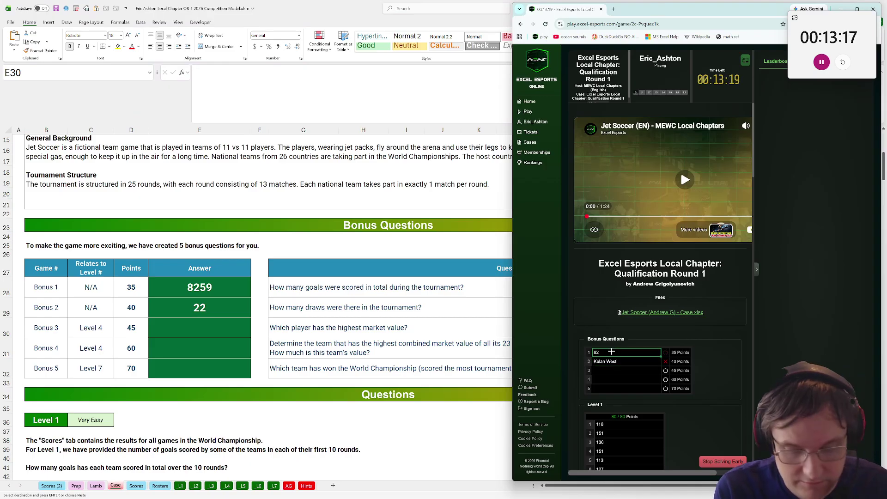
click(631, 370)
key(ctrl+v)
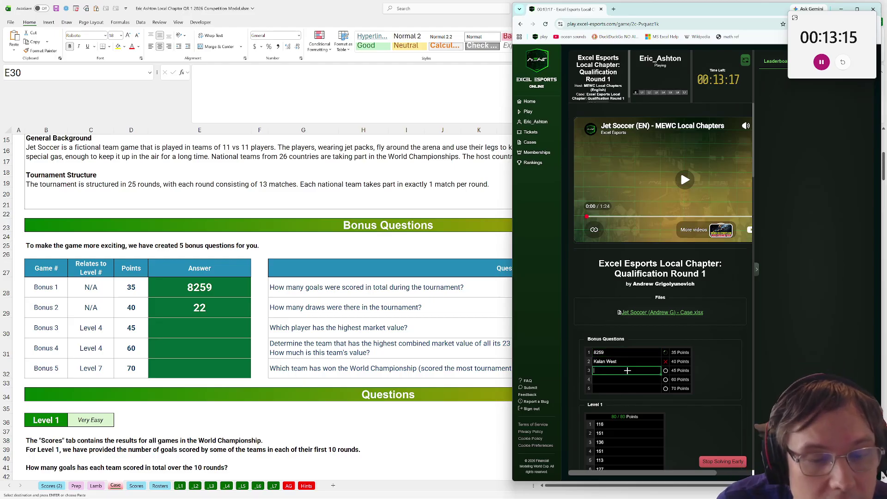
click(629, 362)
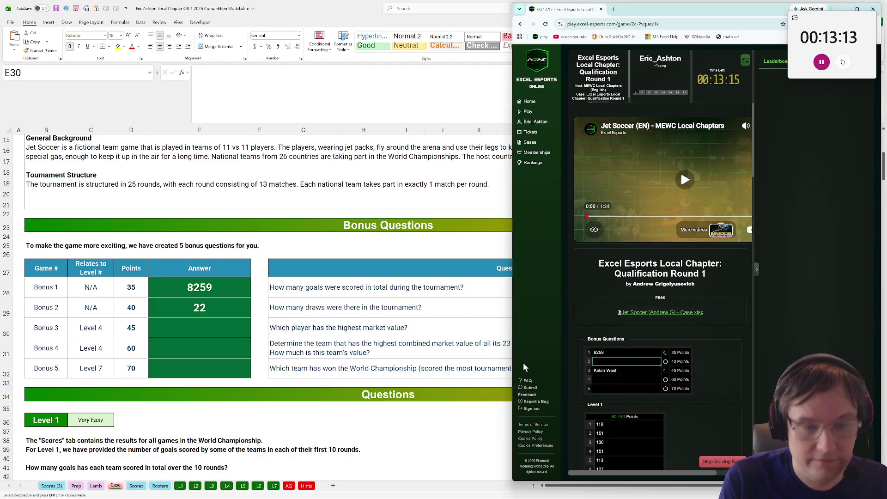
Step: Back in Excel, read bonus question 4 on the Case sheet and clear the most-valuable-player formula from S2 on Rosters
key(alt+Tab)
click(338, 335)
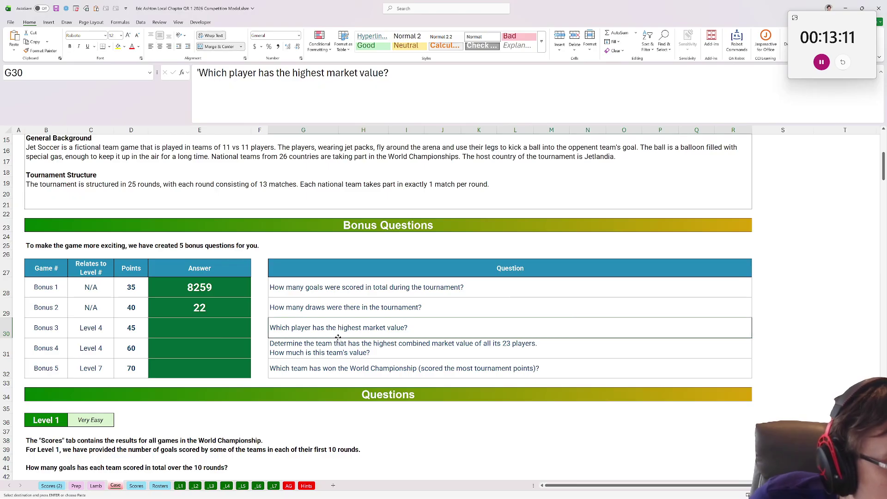
click(277, 364)
click(308, 342)
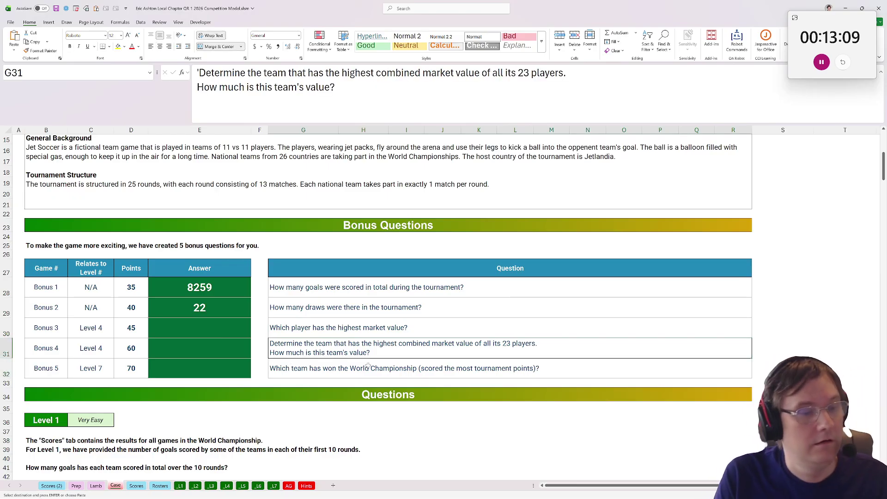
click(135, 486)
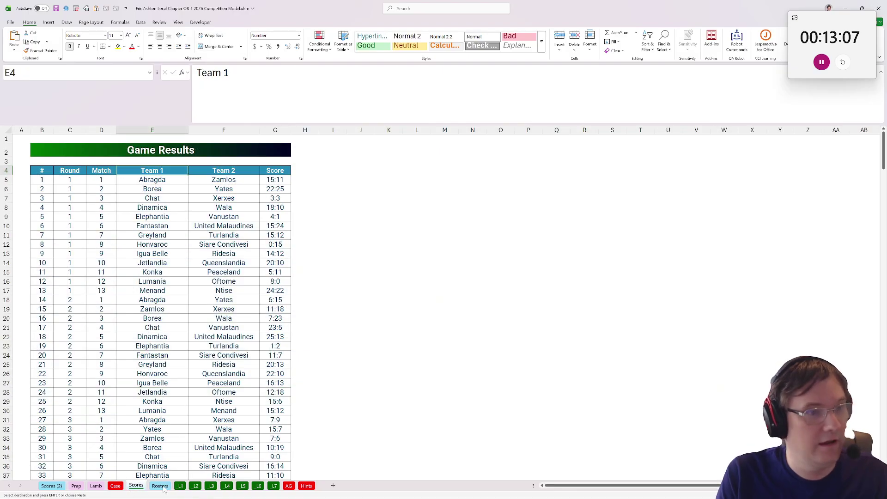
click(160, 486)
key(Delete)
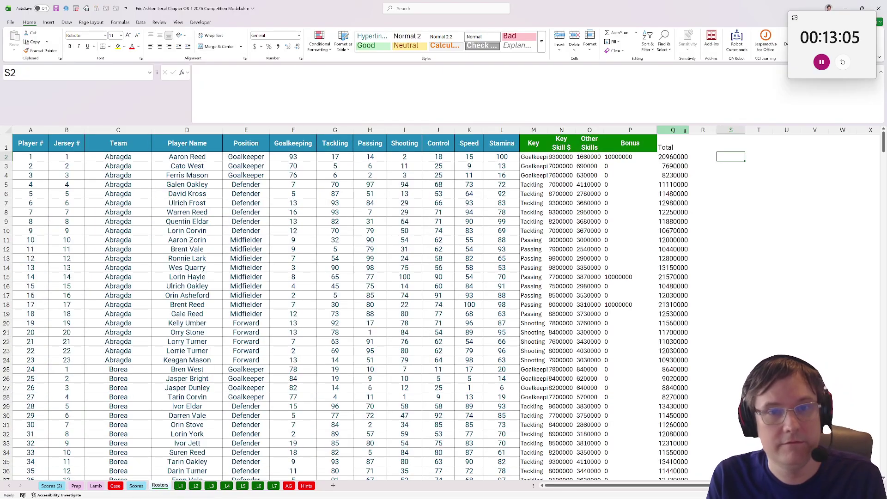
Step: Create a PivotTable on a new worksheet from Rosters columns C:Q, summing Total for each Team
drag(673, 130, 118, 130)
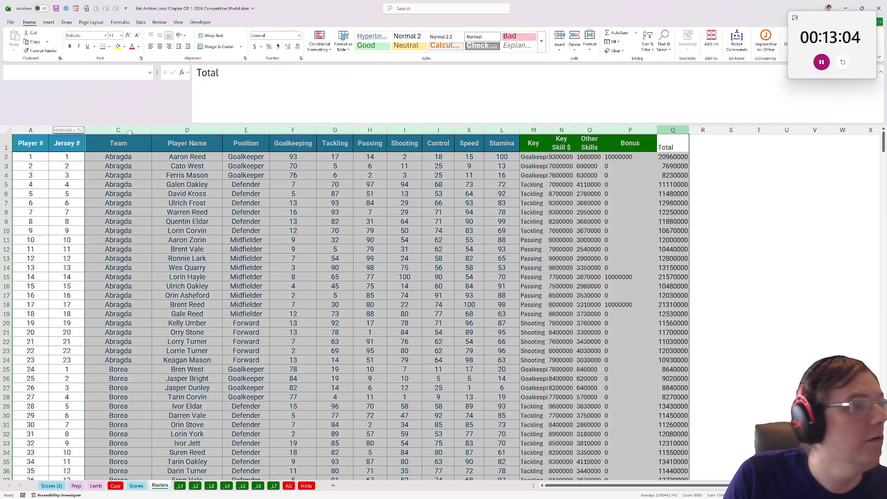
click(49, 22)
click(16, 39)
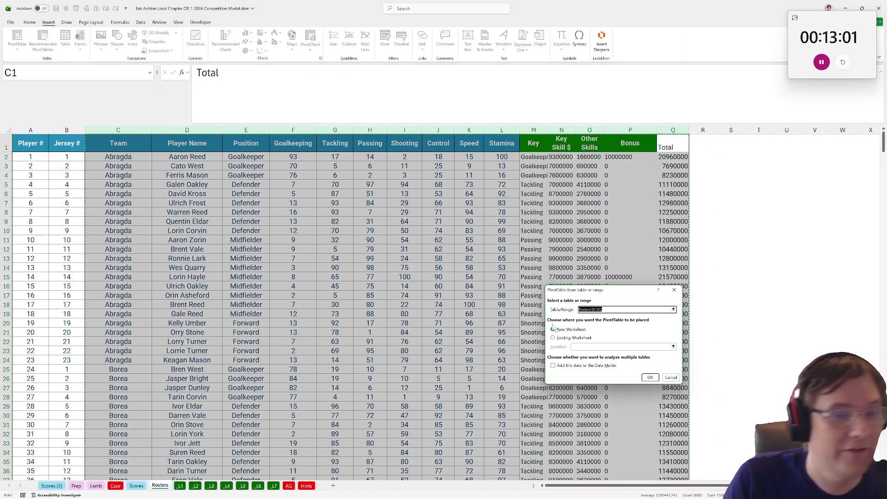
click(650, 377)
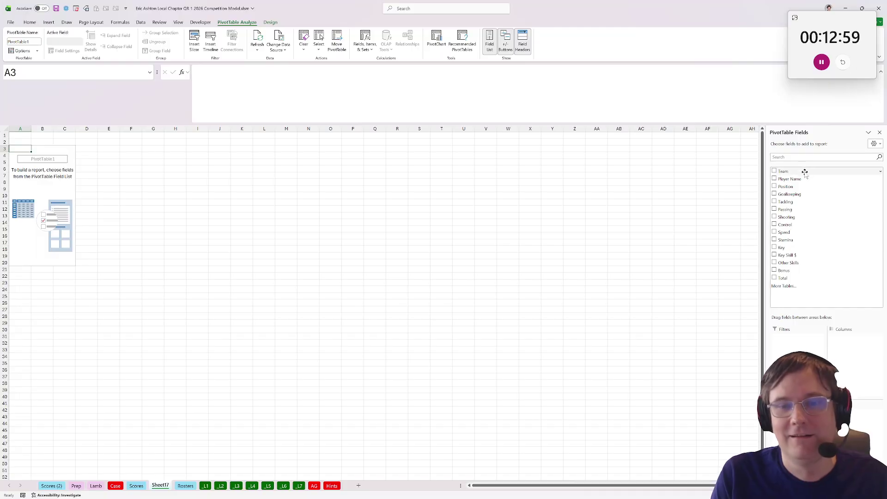
click(805, 172)
click(806, 277)
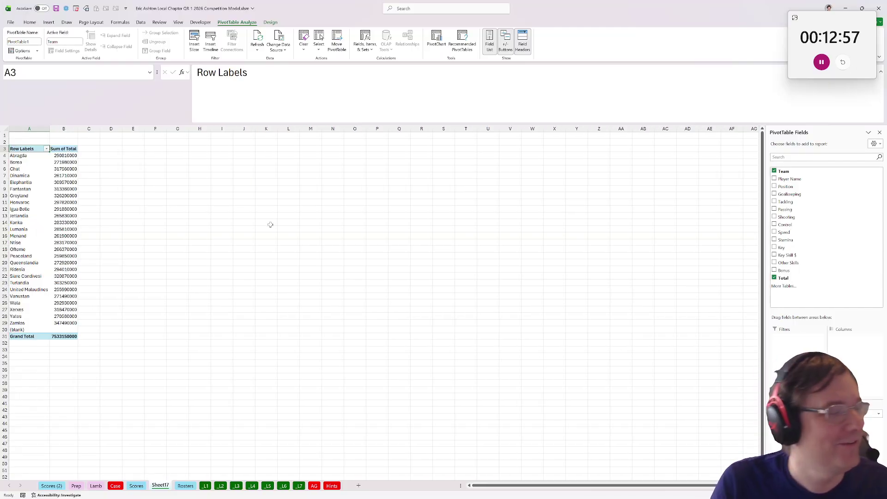
Step: Find the team with the highest combined value in I10 with =biggest(B4:B29,A4:A29)
click(221, 196)
text(bi)
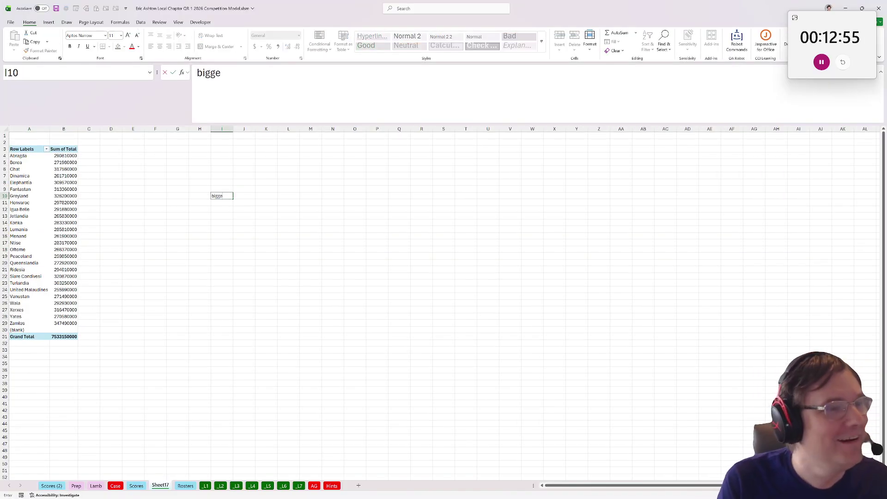
text(gge)
key(BackSpace)
key(BackSpace)
key(BackSpace)
key(BackSpace)
key(BackSpace)
text(=big)
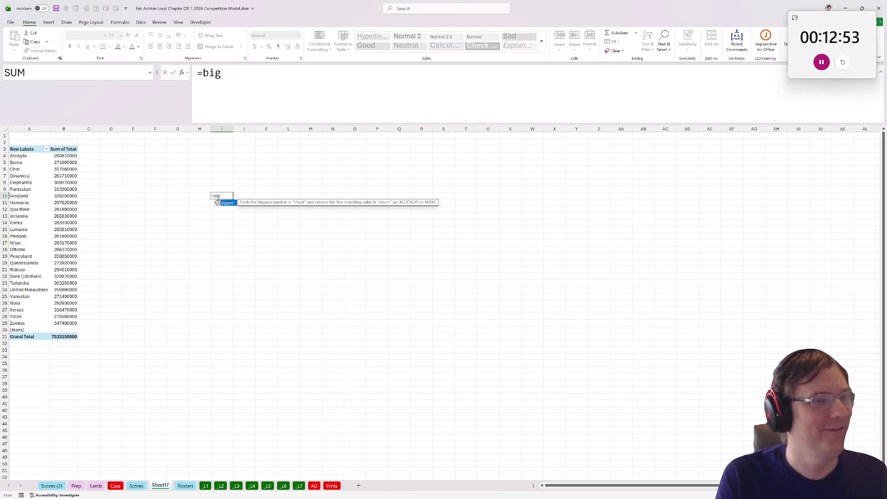
text(gest()
drag(65, 156, 66, 324)
text(,)
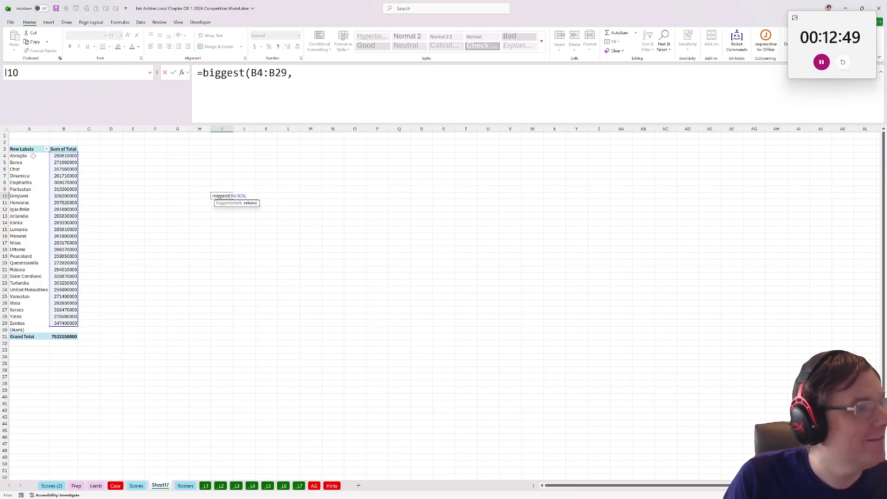
drag(18, 156, 22, 324)
key(Return)
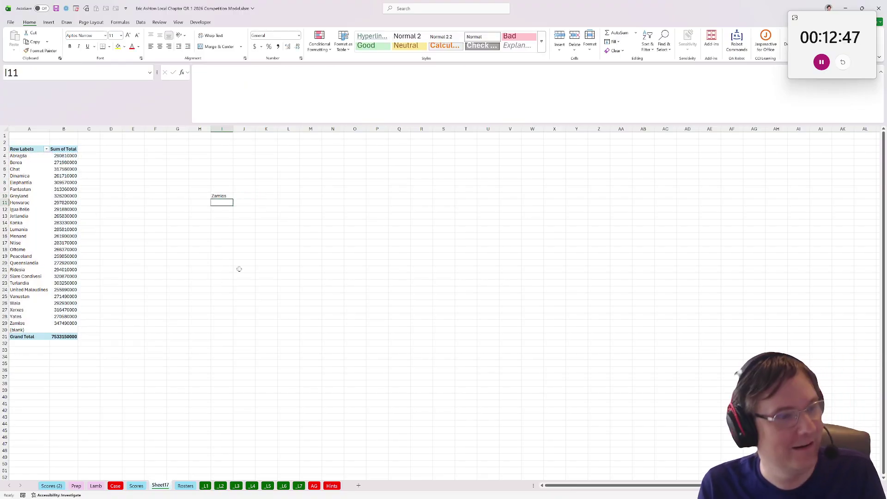
Step: Copy the team name from I10 and paste it as the answer to bonus question 4 on the Excel Esports page
key(Up)
key(ctrl+c)
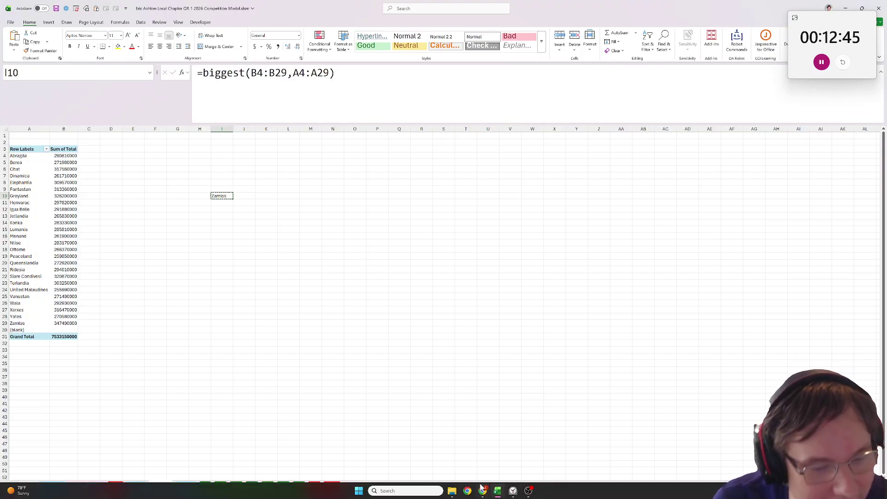
click(482, 490)
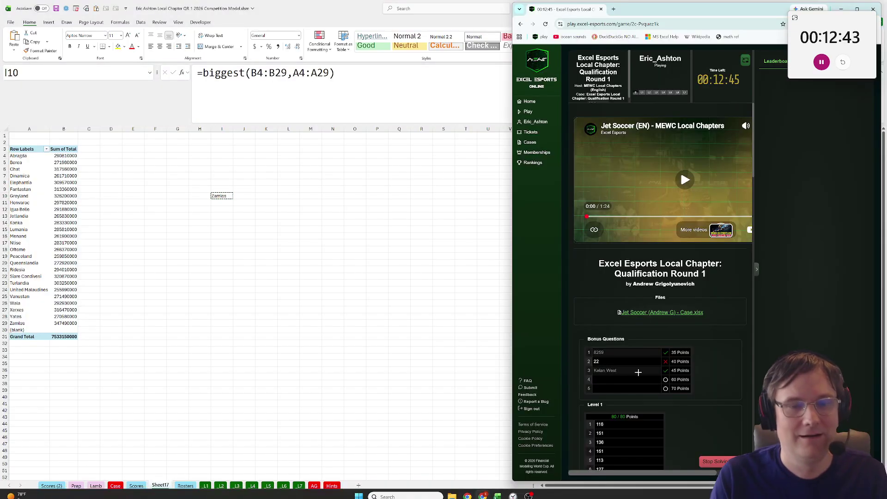
key(ctrl+v)
key(alt+Tab)
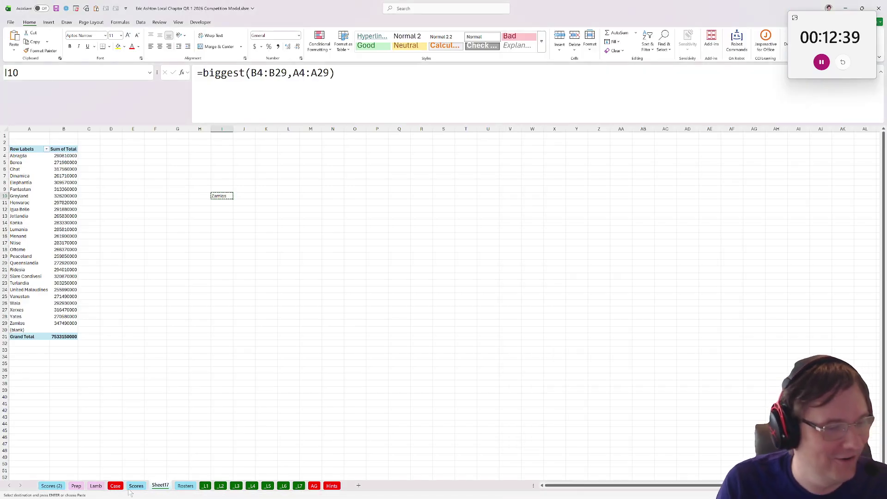
mouse_move(247, 498)
Step: On the Excel Esports page, change the answer to bonus question 2 to 11
click(482, 490)
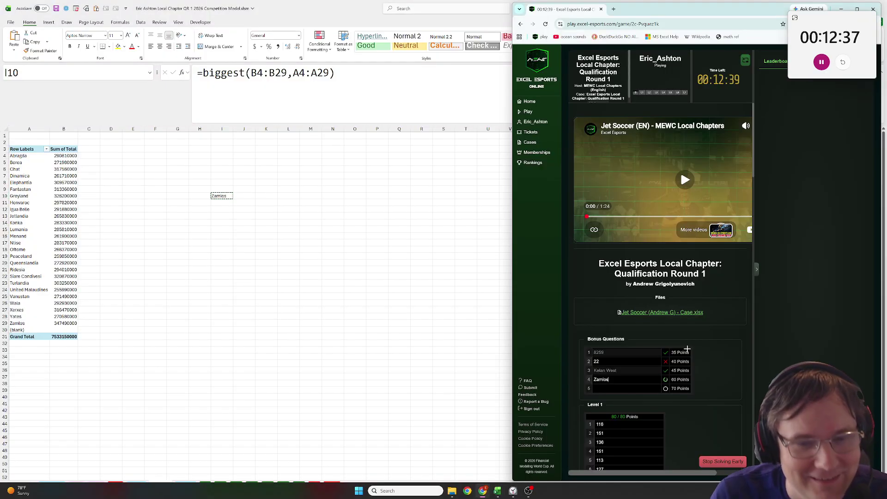
click(607, 361)
key(BackSpace)
text(11)
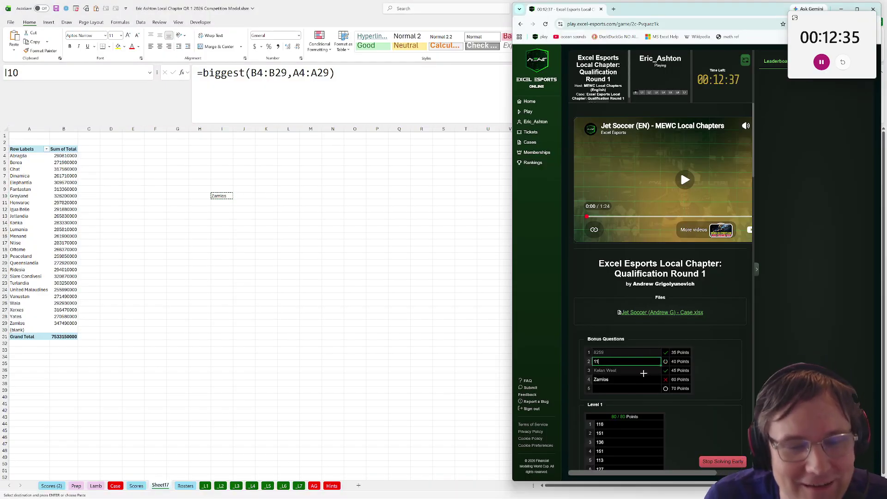
click(595, 389)
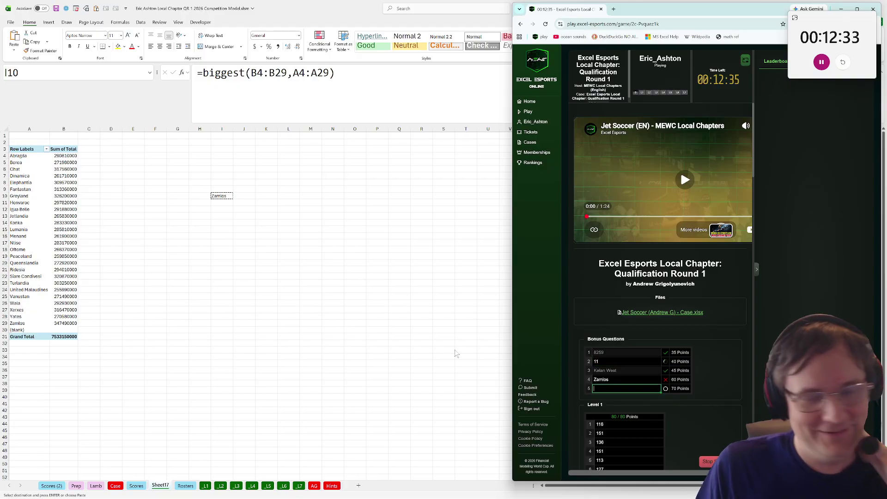
Step: Back in Excel, recheck the formula in I10 and reread what bonus question 4 asks for on the Case sheet
key(alt+Tab)
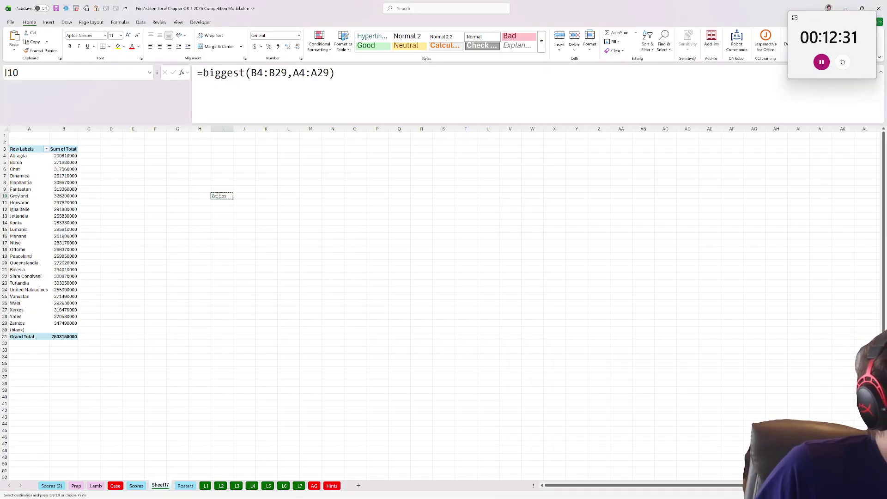
double_click(218, 196)
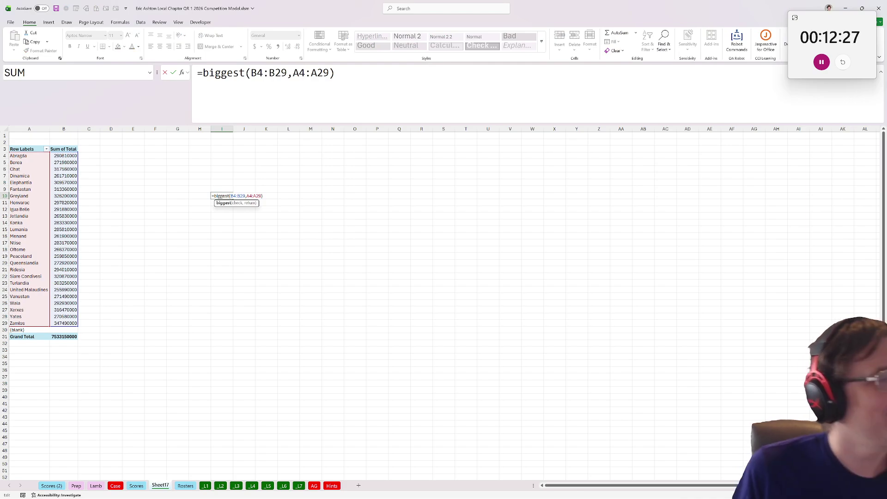
key(Return)
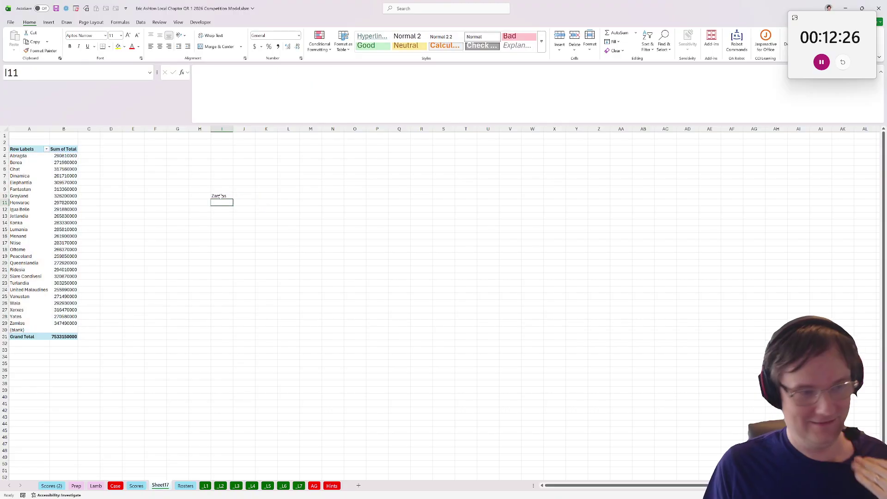
click(115, 487)
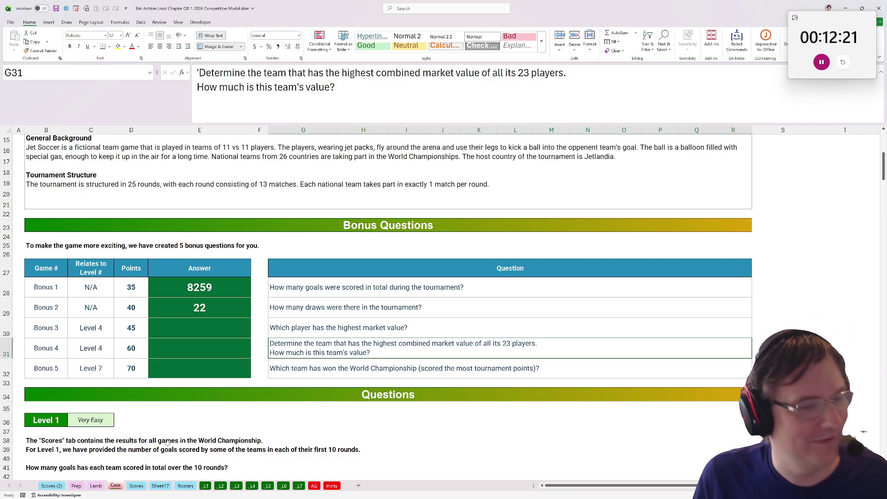
click(299, 486)
click(119, 486)
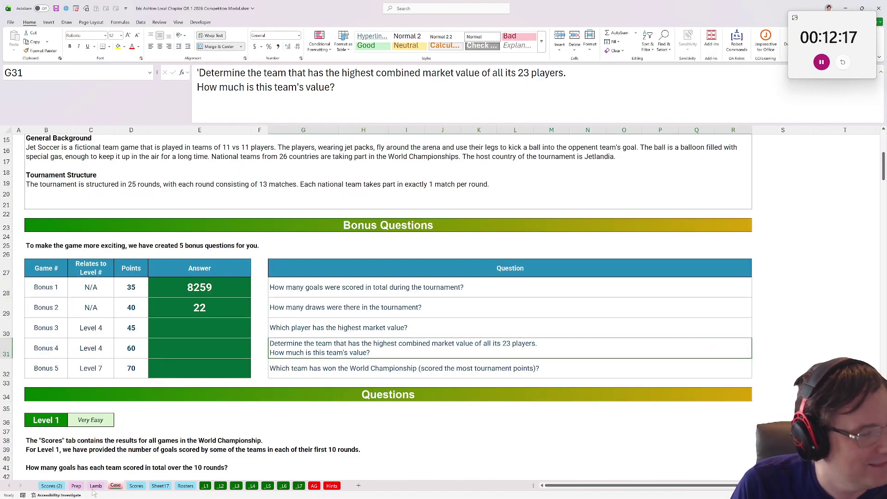
Step: On Sheet17, copy the combined market value of the team Zamlos from B29
click(185, 486)
click(136, 486)
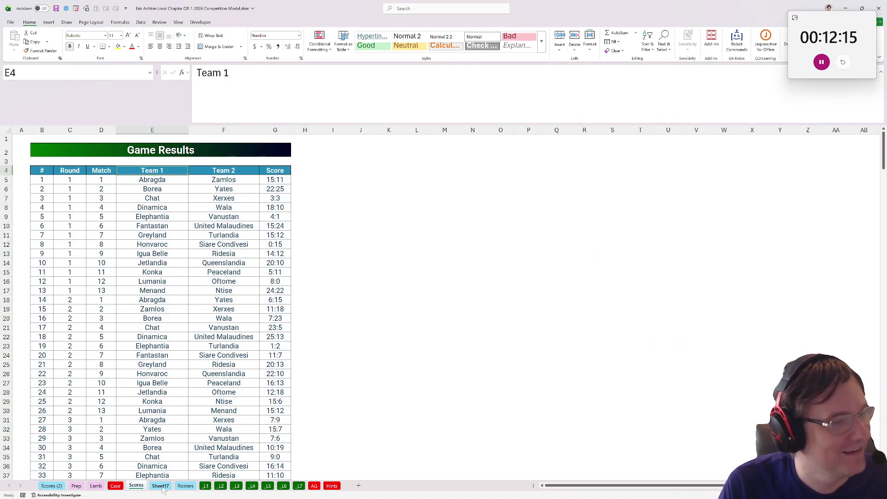
key(ctrl+Page_Down)
click(64, 330)
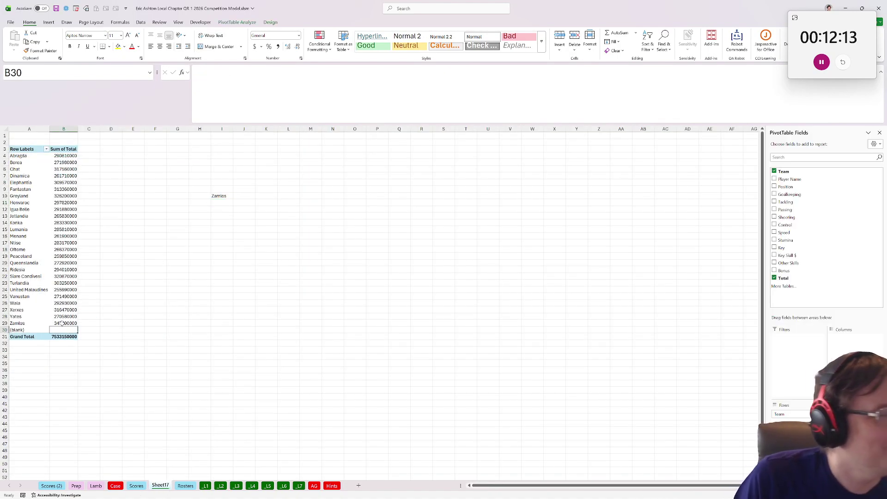
click(64, 323)
key(ctrl+c)
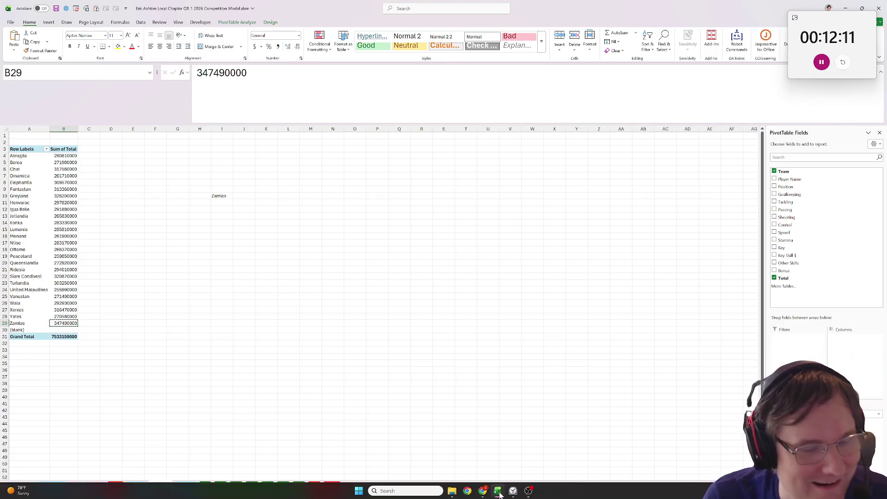
Step: On the Excel Esports page, replace the answer to bonus question 4 with the copied team value 347490000
click(501, 493)
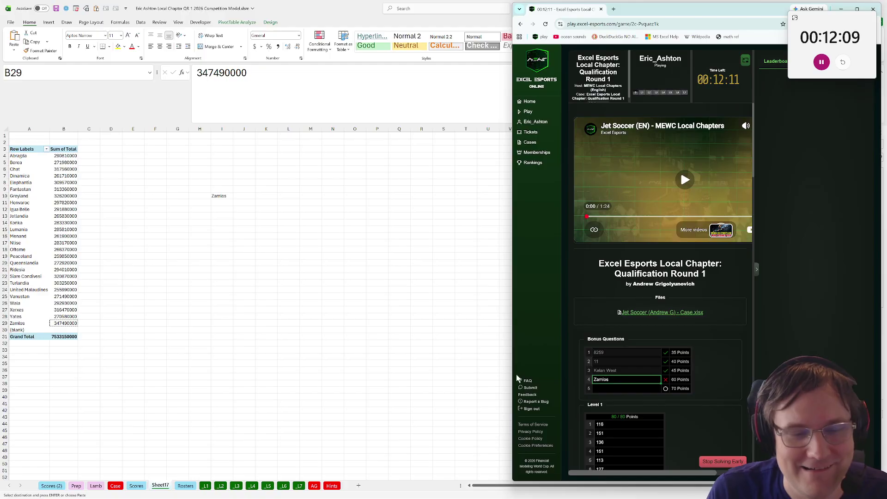
key(BackSpace)
key(BackSpace)
key(BackSpace)
key(BackSpace)
key(BackSpace)
key(BackSpace)
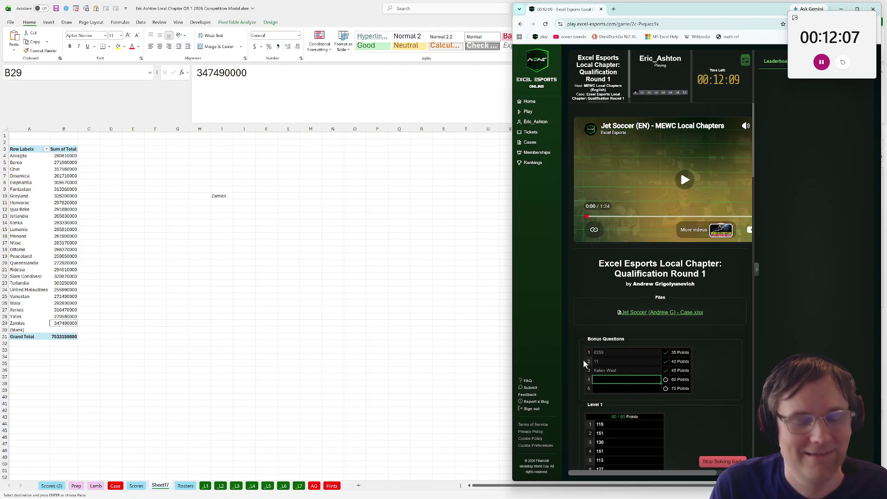
key(ctrl+v)
Step: Back in Excel, reread bonus question 5 on the Case sheet and insert a PivotTable of the per-team match results on a new worksheet
key(alt+Tab)
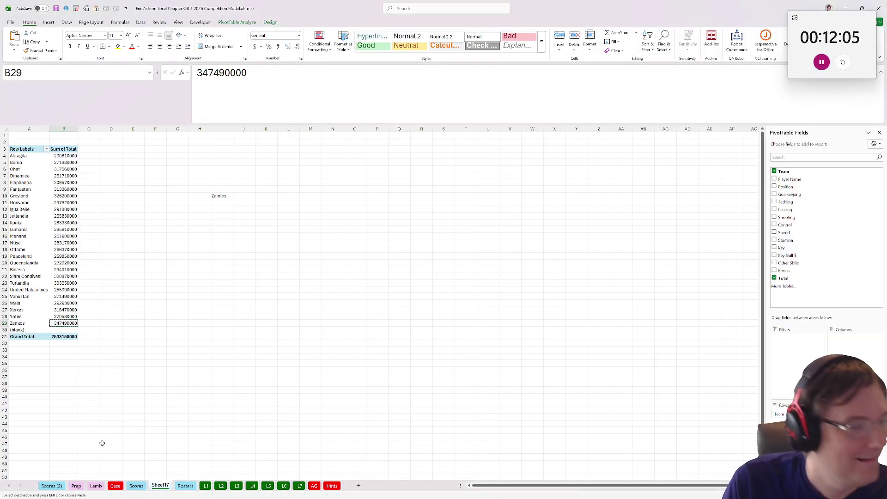
click(115, 486)
click(214, 365)
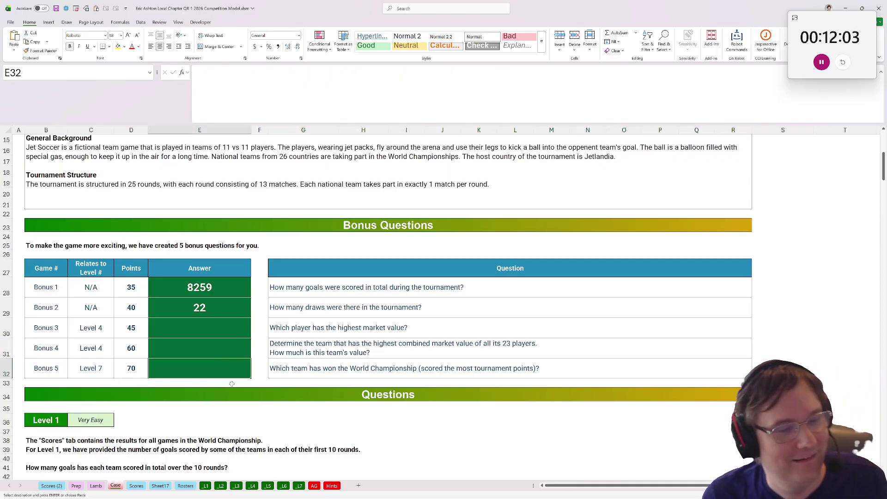
click(160, 486)
click(185, 487)
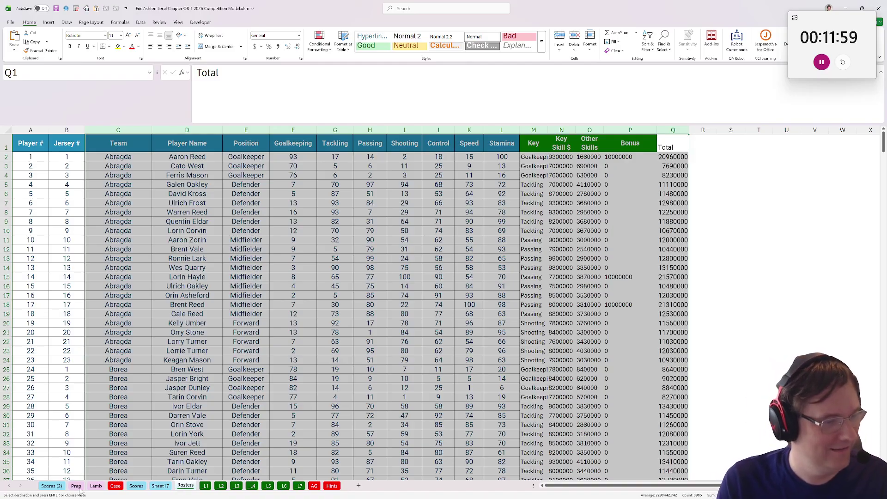
click(49, 22)
click(17, 40)
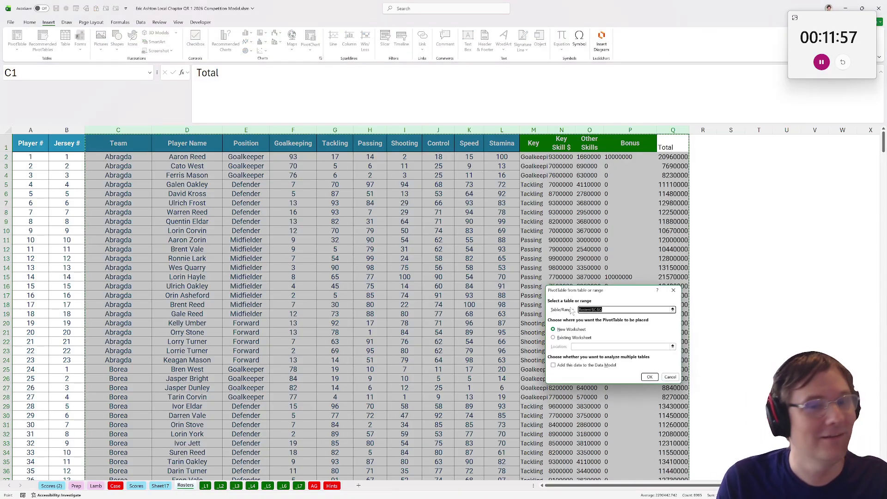
click(649, 378)
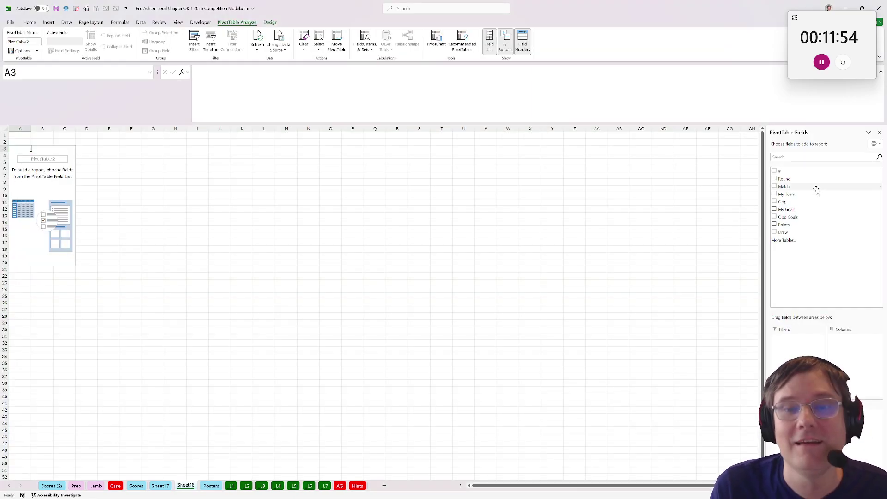
Step: Build the PivotTable with My Team as rows and the sum of Points as values
drag(802, 194, 805, 206)
click(787, 194)
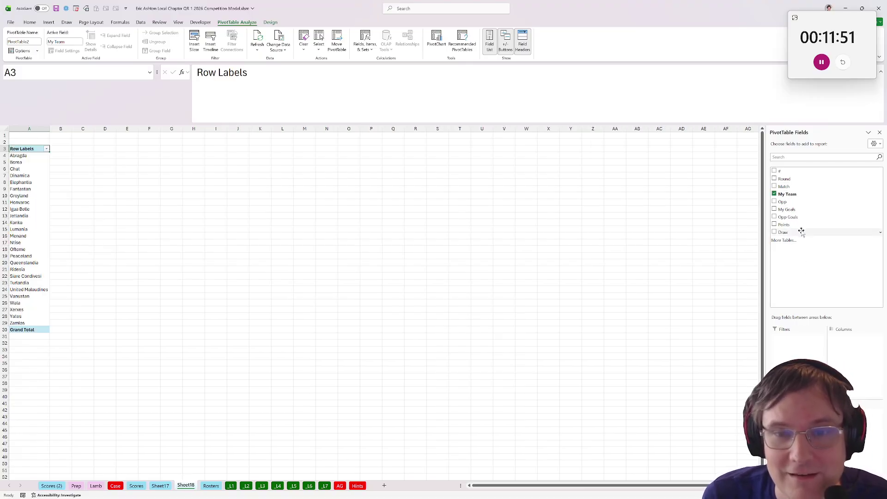
click(784, 224)
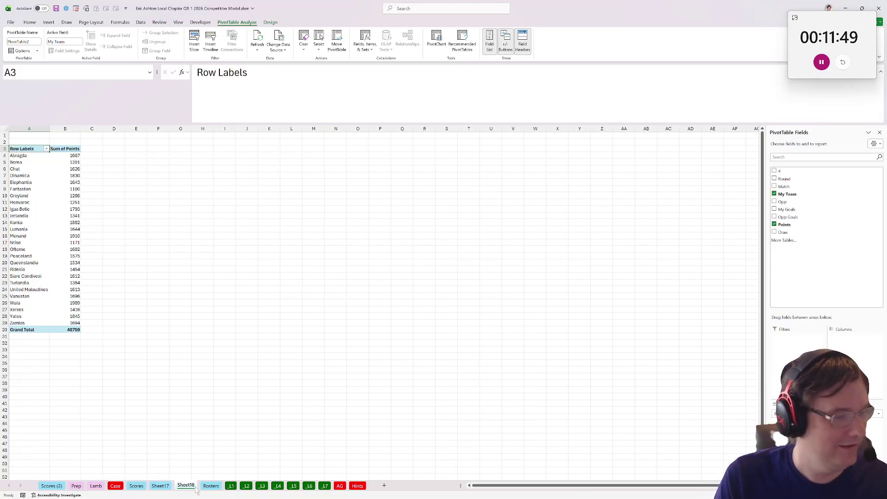
Step: Recheck the Case sheet and find the team with the most points in J19 of Sheet18 with =biggest(B4:B29,A4:A29)
click(115, 486)
click(188, 486)
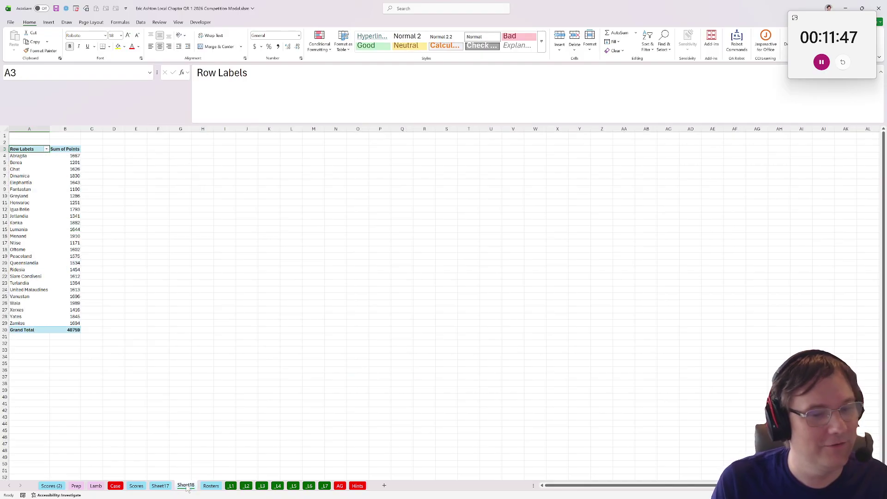
click(252, 257)
text(=big)
key(Tab)
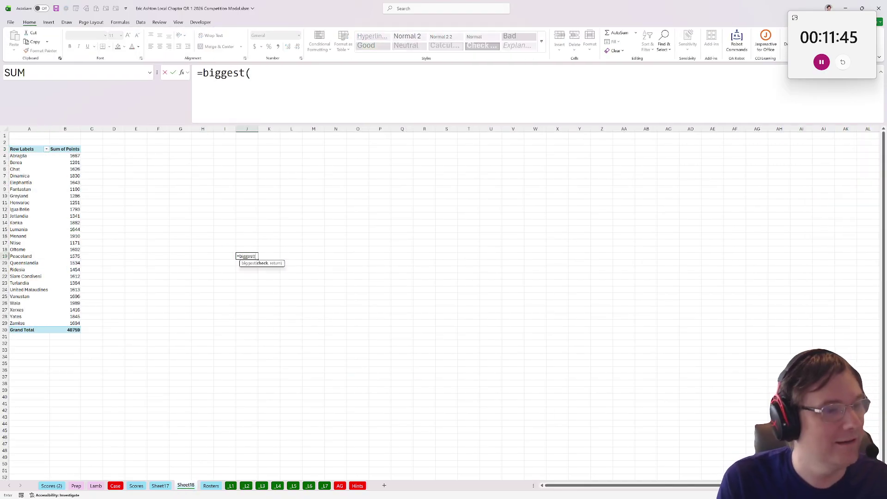
drag(57, 160, 69, 321)
text(,)
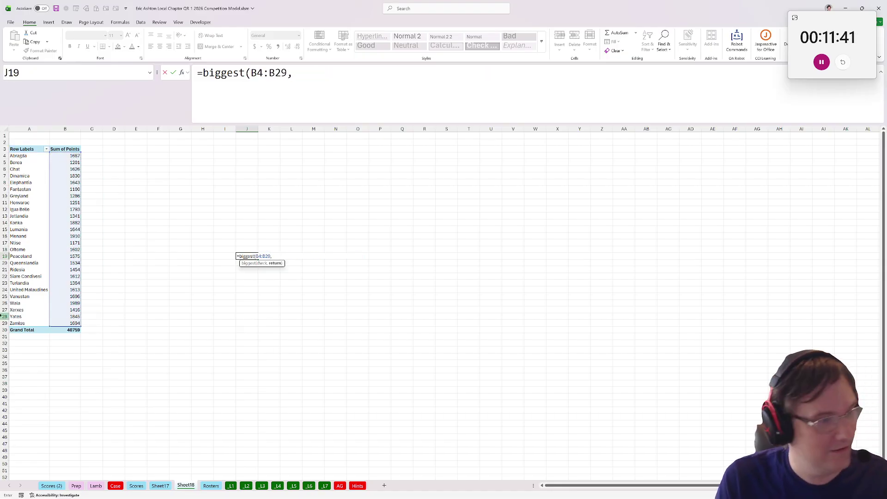
drag(15, 323, 18, 156)
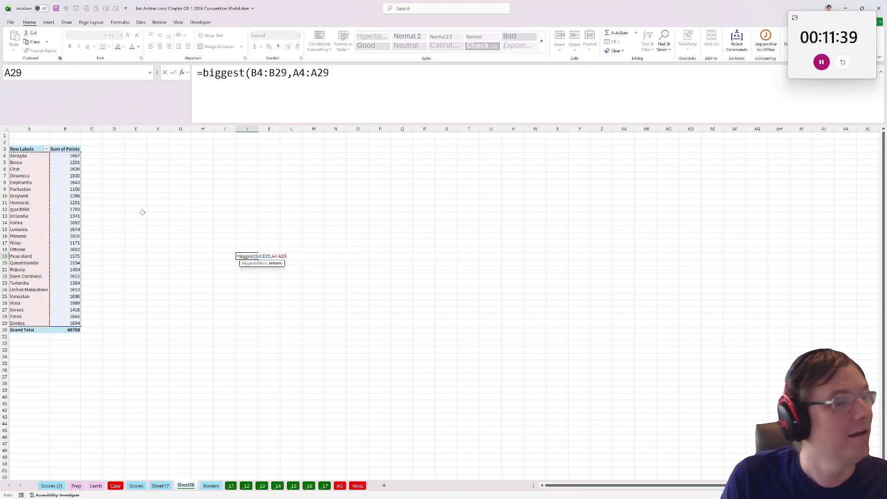
key(Return)
key(Up)
Step: Copy the team name Wala from J19, submit it as the answer to bonus question 5 on the Excel Esports page, and maximize the browser
key(ctrl+c)
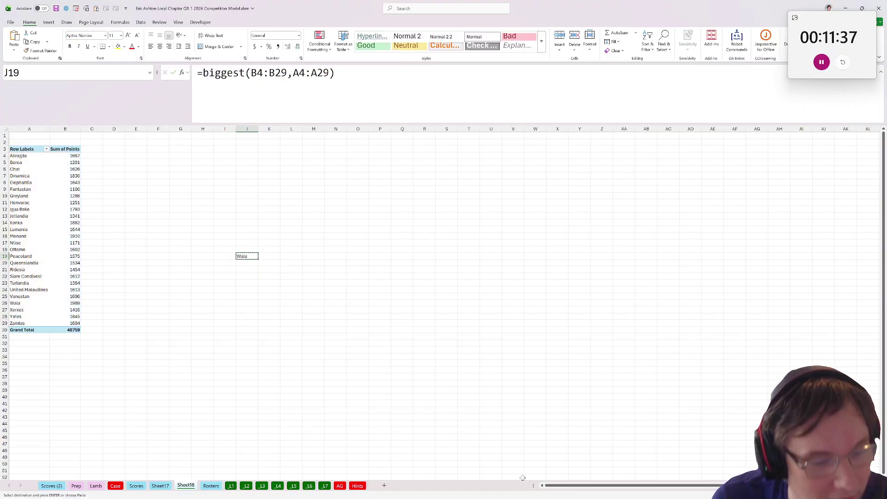
click(483, 497)
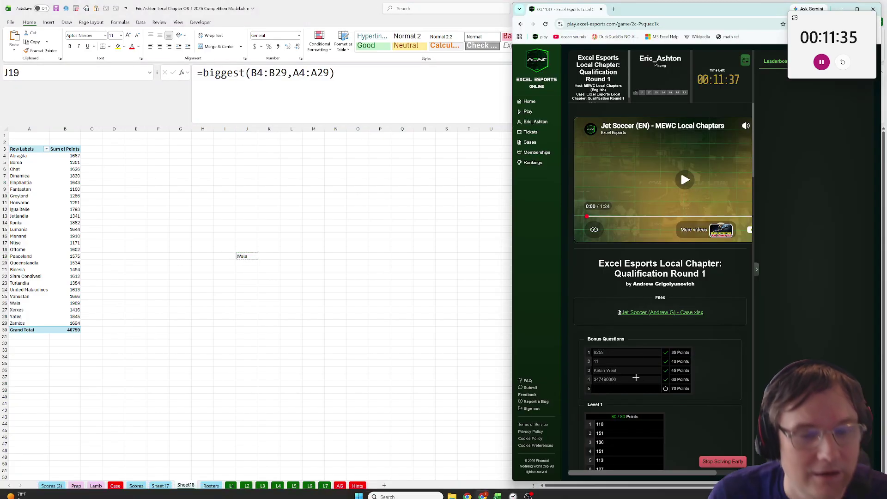
click(638, 389)
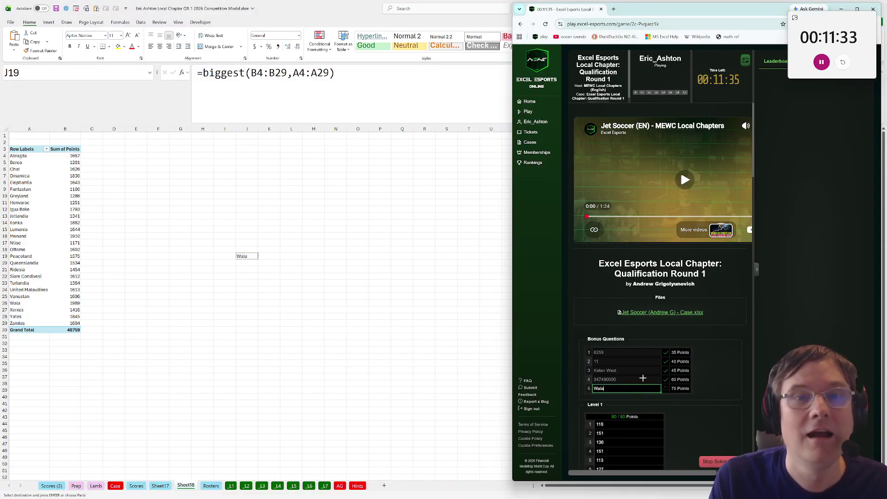
key(super+Up)
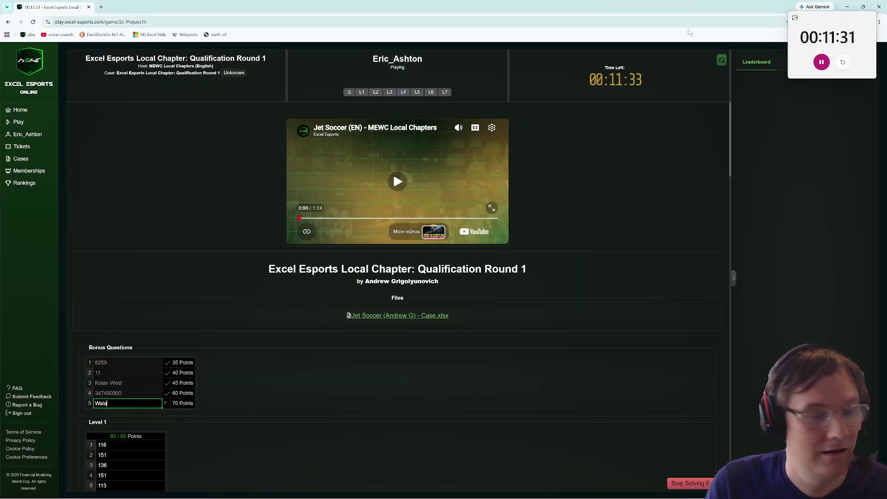
click(168, 247)
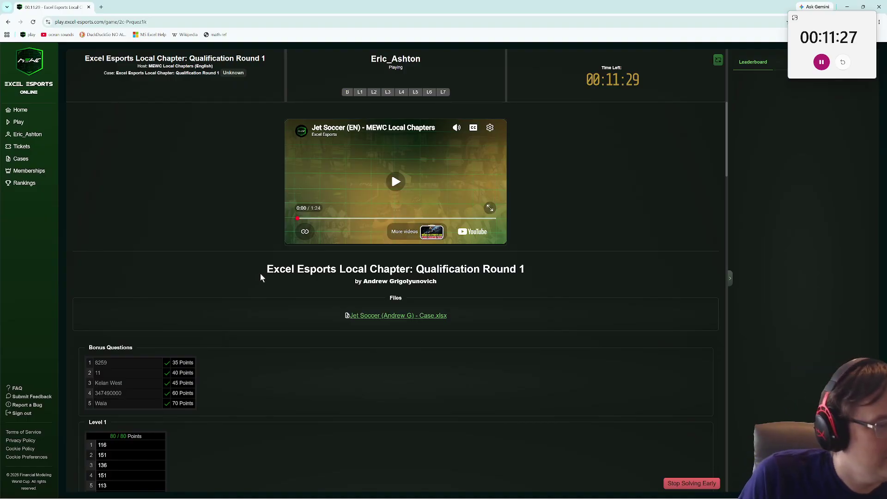
Step: Review the submitted answers and points for the bonus questions and all levels through Level 7
scroll(257, 277, down, 1)
scroll(254, 278, up, 1)
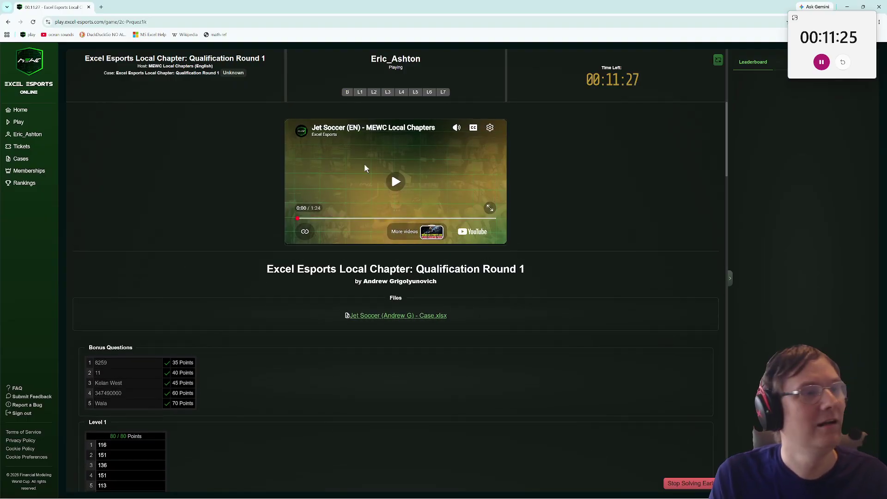
click(864, 14)
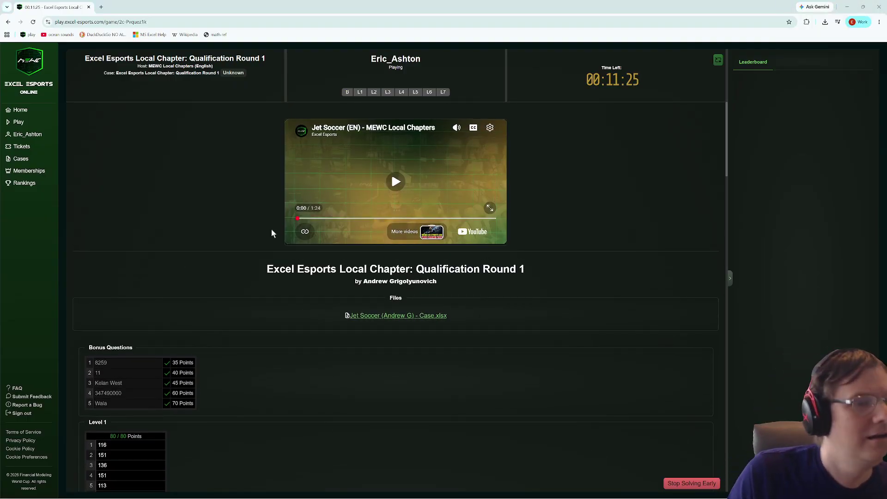
scroll(211, 265, down, 8)
scroll(211, 263, up, 5)
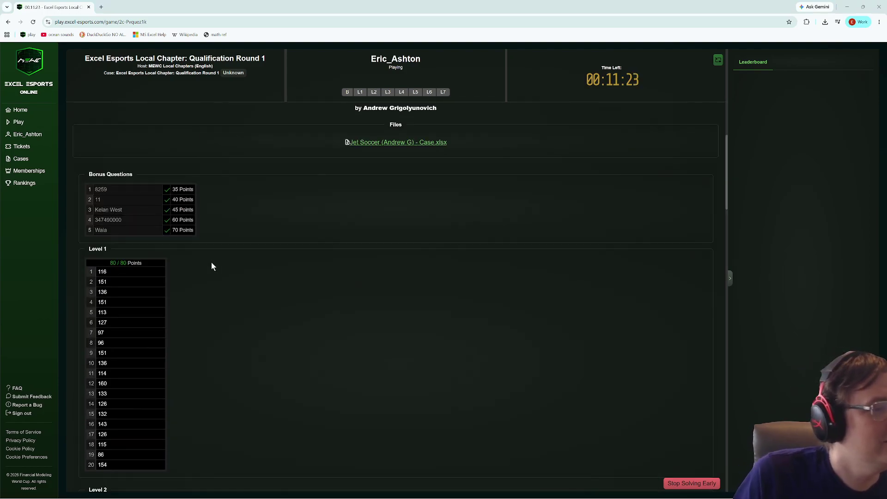
scroll(212, 264, down, 3)
scroll(211, 264, down, 14)
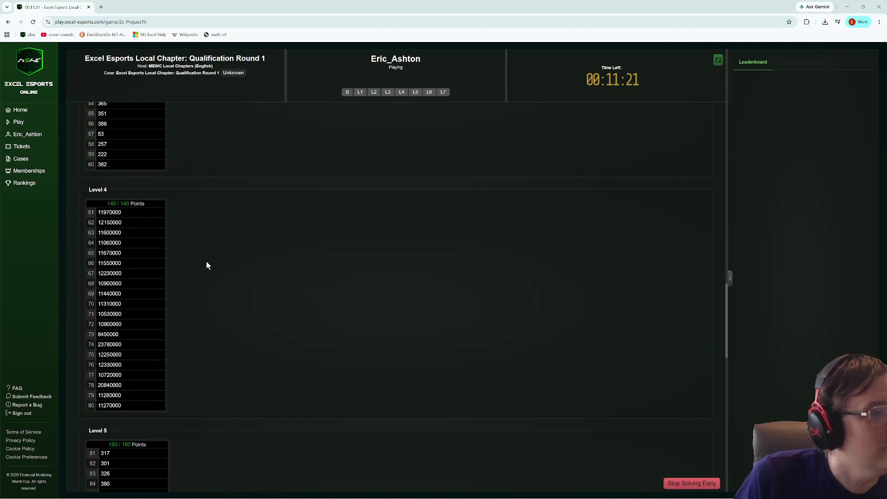
scroll(206, 263, down, 12)
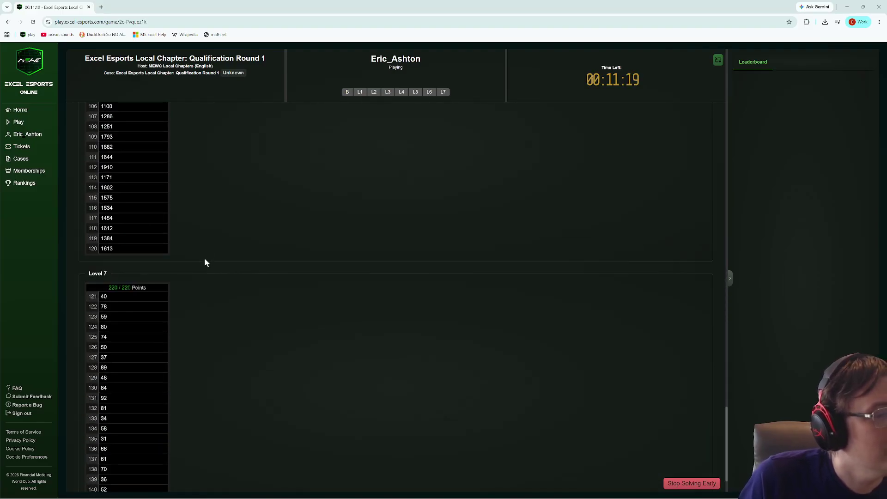
Step: Stop solving early and confirm finishing the qualification round
click(695, 480)
click(522, 292)
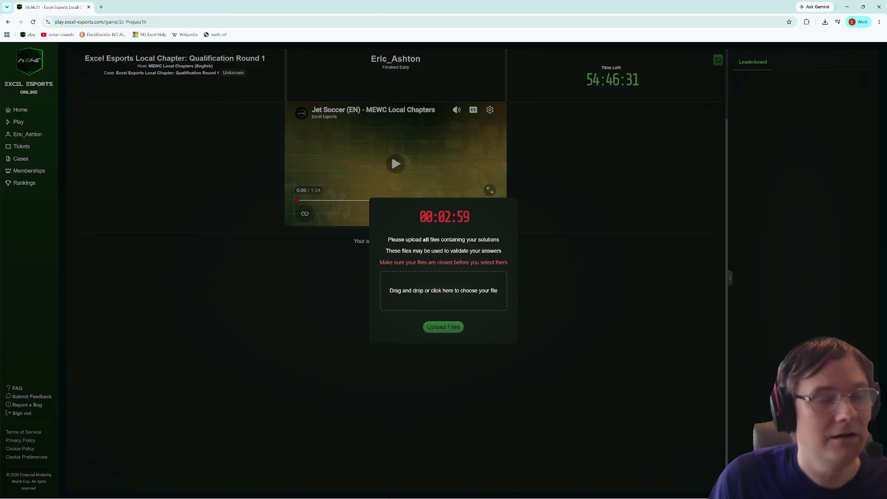
mouse_move(572, 493)
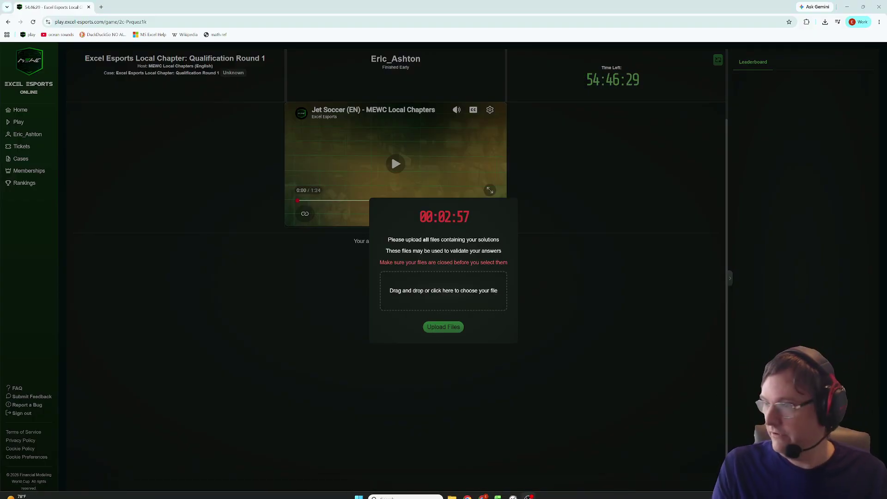